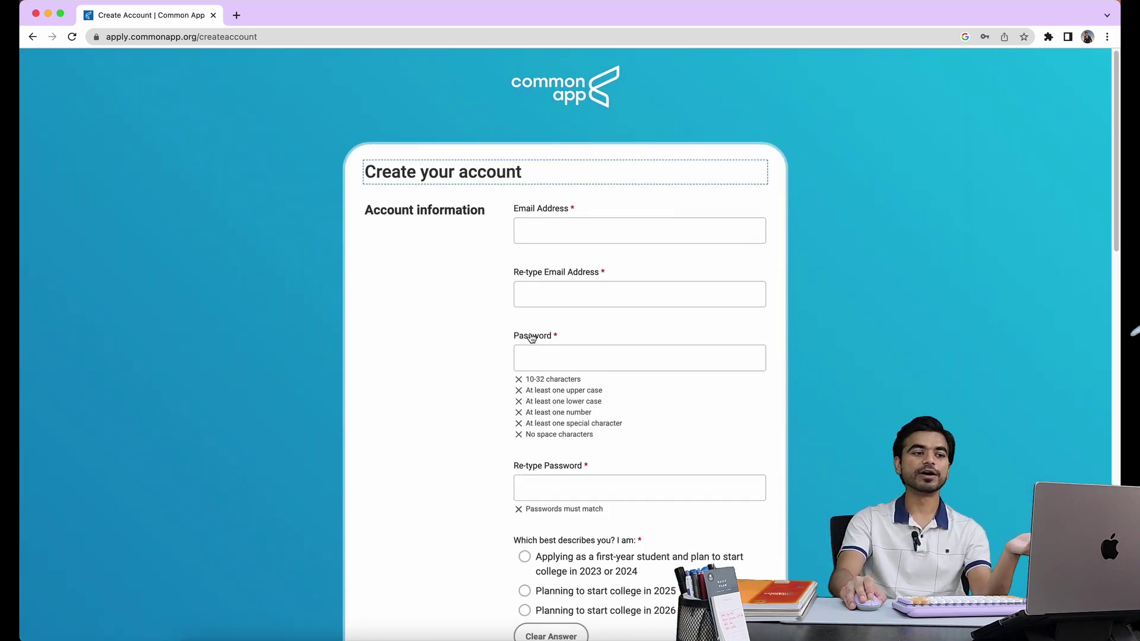
Scroll through the Create Account form, then go back to the account-type selection screen
scroll(529, 338, down, 12)
scroll(532, 339, up, 15)
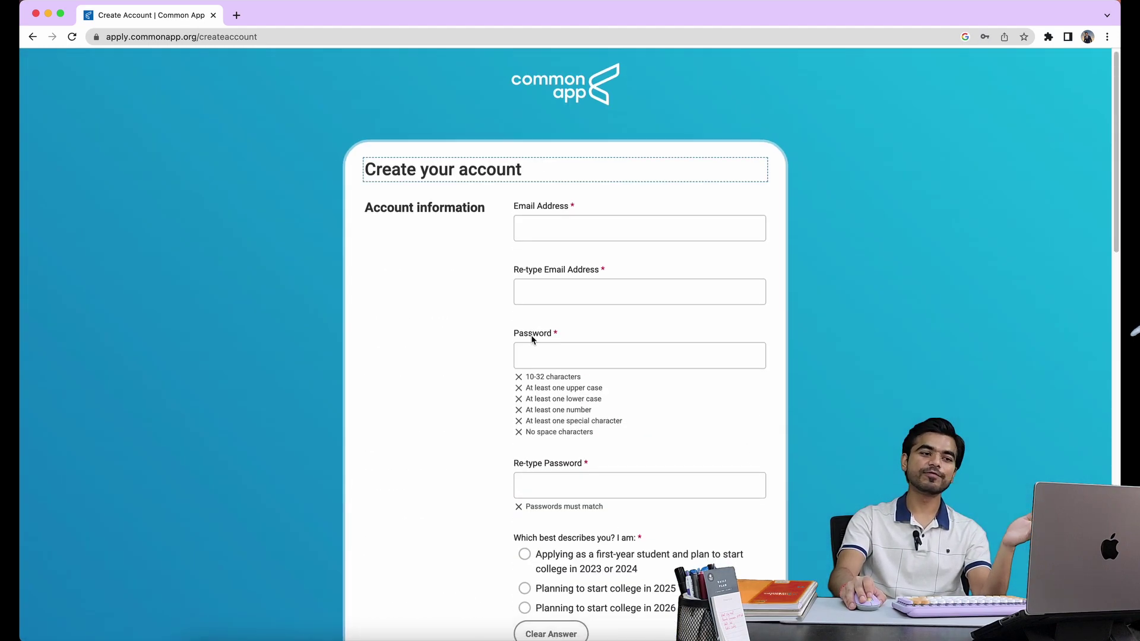
scroll(532, 341, down, 9)
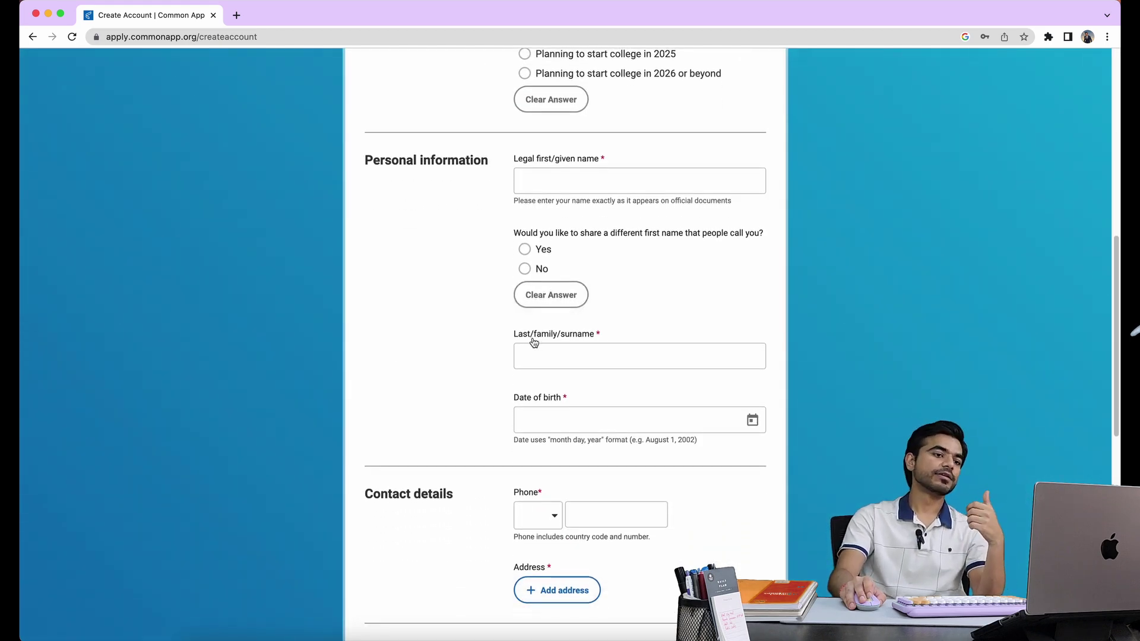
scroll(534, 341, down, 1)
scroll(533, 343, down, 7)
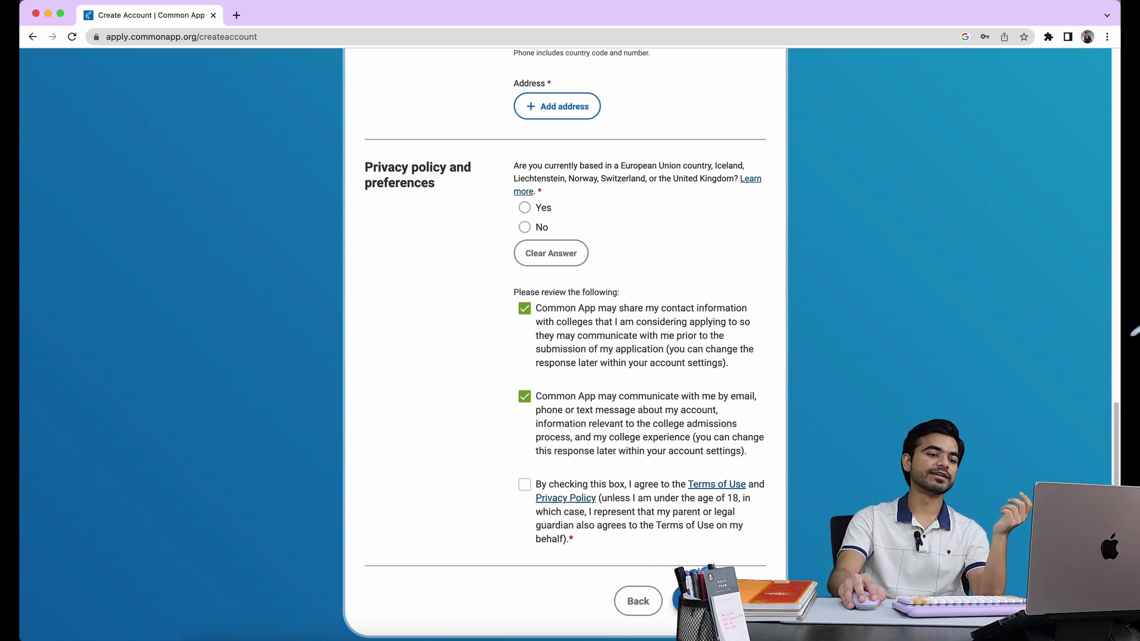
click(629, 601)
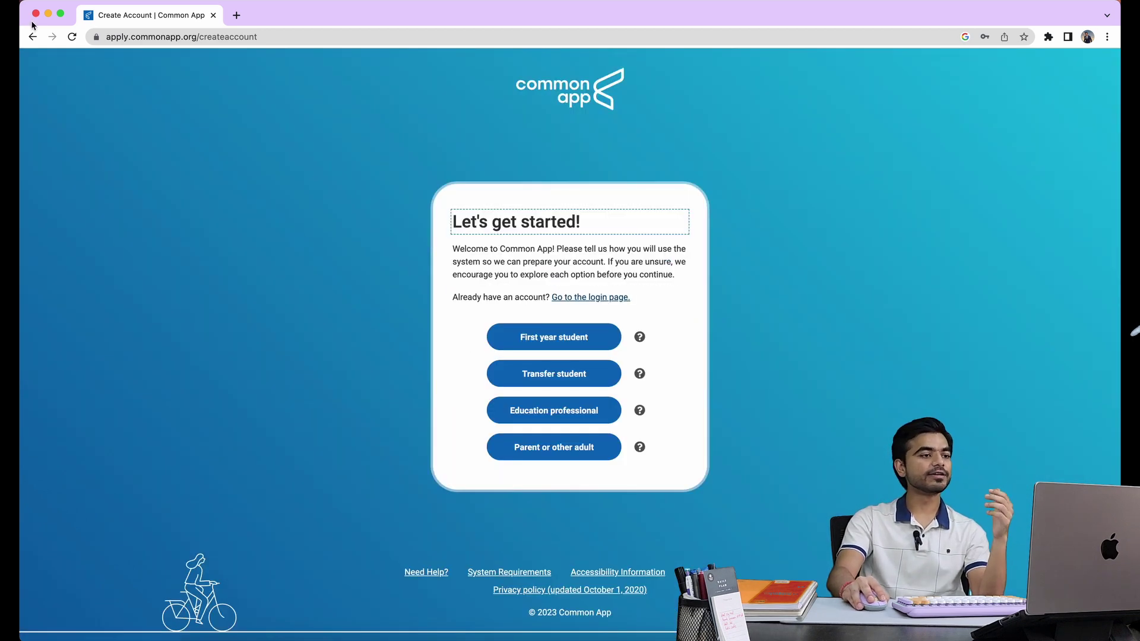
Sign in from the commonapp.org home page as a first-year student, autofilling the saved e-mail and password
click(31, 37)
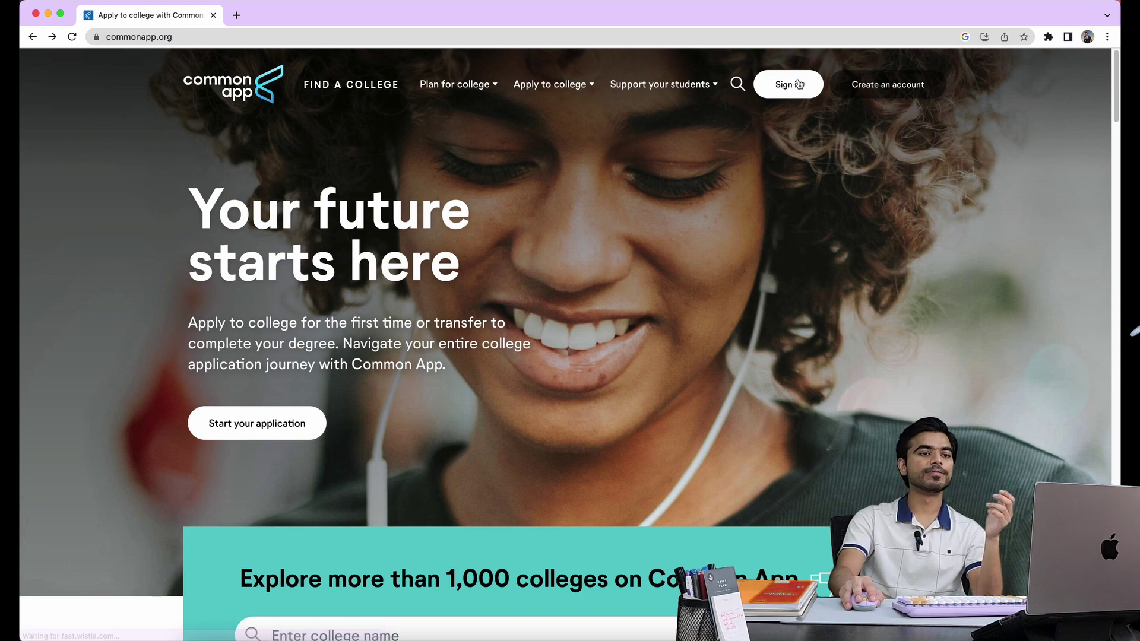
click(812, 77)
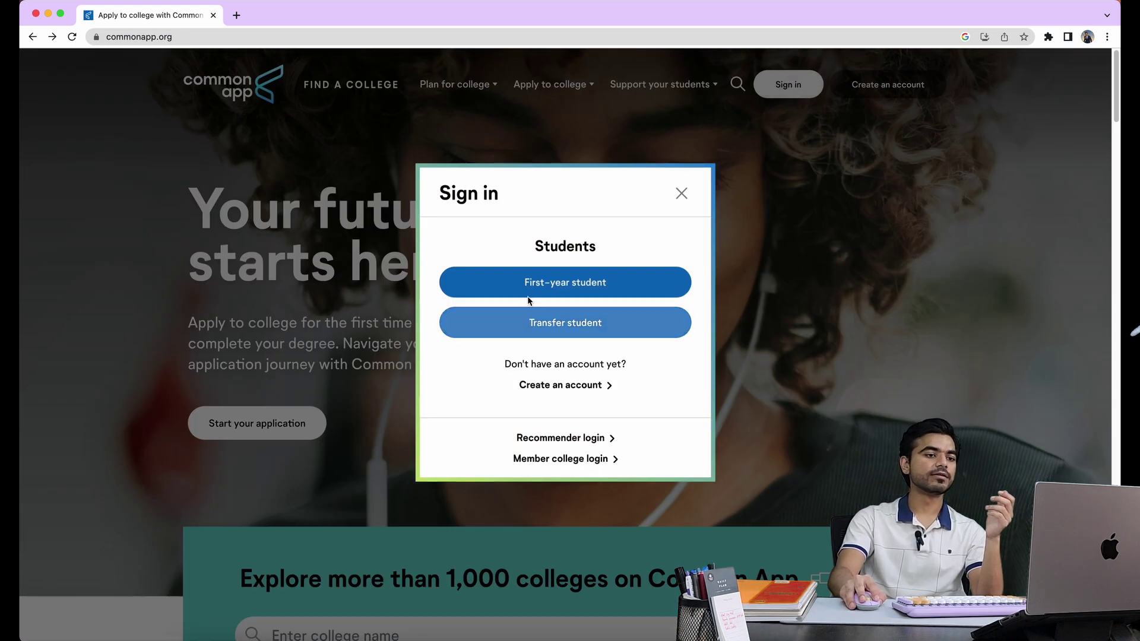
click(542, 280)
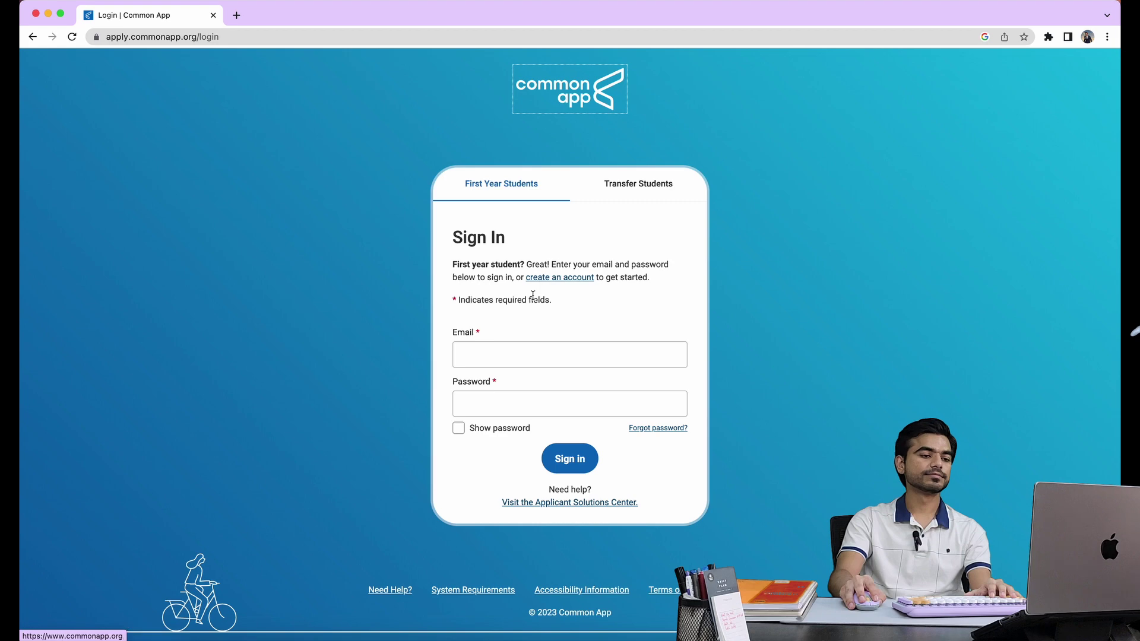
click(502, 351)
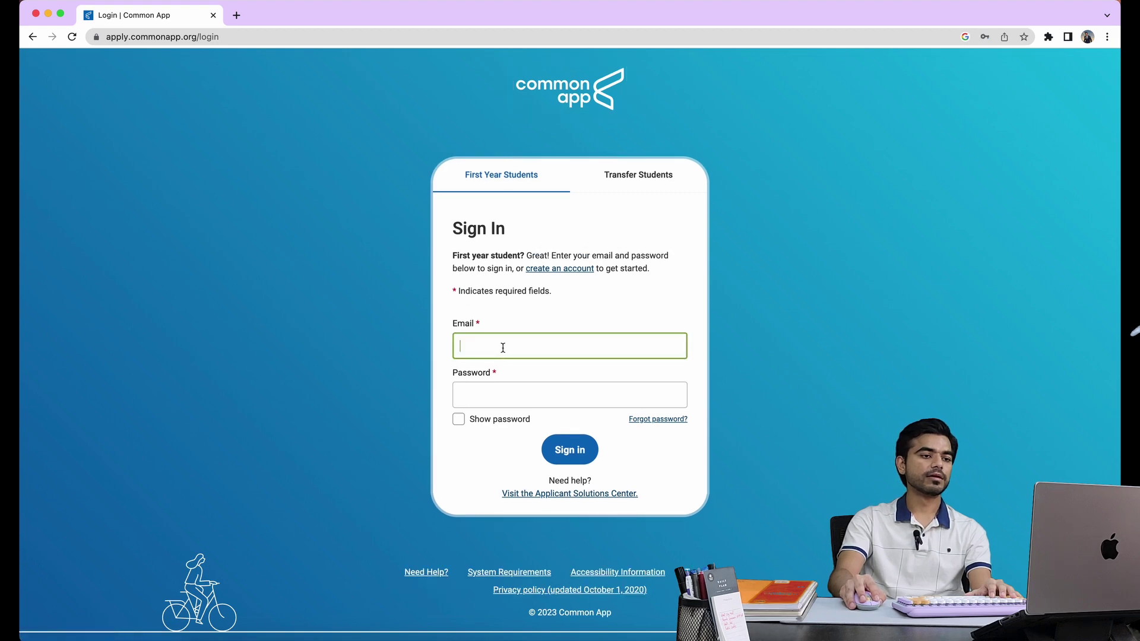
click(566, 372)
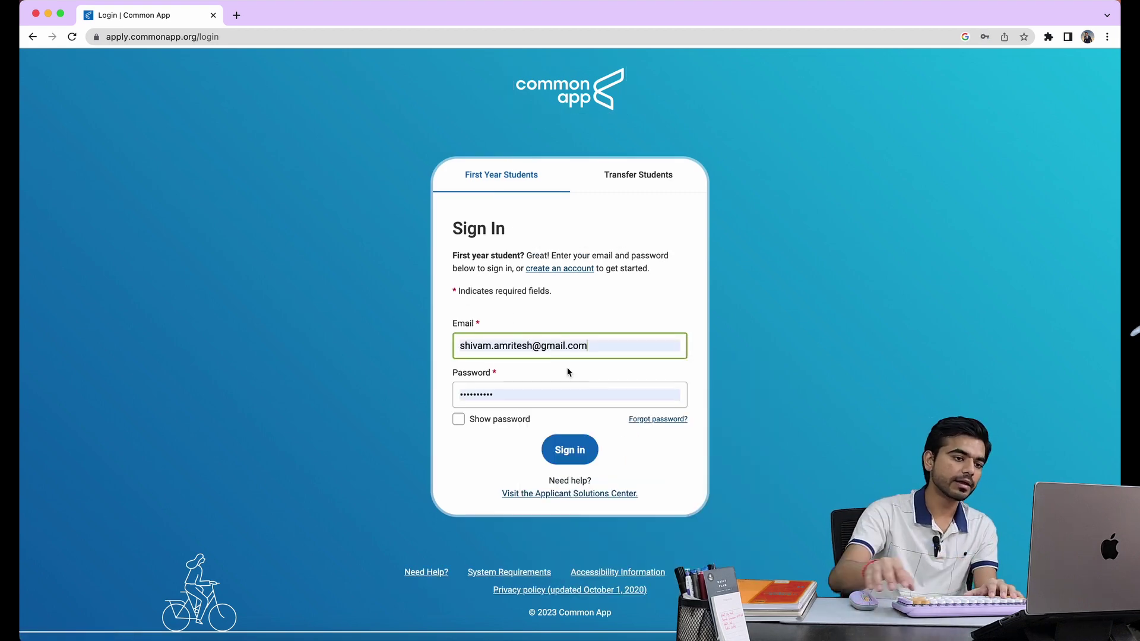
click(567, 451)
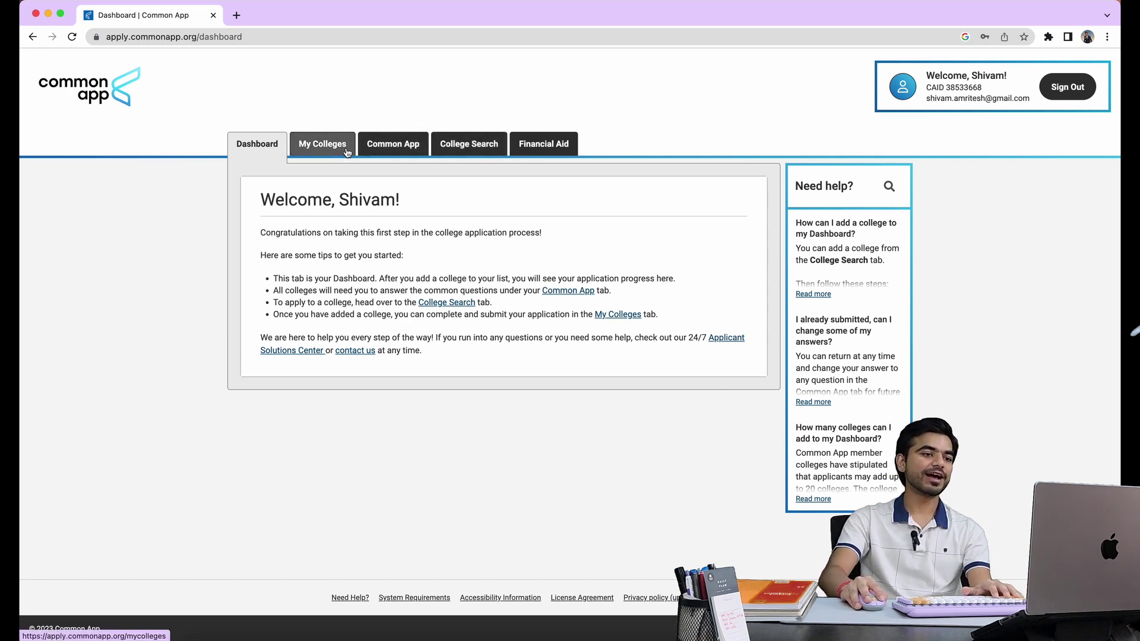
Search College Search for 'Stanford', add Stanford University, and return to the Dashboard
click(478, 153)
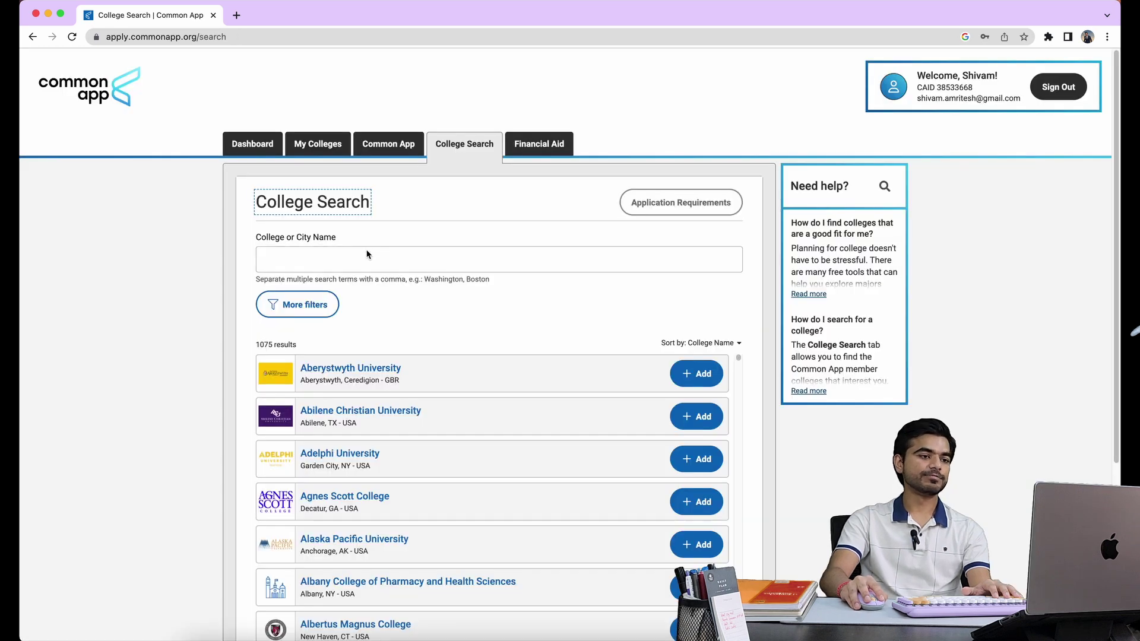
click(366, 255)
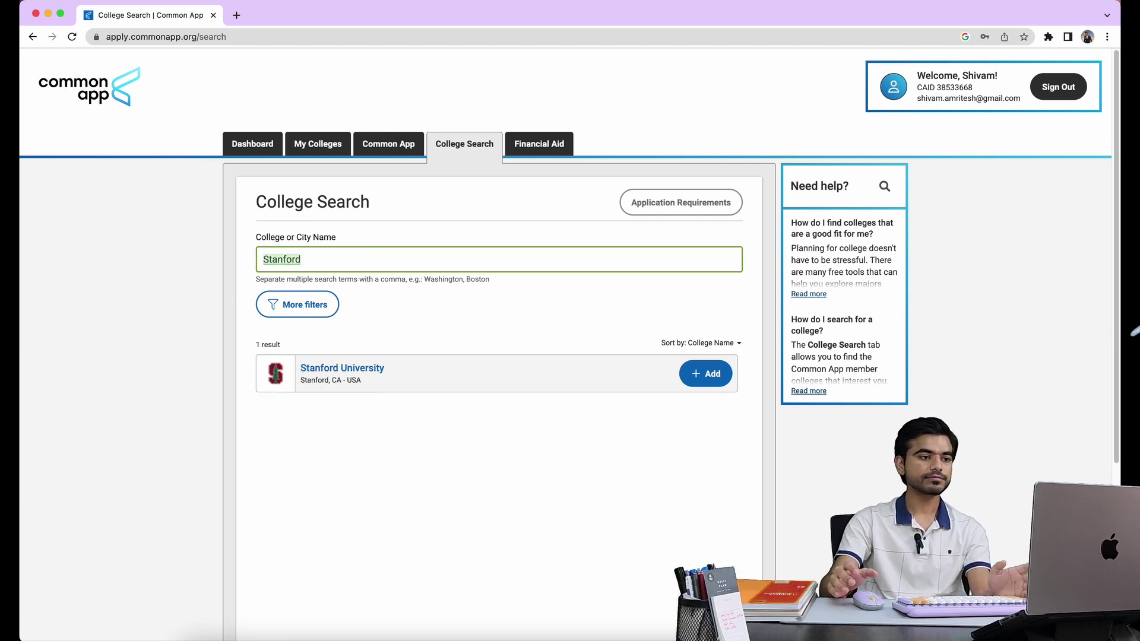
click(702, 376)
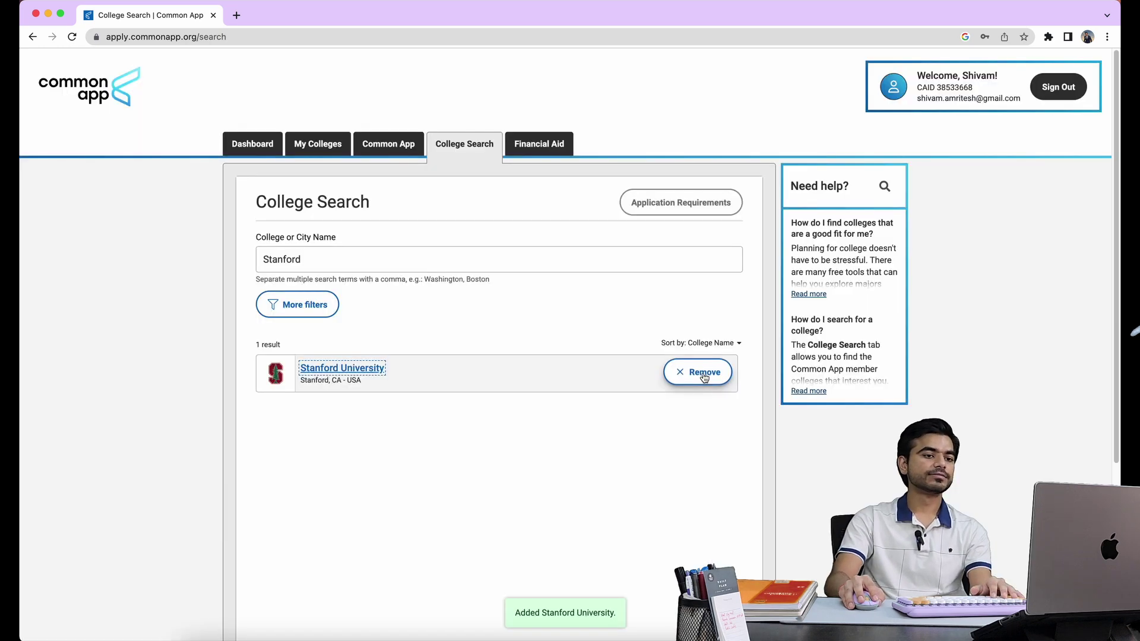
click(229, 152)
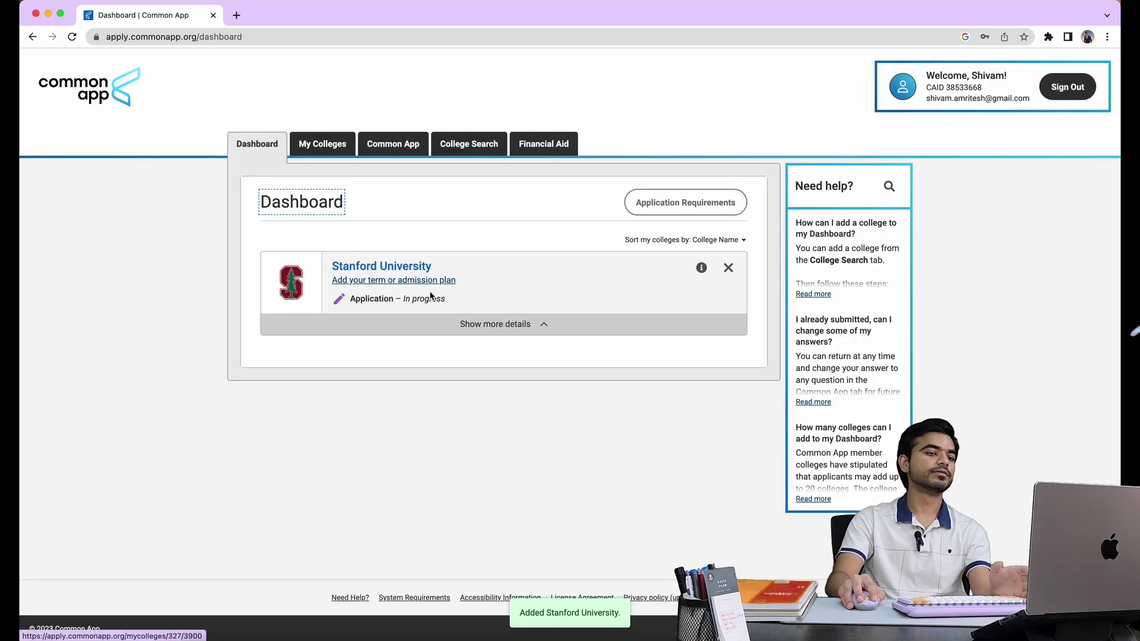
Expand the Stanford University card's details and read its writing requirements, then go to My Colleges
click(511, 333)
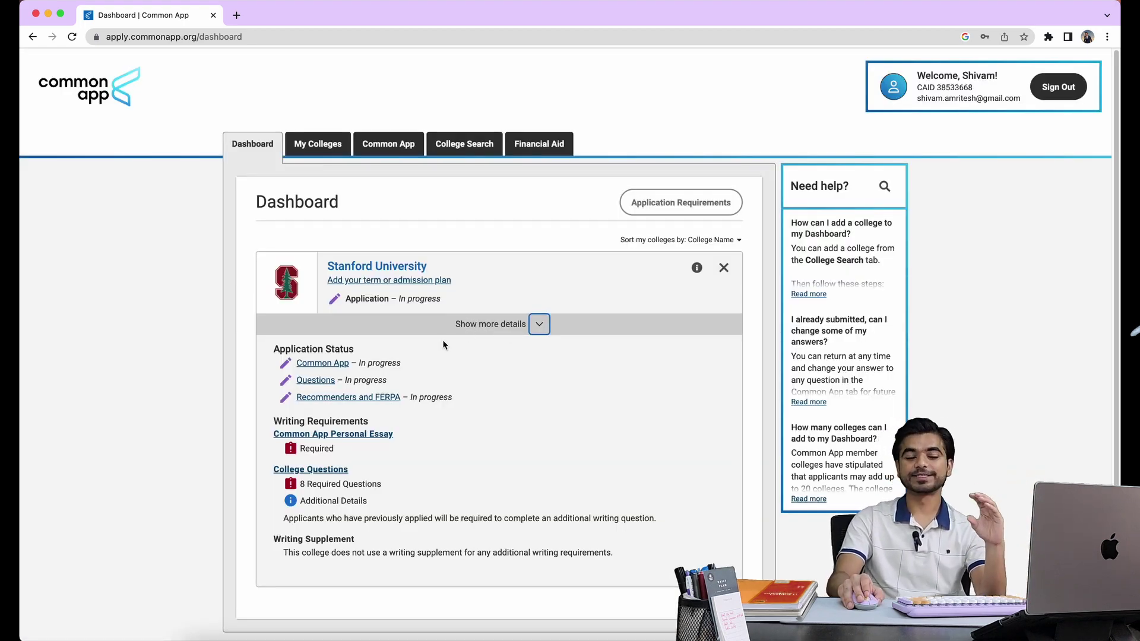
scroll(444, 345, down, 1)
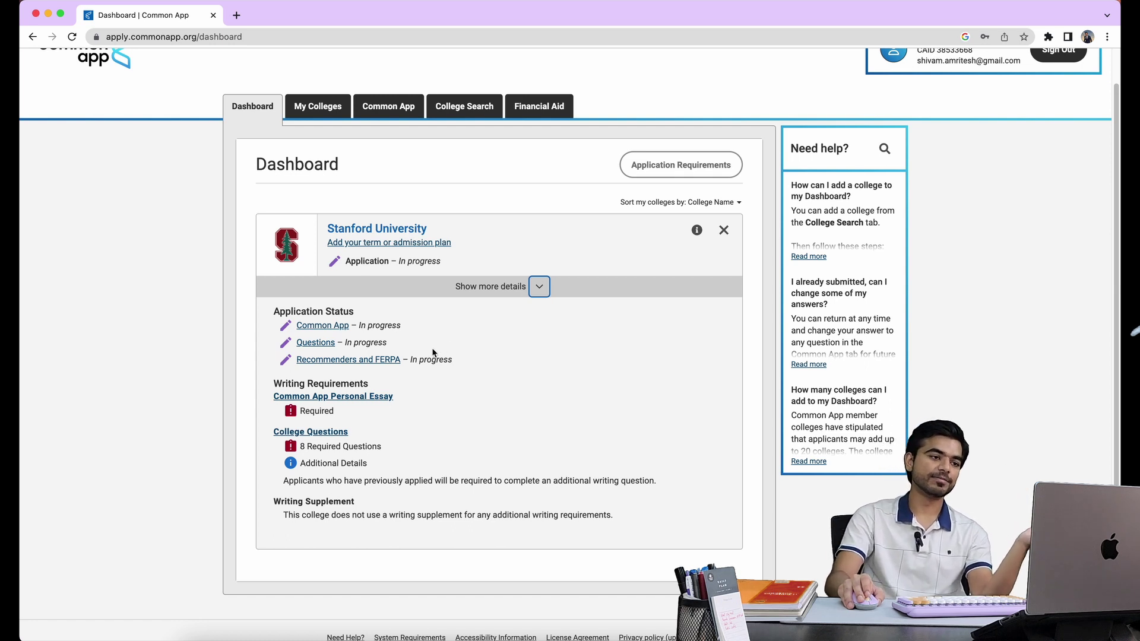
scroll(433, 354, down, 1)
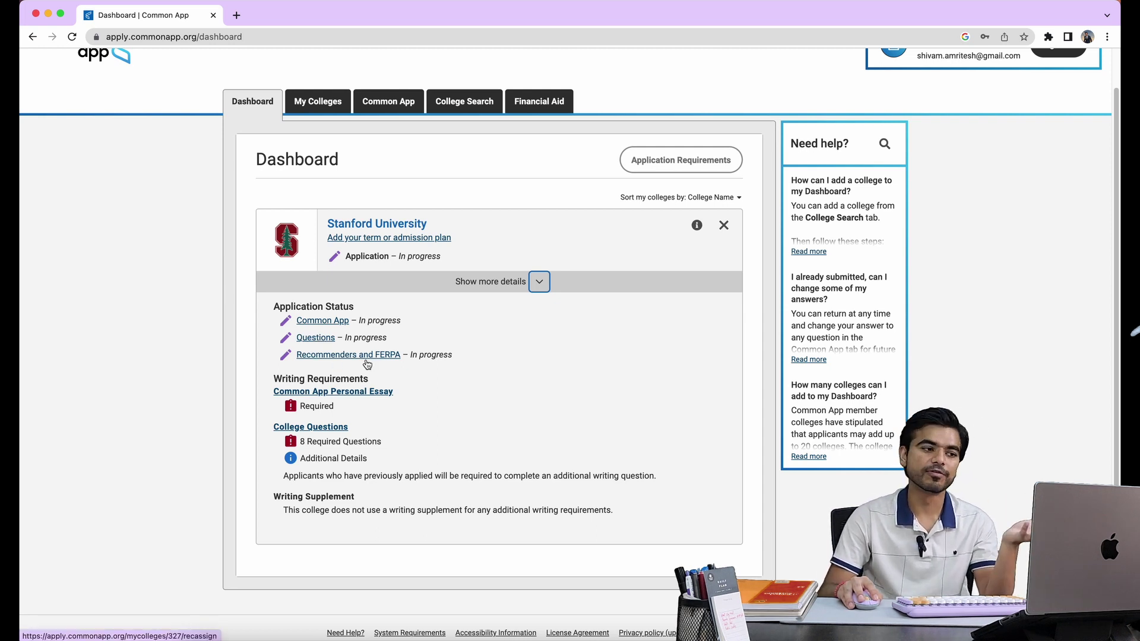
scroll(368, 364, down, 1)
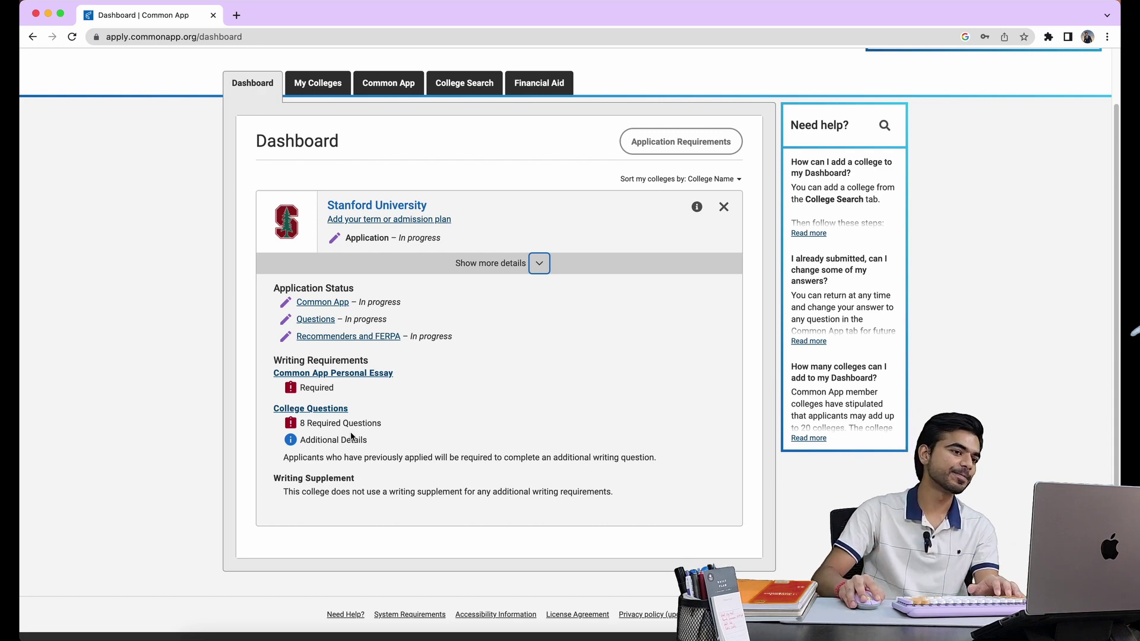
click(318, 76)
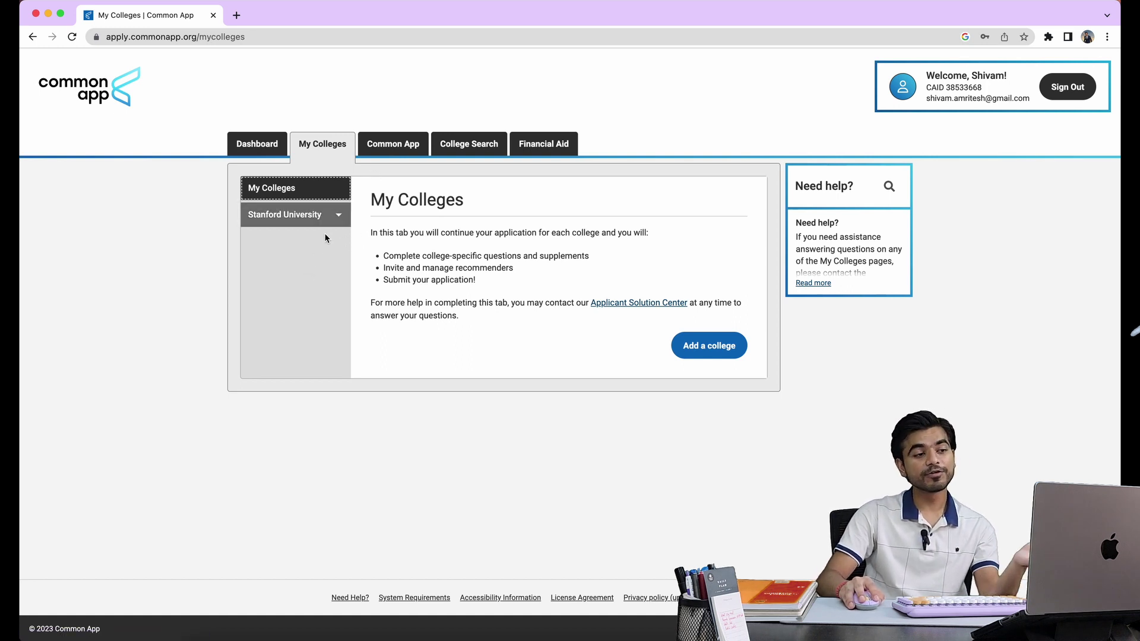
Open the Common App Profile form and check the Suffix options without choosing one
click(382, 155)
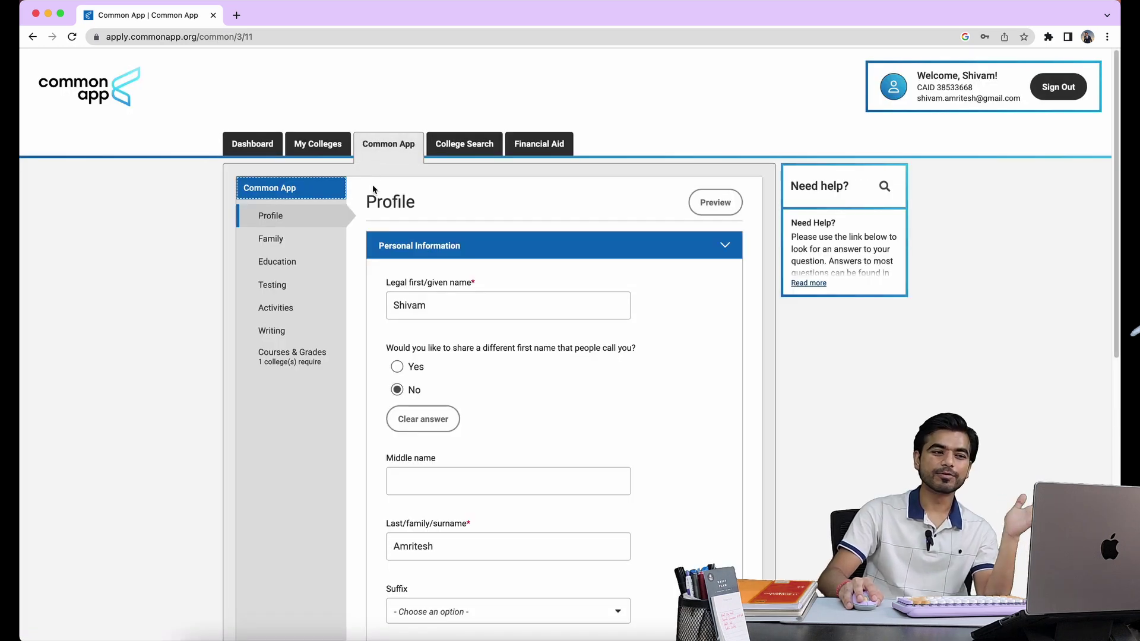
scroll(444, 250, down, 3)
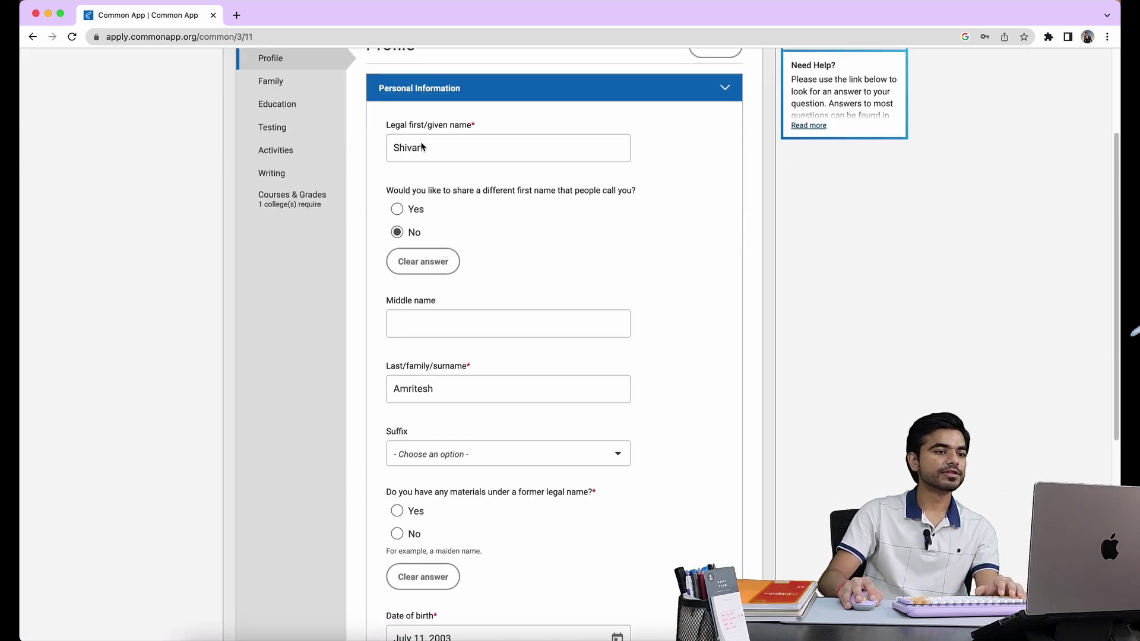
scroll(441, 207, down, 1)
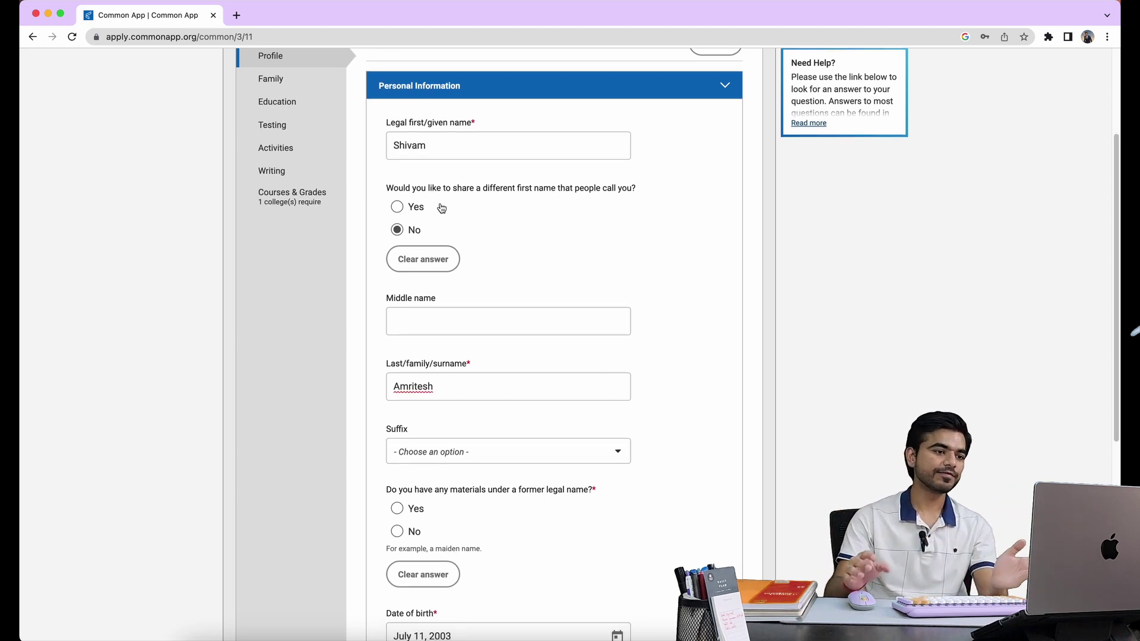
scroll(465, 291, down, 3)
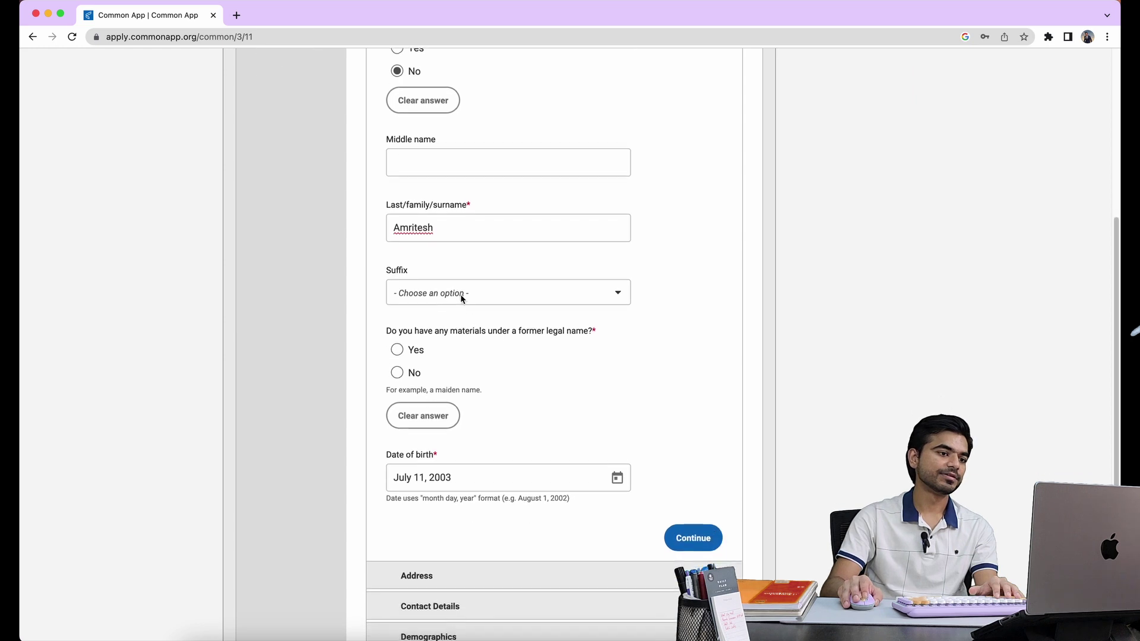
click(462, 293)
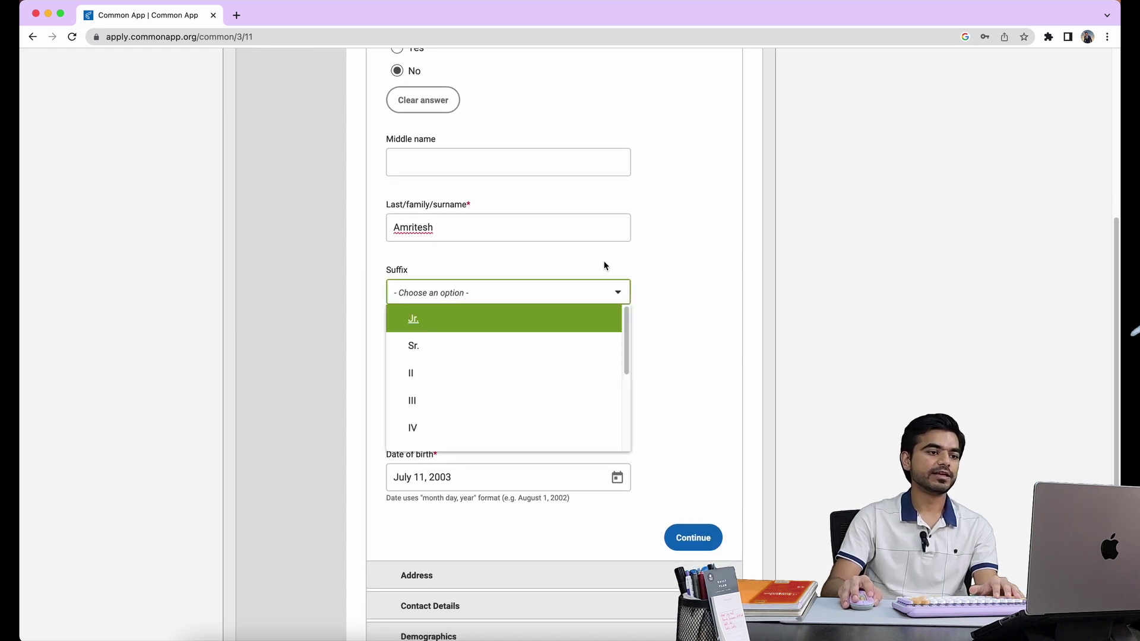
click(716, 278)
Answer No to the former legal name question and save Personal Information
scroll(474, 376, down, 1)
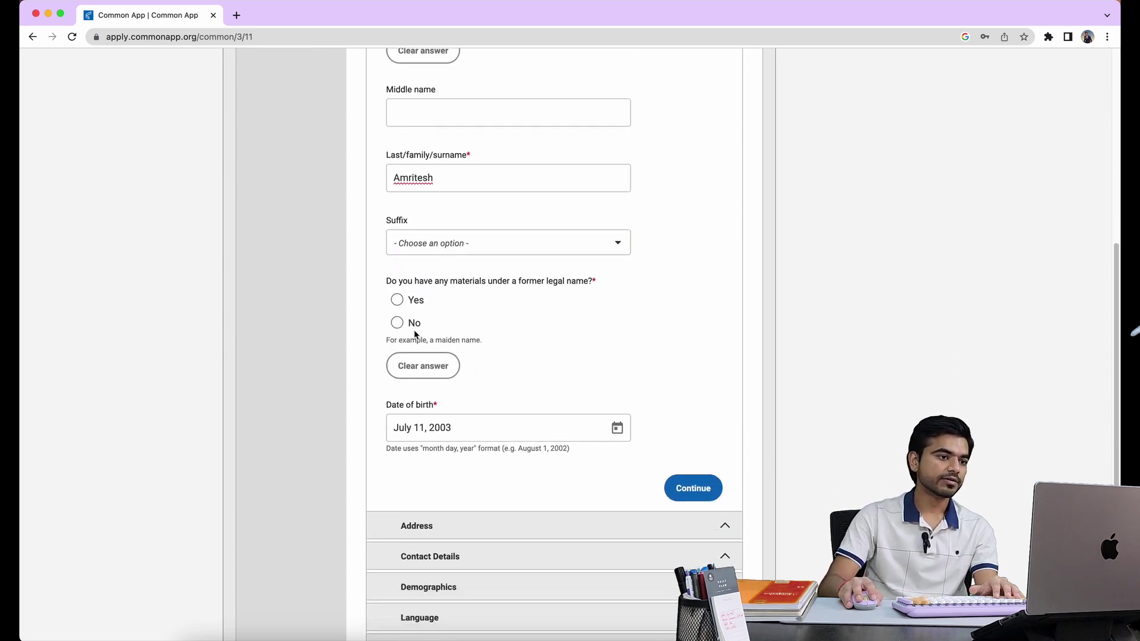
click(402, 326)
scroll(542, 341, down, 3)
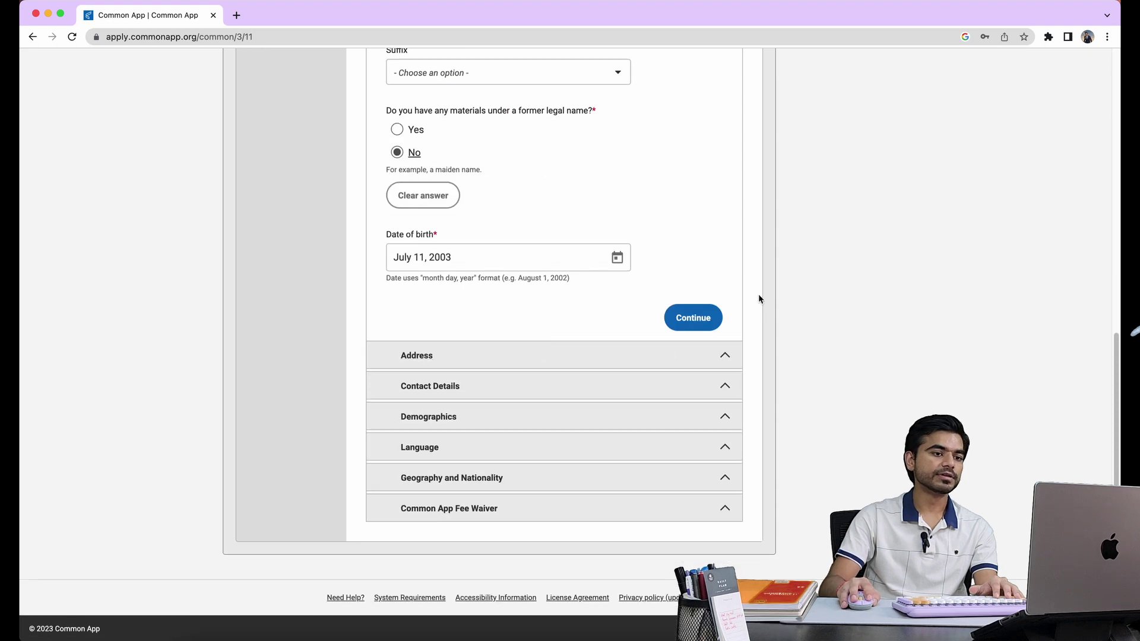
click(699, 317)
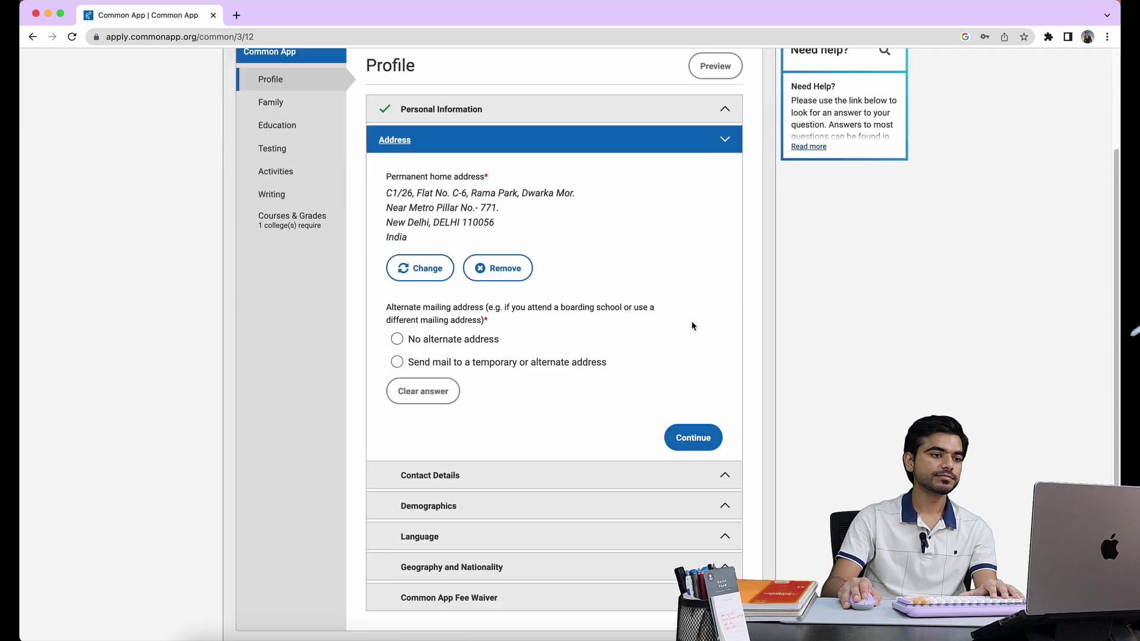
Save the Address section, then save Contact Details with Mobile as the preferred phone
scroll(693, 325, down, 2)
click(694, 345)
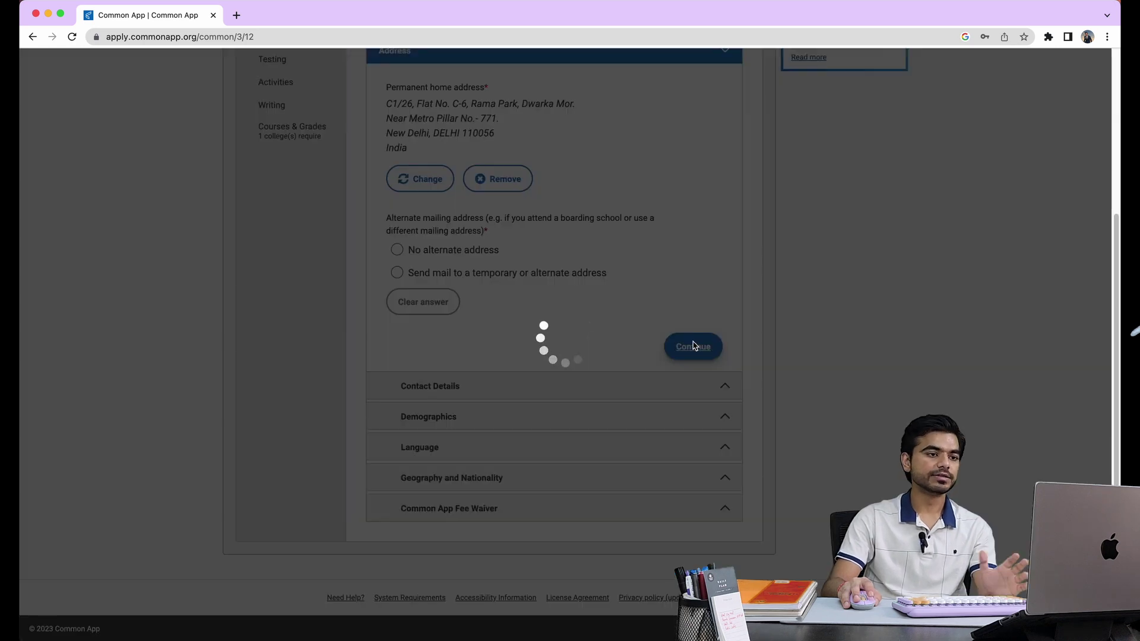
scroll(693, 340, down, 5)
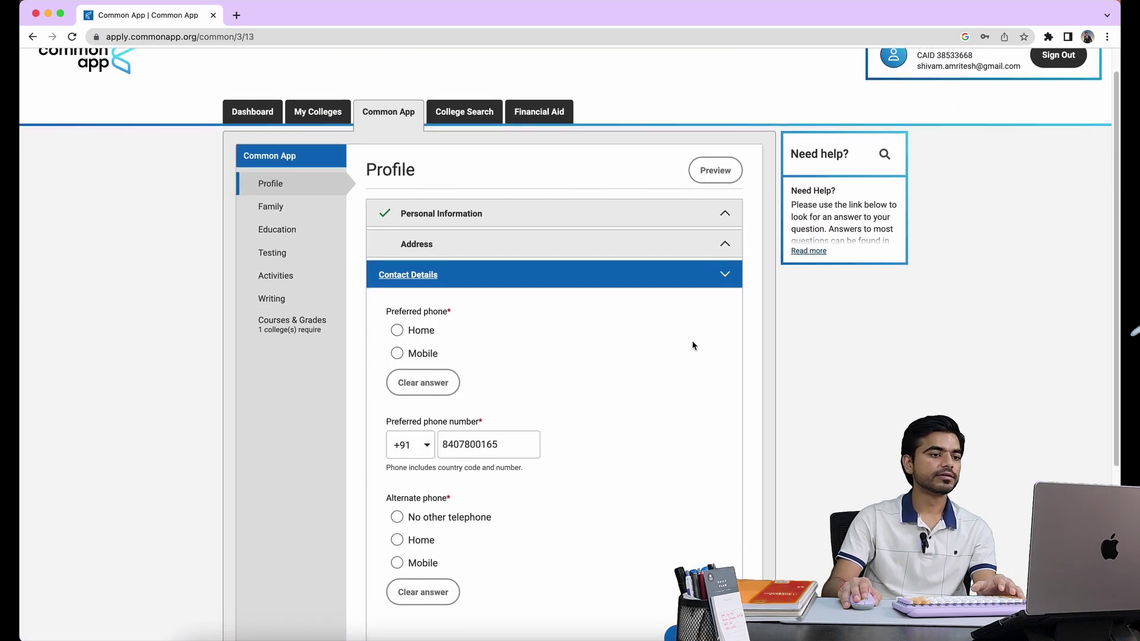
scroll(602, 318, up, 3)
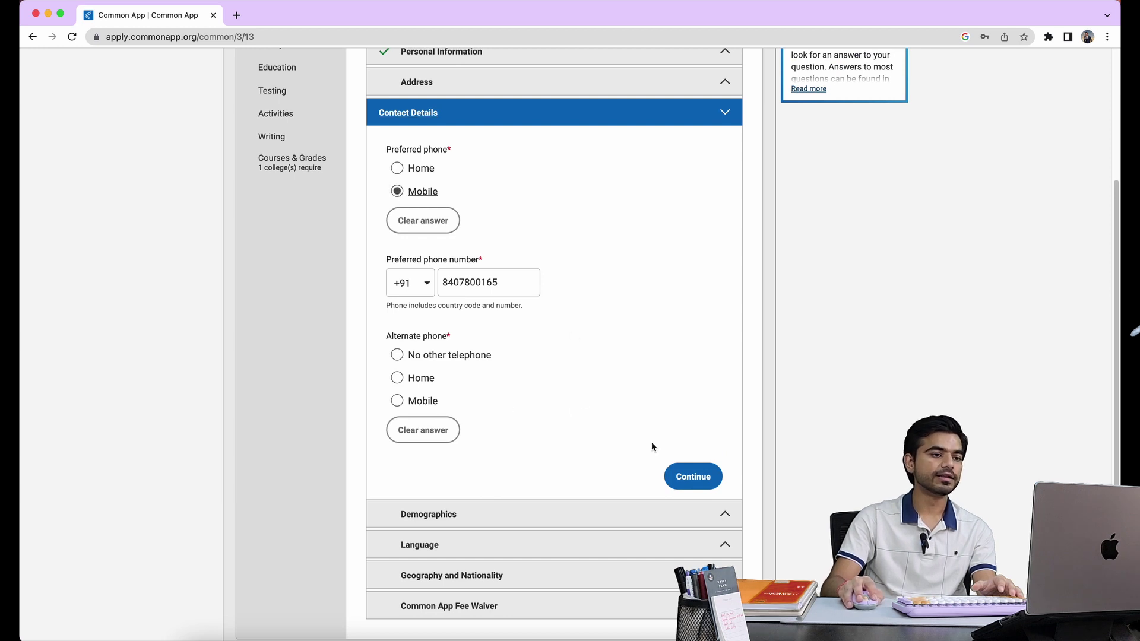
click(686, 474)
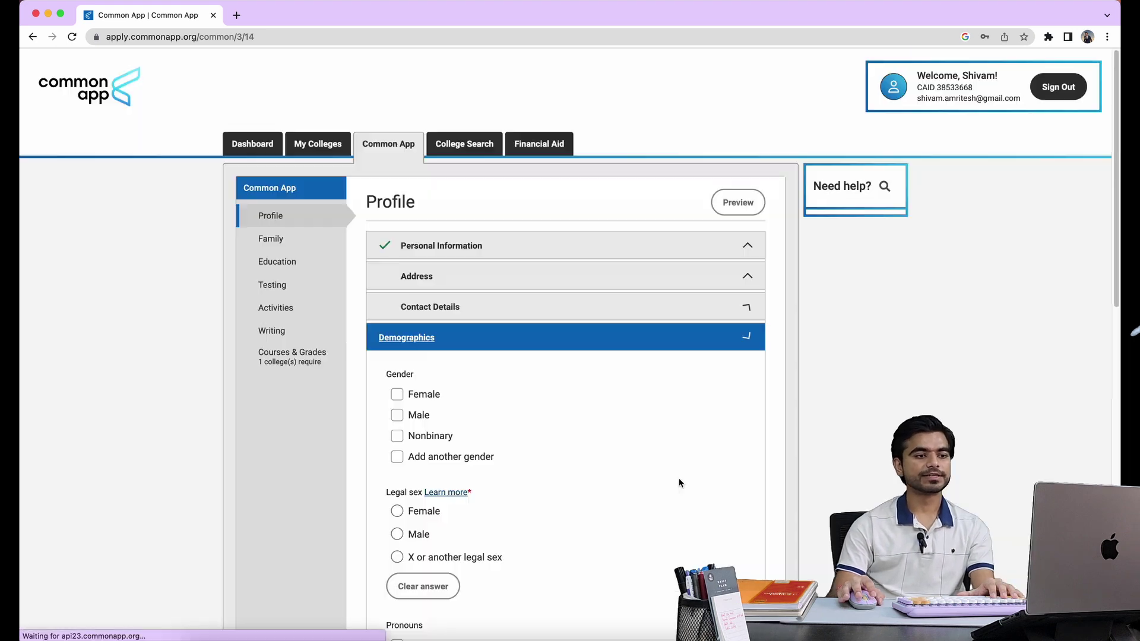
Set gender and legal sex to Male and armed forces status to None
scroll(679, 478, down, 3)
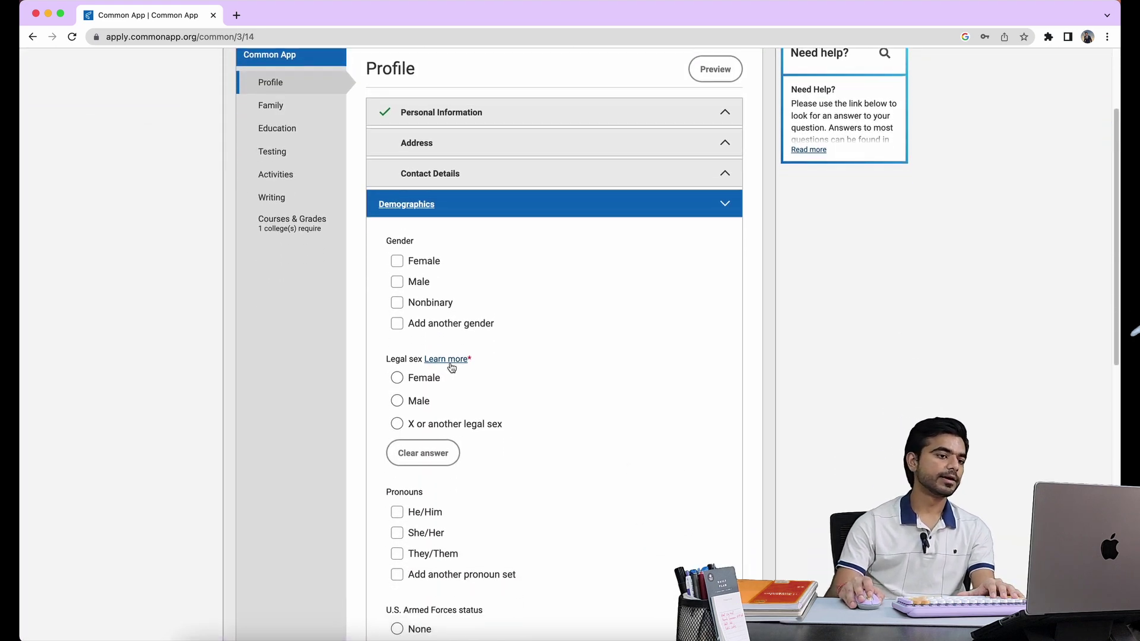
click(398, 281)
scroll(412, 333, down, 1)
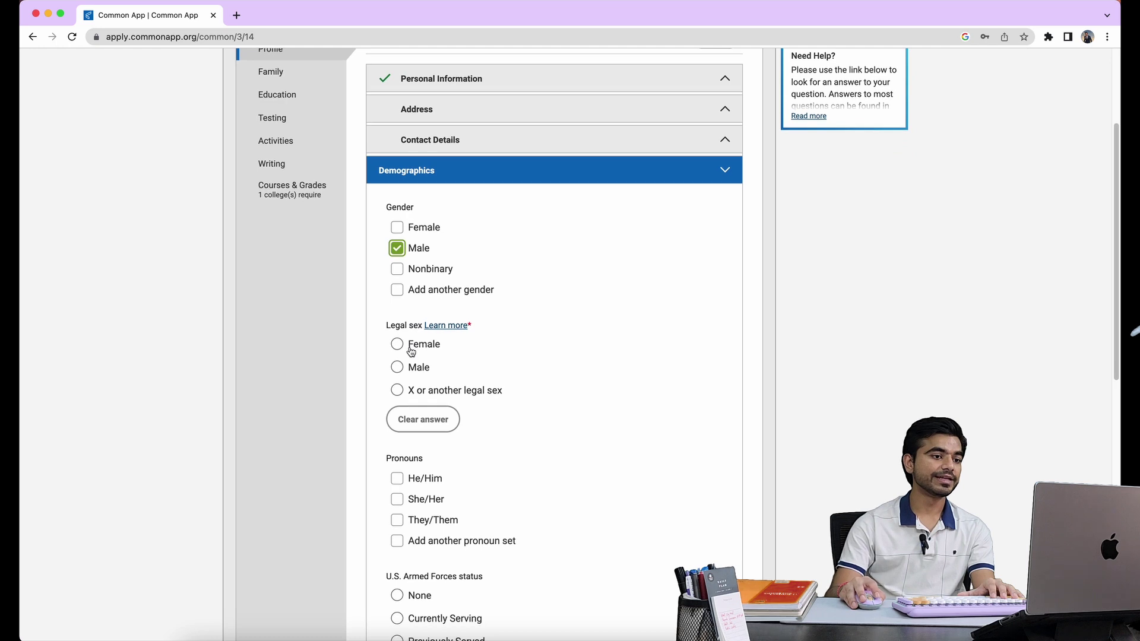
click(397, 368)
scroll(393, 332, down, 5)
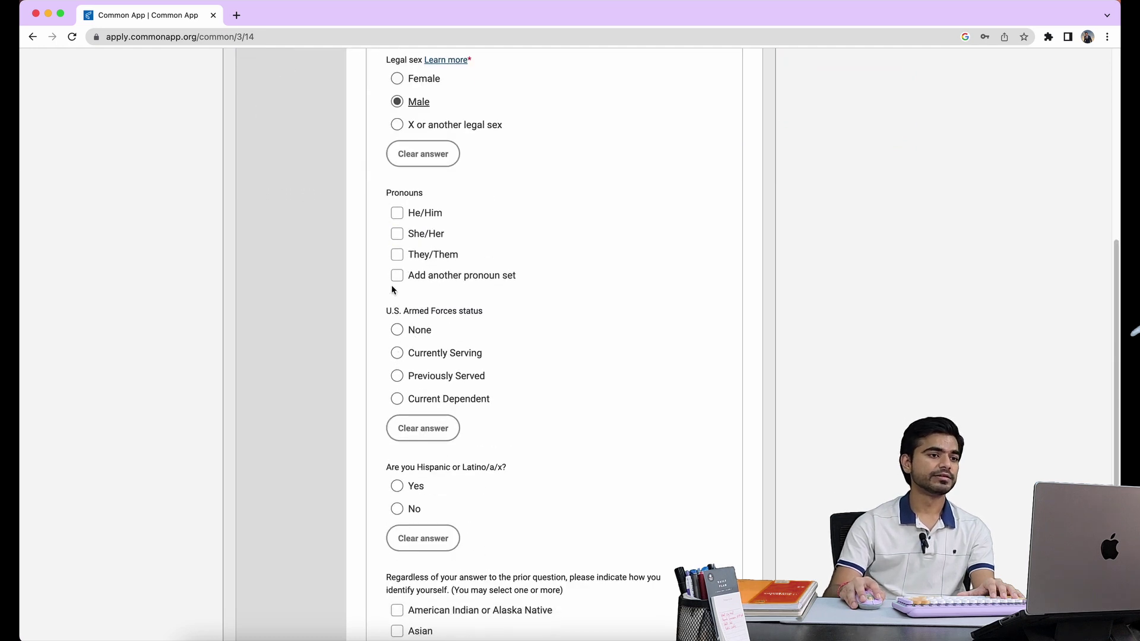
scroll(403, 294, down, 1)
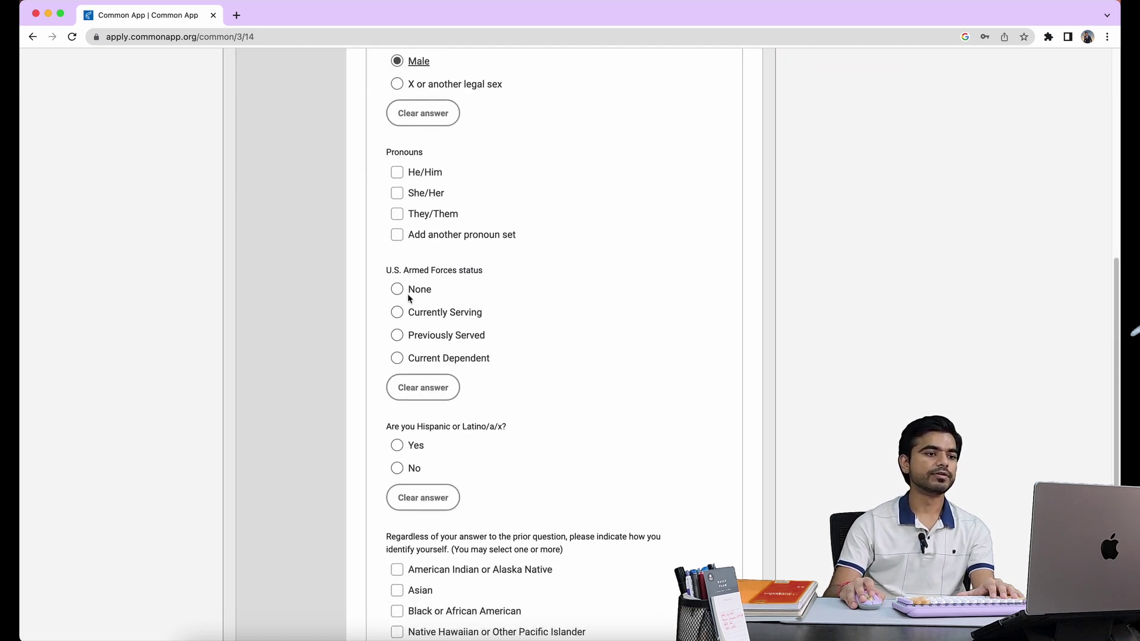
click(398, 291)
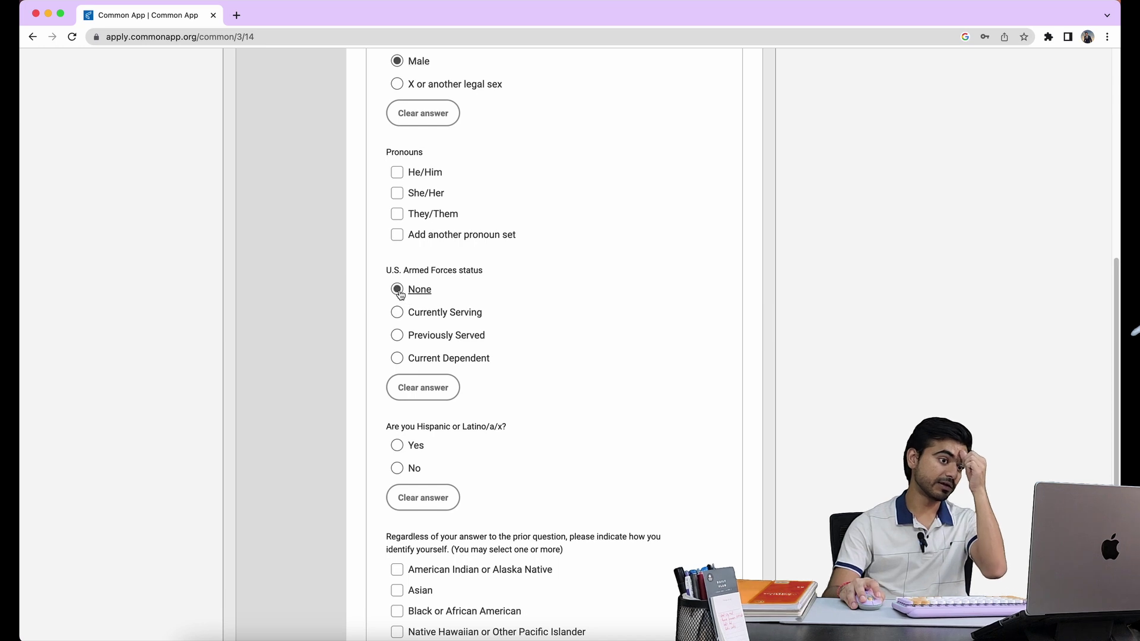
Answer No to Hispanic, select Asian with an India background, and save Demographics
scroll(406, 303, down, 3)
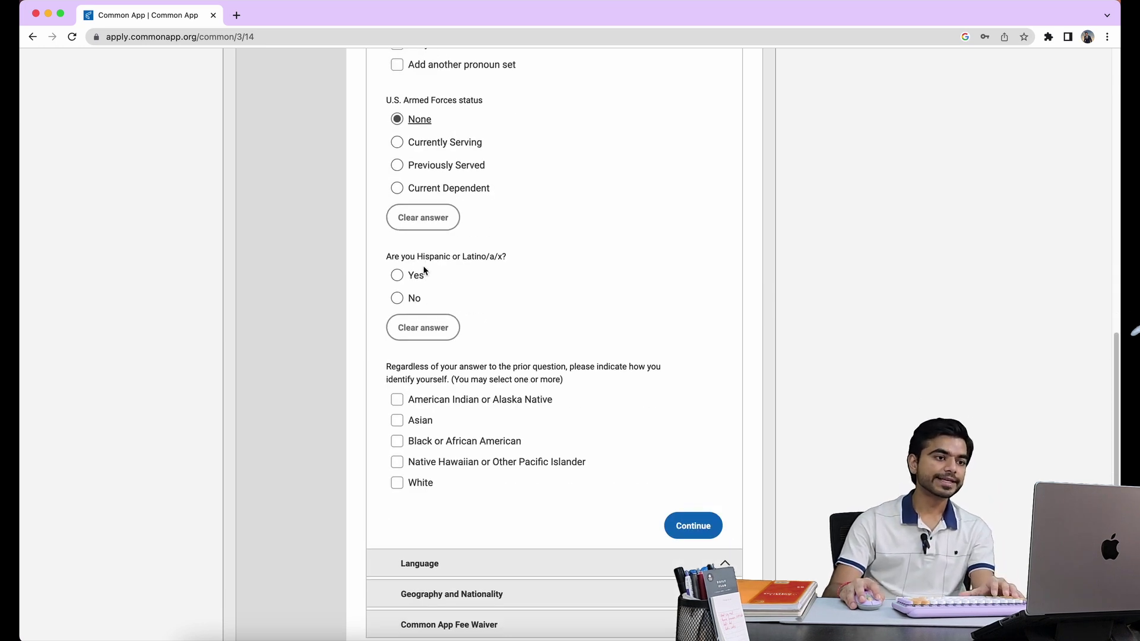
click(397, 298)
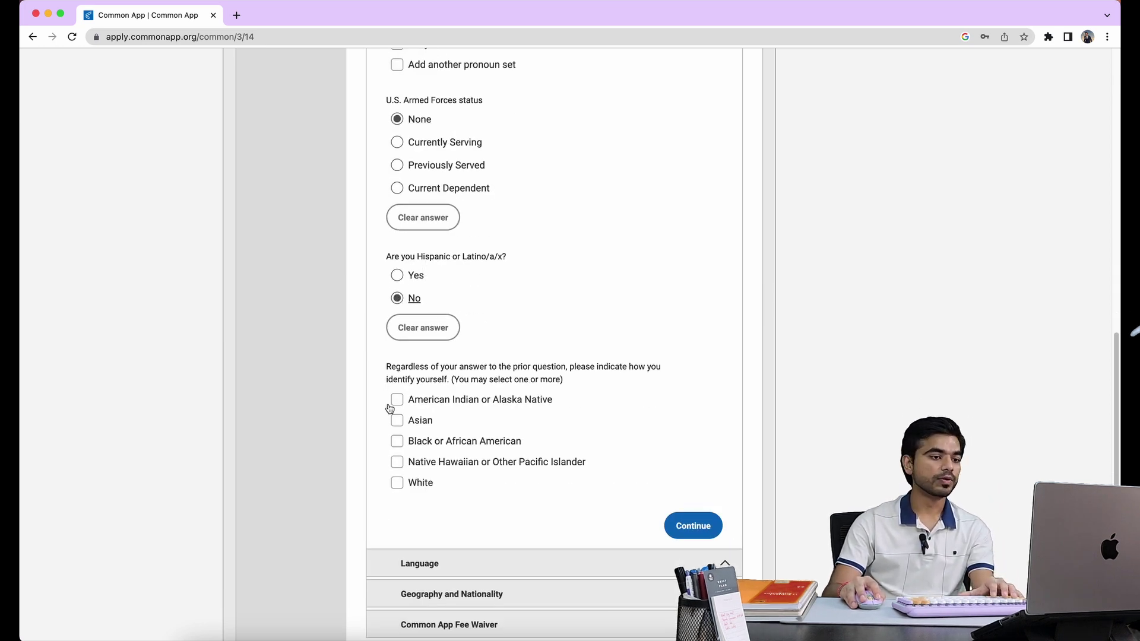
click(397, 420)
scroll(395, 419, down, 2)
click(398, 491)
scroll(397, 491, down, 4)
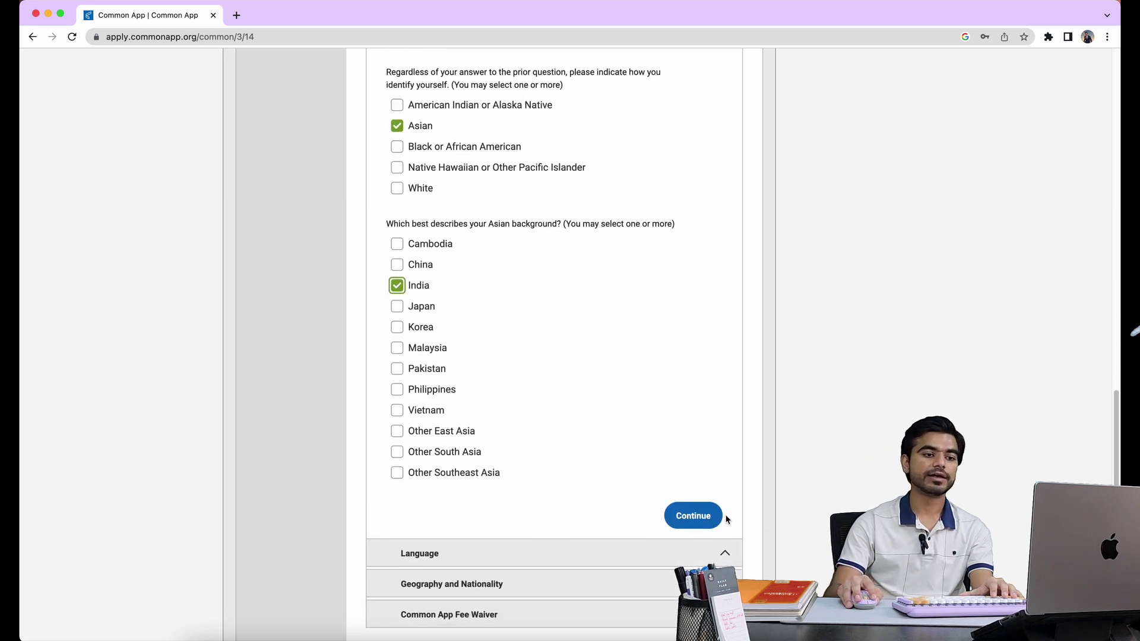
click(710, 517)
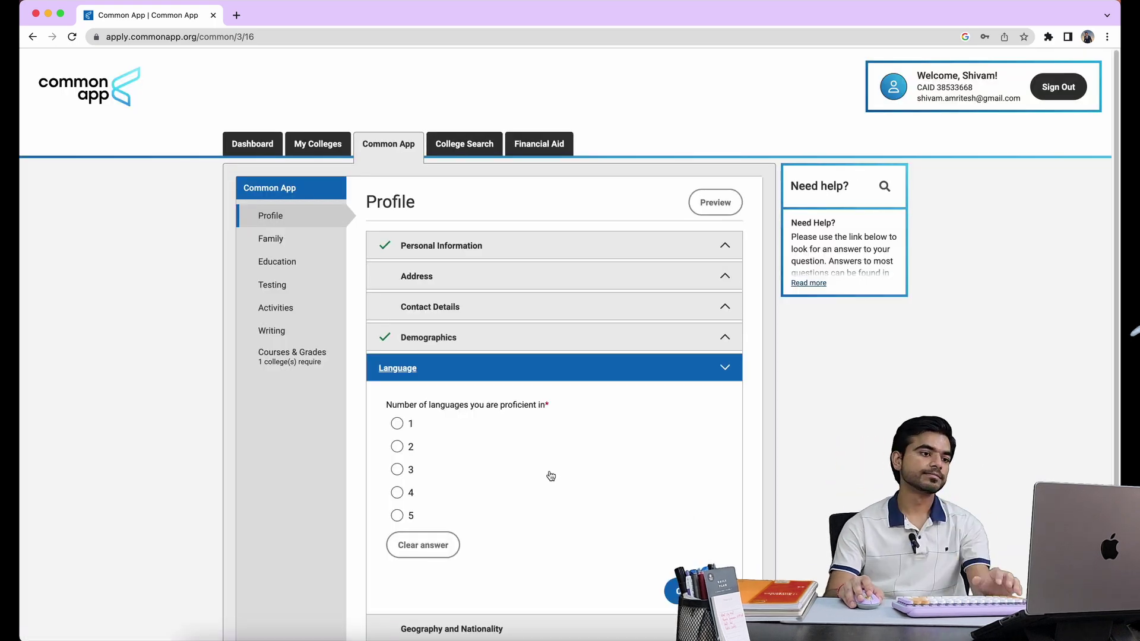
Declare two languages and set English as first language, spoken and spoken at home
click(397, 446)
scroll(486, 466, down, 5)
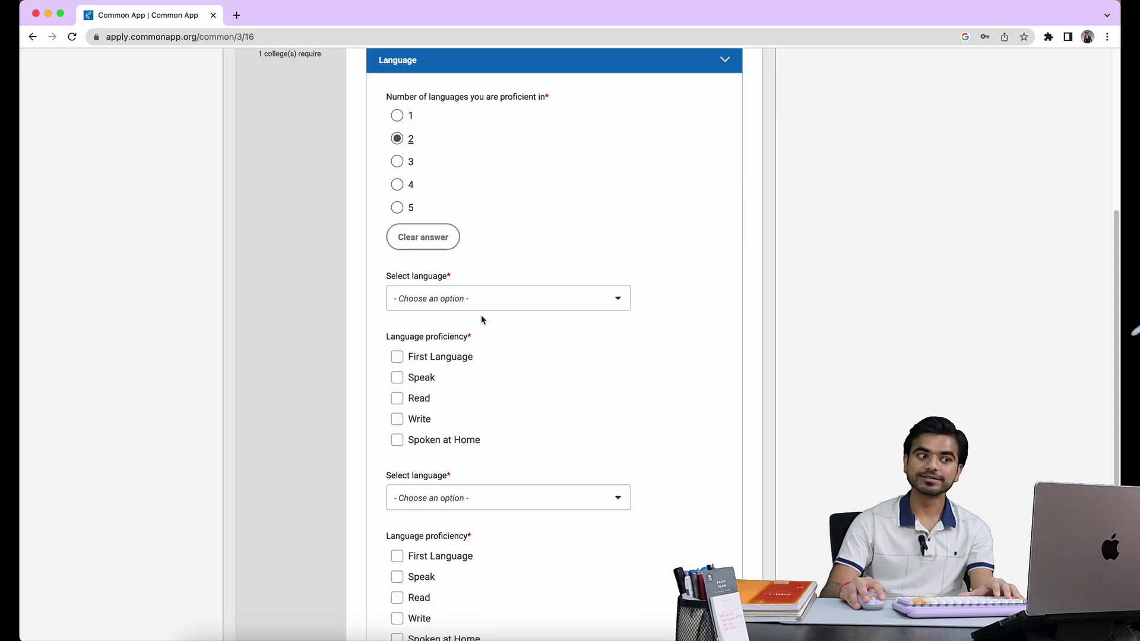
click(482, 297)
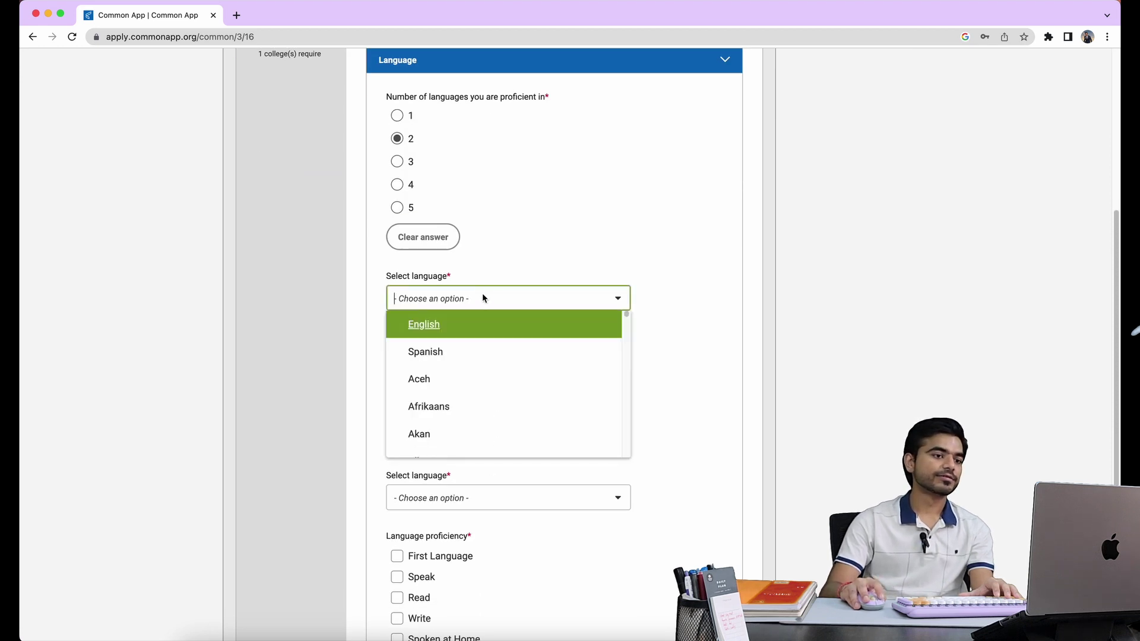
click(473, 326)
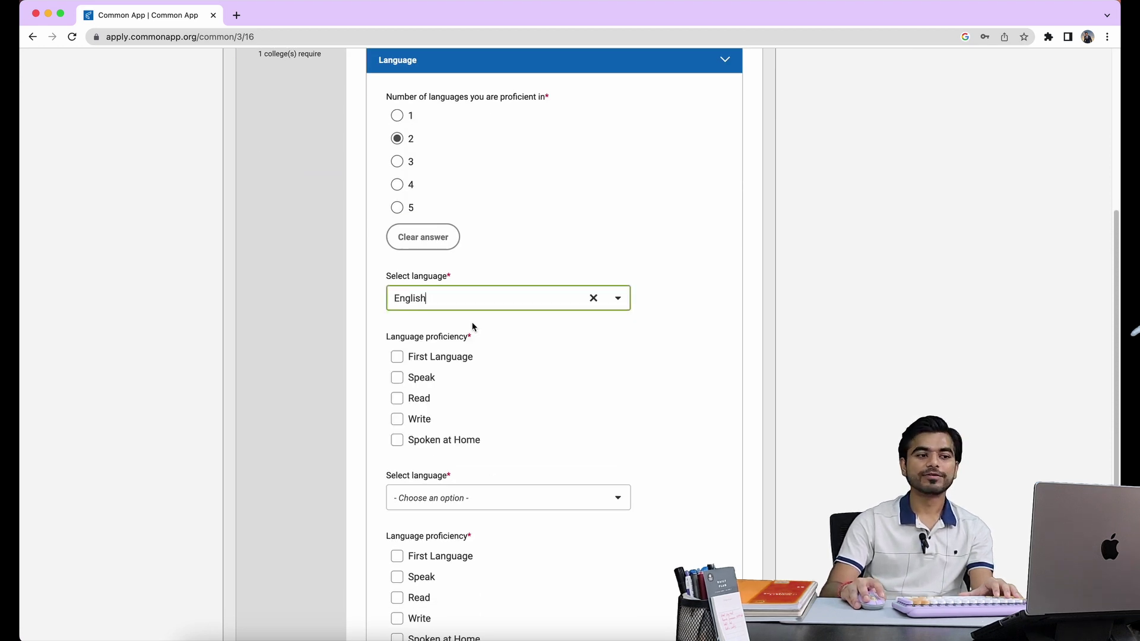
click(404, 358)
scroll(410, 362, down, 1)
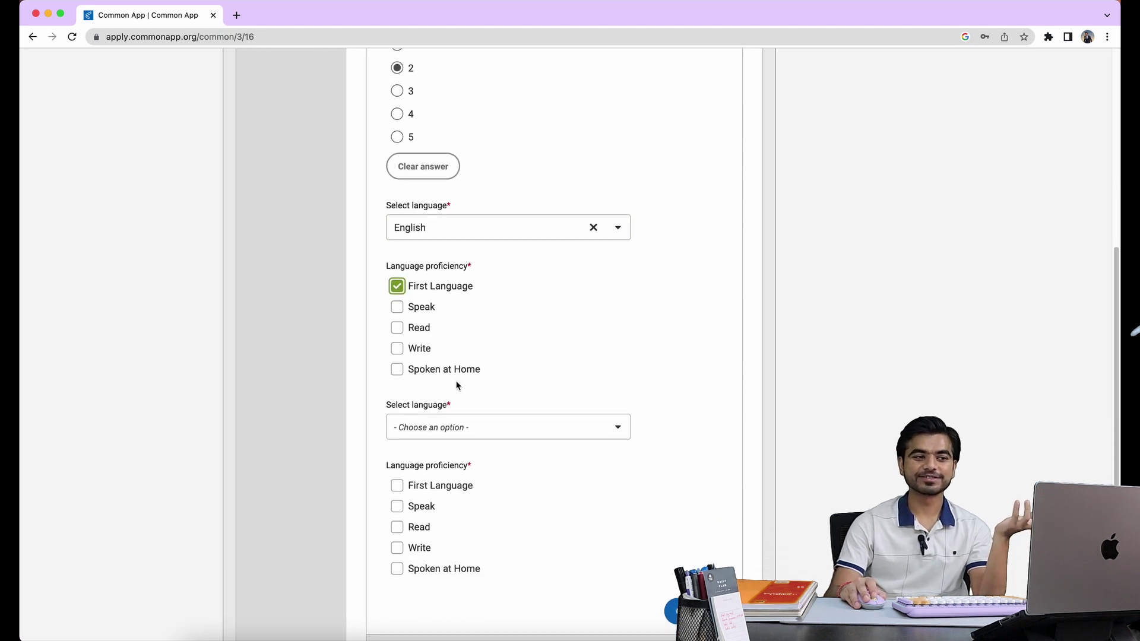
click(397, 306)
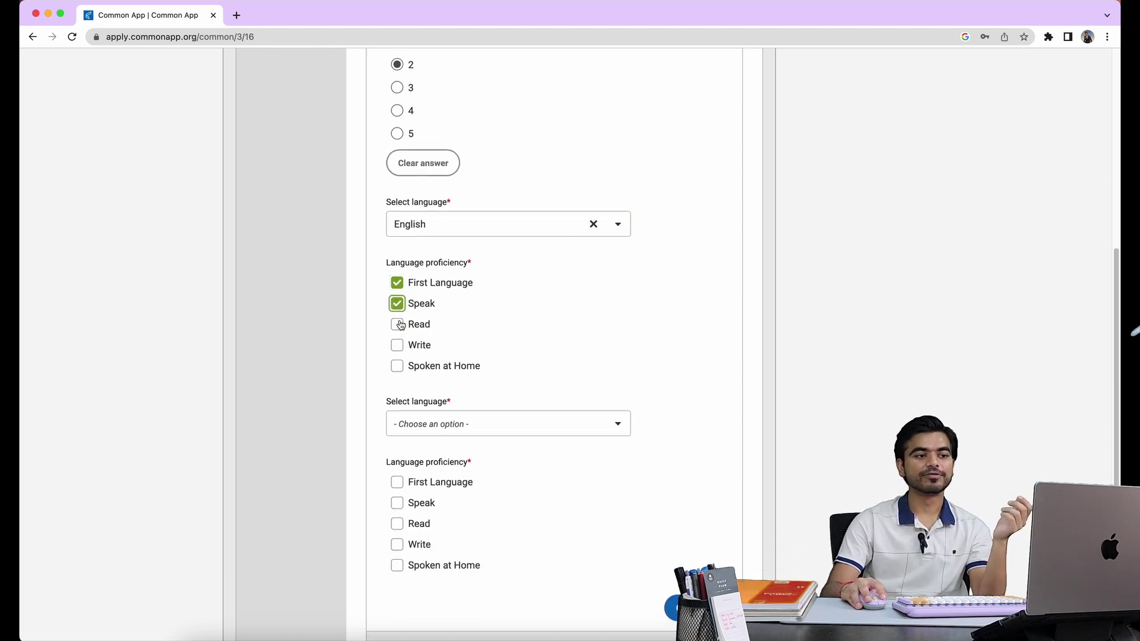
click(401, 371)
scroll(428, 386, down, 1)
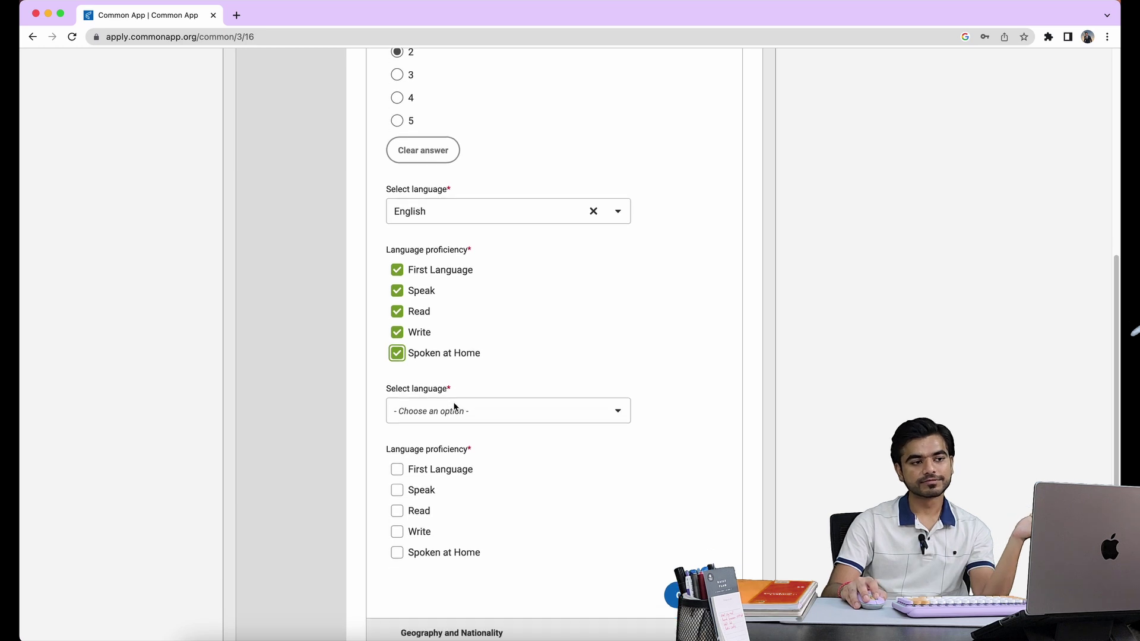
Add Hindi as the second language, marked spoken, read, written and spoken at home, and save
click(462, 385)
scroll(461, 434, down, 10)
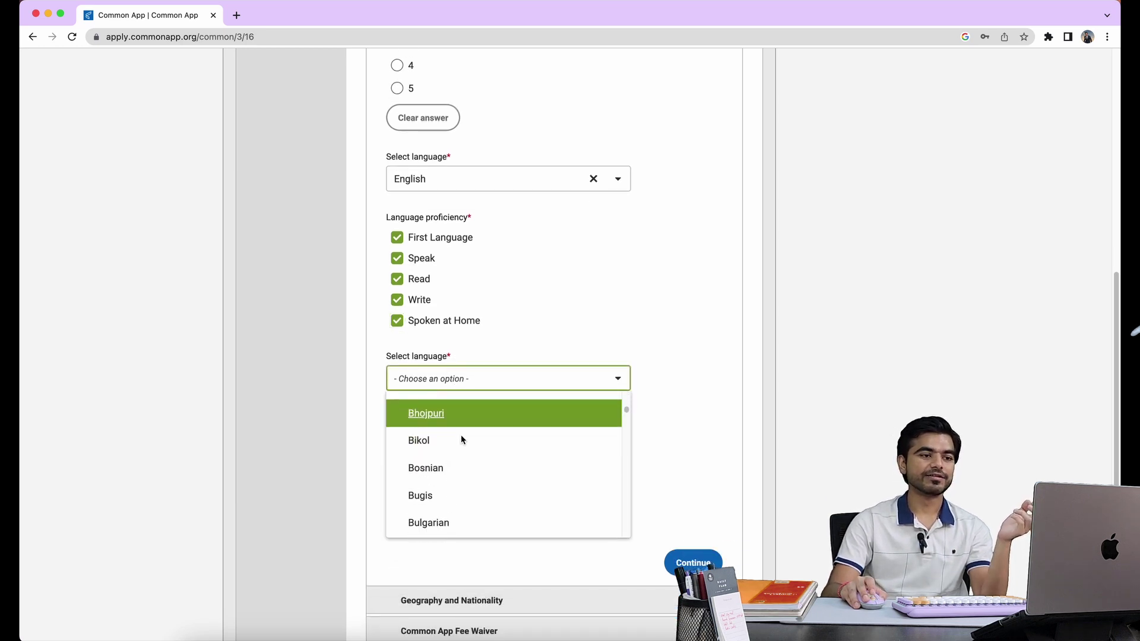
scroll(457, 450, down, 10)
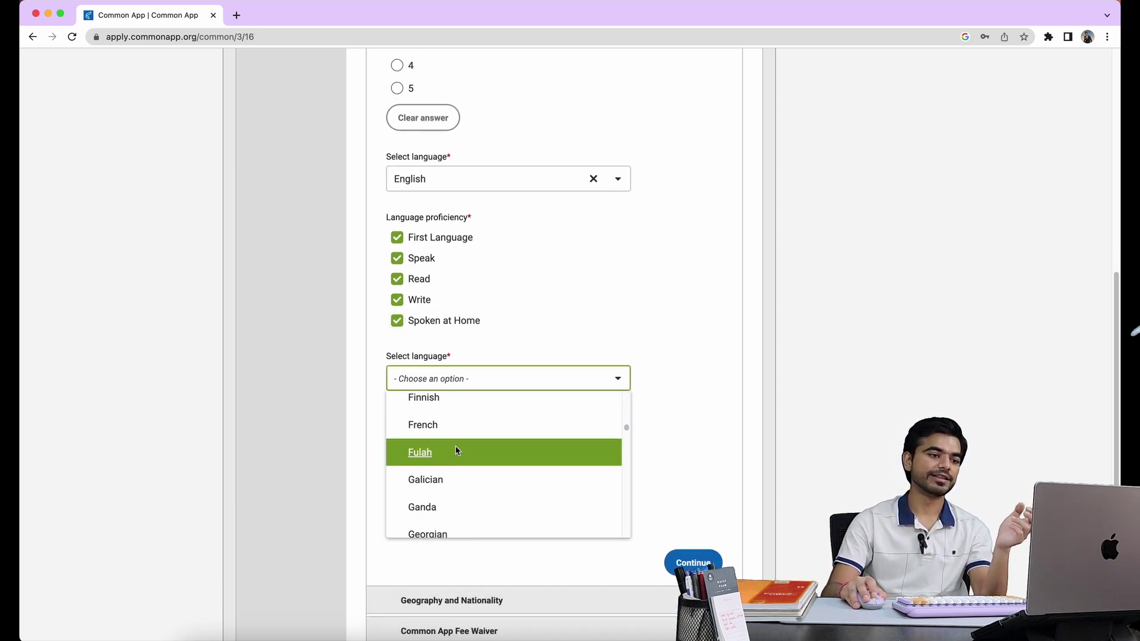
scroll(459, 451, down, 6)
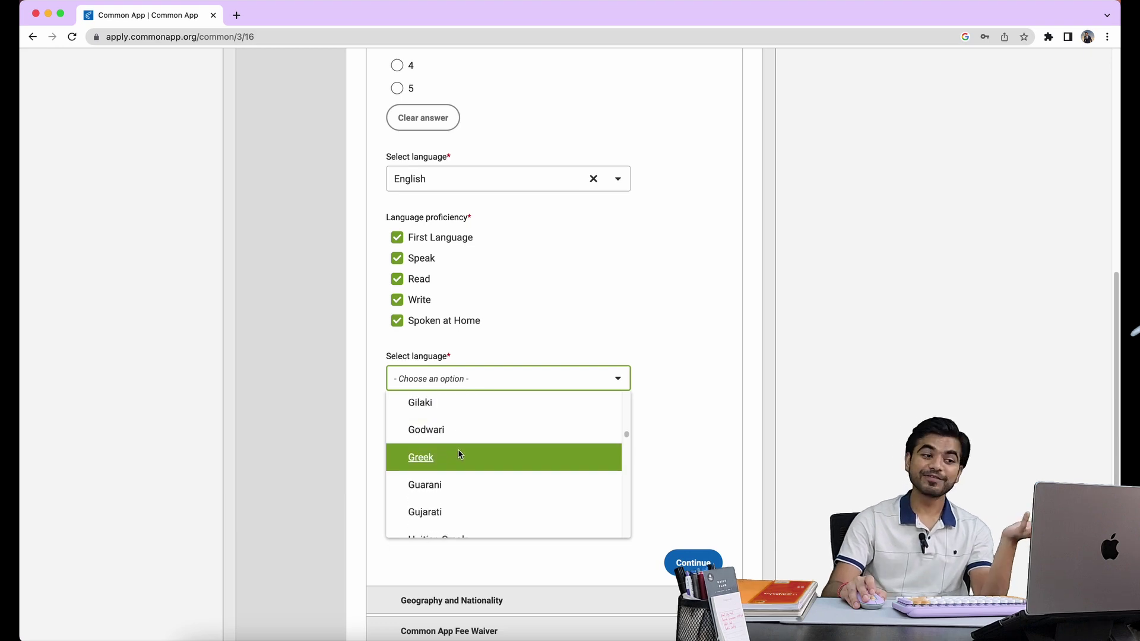
scroll(461, 461, up, 1)
scroll(462, 461, down, 3)
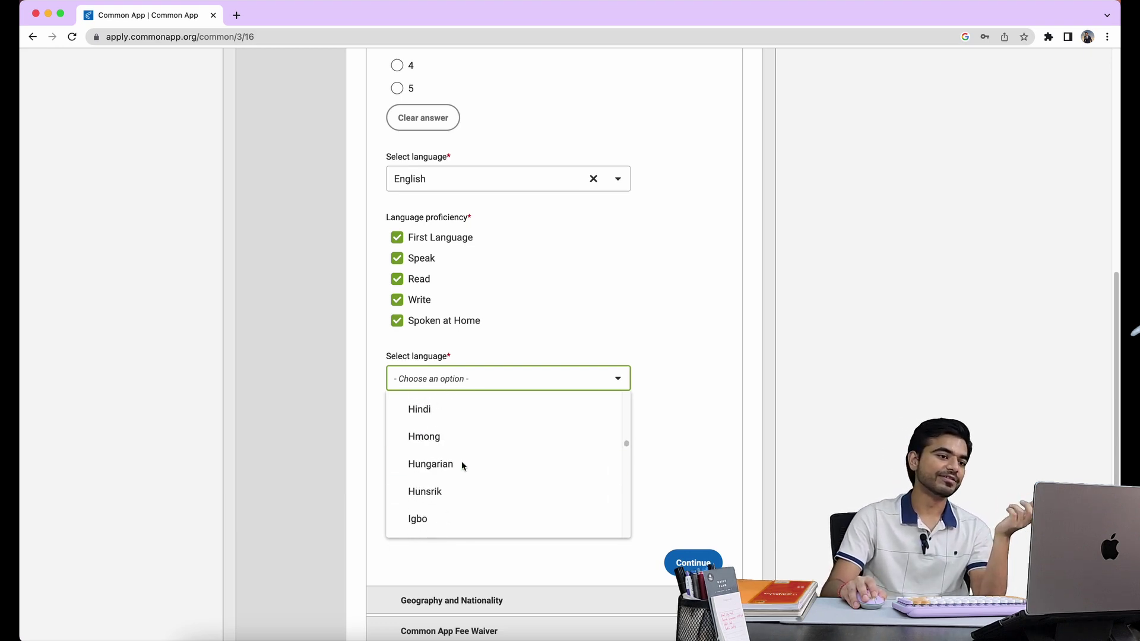
click(444, 416)
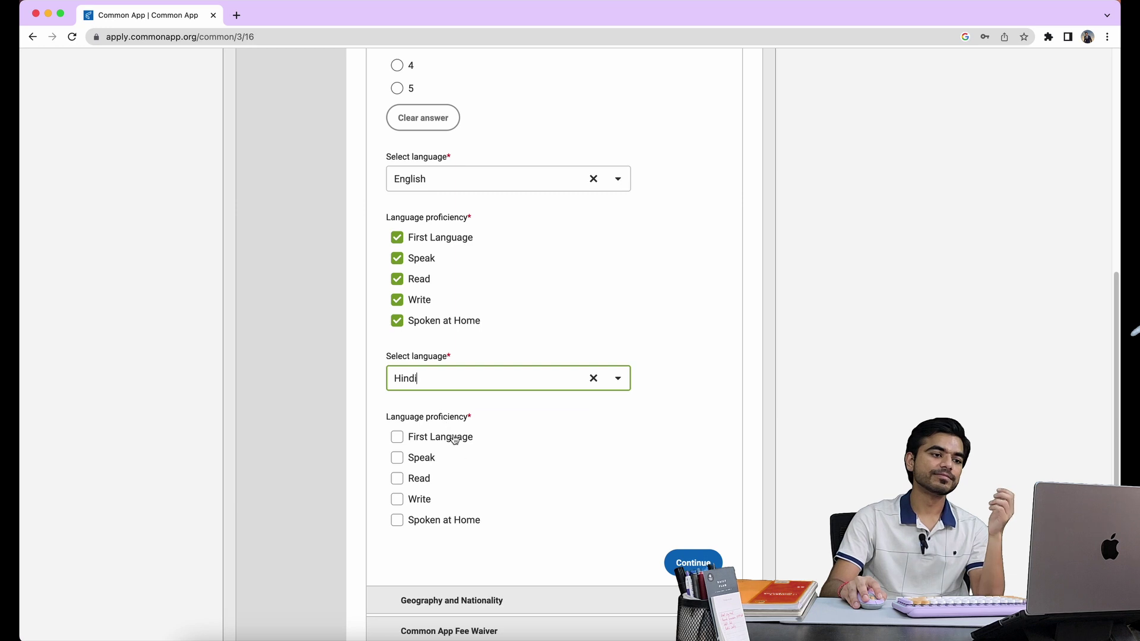
click(397, 458)
click(397, 479)
click(398, 500)
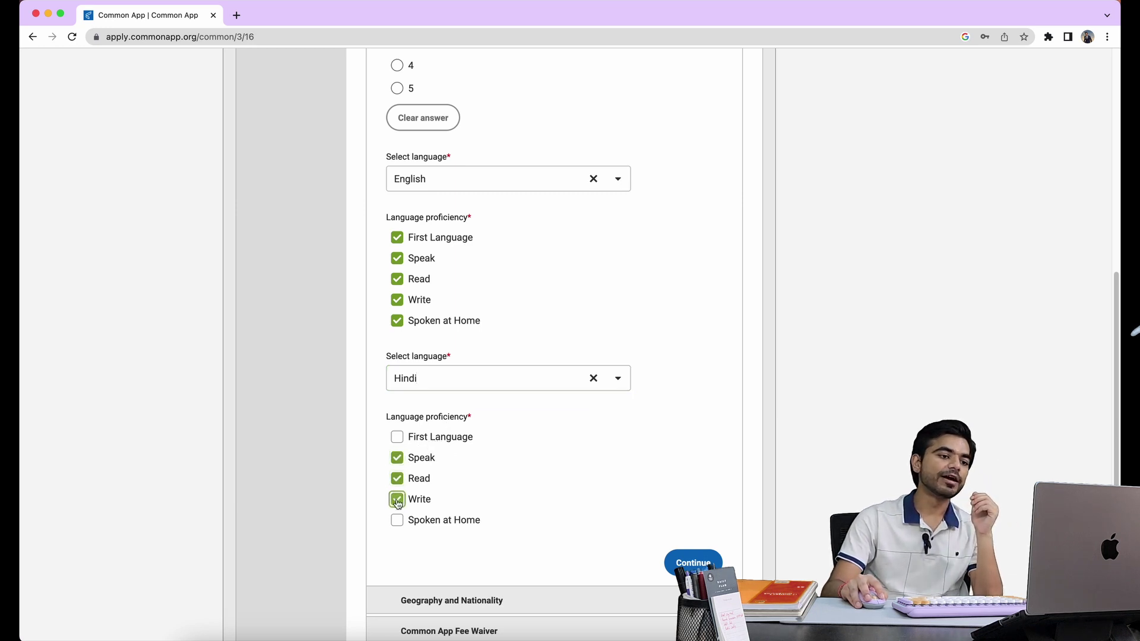
click(397, 520)
click(666, 567)
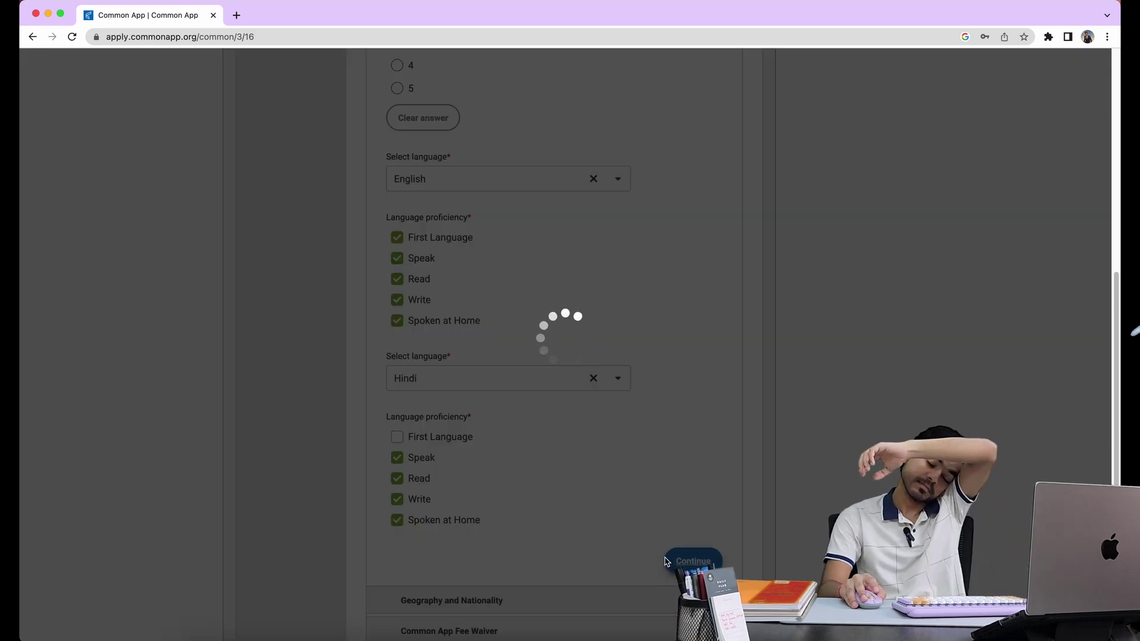
Set the birth country to India and begin entering the city of birth
scroll(651, 536, down, 3)
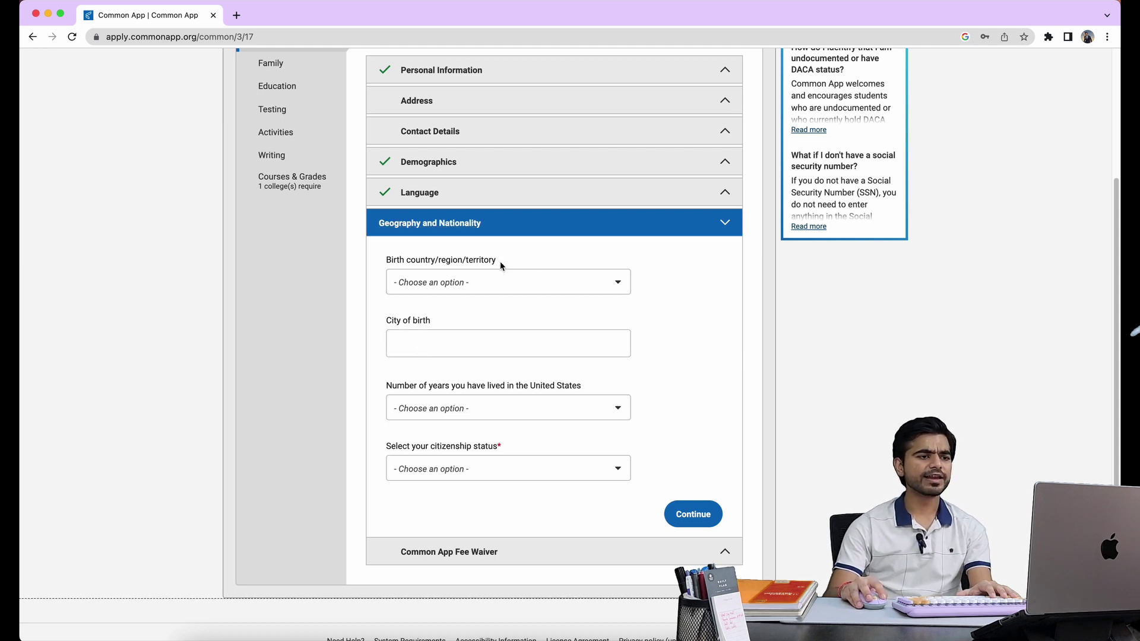
click(503, 283)
text(ins)
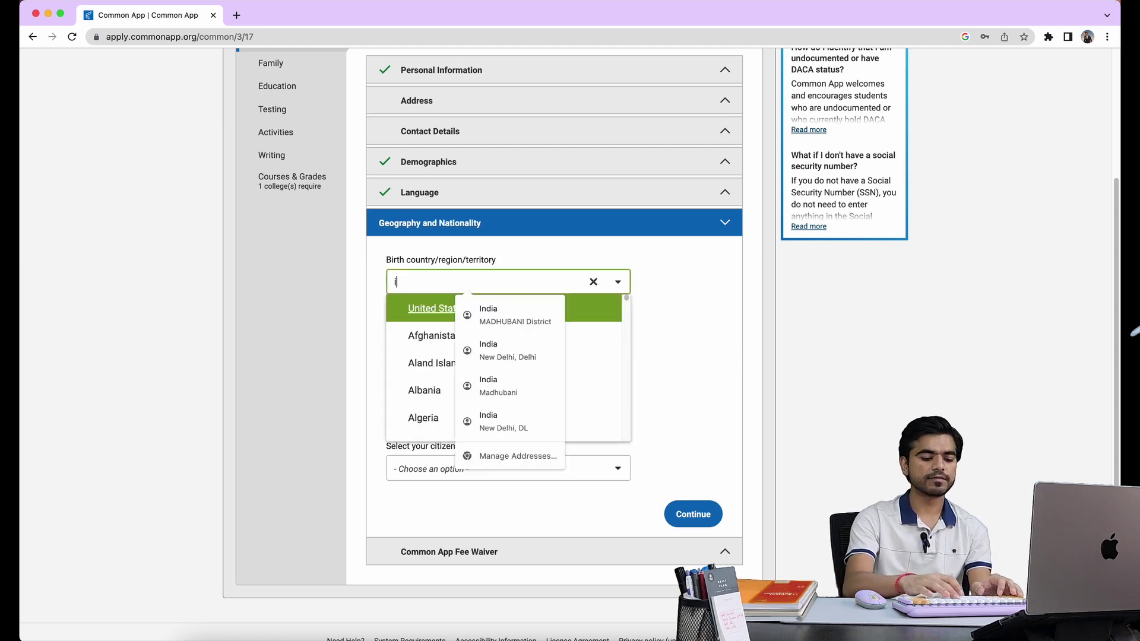
key(BackSpace)
text(dia)
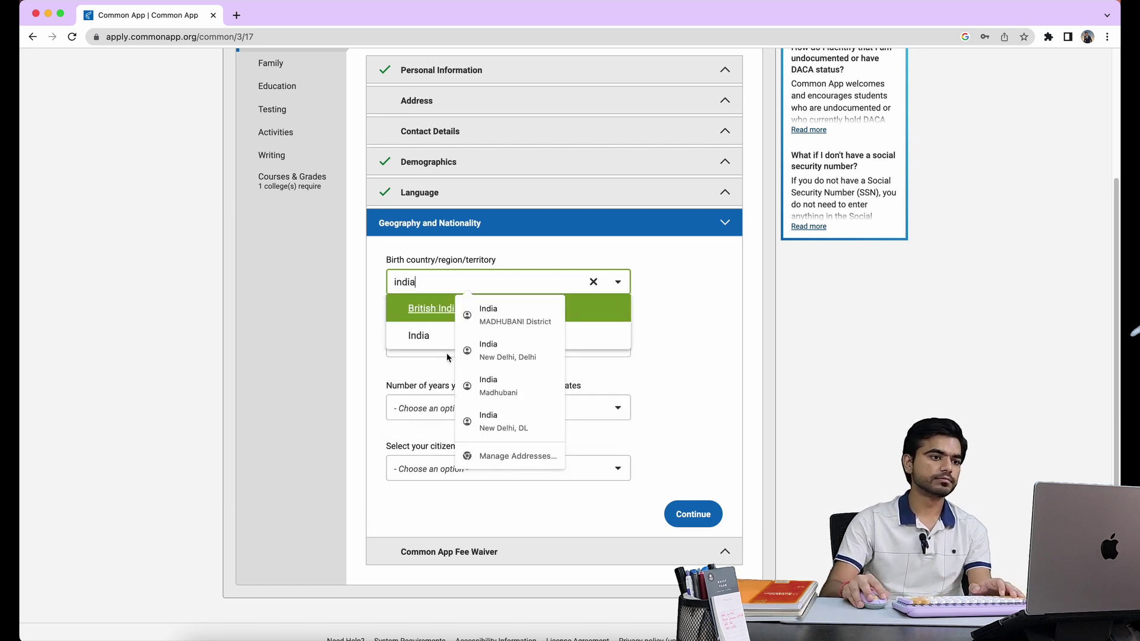
click(411, 332)
click(411, 337)
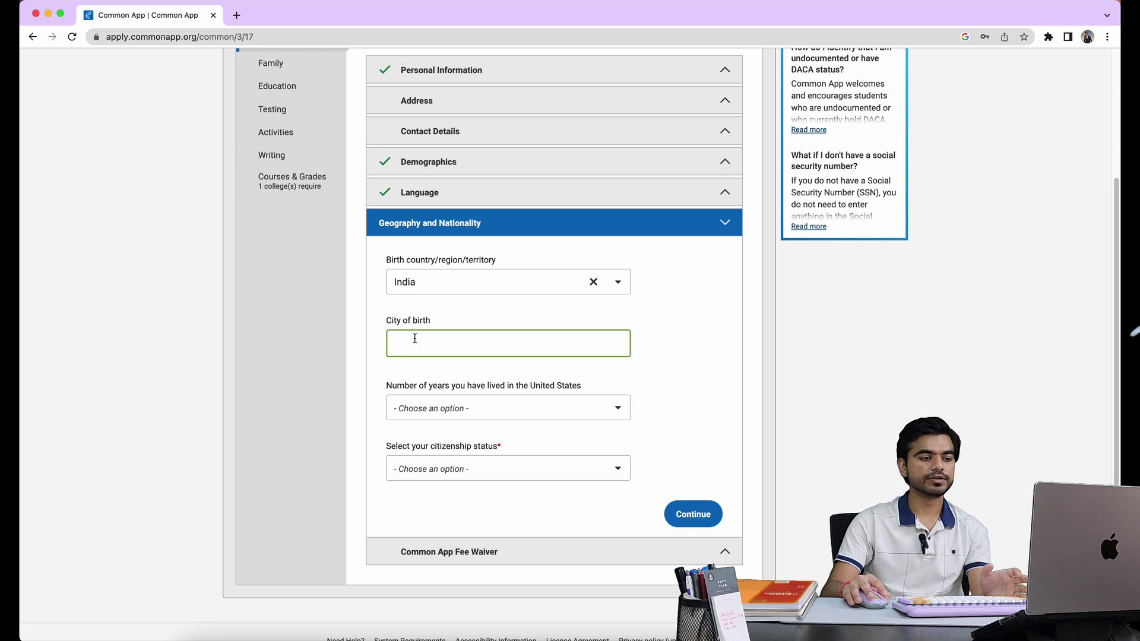
text(Patna)
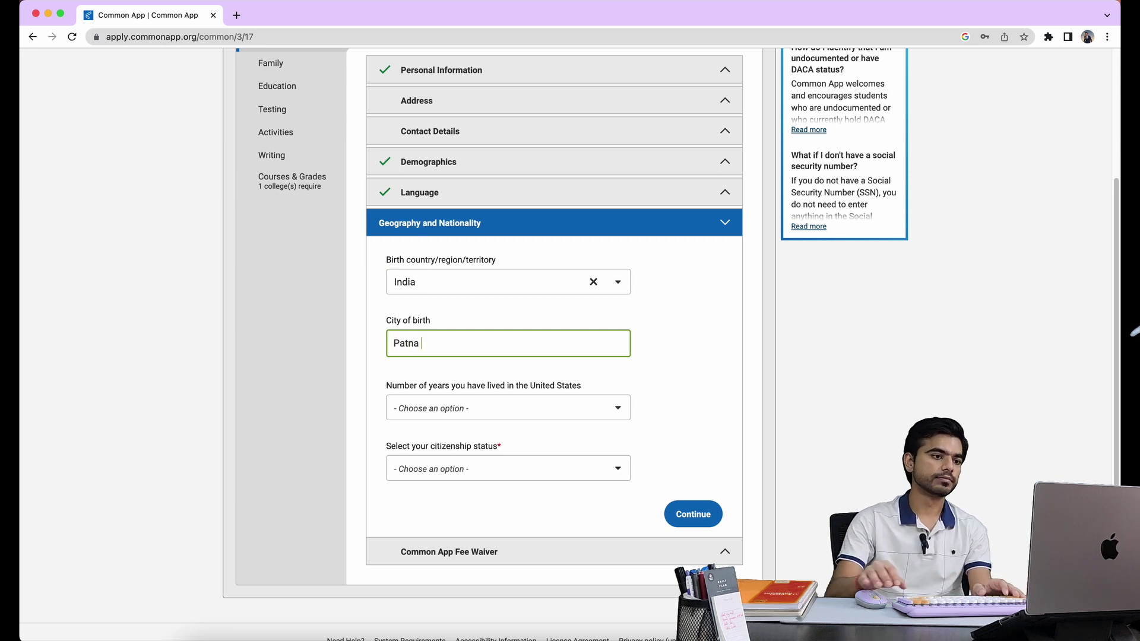
Set years lived in the United States to 0 and citizenship status to citizen of a non-U.S. country
click(472, 411)
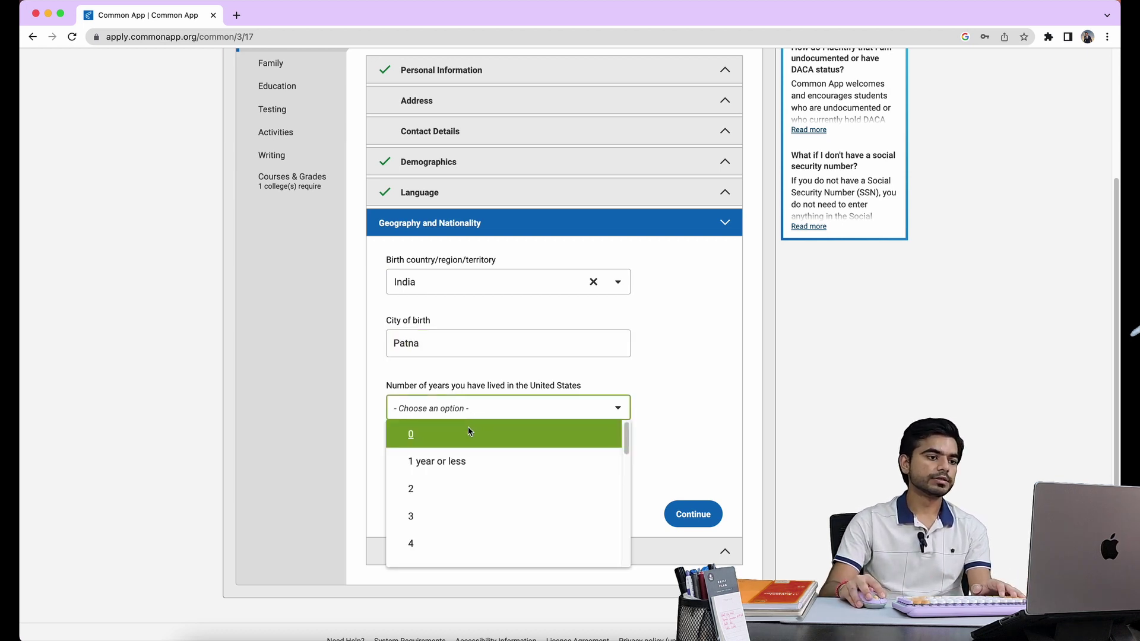
click(469, 434)
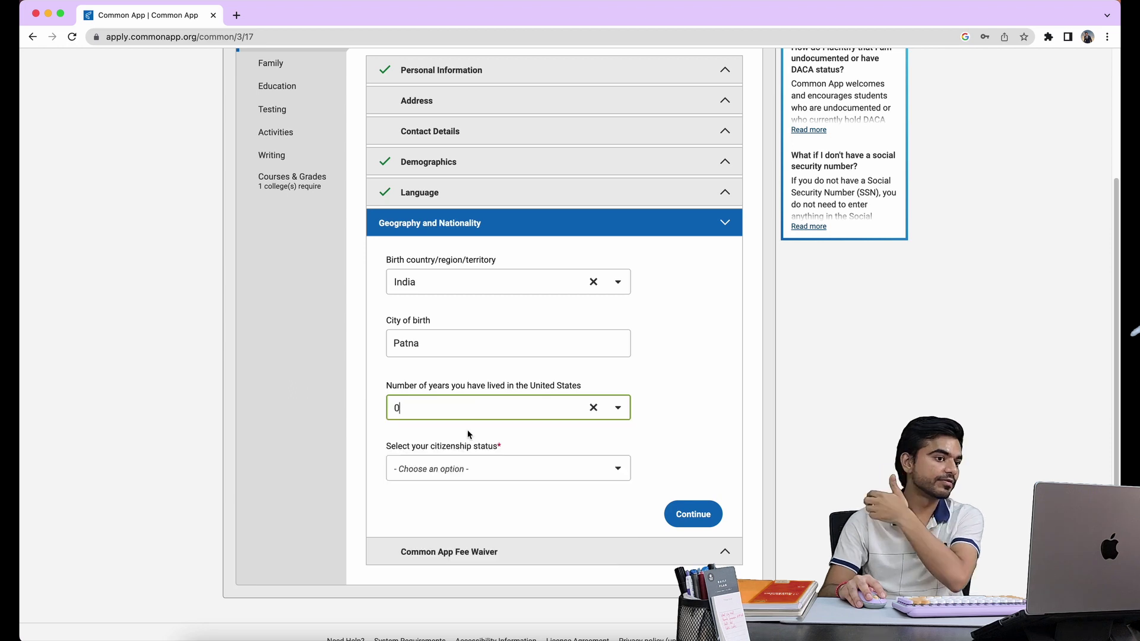
scroll(460, 440, down, 1)
click(472, 458)
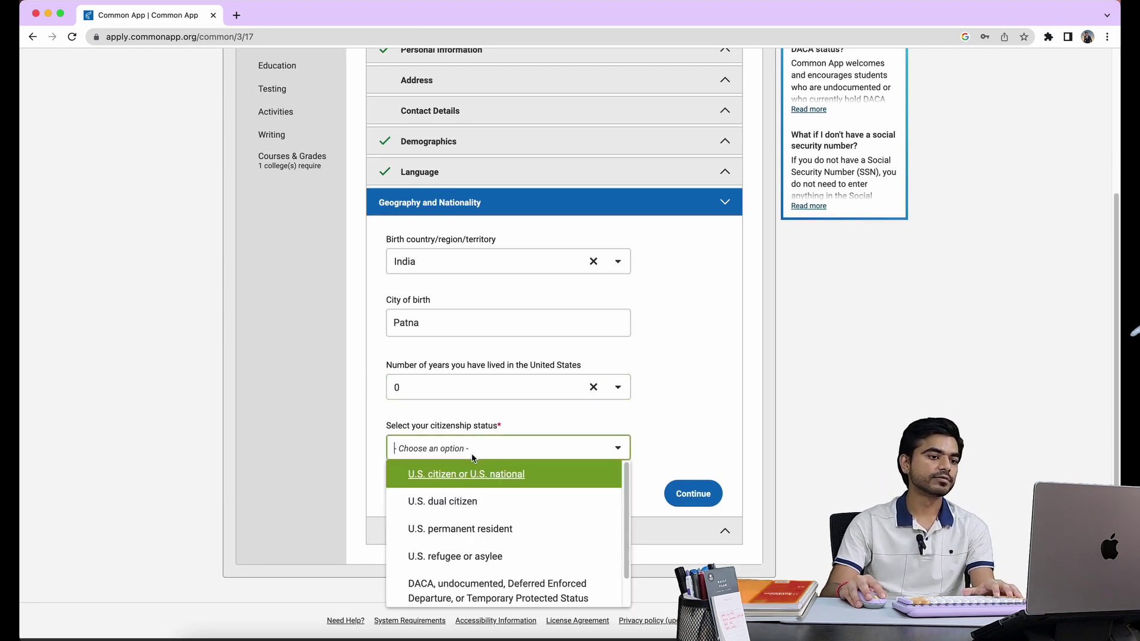
scroll(479, 499, down, 3)
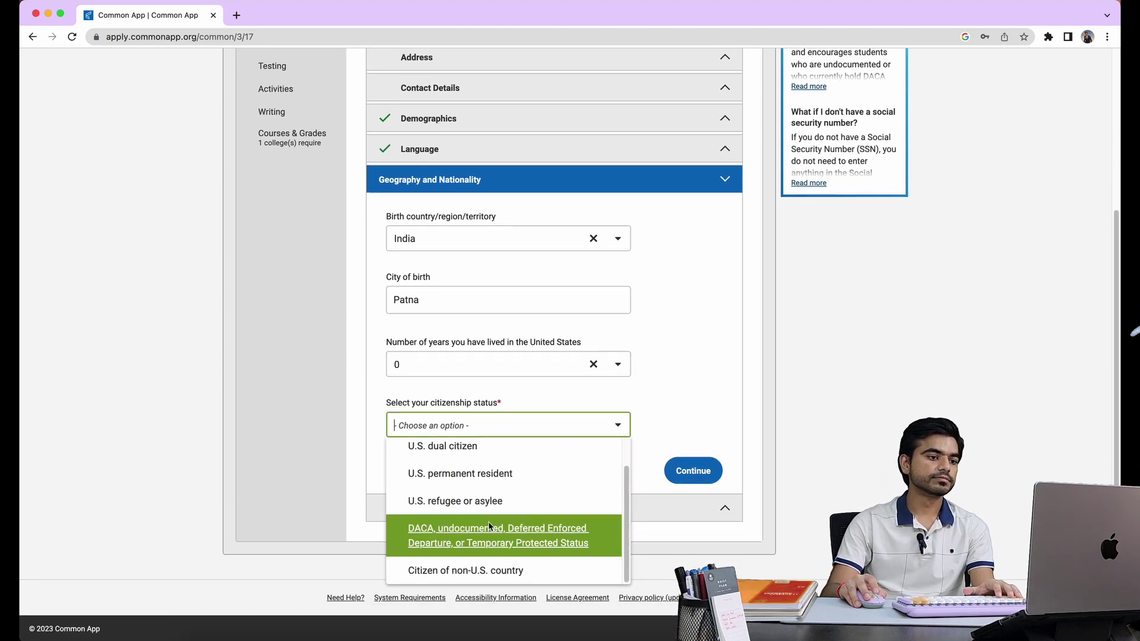
scroll(482, 504, up, 1)
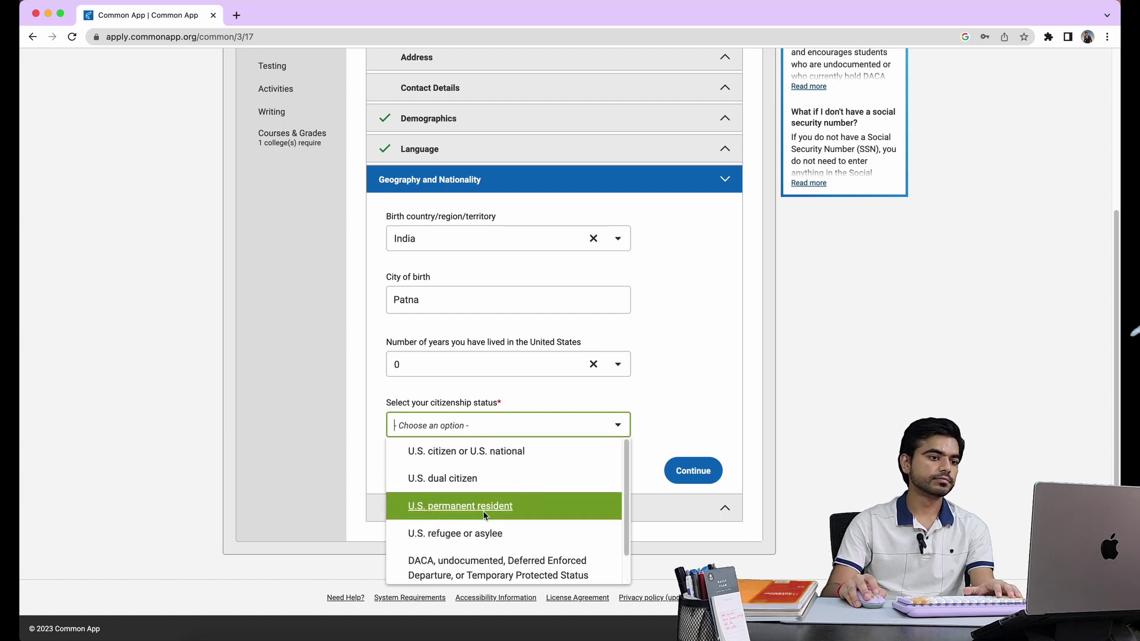
scroll(484, 499, down, 1)
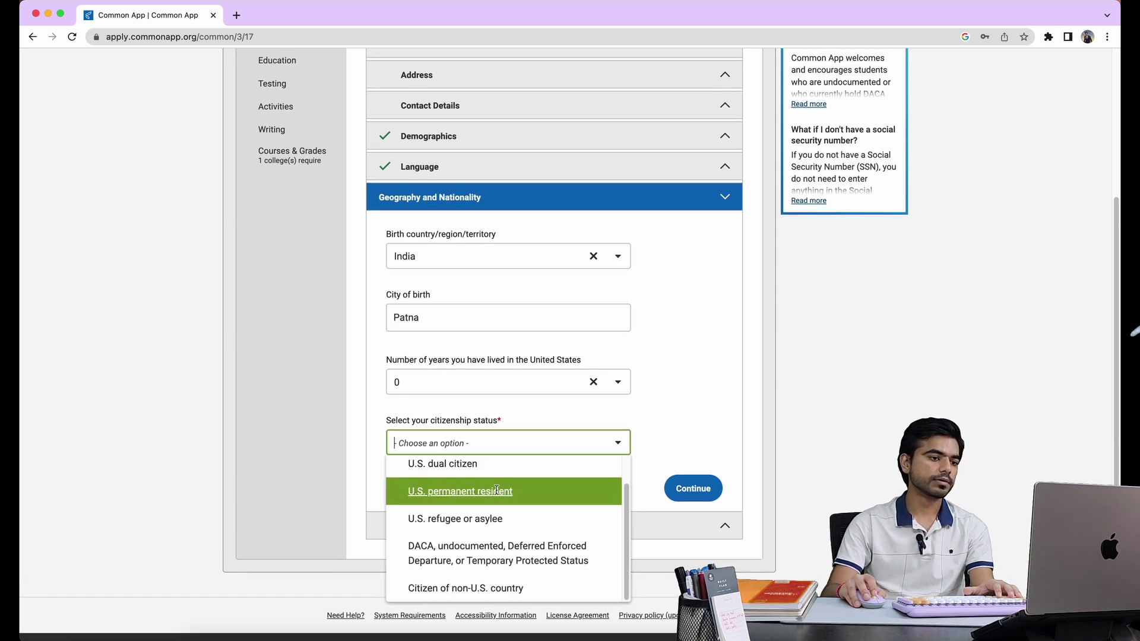
click(484, 588)
scroll(525, 549, down, 3)
Add India as the country of citizenship
click(491, 316)
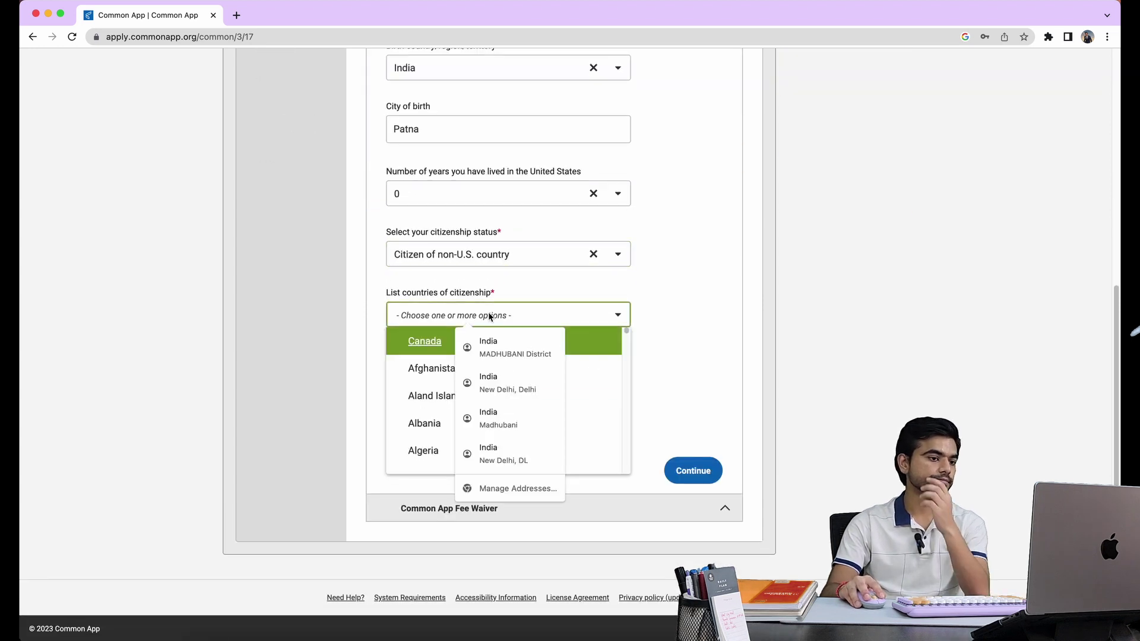
text(india)
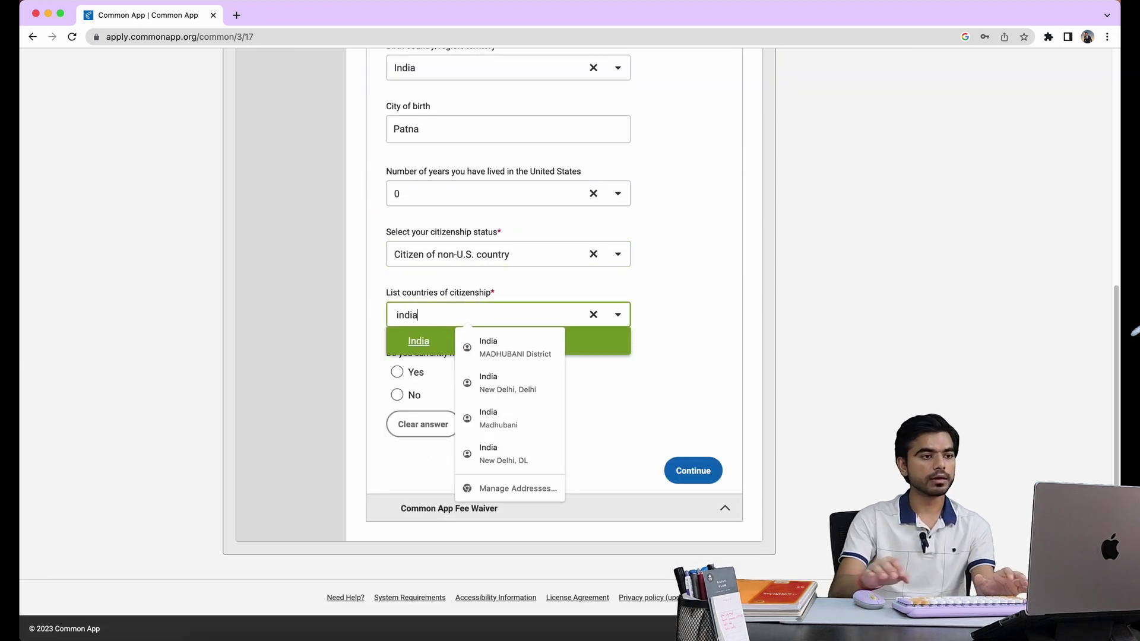
click(418, 337)
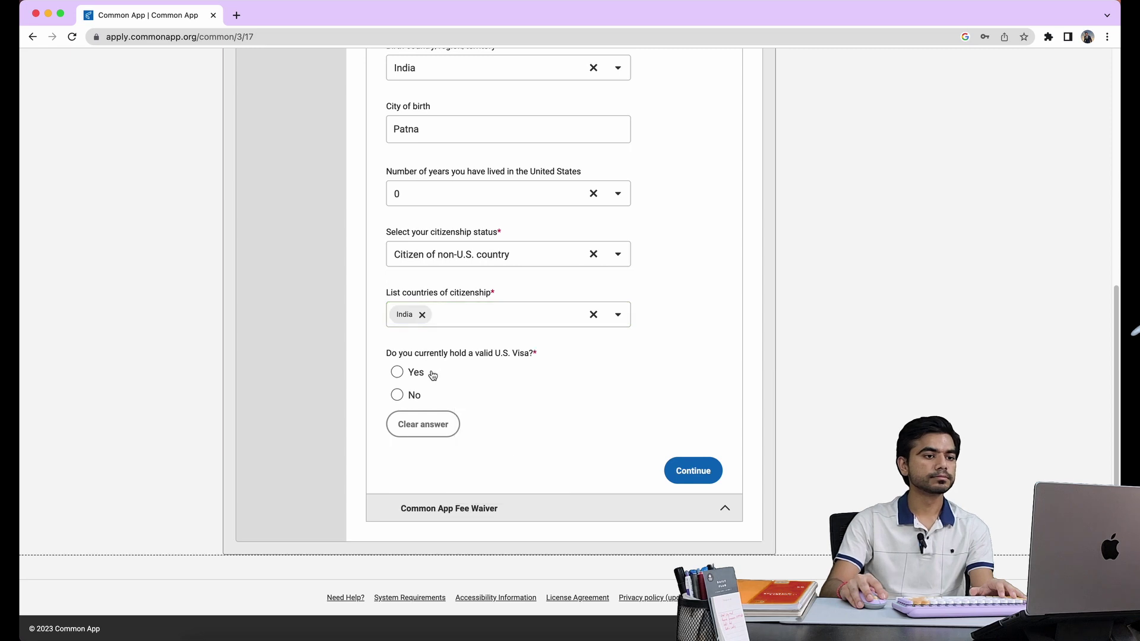
Answer No to holding a valid U.S. visa and to applying for a new one, then save
click(398, 373)
scroll(514, 371, down, 5)
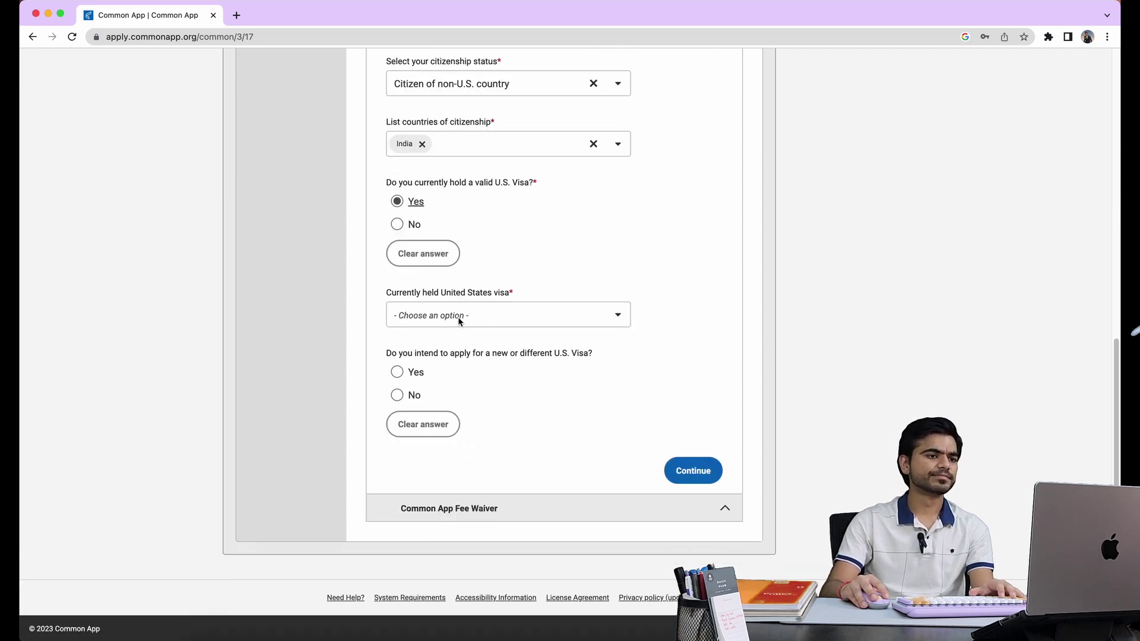
click(460, 322)
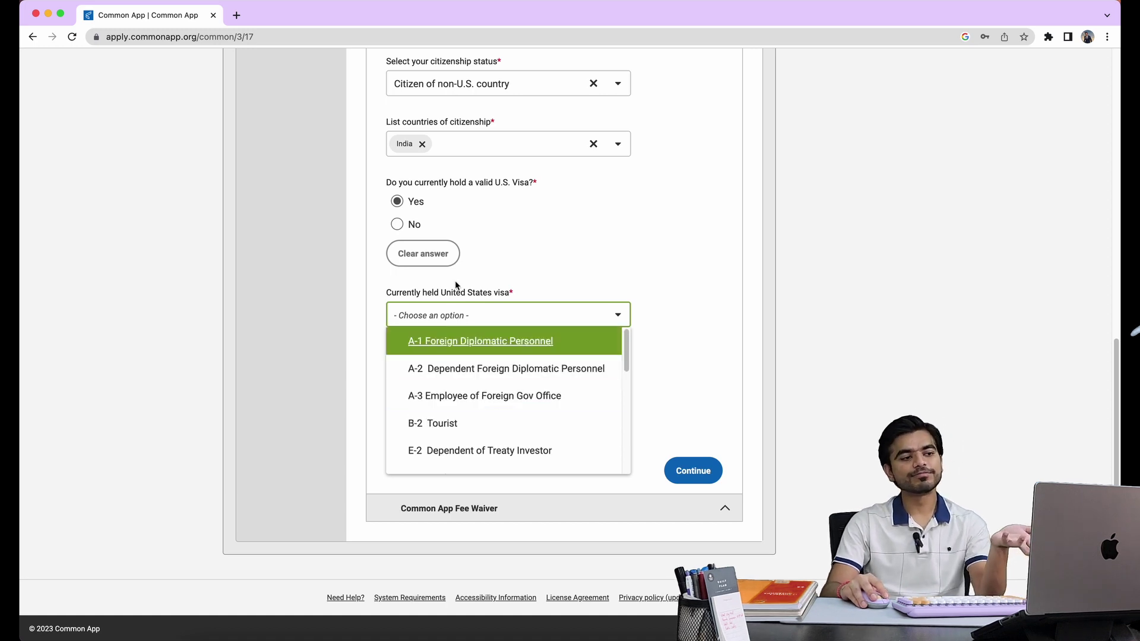
click(397, 224)
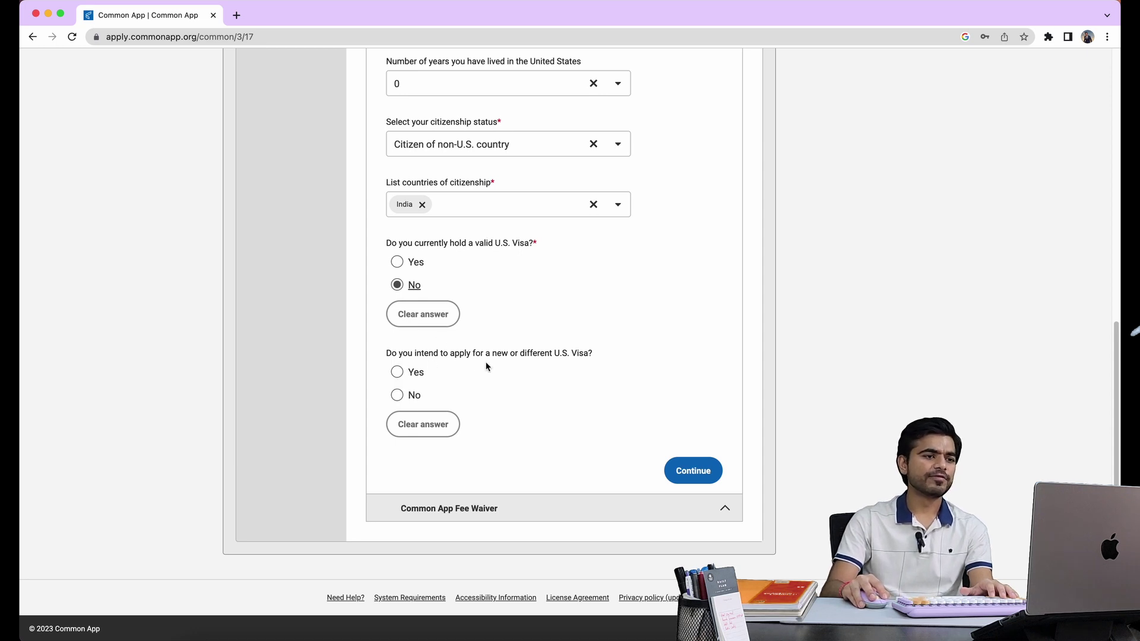
click(396, 373)
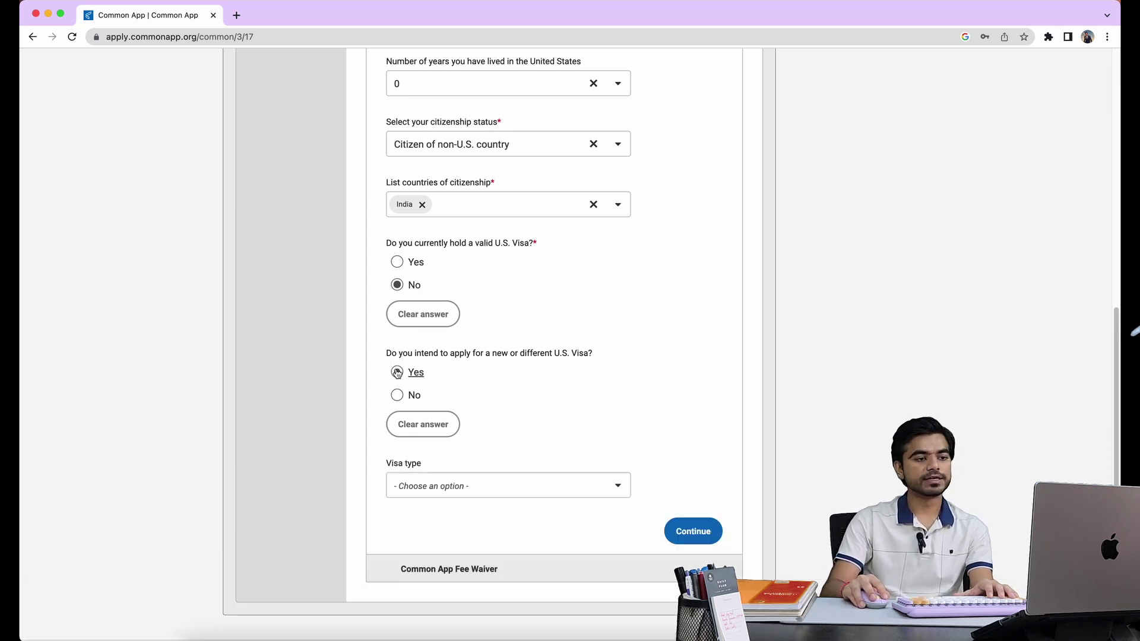
click(402, 396)
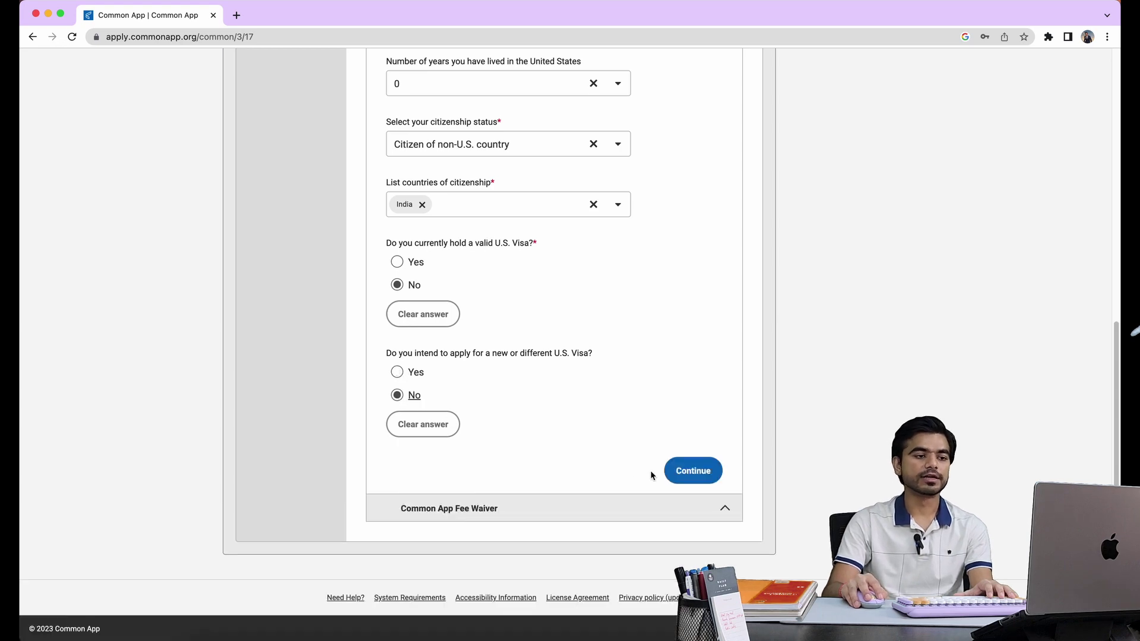
click(682, 470)
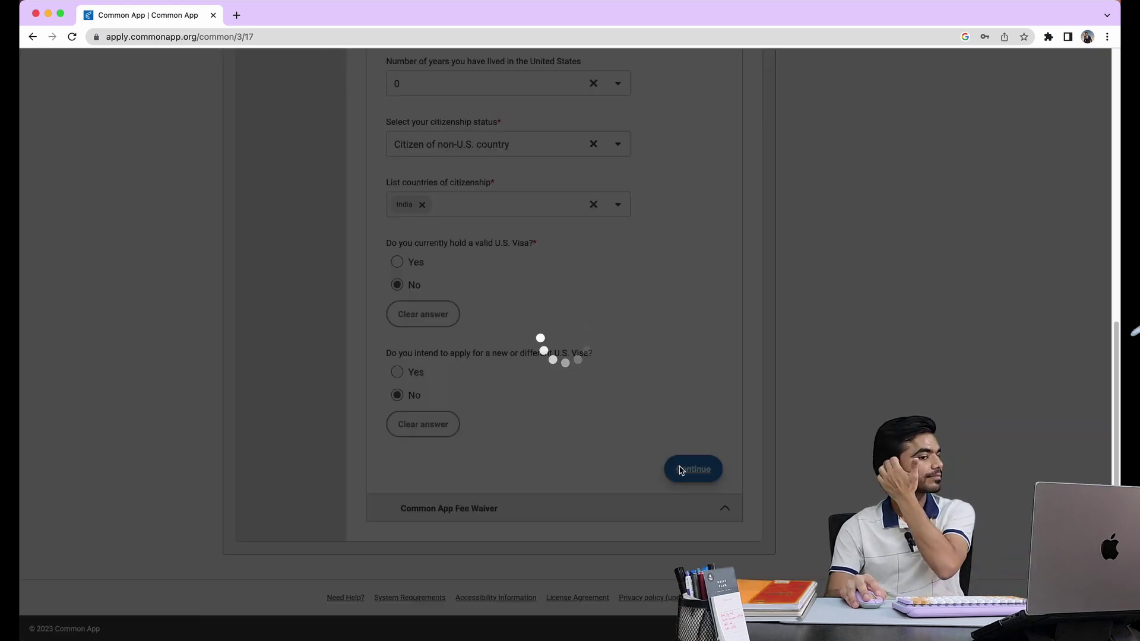
Answer Yes to fee waiver eligibility and sign the waiver with your full name
scroll(680, 468, down, 8)
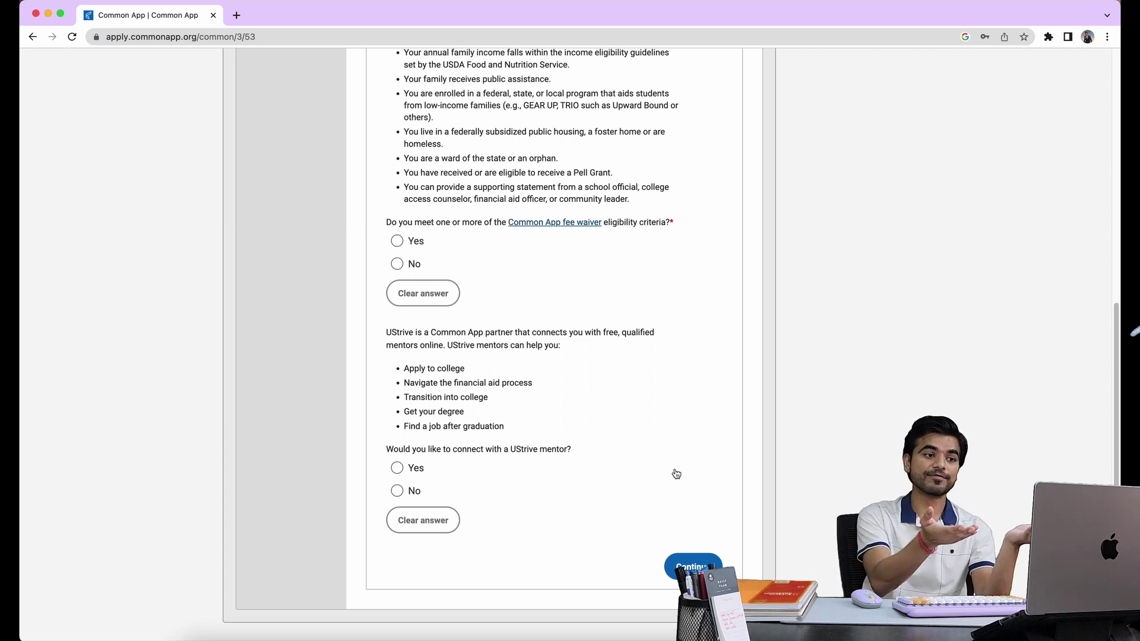
click(396, 242)
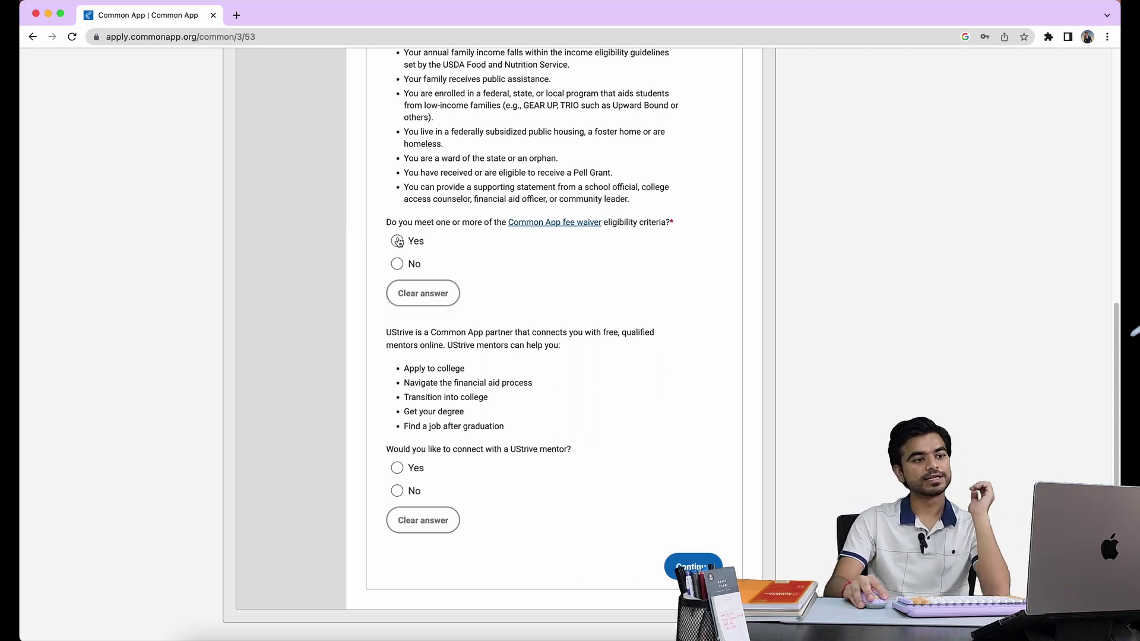
scroll(468, 360, down, 2)
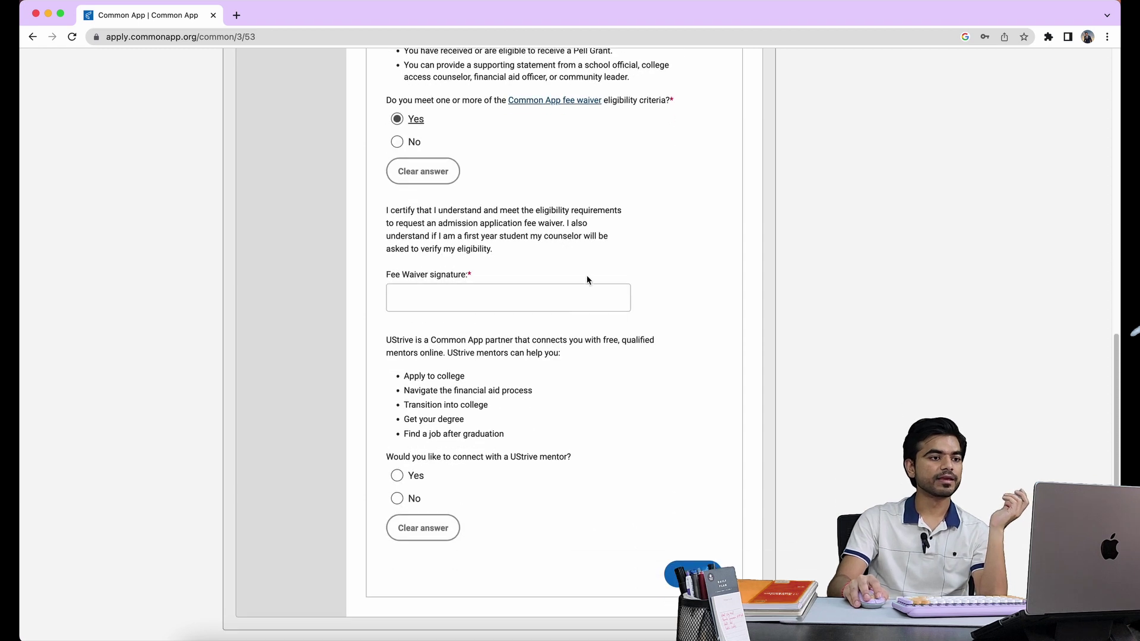
click(471, 289)
text(szhivam)
key(BackSpace)
key(BackSpace)
key(BackSpace)
text(hivam amrityash)
key(BackSpace)
key(BackSpace)
key(BackSpace)
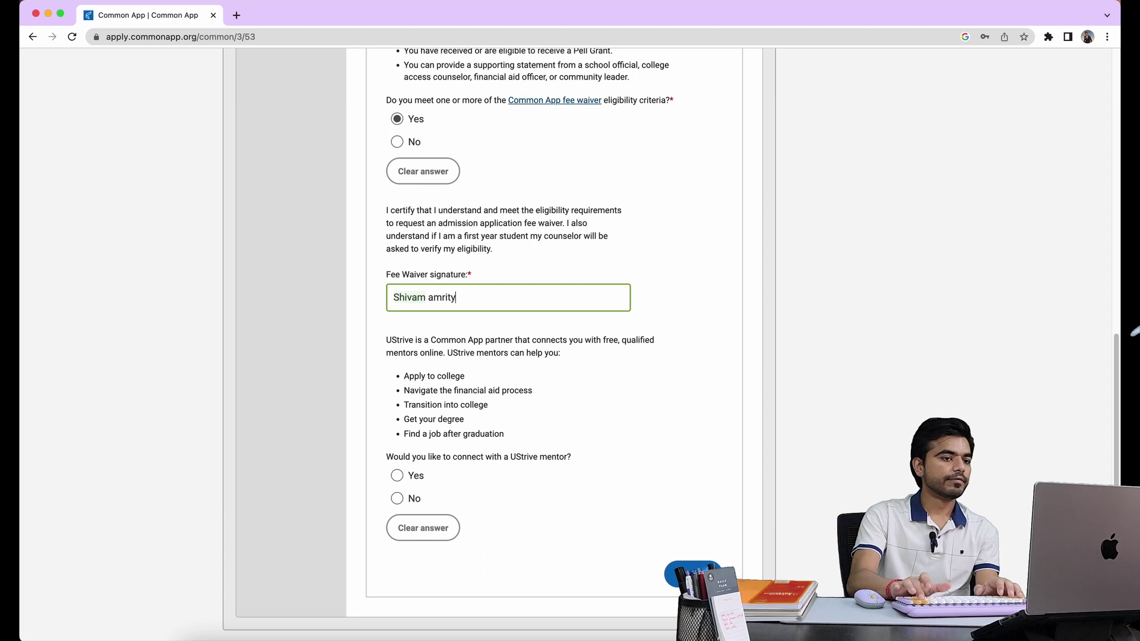
text(tesh)
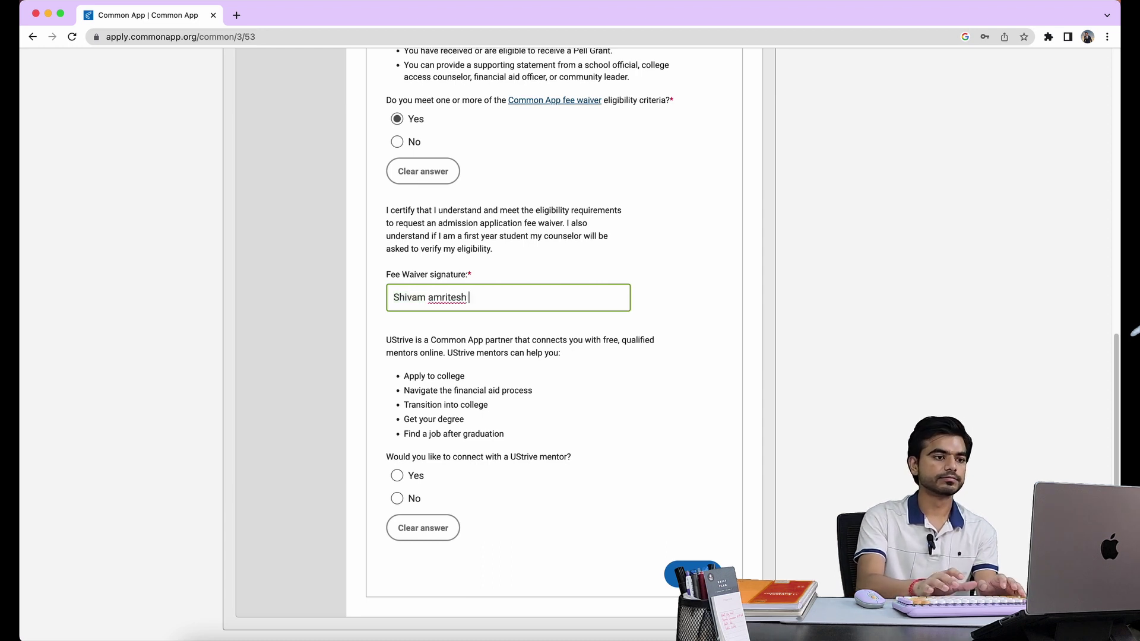
Decline a UStrive mentor and review the completed Fee Waiver answers
scroll(480, 390, down, 1)
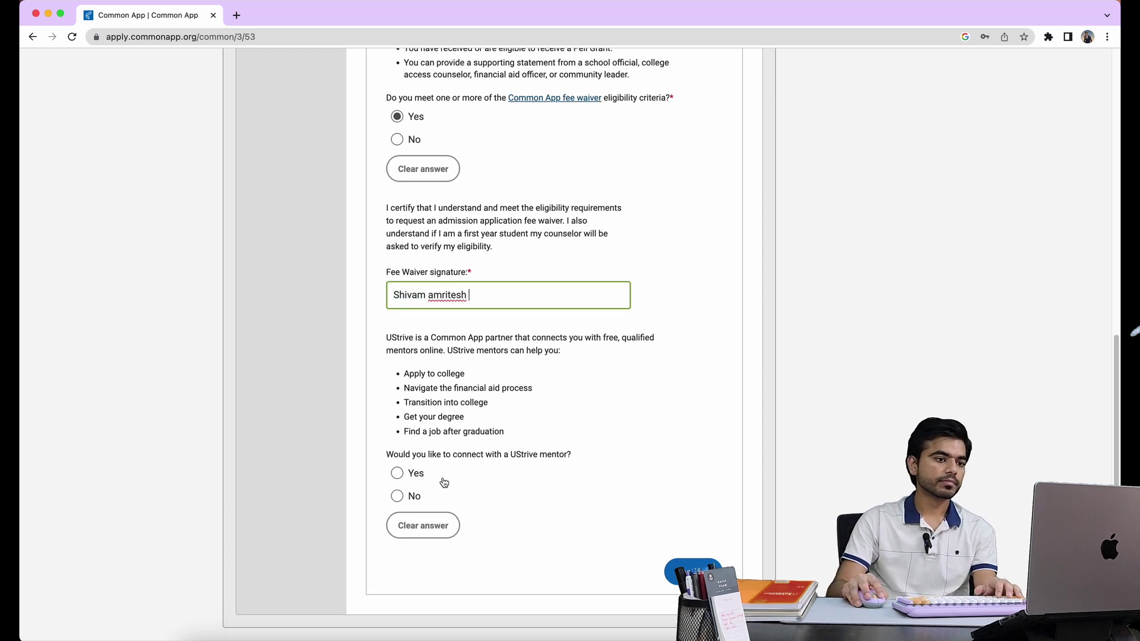
click(407, 496)
scroll(579, 374, up, 2)
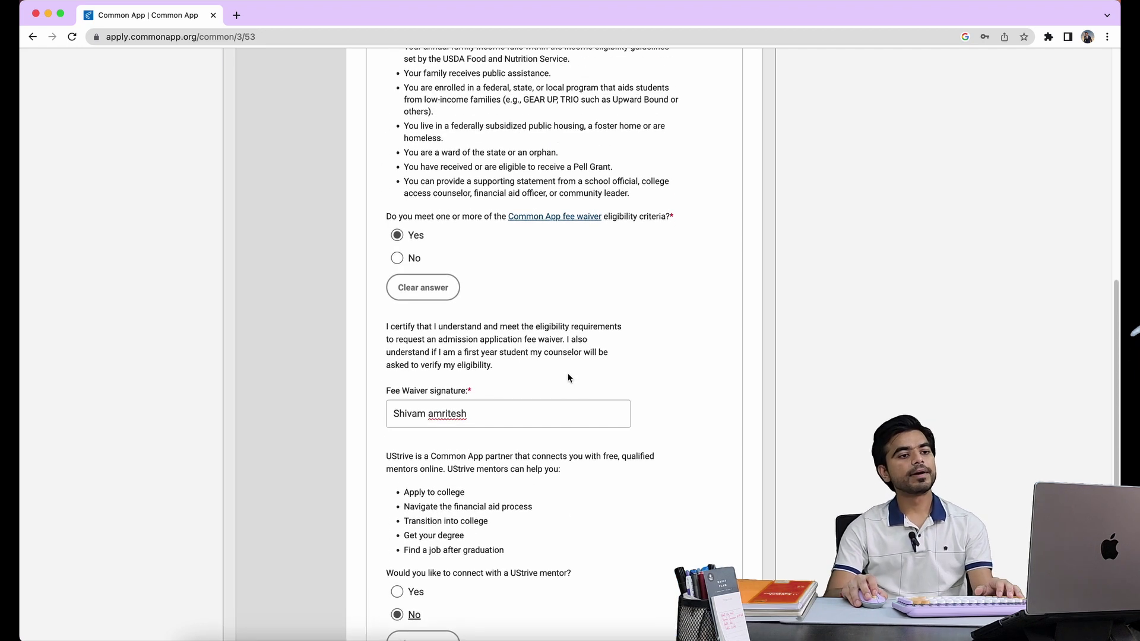
scroll(567, 375, up, 5)
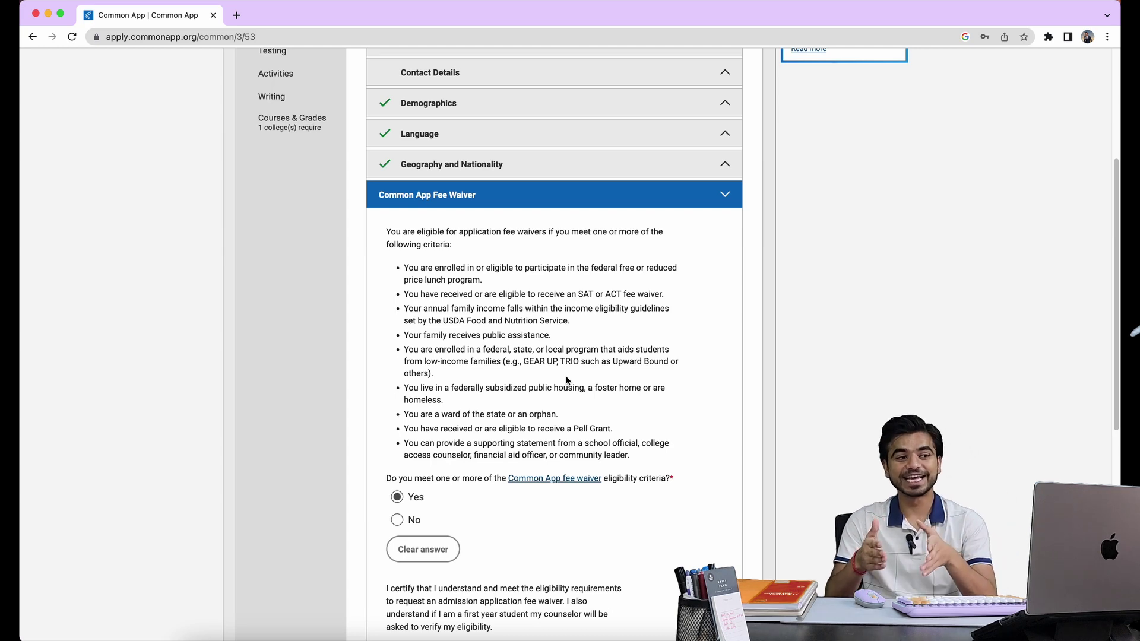
scroll(549, 386, down, 3)
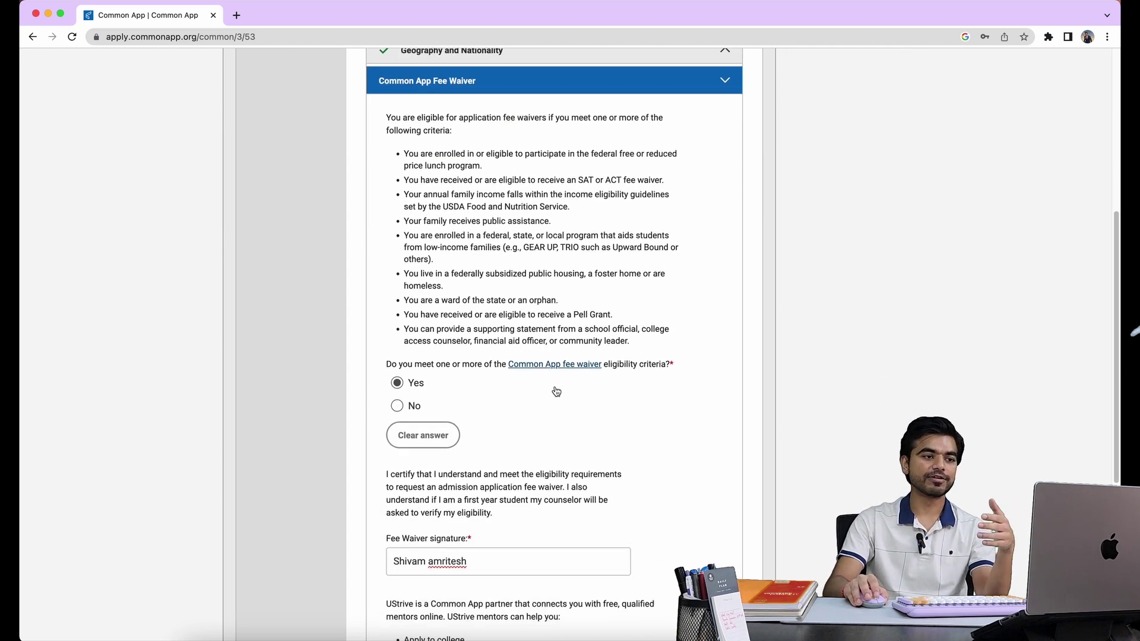
scroll(555, 389, down, 4)
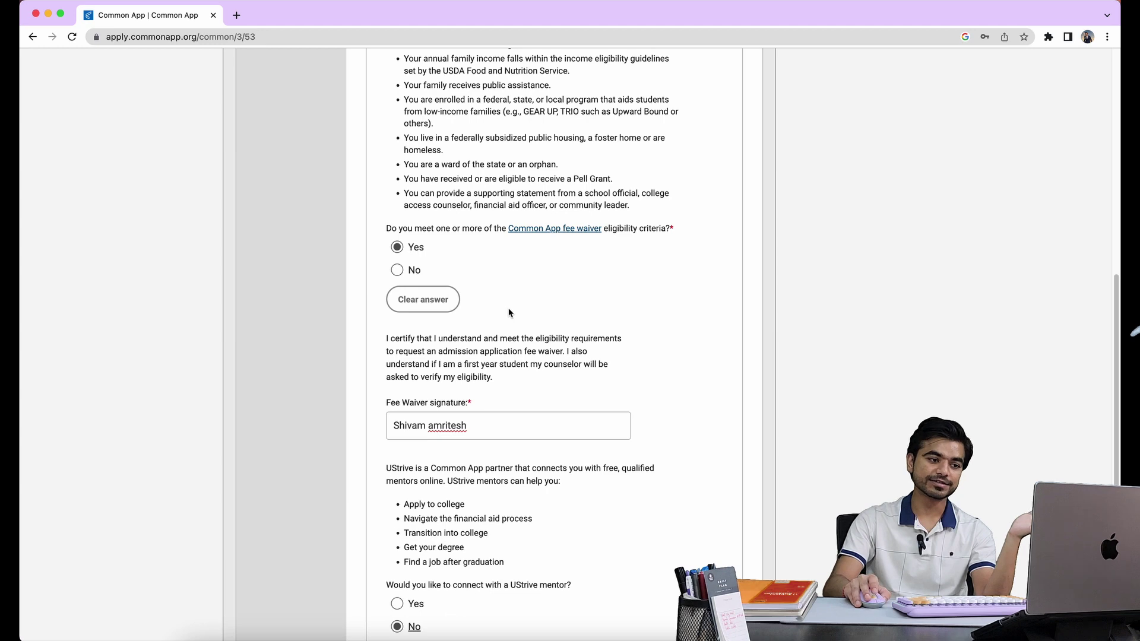
scroll(534, 324, down, 3)
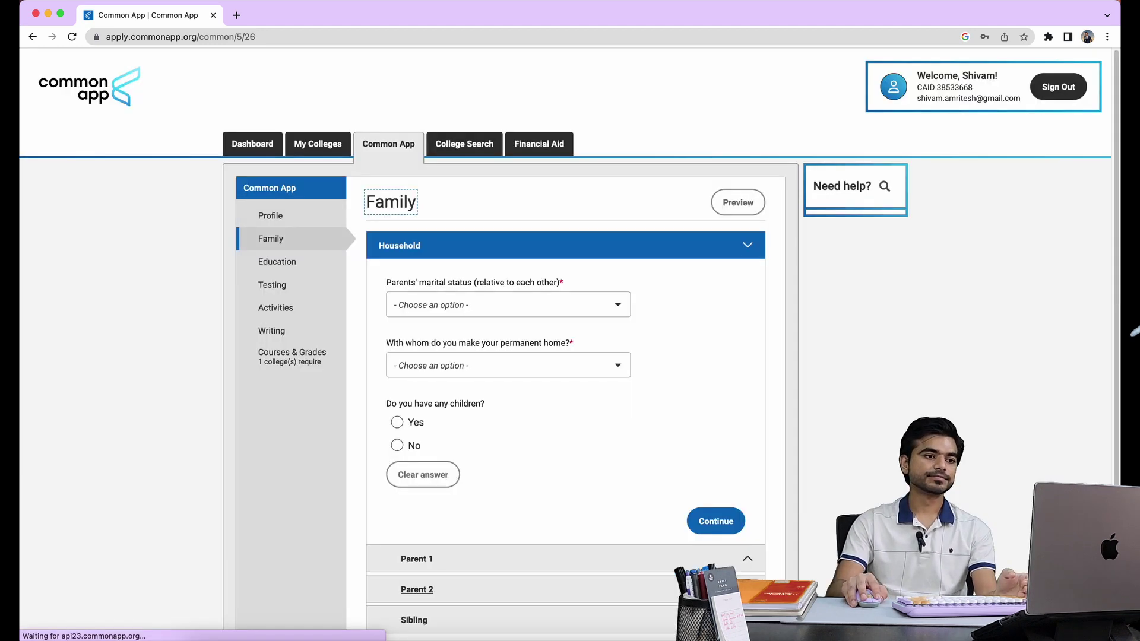
Leave Family unfinished and switch to the Education section from the left-hand list
scroll(615, 506, down, 2)
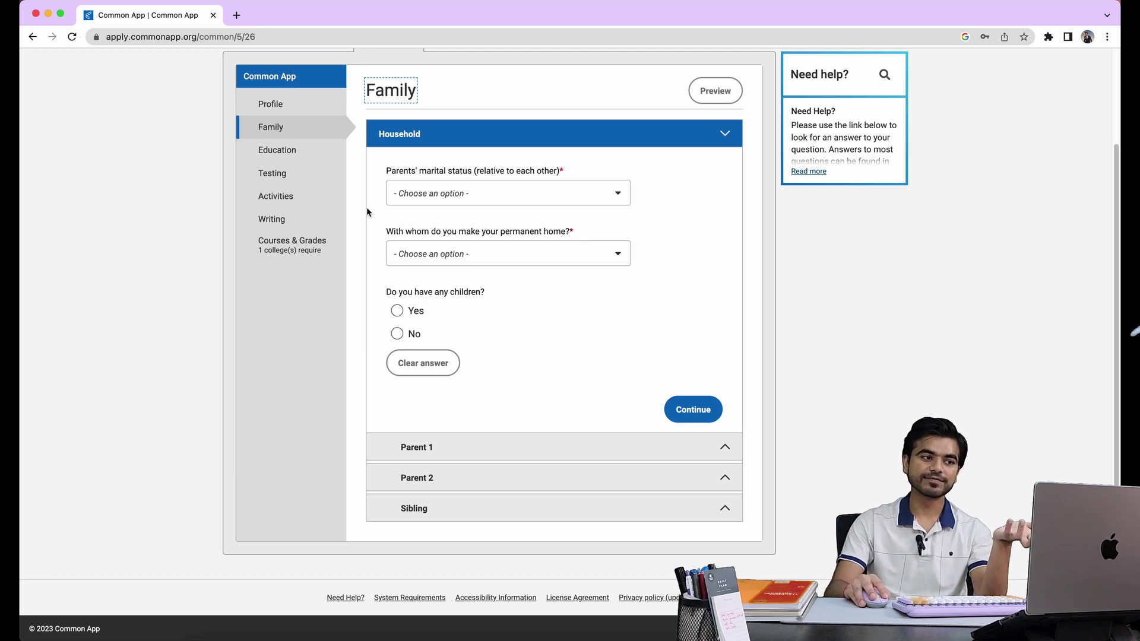
click(310, 156)
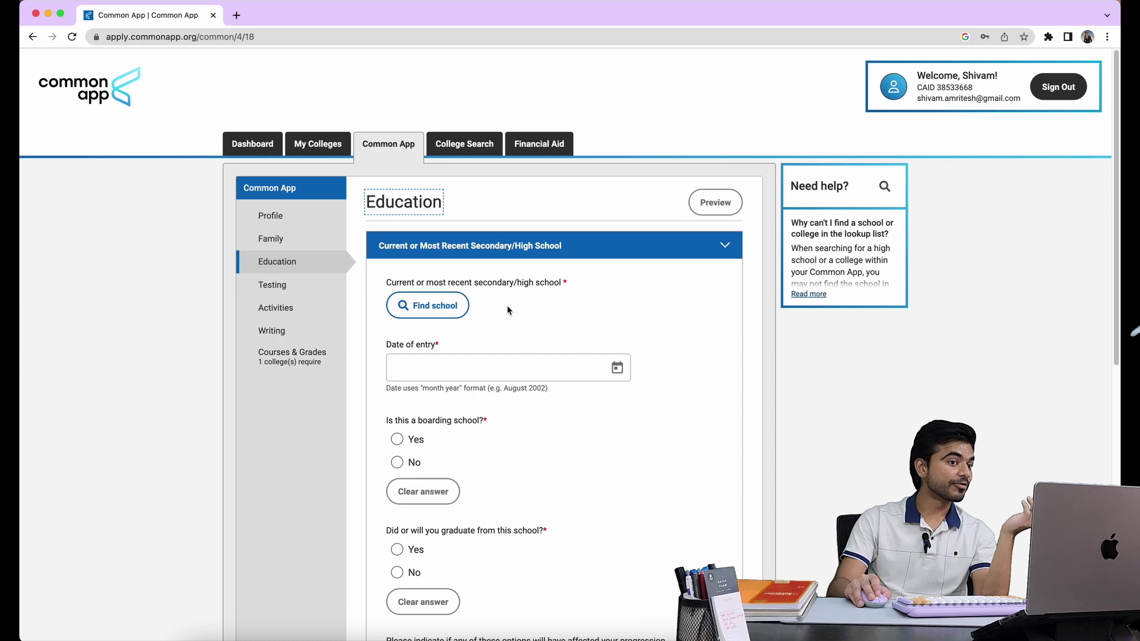
Answer Yes to graduating from the current high school and Yes to boarding school
scroll(507, 310, down, 5)
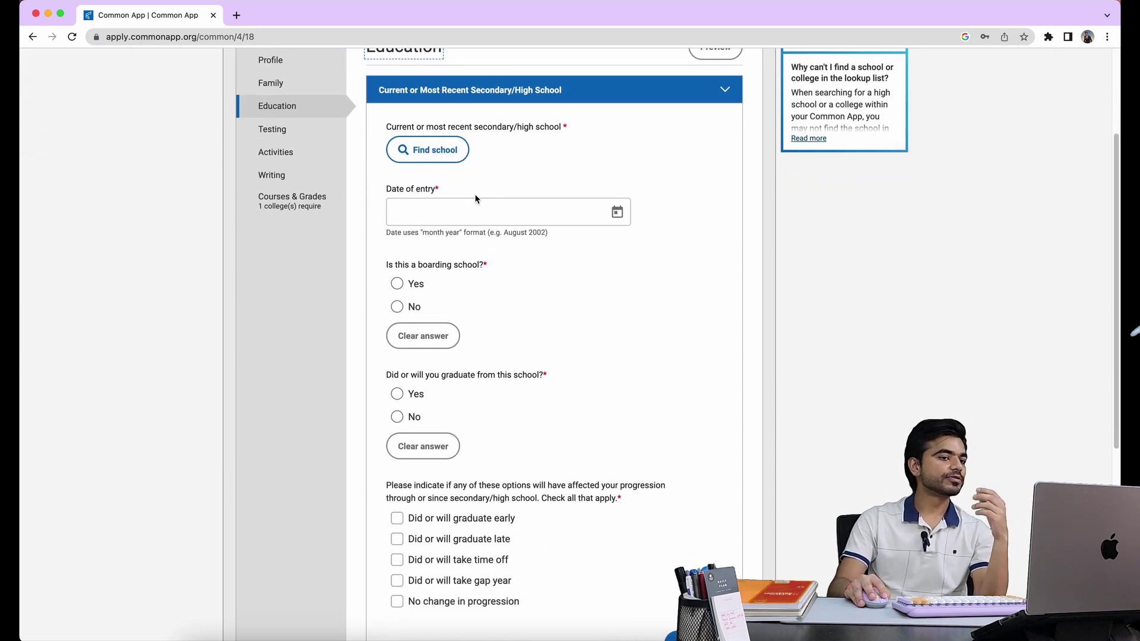
scroll(477, 199, down, 2)
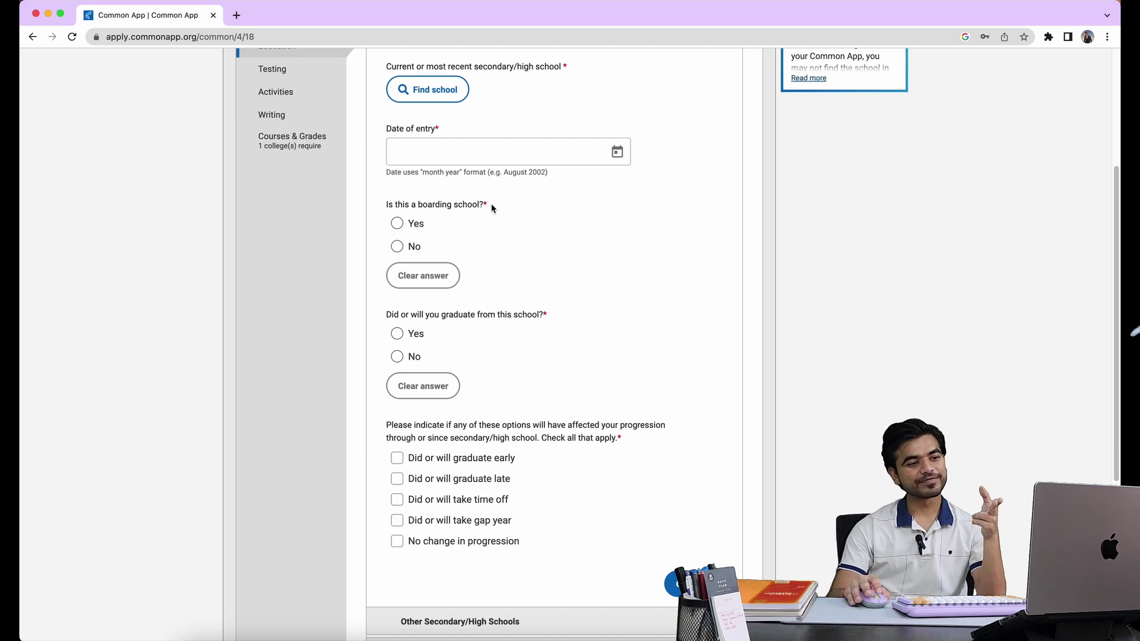
scroll(492, 209, down, 1)
scroll(492, 211, down, 2)
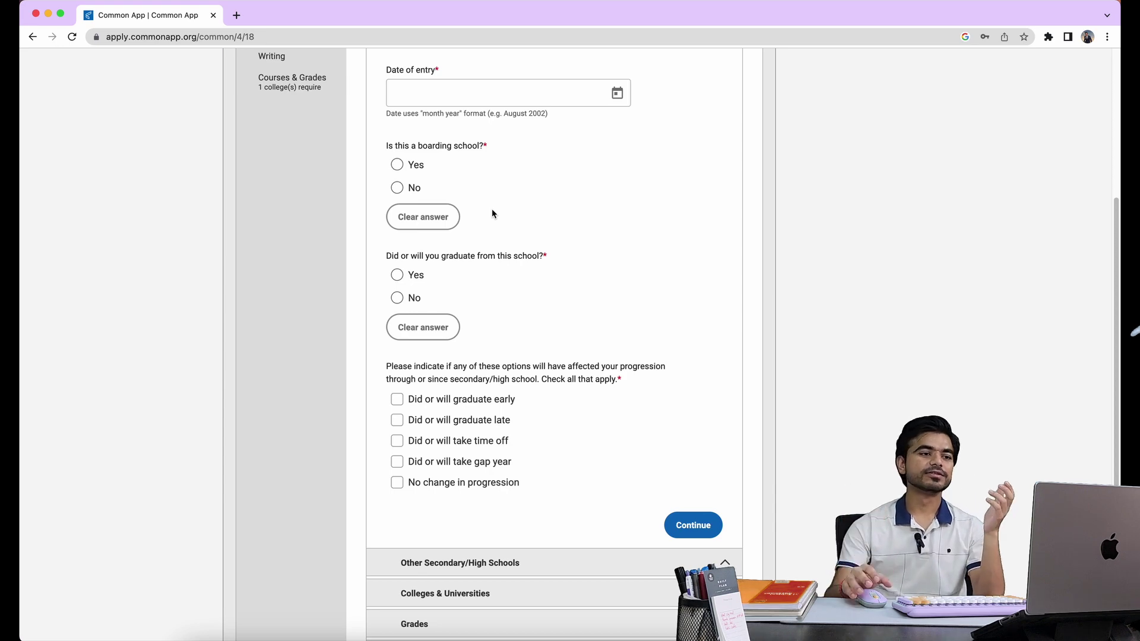
scroll(491, 214, down, 5)
scroll(507, 238, up, 10)
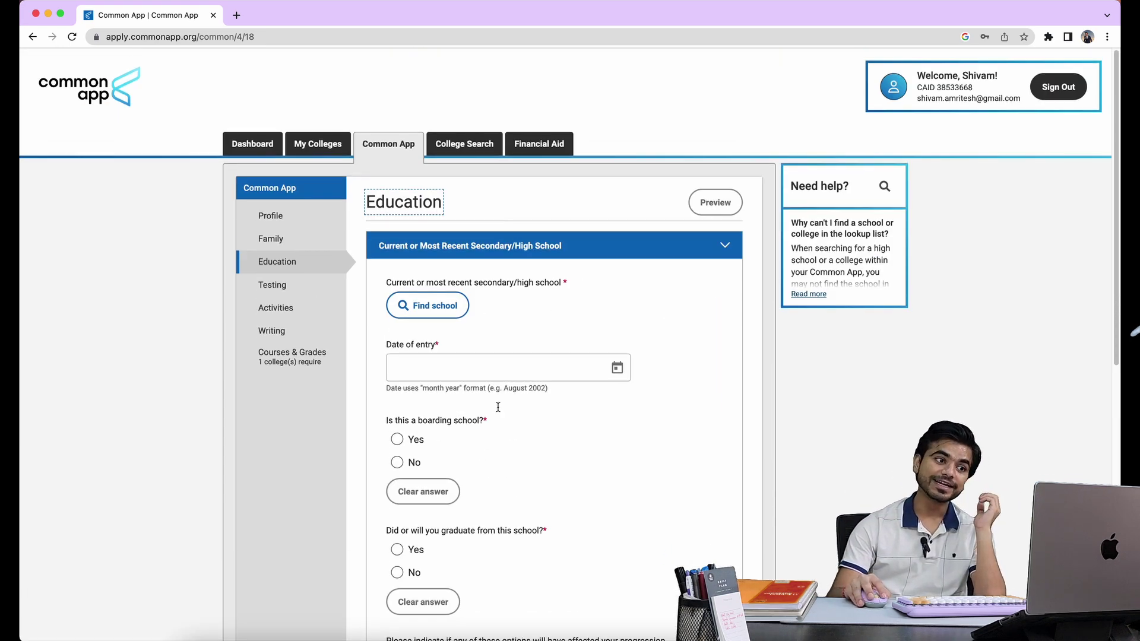
scroll(508, 341, down, 1)
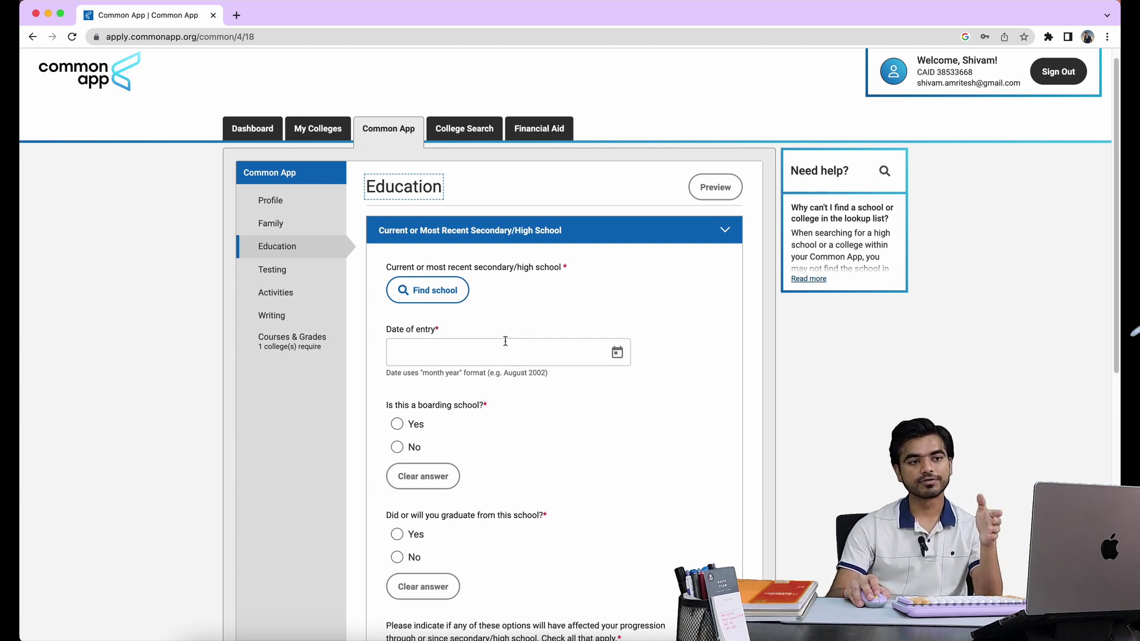
scroll(505, 341, down, 2)
scroll(506, 347, down, 4)
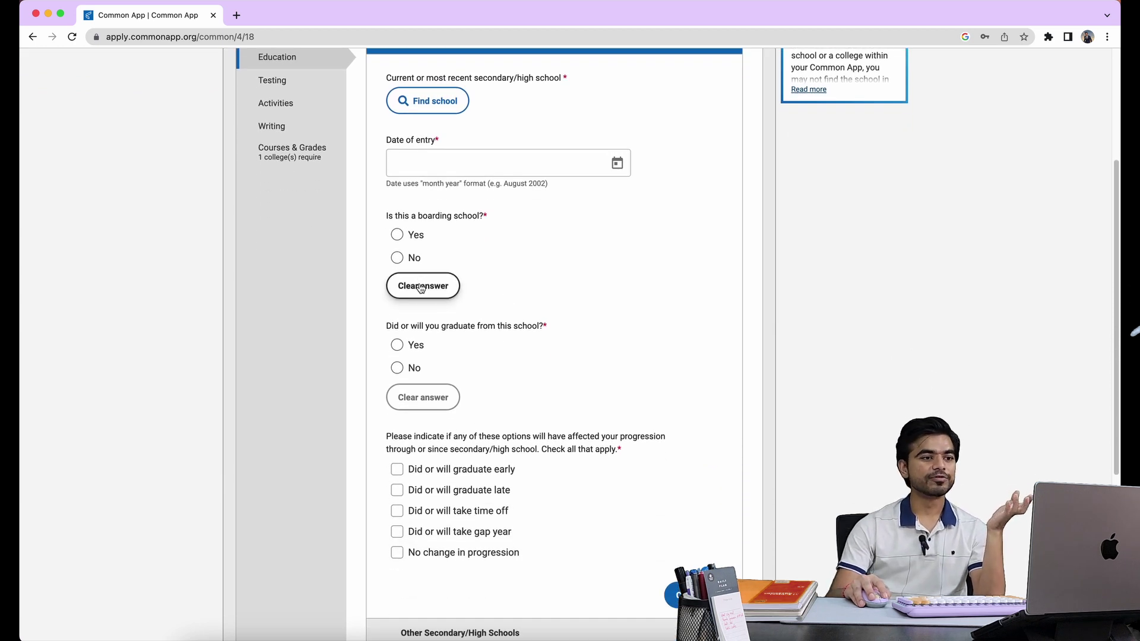
click(405, 345)
click(399, 235)
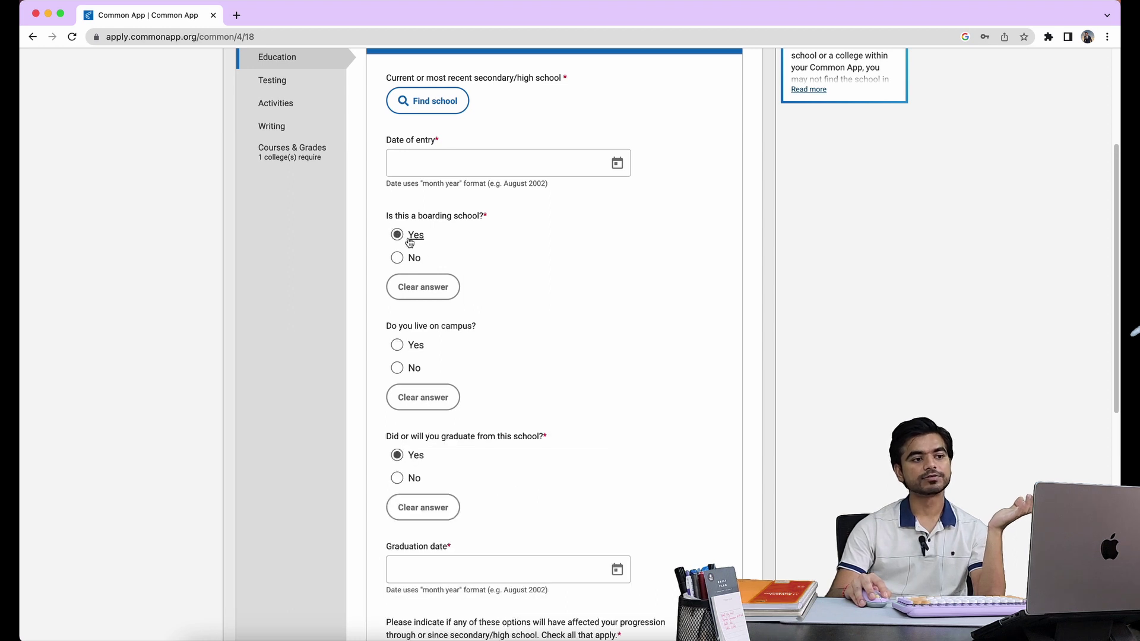
Tick 'No change in progression' and bring up Other Secondary/High Schools
scroll(433, 262, down, 10)
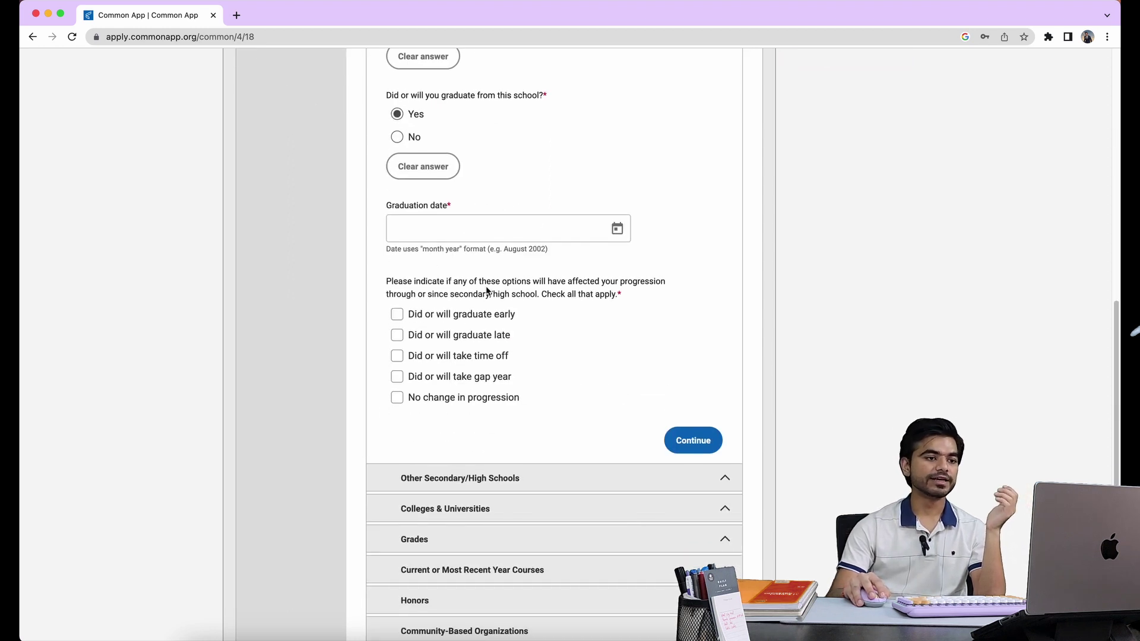
click(401, 398)
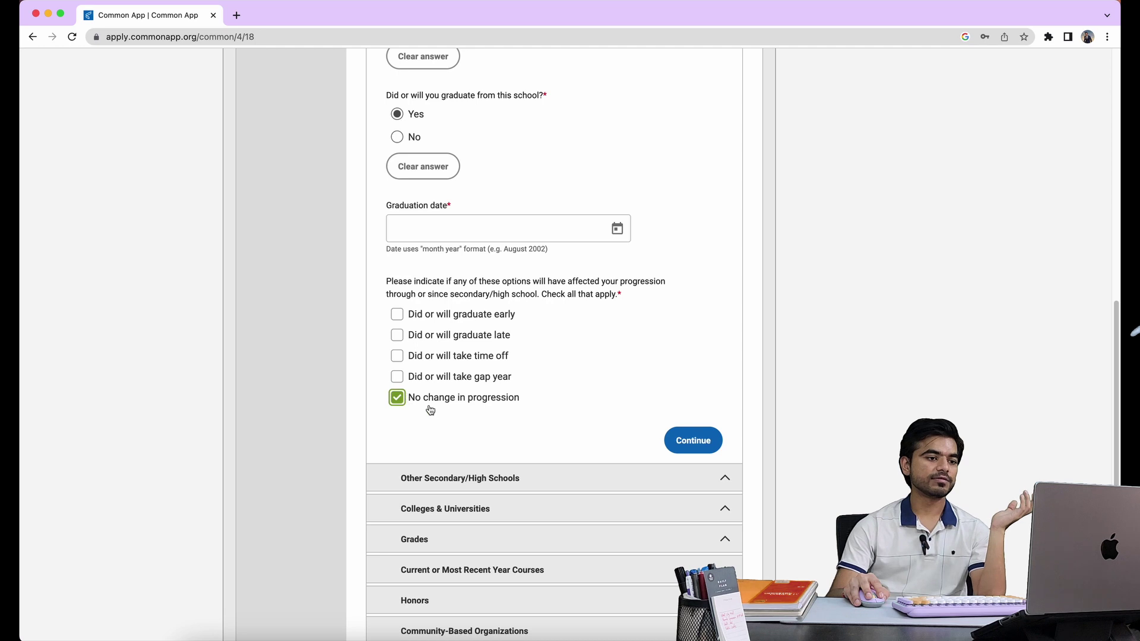
scroll(451, 410, down, 3)
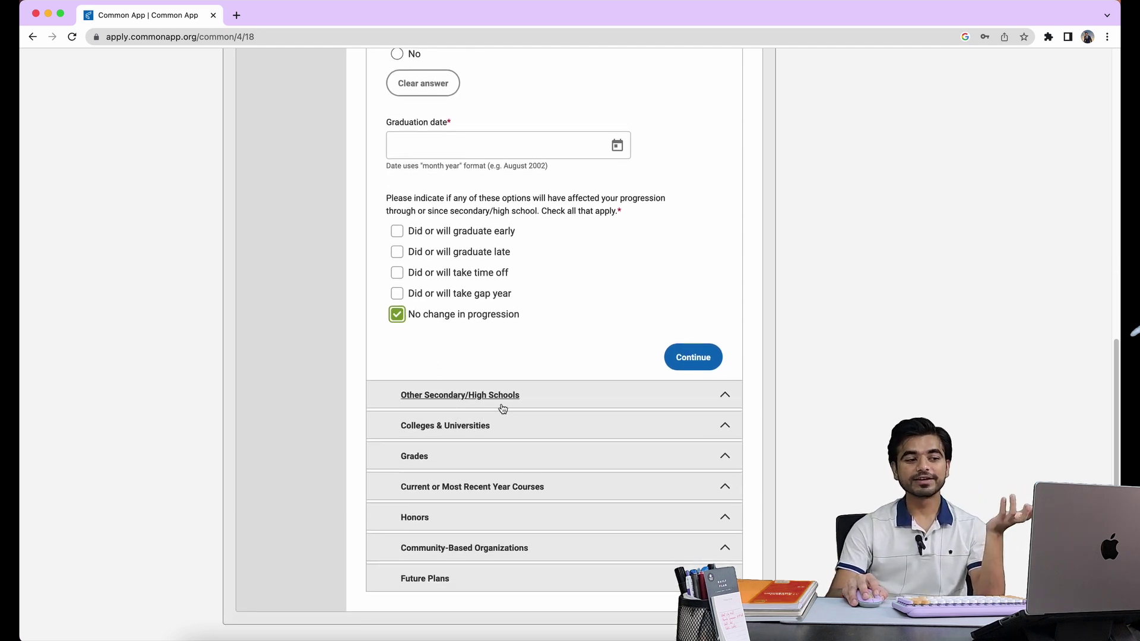
click(501, 404)
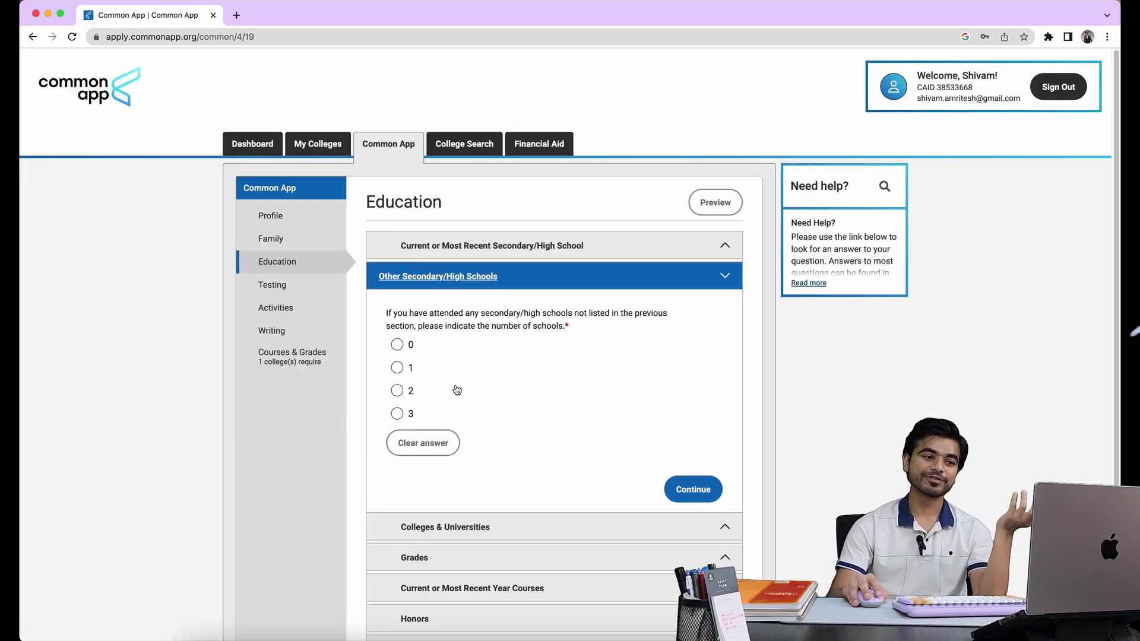
Report 1 other secondary school attended and continue to Colleges & Universities
click(398, 370)
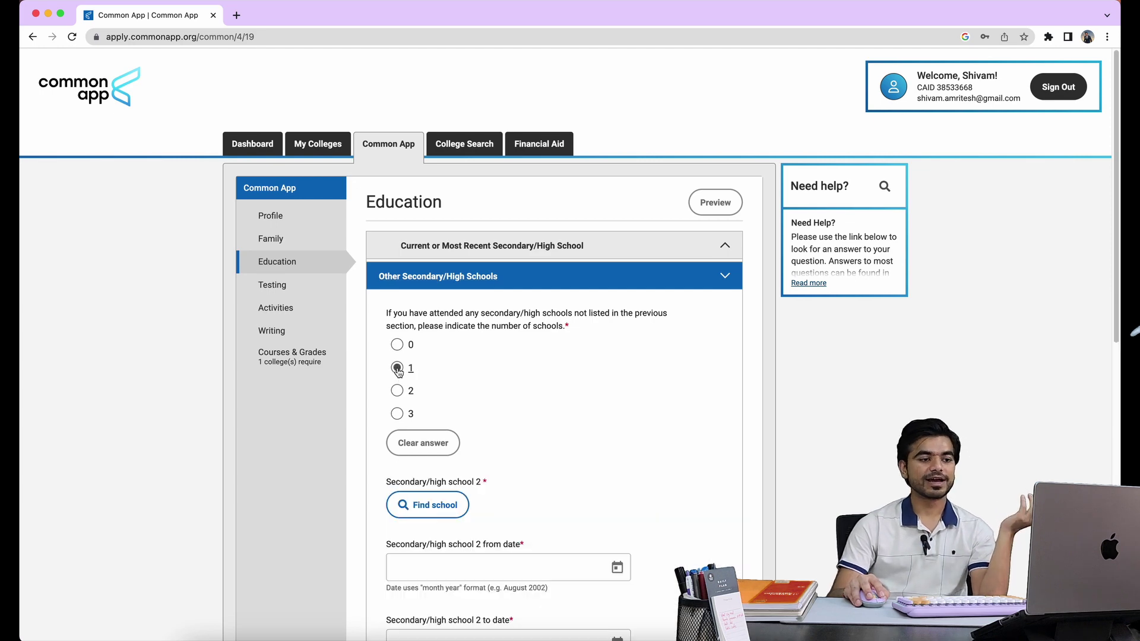
scroll(656, 407, down, 5)
scroll(656, 409, down, 8)
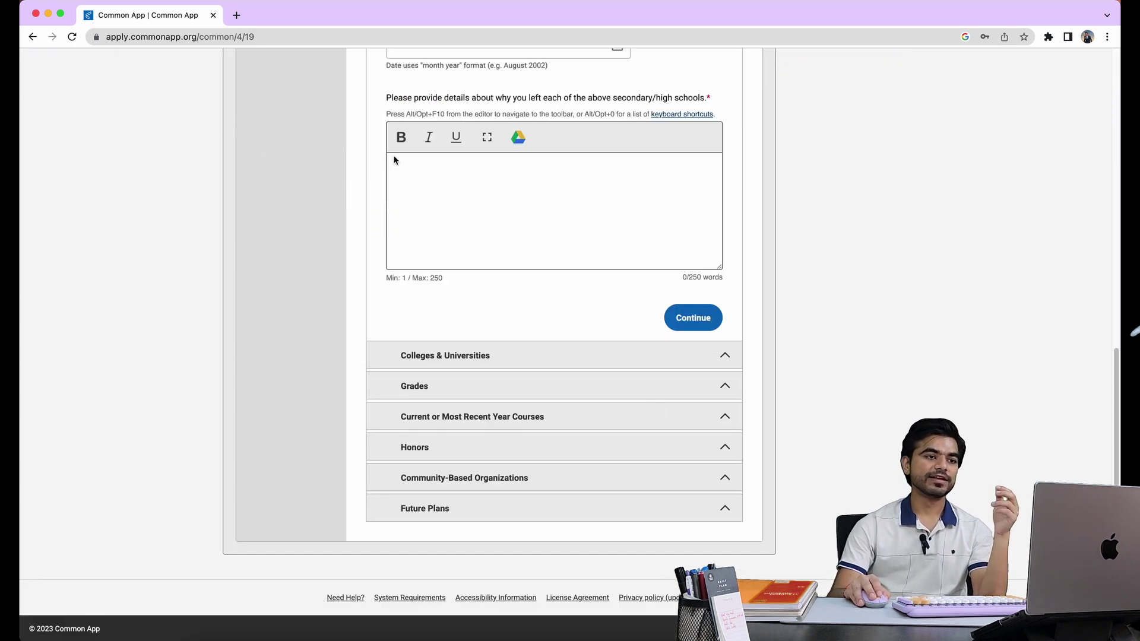
scroll(568, 324, up, 2)
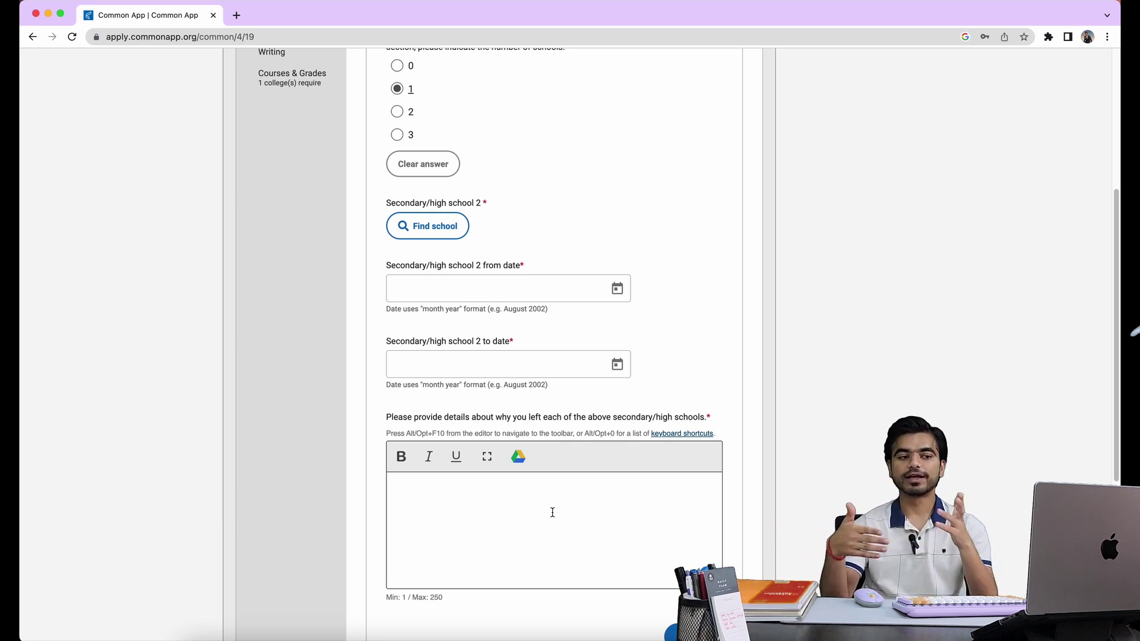
scroll(552, 513, down, 2)
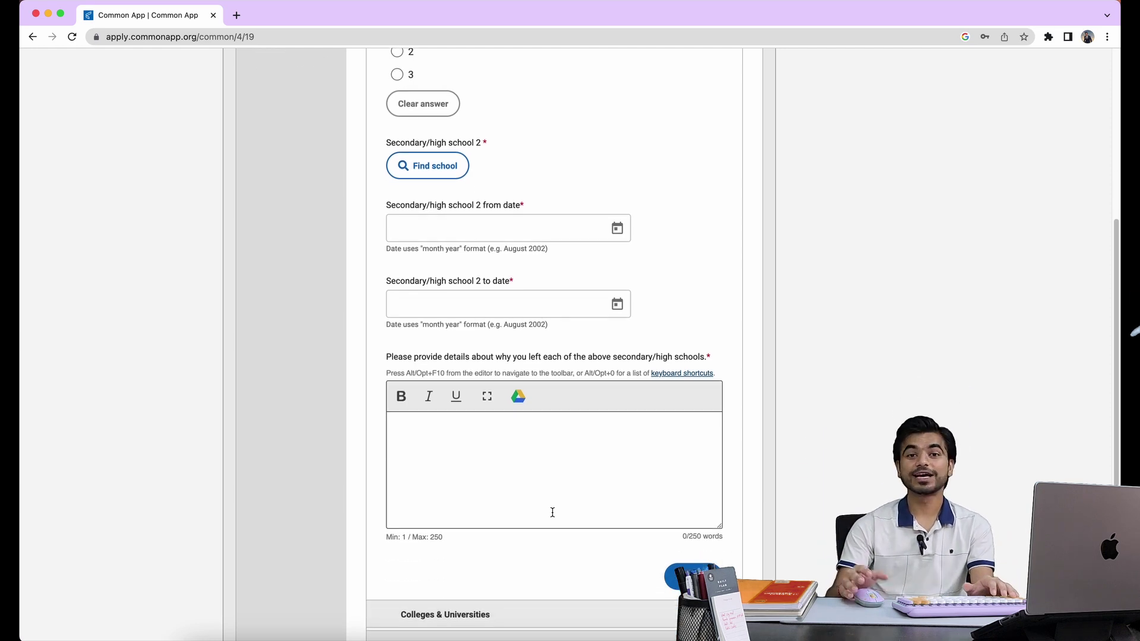
scroll(552, 513, down, 5)
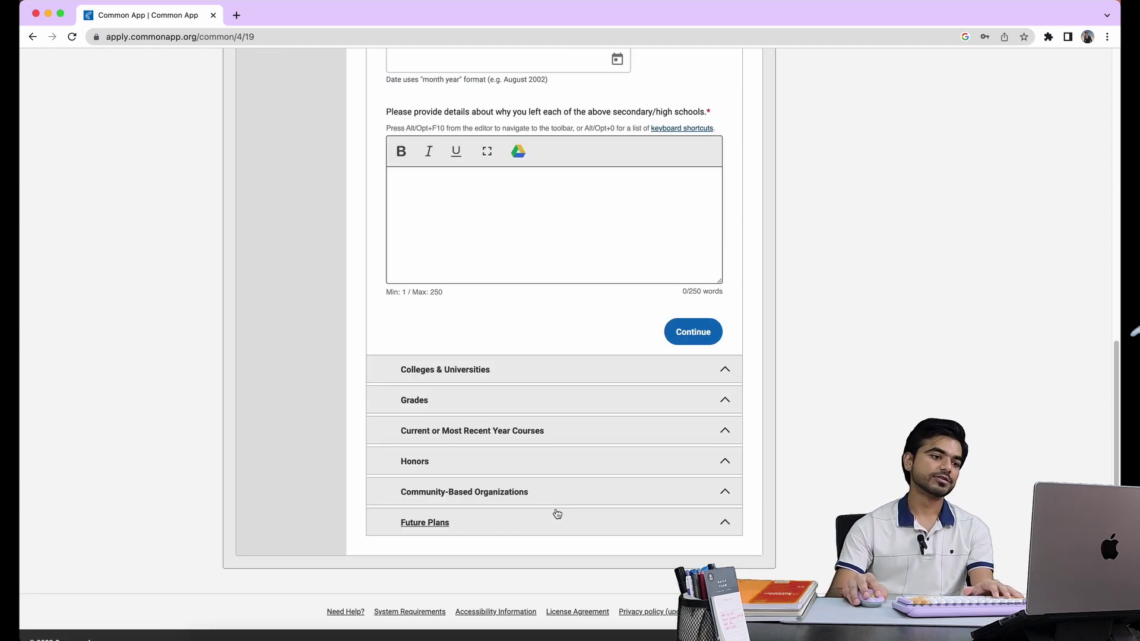
click(692, 335)
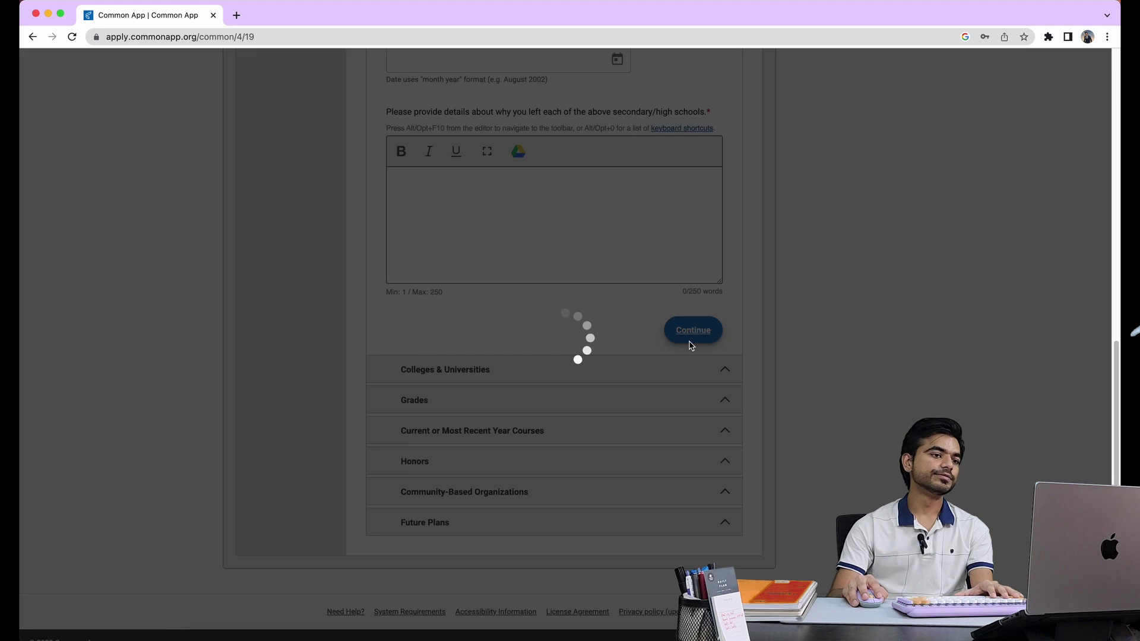
scroll(689, 341, down, 3)
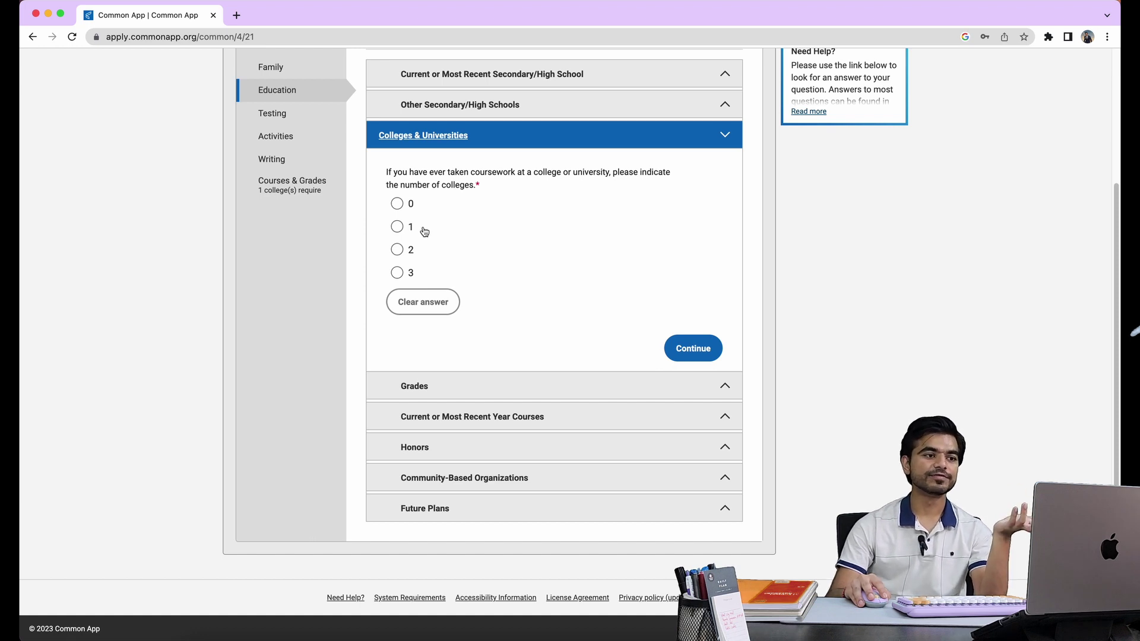
Record coursework at 1 college and continue to Grades
click(398, 227)
scroll(474, 246, down, 5)
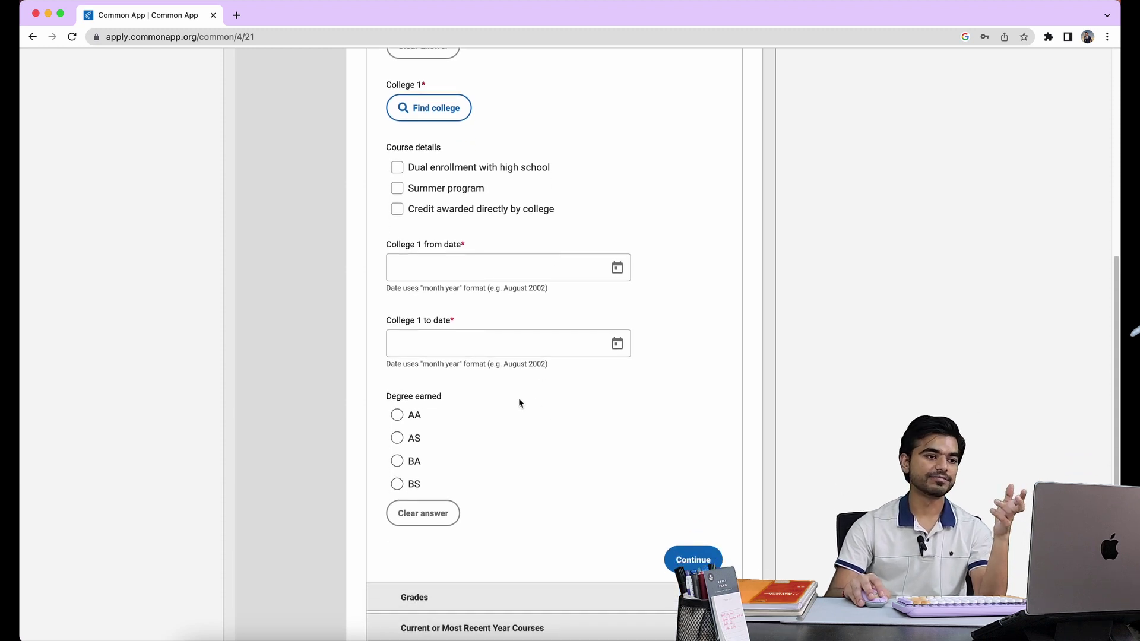
scroll(520, 399, down, 3)
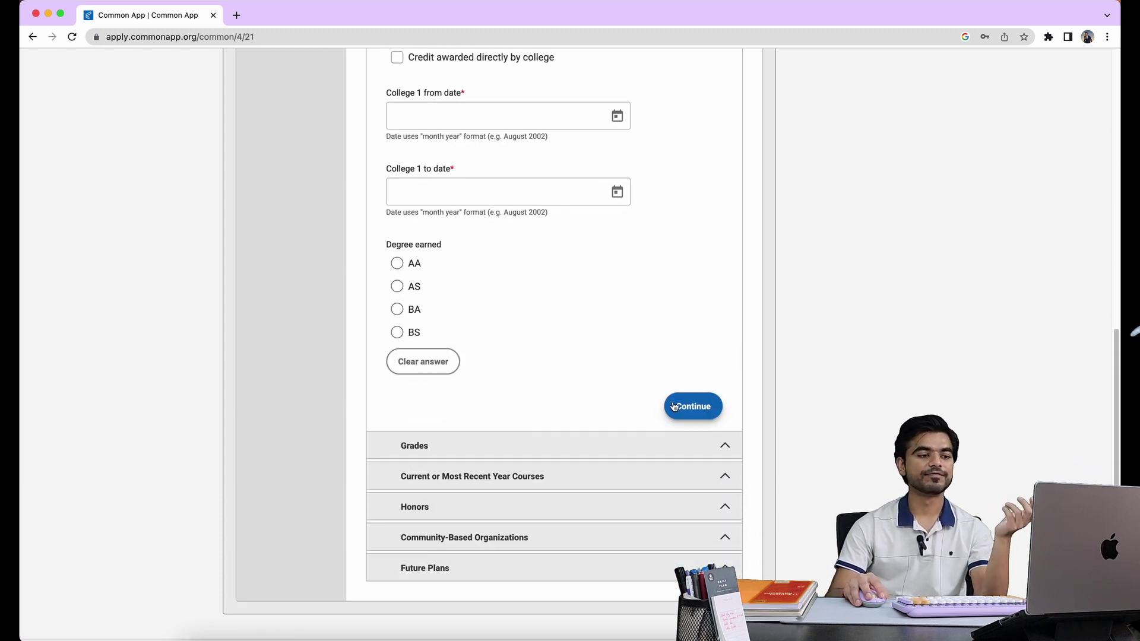
click(675, 406)
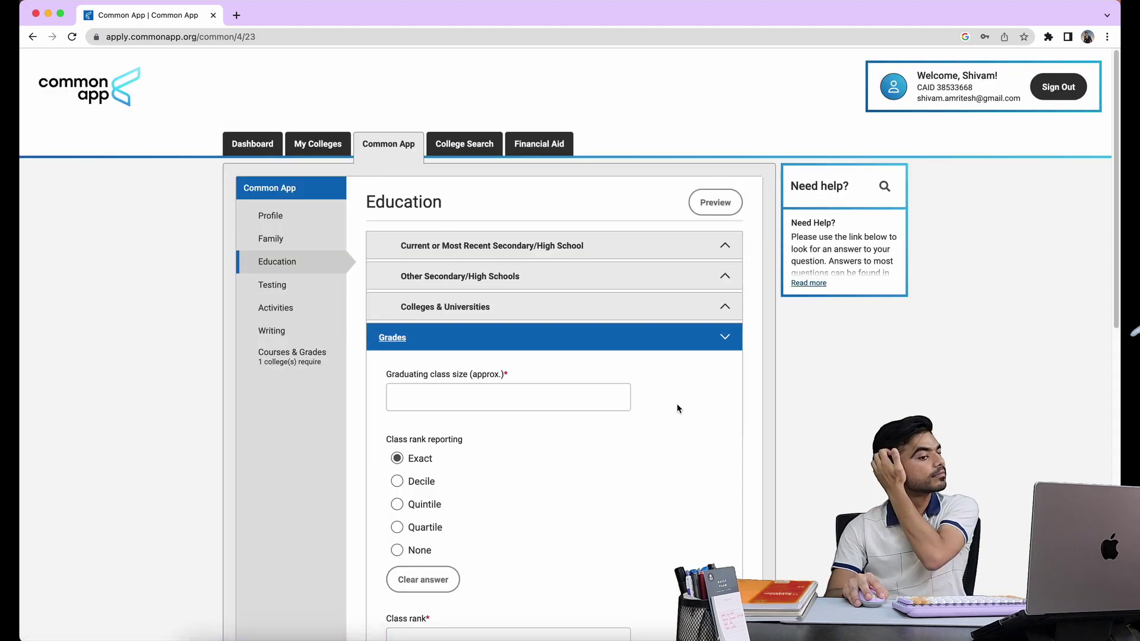
Leave Graduating class size and Class rank empty so both show required-field errors
scroll(679, 408, down, 7)
scroll(676, 407, up, 4)
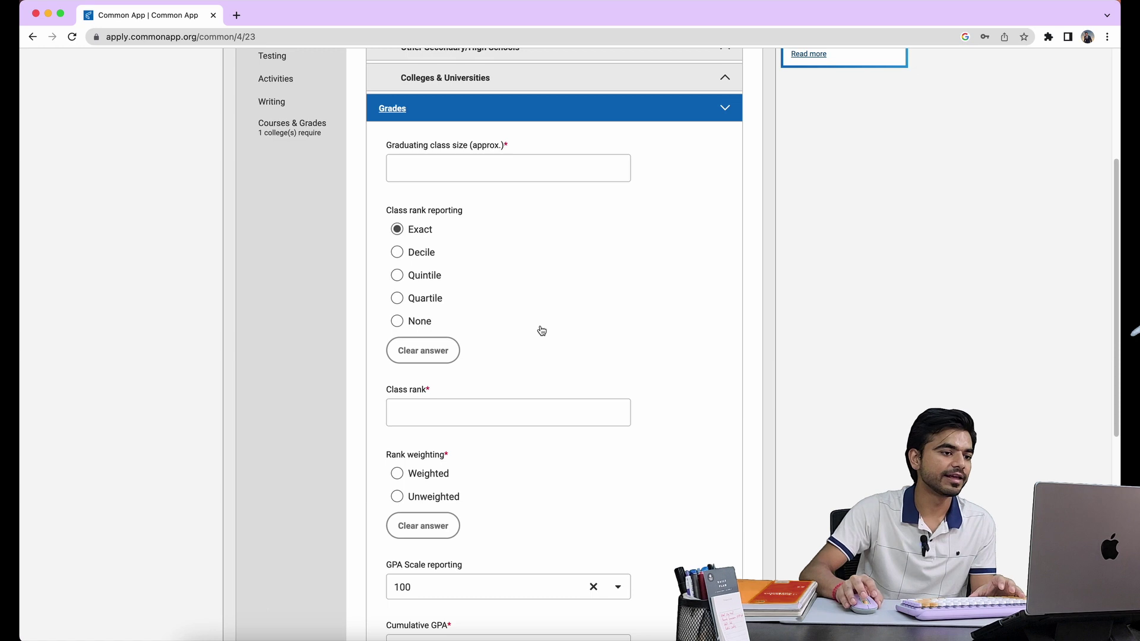
click(478, 166)
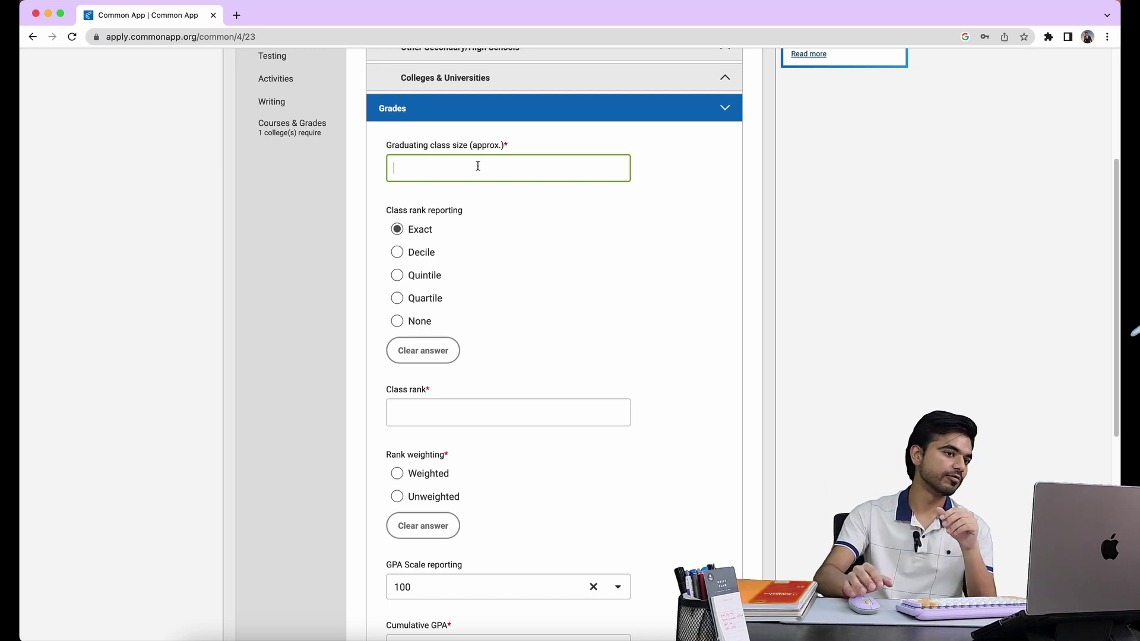
scroll(480, 176, down, 1)
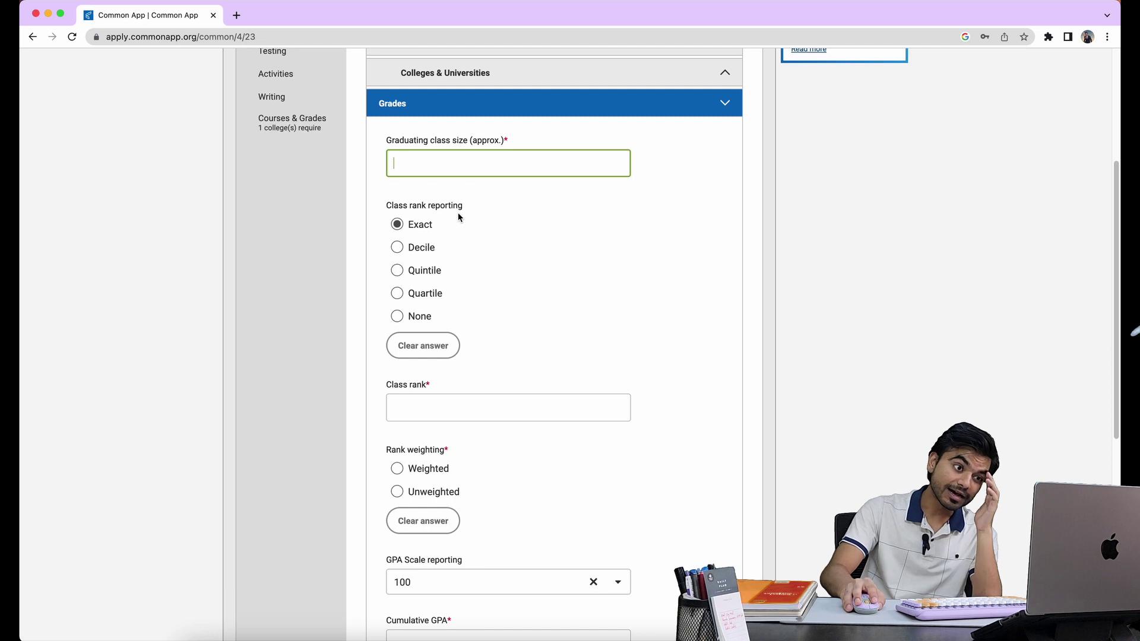
click(411, 226)
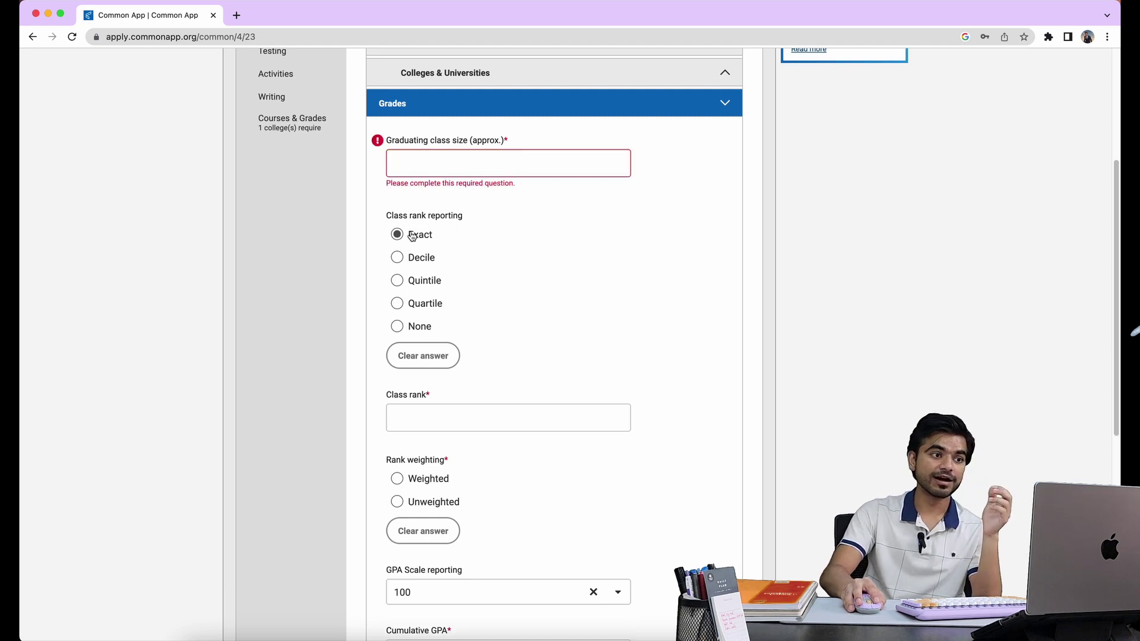
scroll(440, 228, down, 5)
click(445, 216)
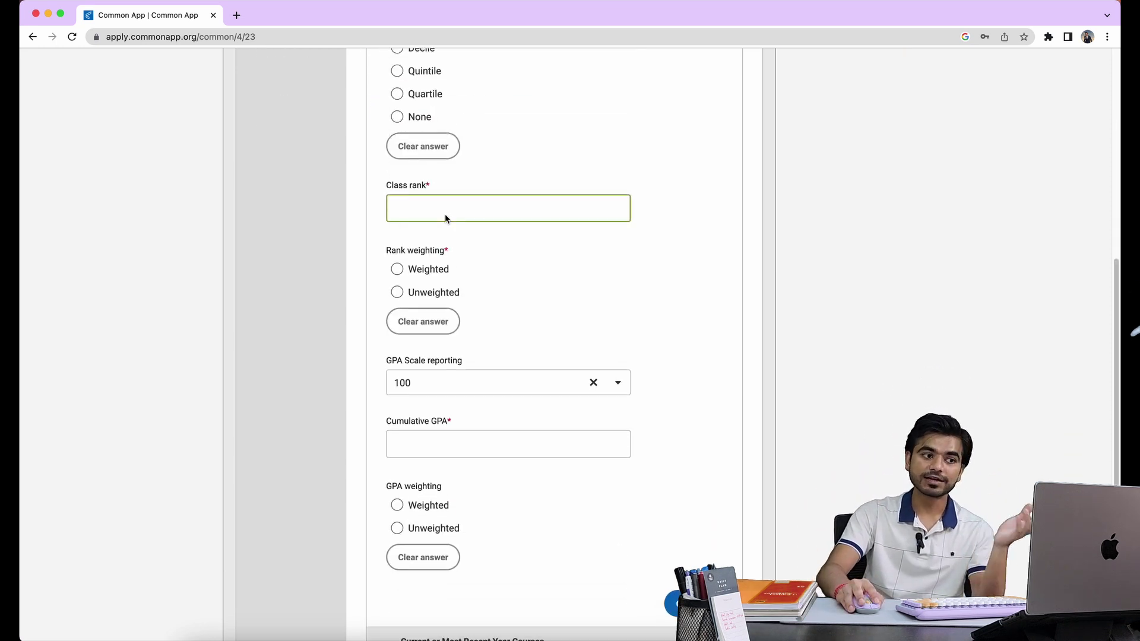
scroll(444, 214, down, 2)
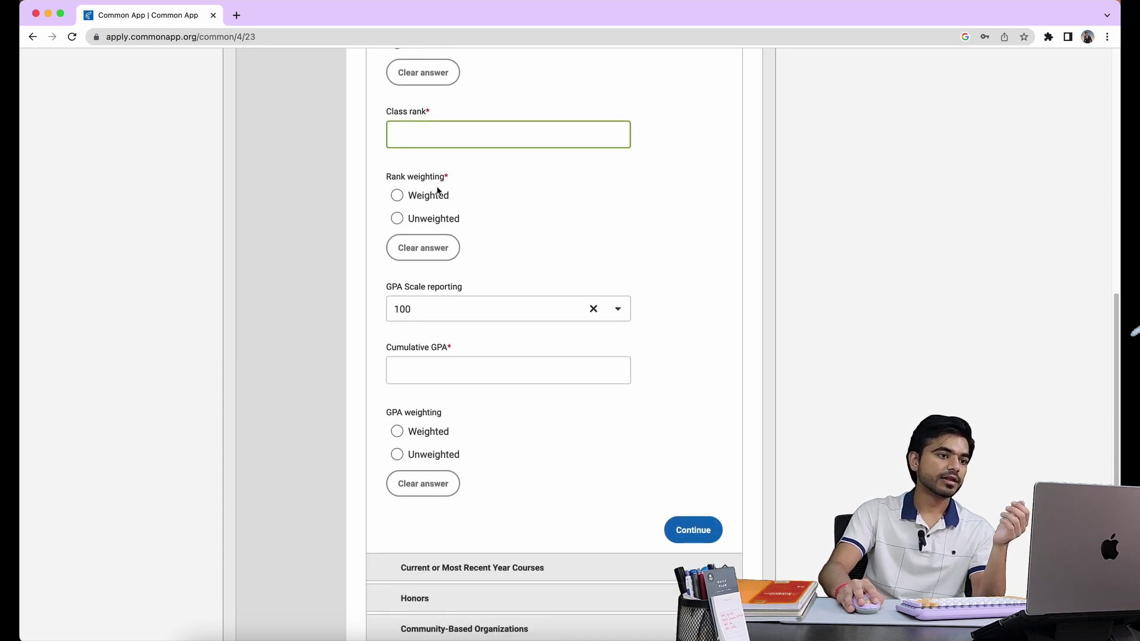
click(404, 220)
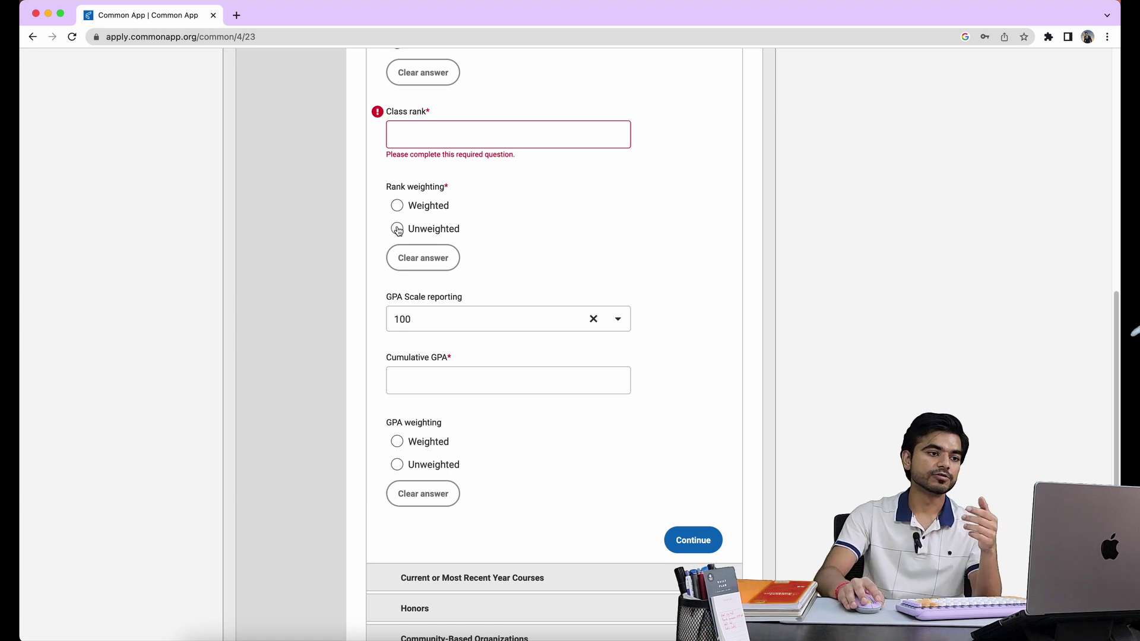
Set rank weighting to Unweighted and choose 100 as the GPA scale
click(412, 231)
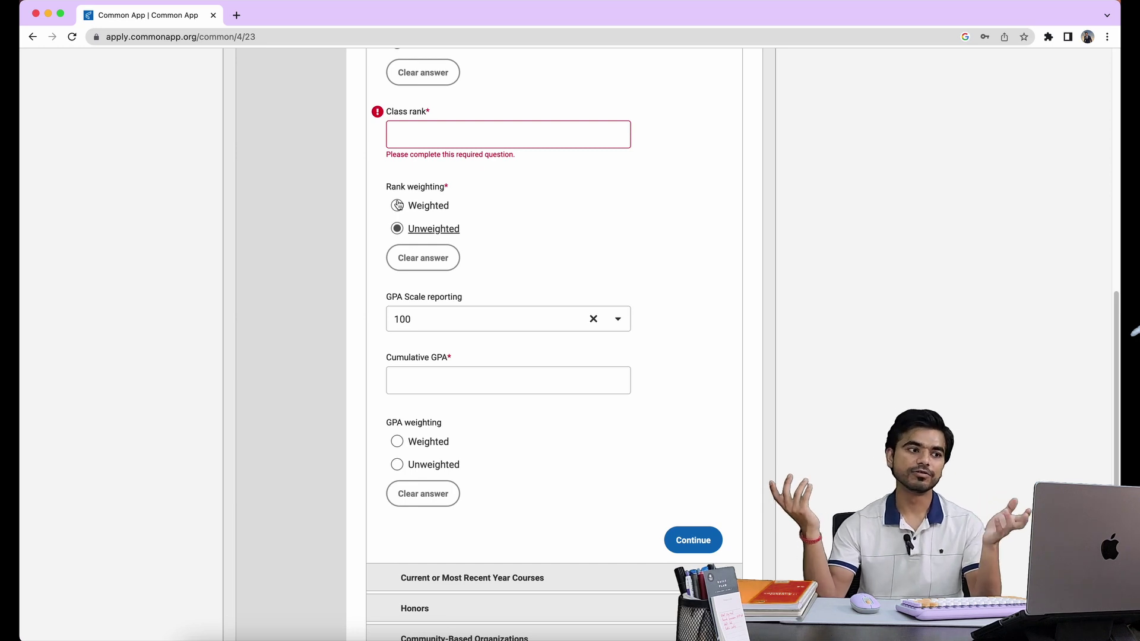
scroll(440, 235, down, 1)
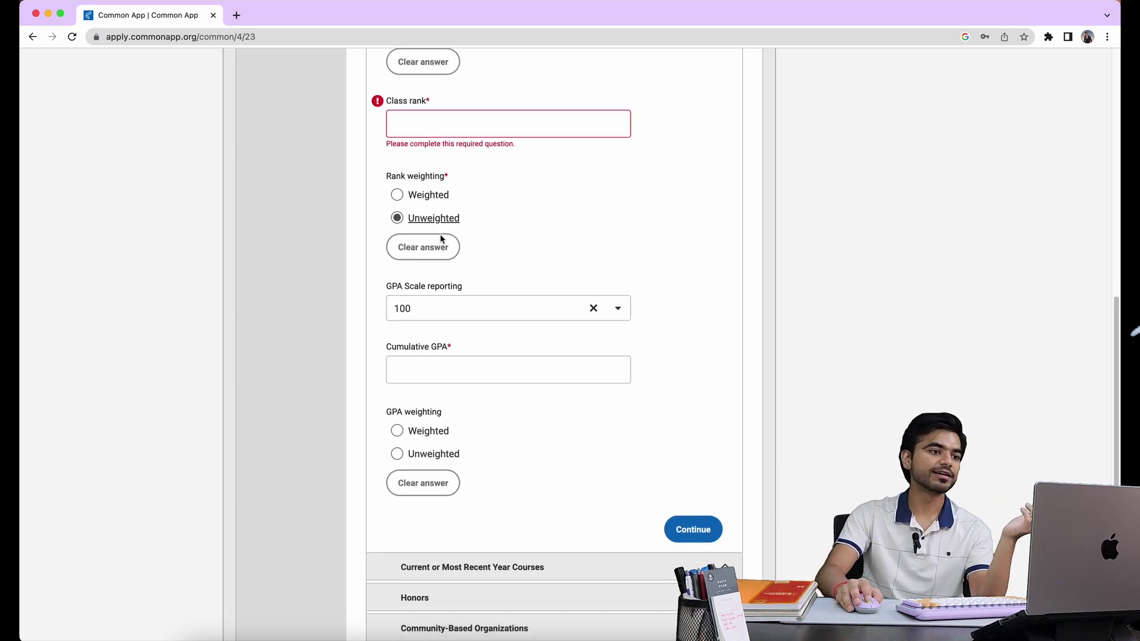
scroll(440, 234, down, 2)
click(465, 247)
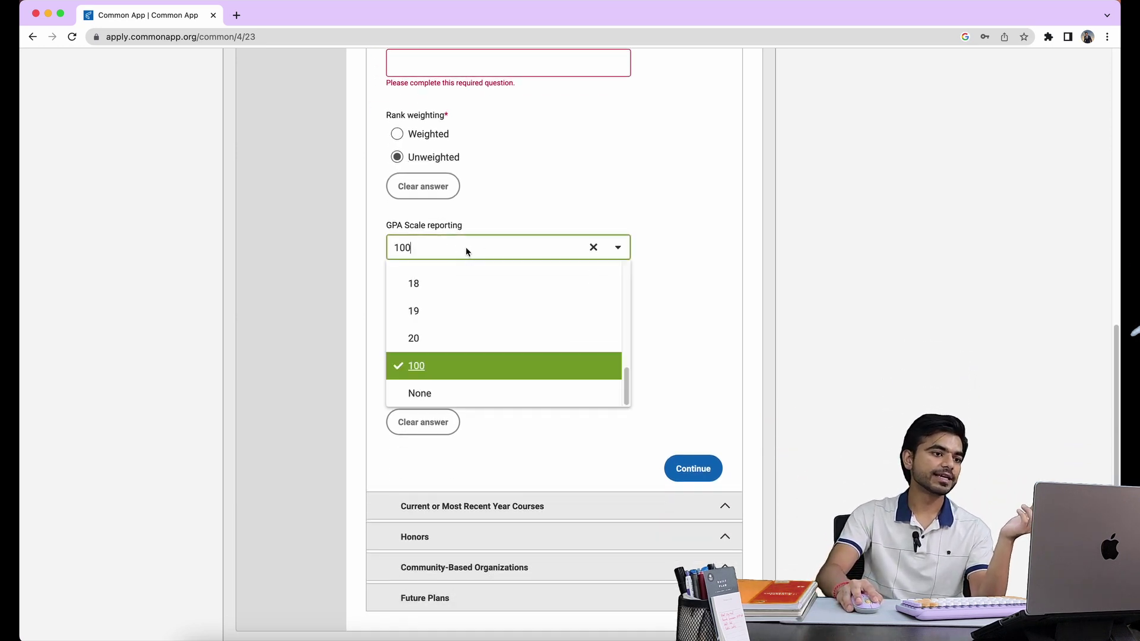
click(421, 369)
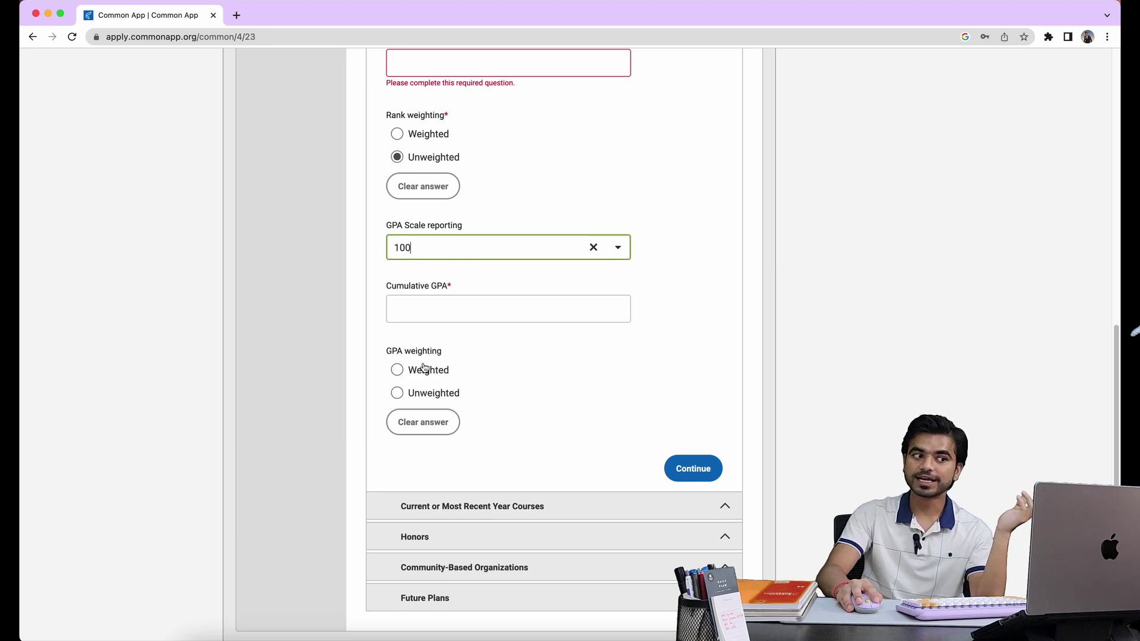
Enter a cumulative GPA of 96, mark it Unweighted, and save Grades
click(434, 315)
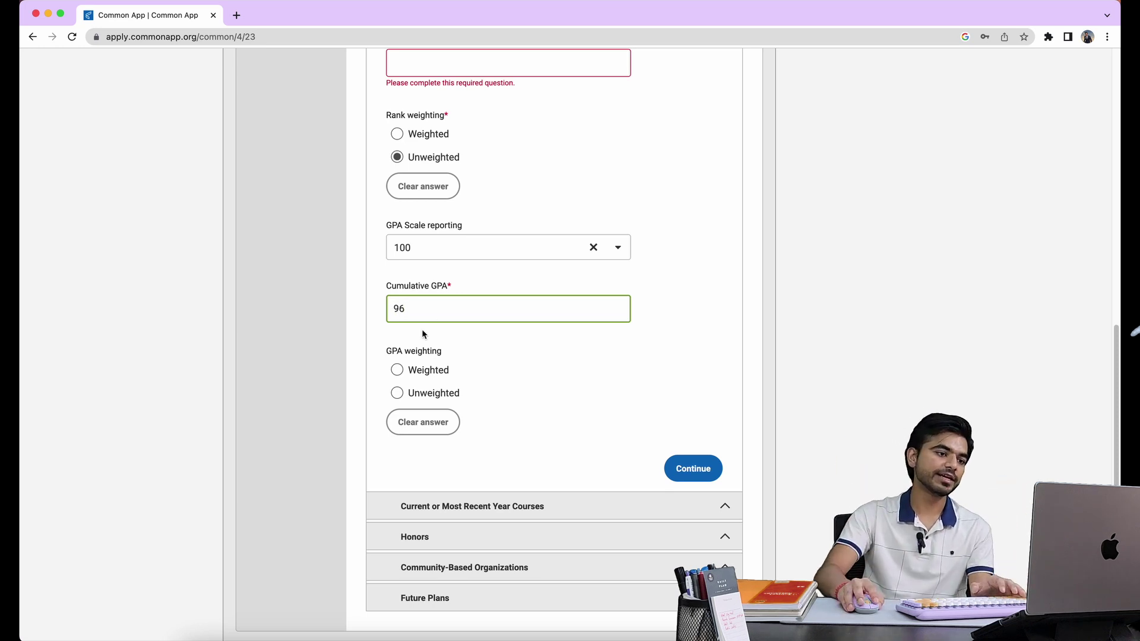
click(401, 394)
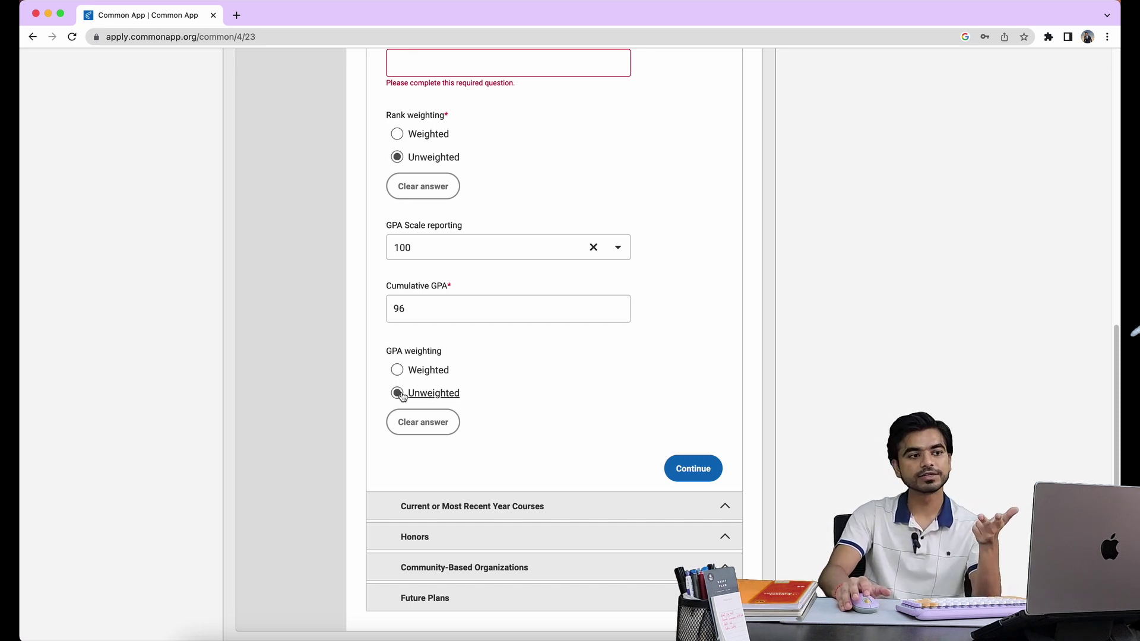
scroll(459, 379, down, 1)
scroll(458, 378, up, 3)
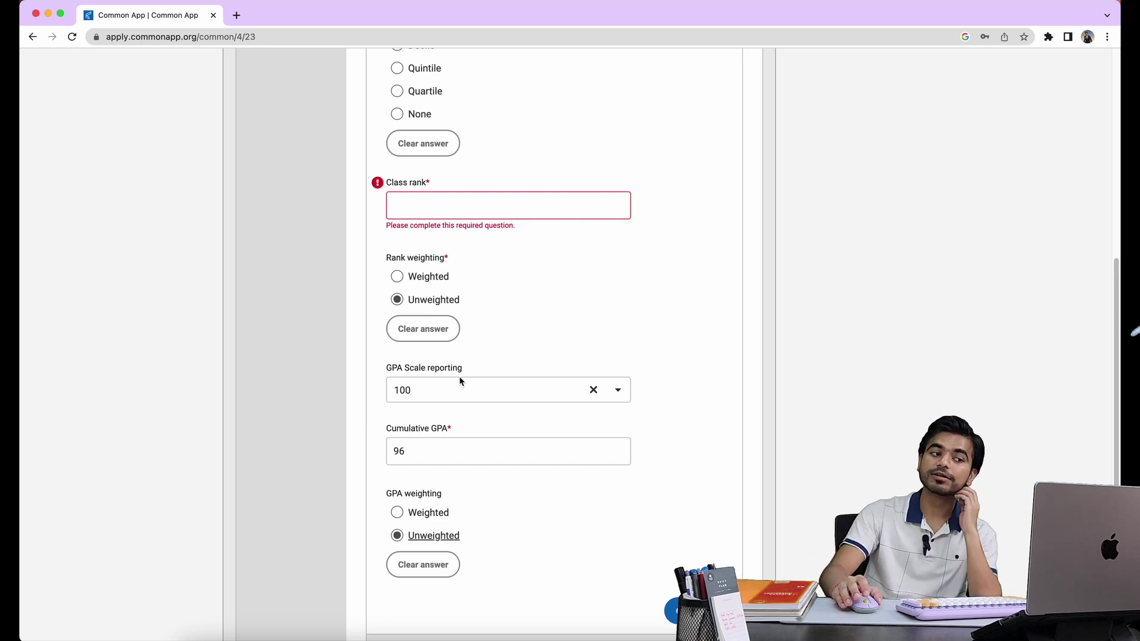
scroll(460, 378, down, 5)
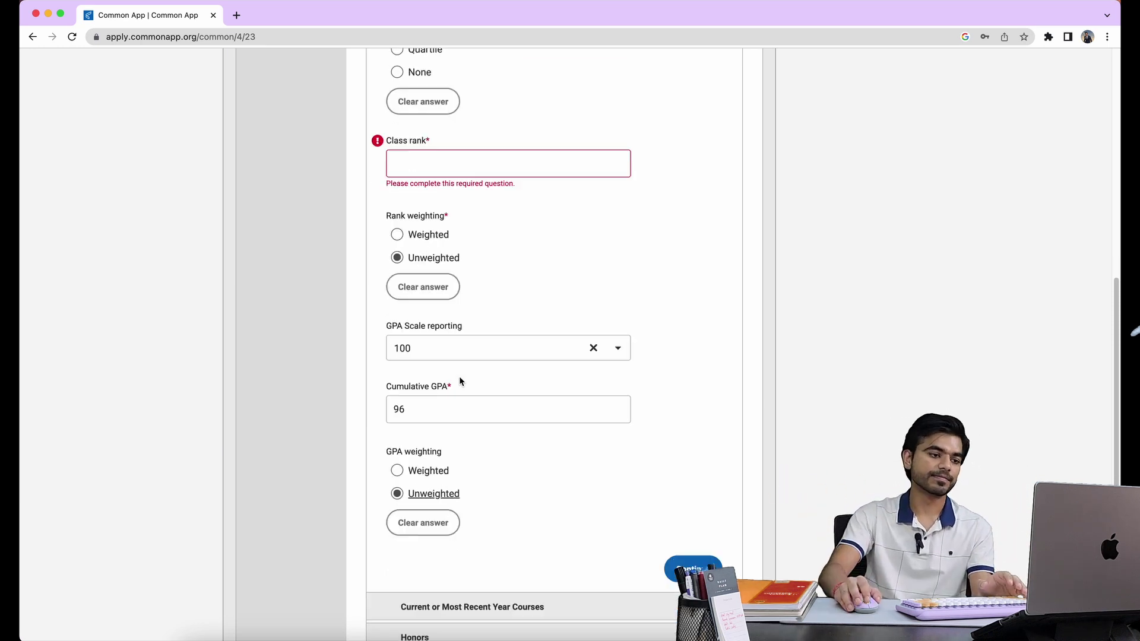
click(669, 395)
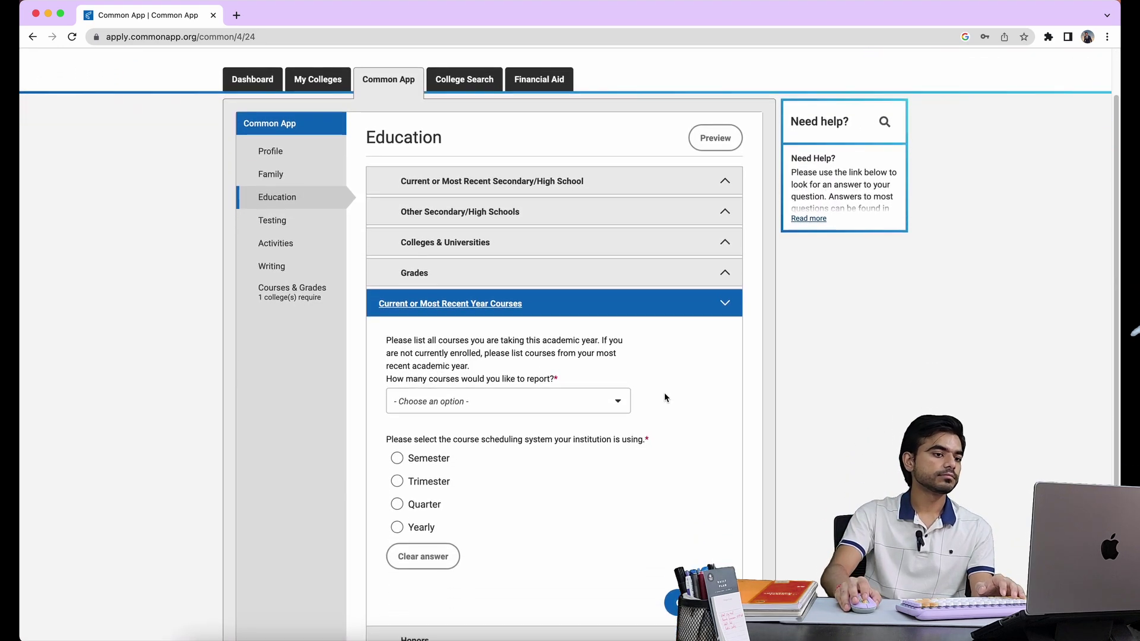
Choose Semester as the course scheduling system and save the courses page
scroll(665, 398, down, 2)
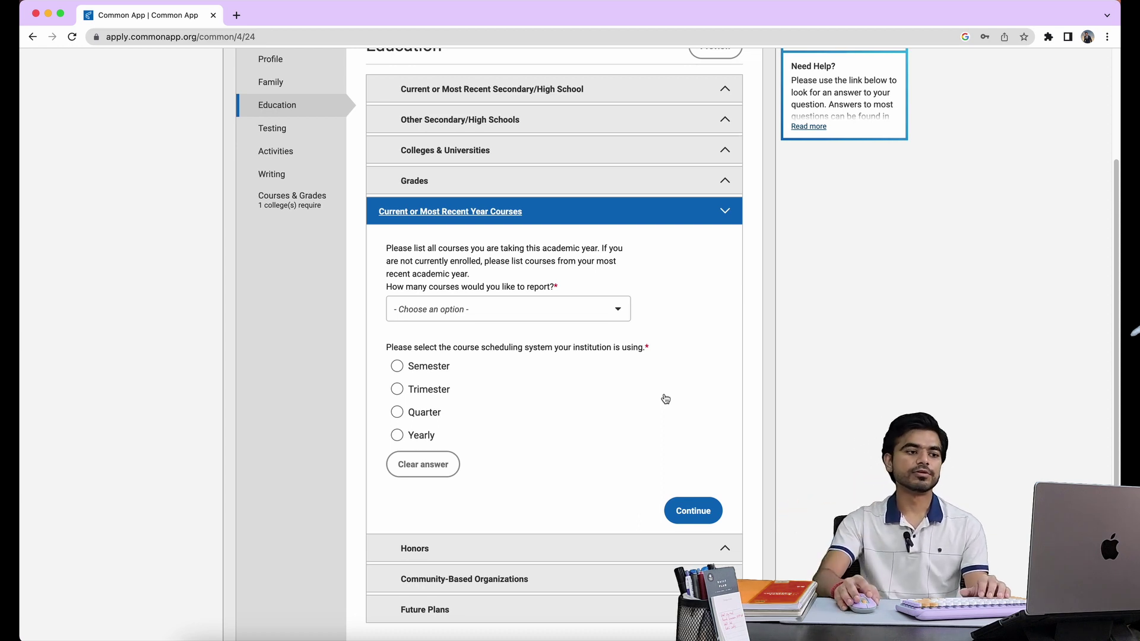
click(404, 372)
click(404, 372)
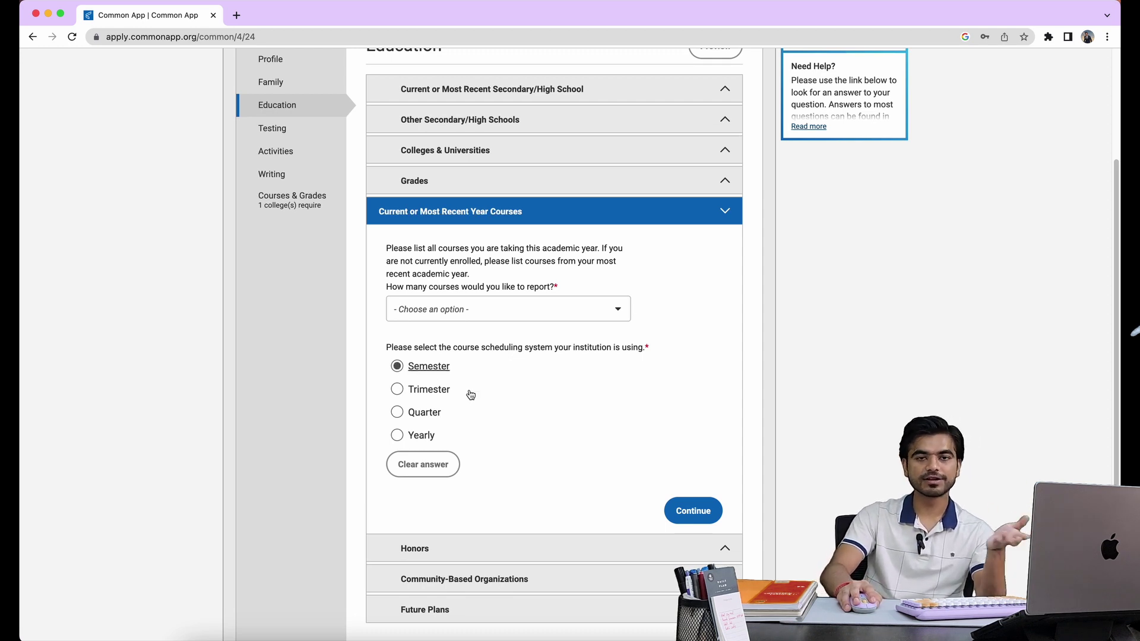
scroll(479, 398, down, 1)
scroll(478, 400, down, 1)
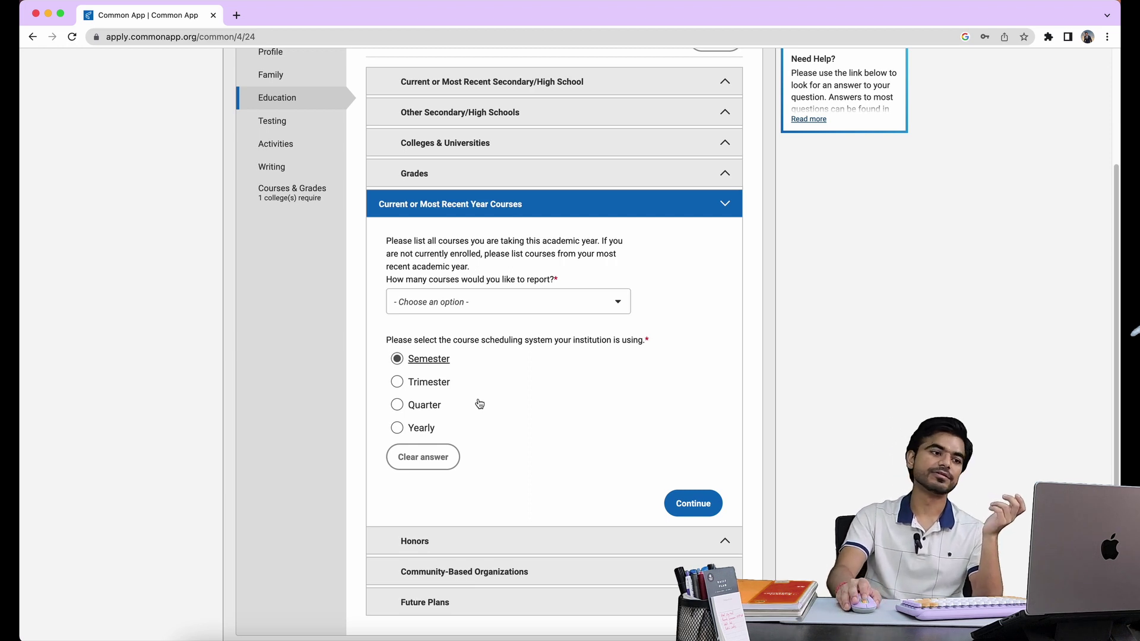
scroll(480, 404, down, 3)
click(689, 427)
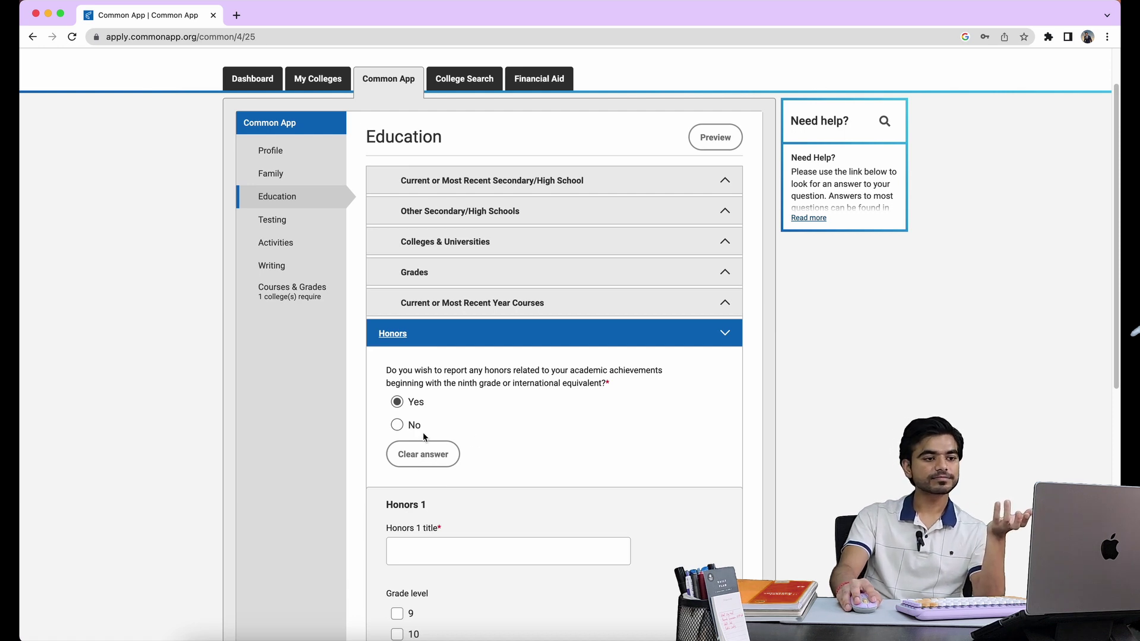
Skip the Honors 1 details and save Honors to reach Community-Based Organizations
scroll(486, 433, down, 3)
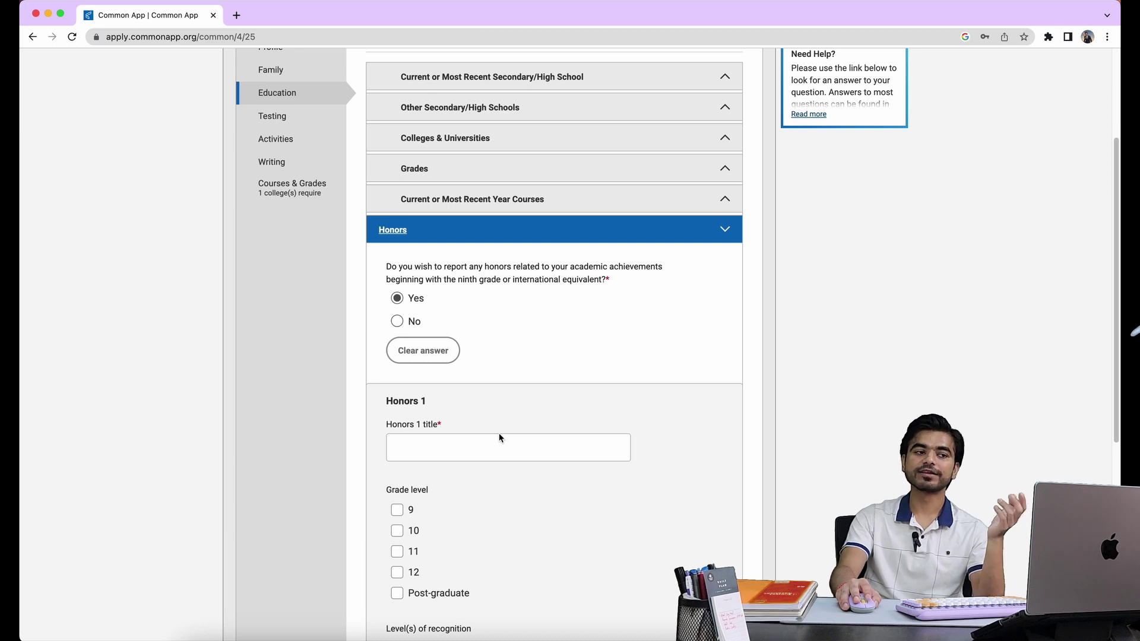
scroll(499, 438, down, 2)
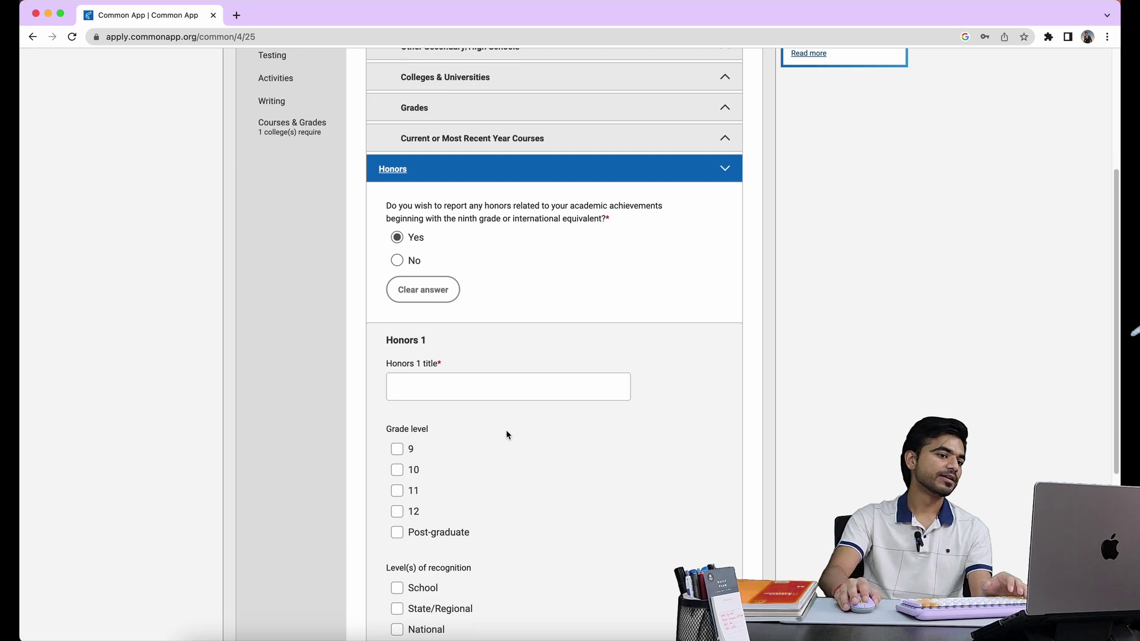
scroll(505, 430, down, 3)
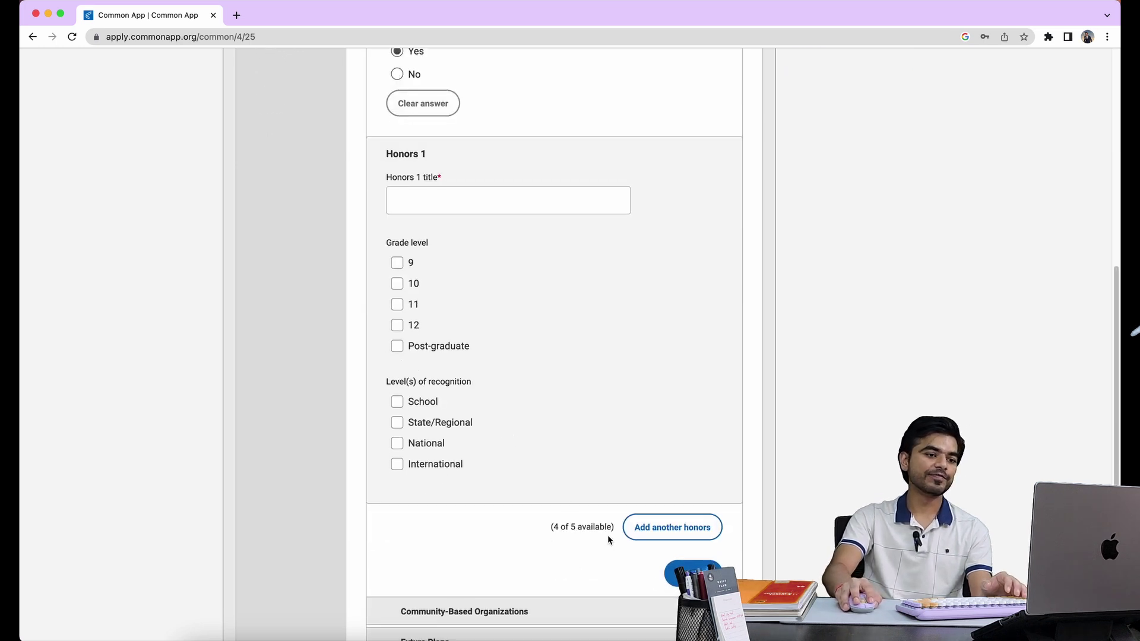
scroll(518, 532, up, 2)
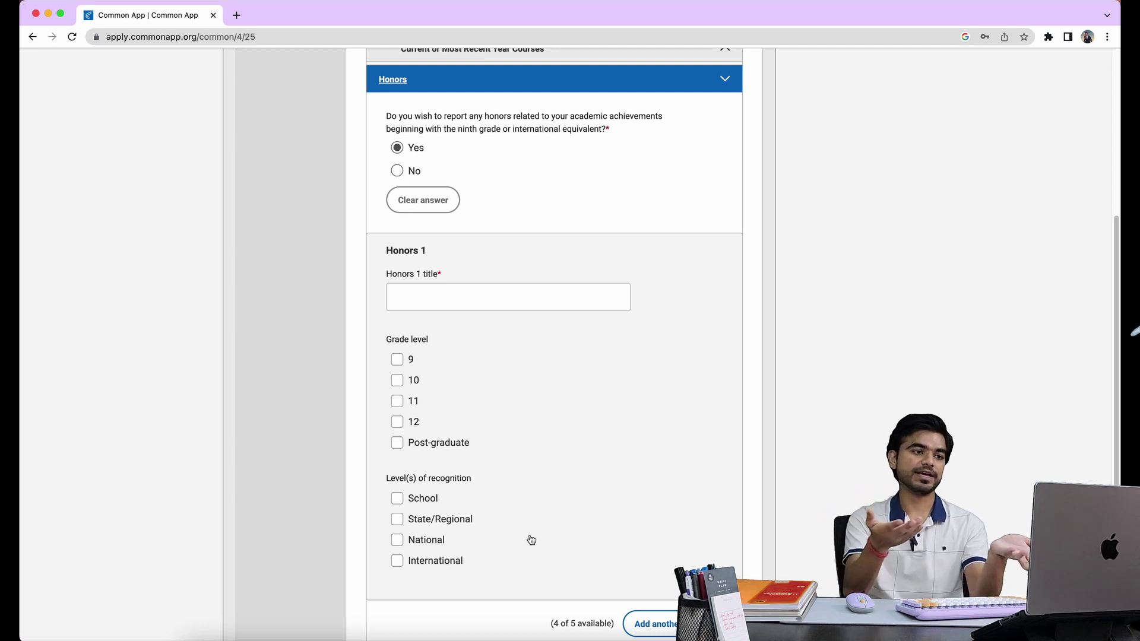
scroll(531, 539, down, 2)
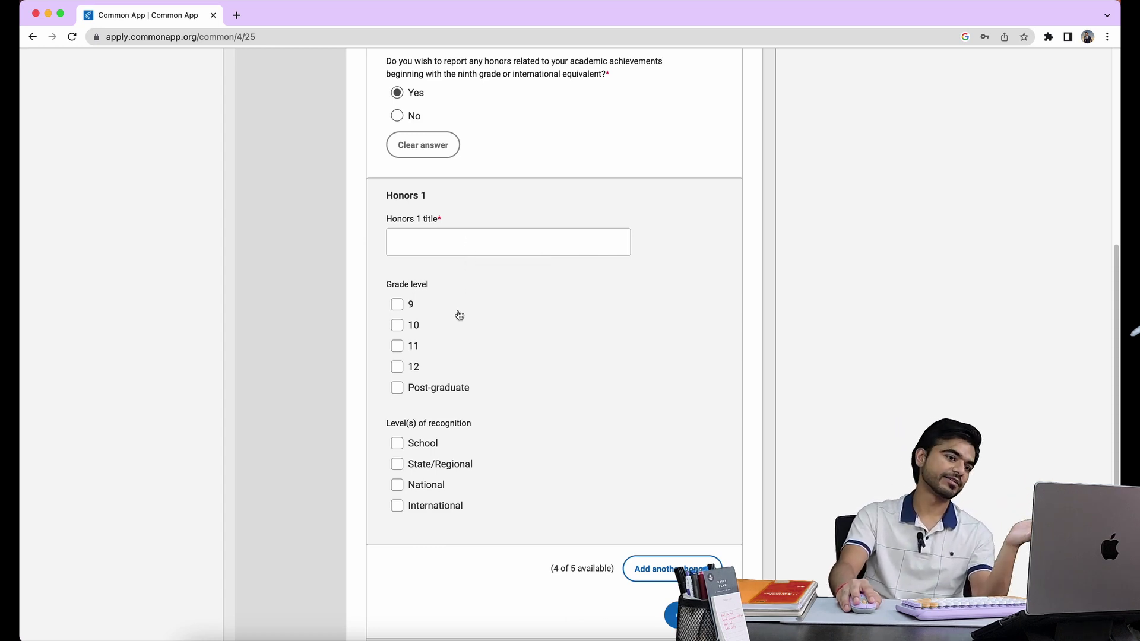
scroll(461, 336, up, 1)
scroll(463, 336, down, 1)
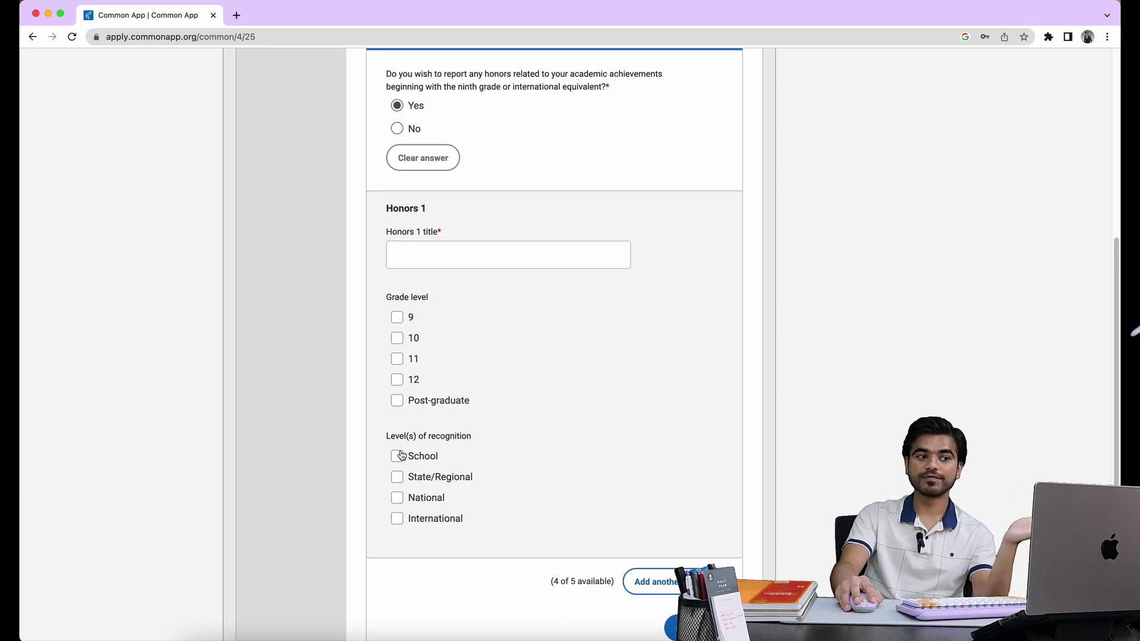
scroll(544, 364, up, 2)
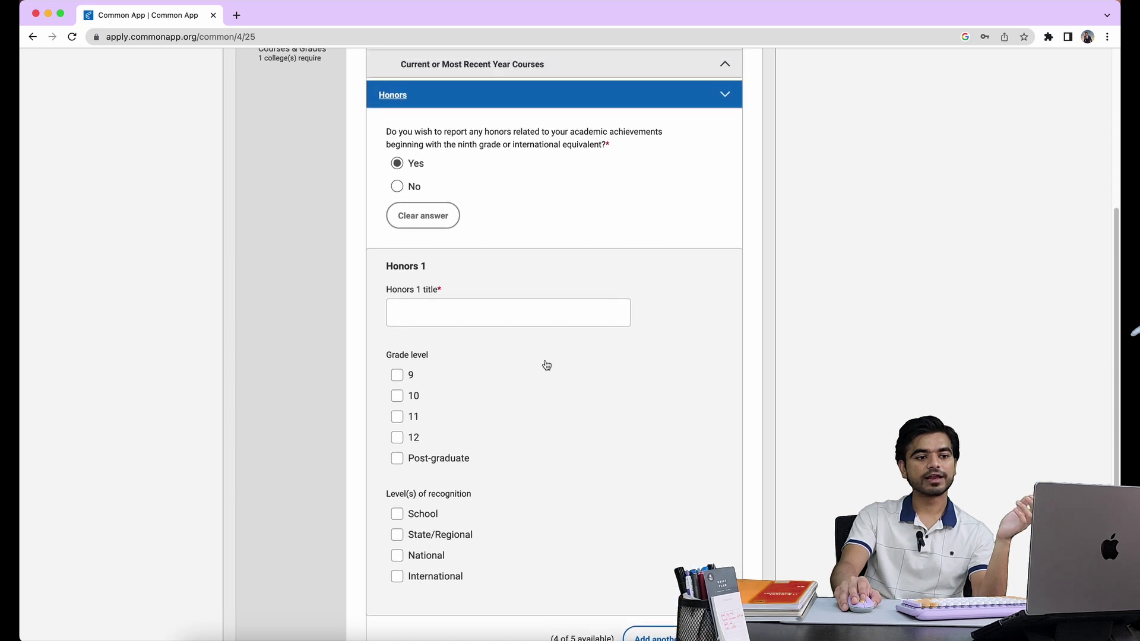
scroll(545, 364, down, 5)
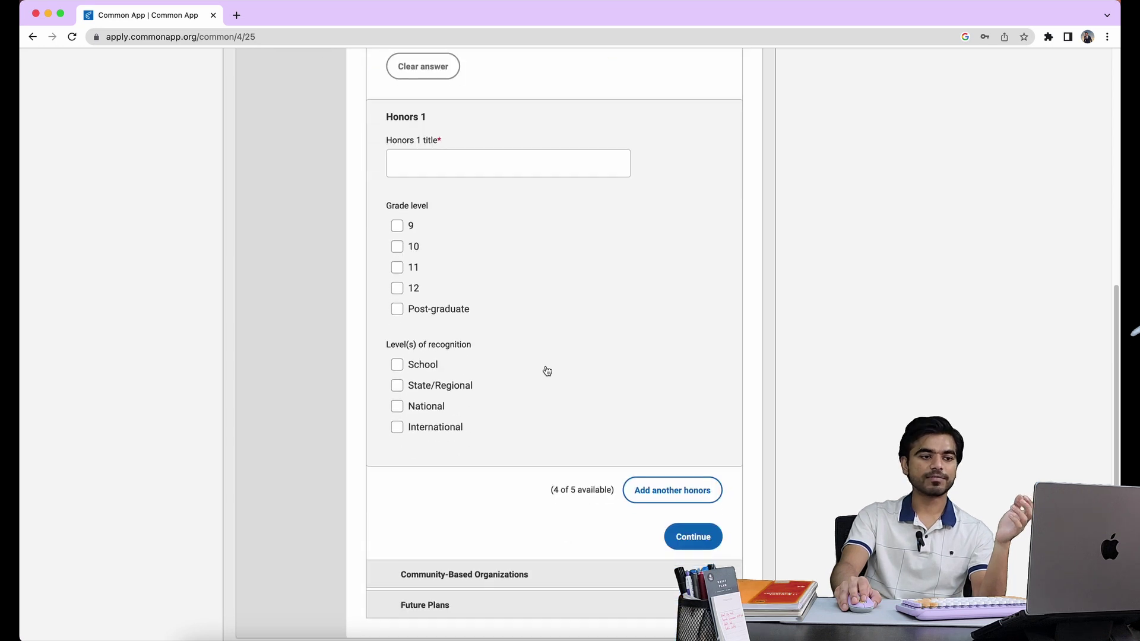
click(683, 548)
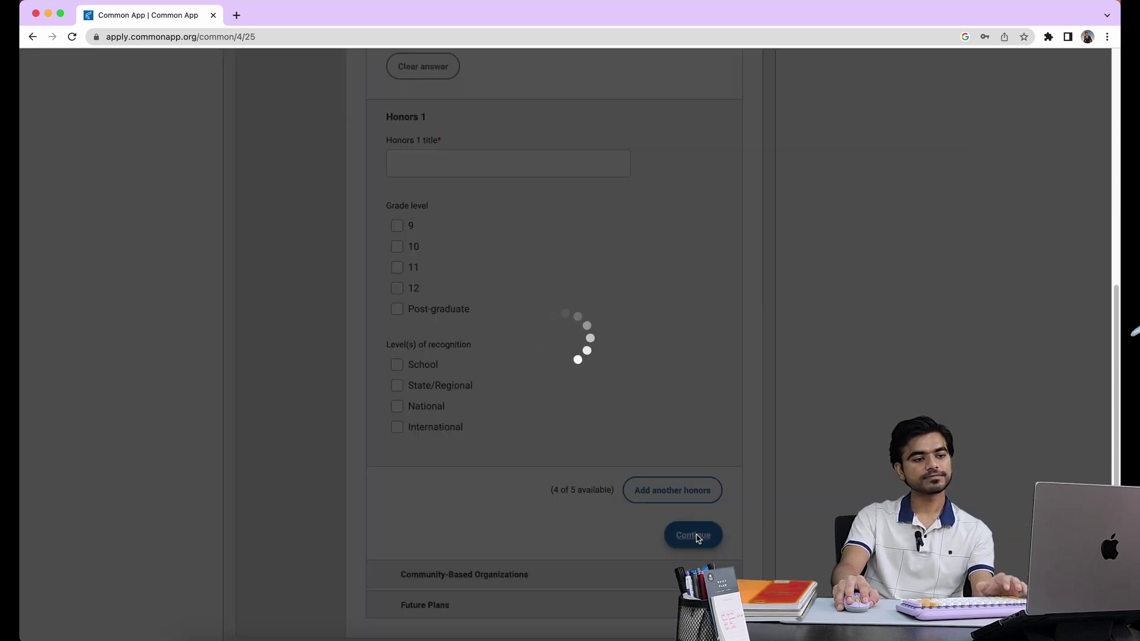
Report 0 community-based organizations and continue to Future Plans
scroll(590, 422, down, 3)
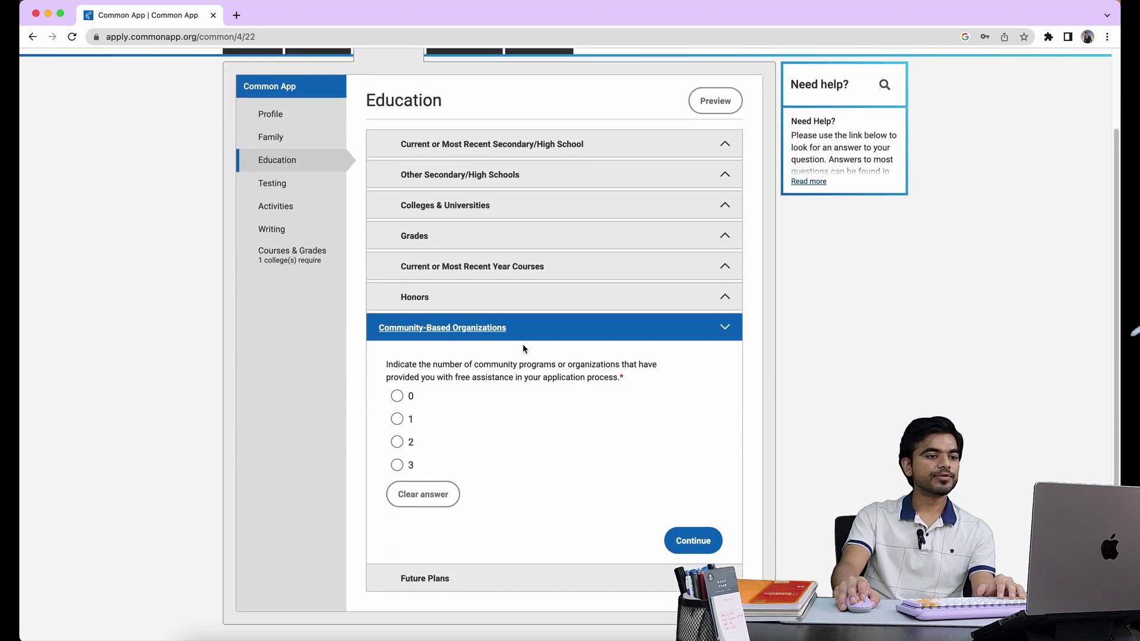
scroll(595, 377, down, 1)
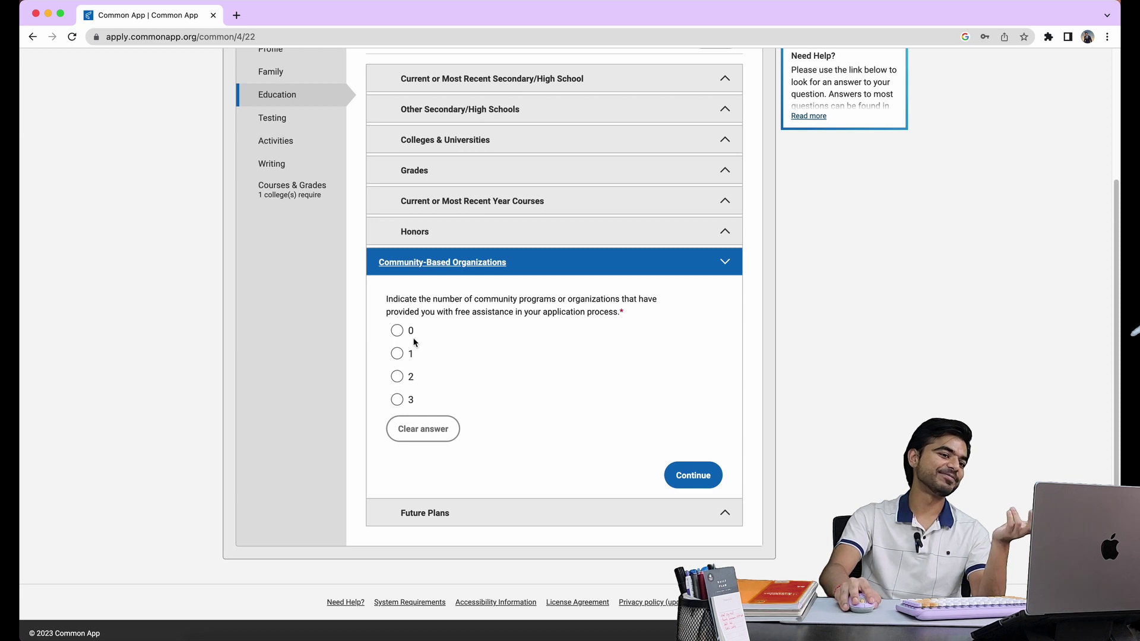
click(398, 331)
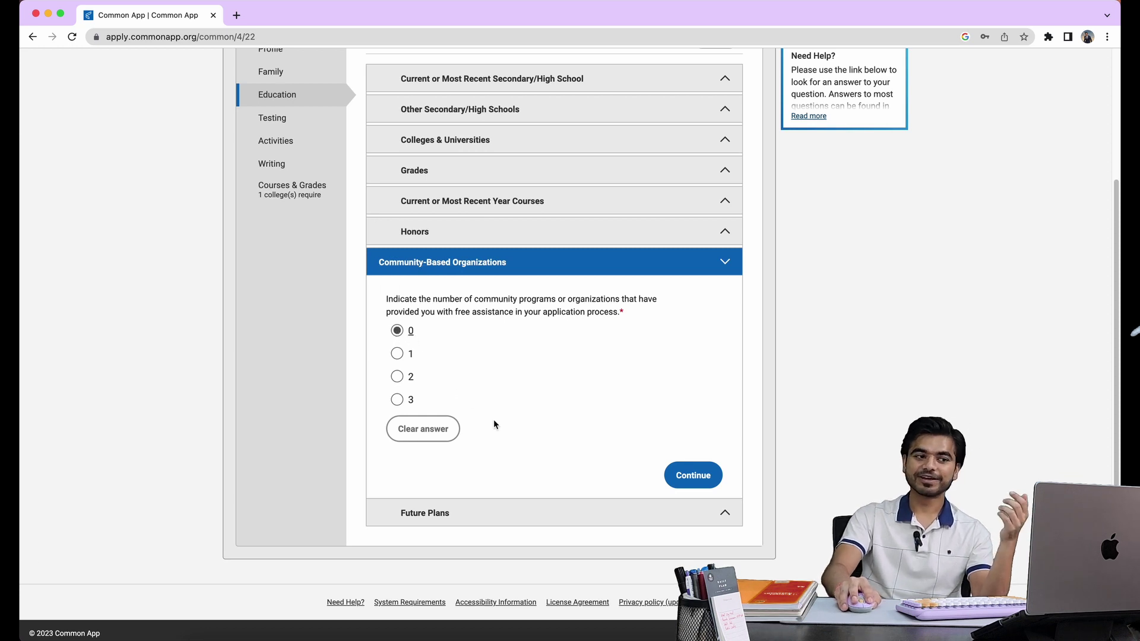
click(694, 481)
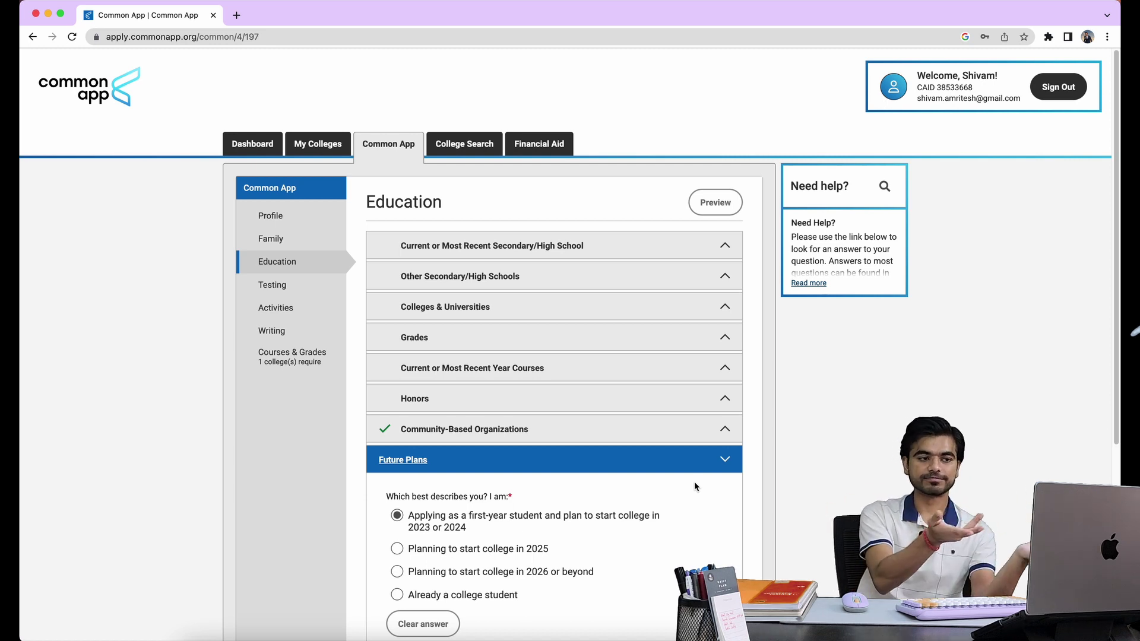
Set the highest intended degree to Master's (MA, MS)
scroll(695, 484, down, 3)
scroll(696, 486, down, 7)
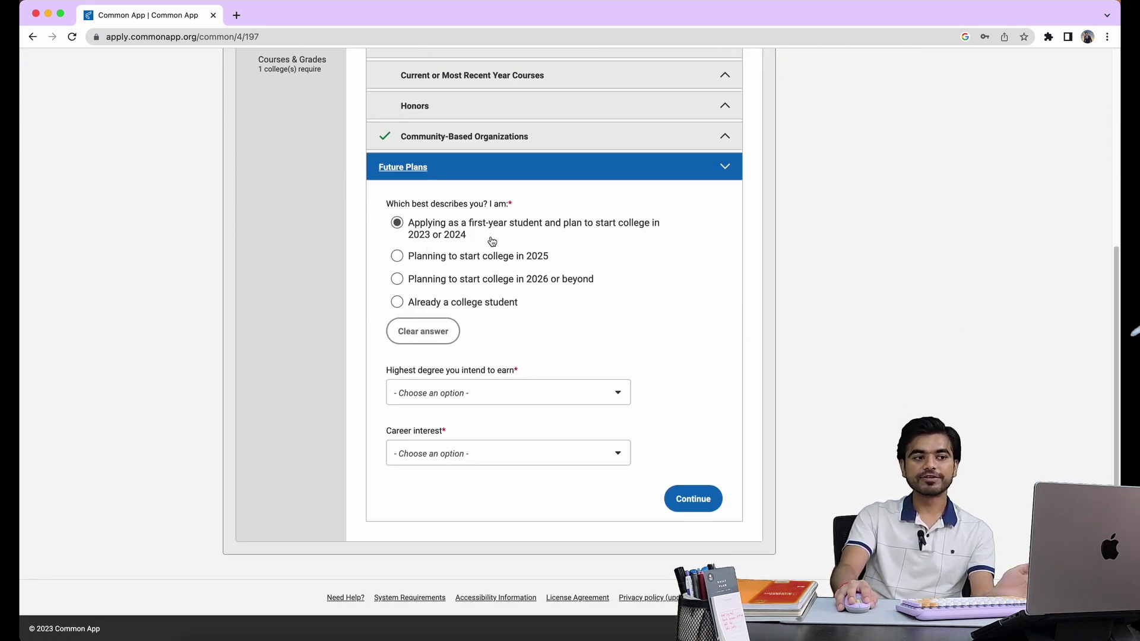
click(480, 390)
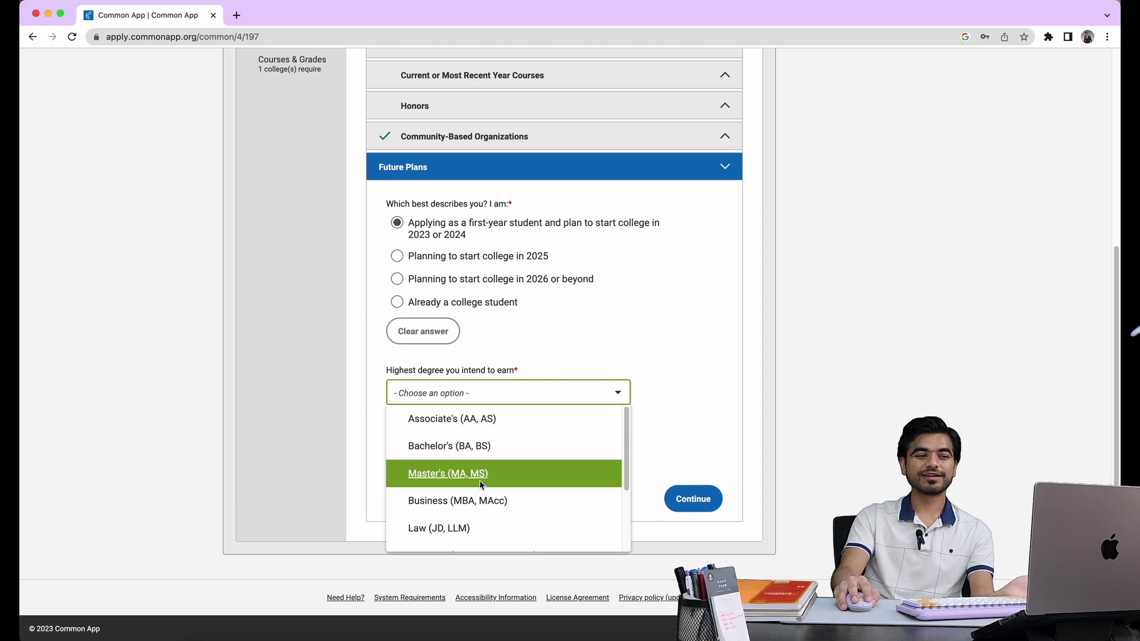
click(464, 478)
Choose Architect or urban planner as career interest and continue to Testing
click(477, 456)
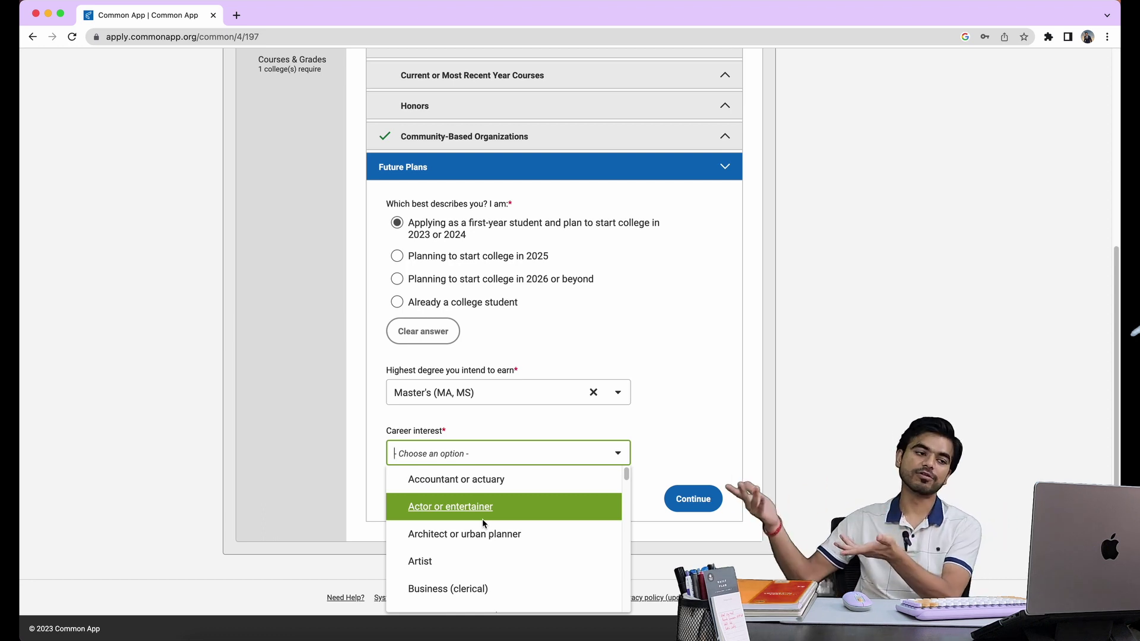
scroll(483, 519, down, 5)
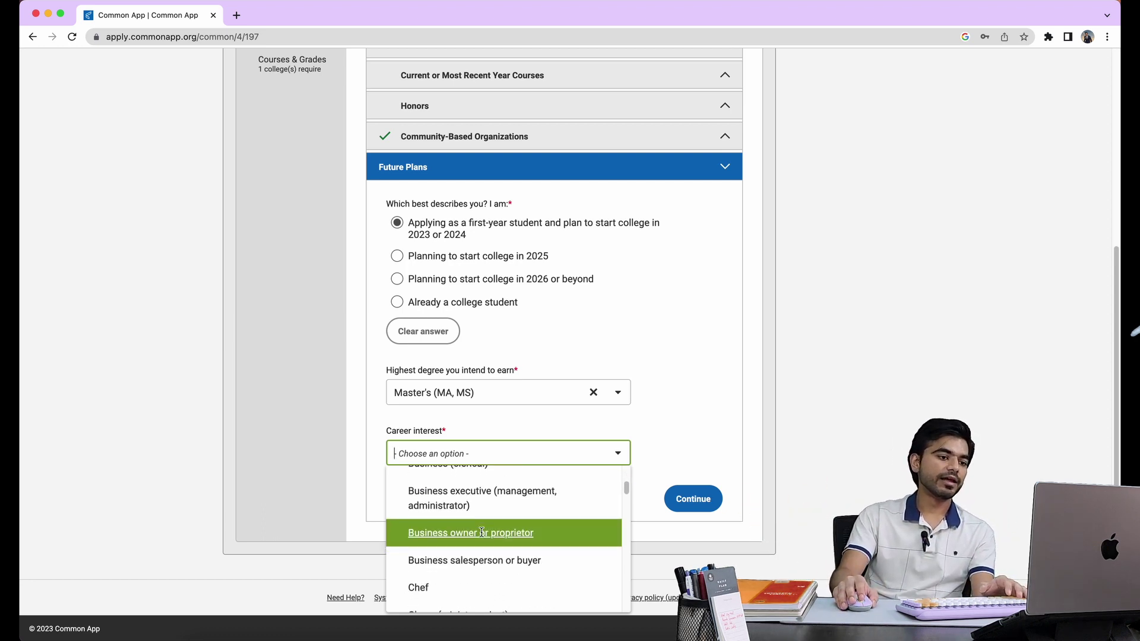
scroll(483, 522, up, 4)
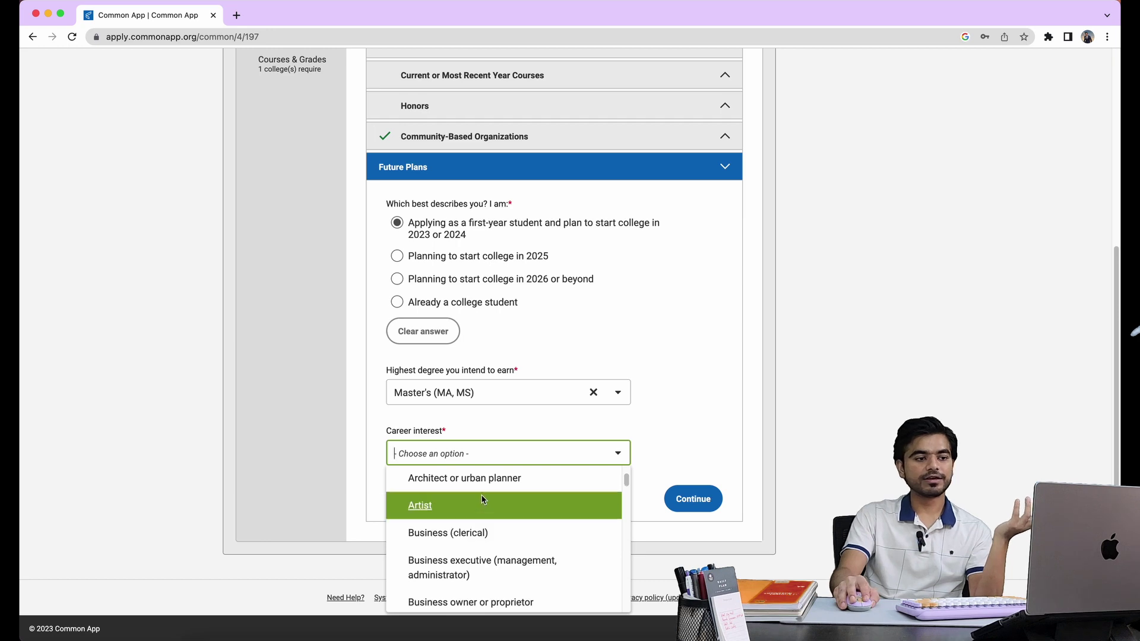
click(494, 478)
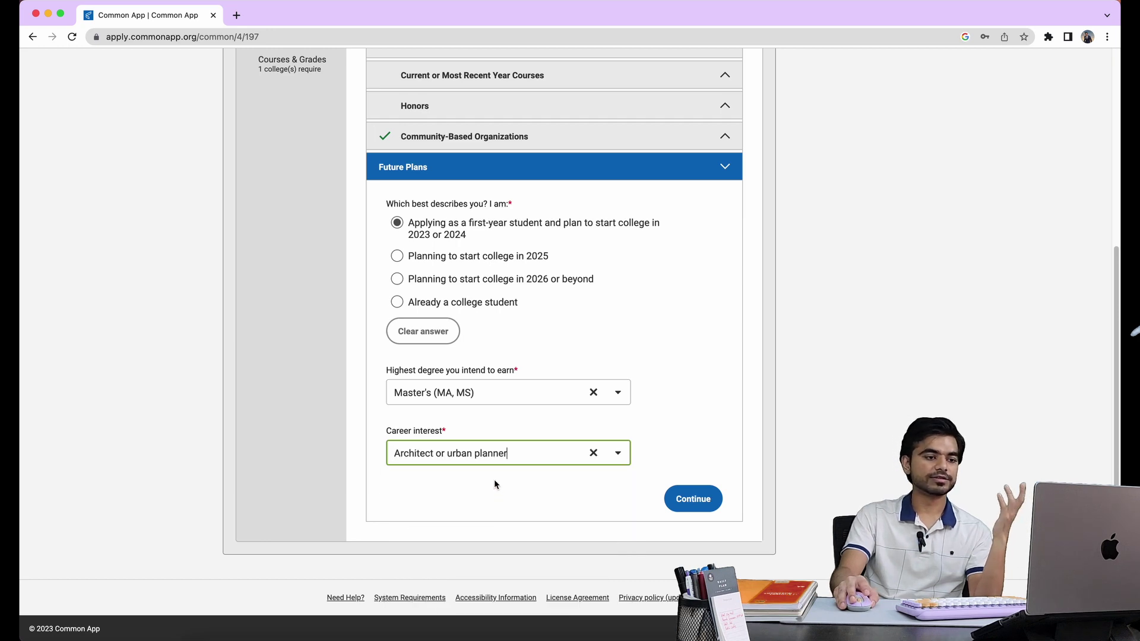
click(671, 506)
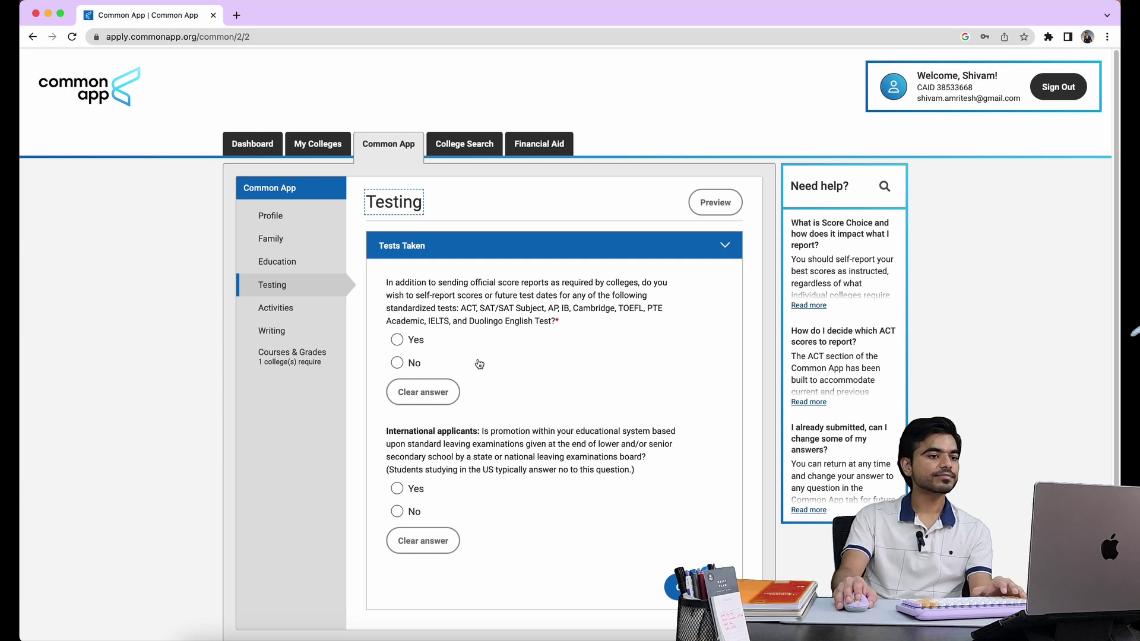
Answer Yes to self-reporting test scores, then go to the Activities section
scroll(479, 364, down, 1)
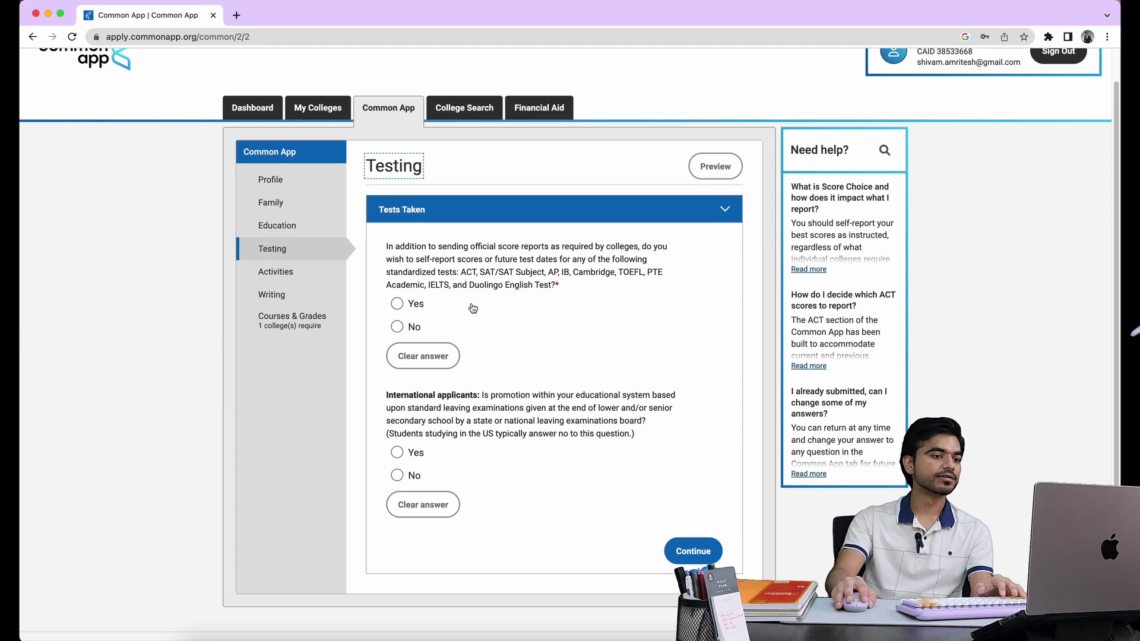
click(403, 306)
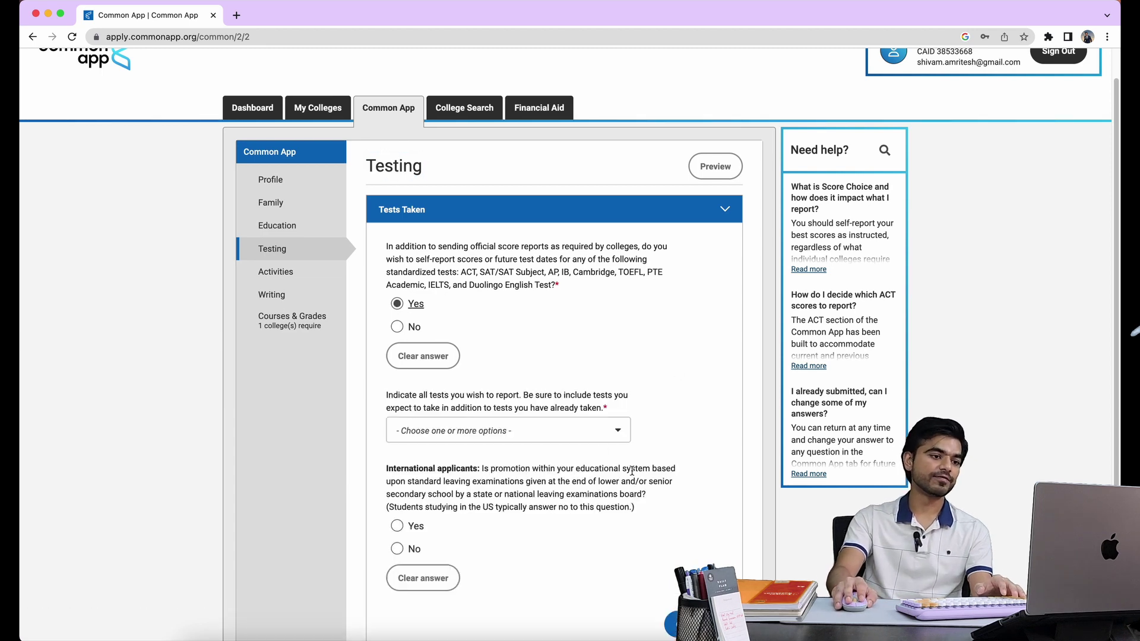
scroll(635, 441, down, 3)
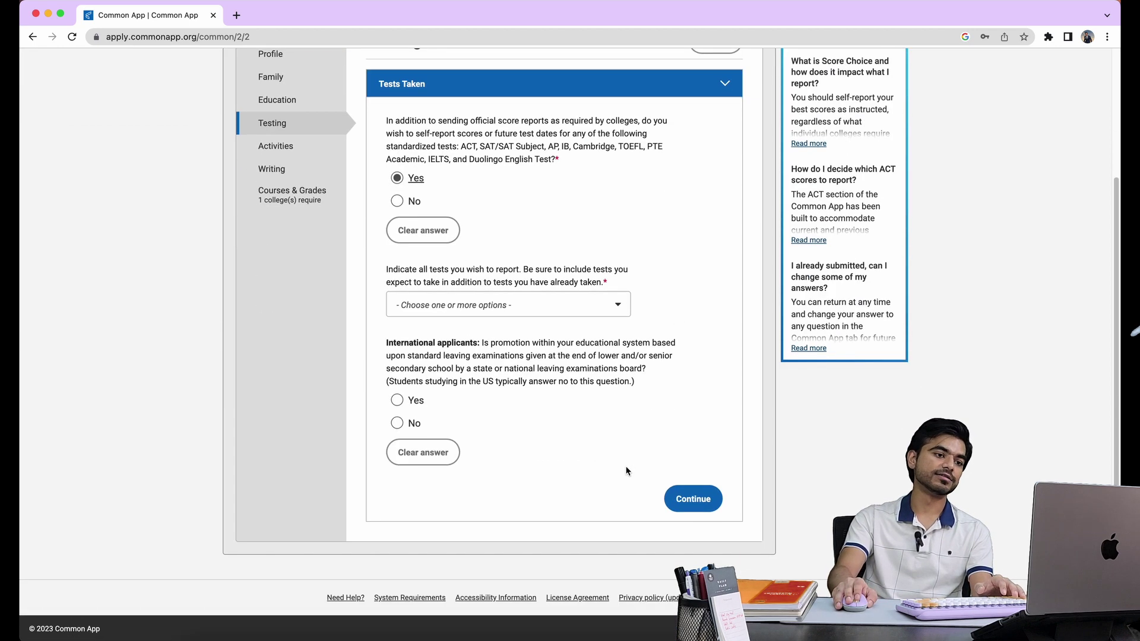
click(285, 146)
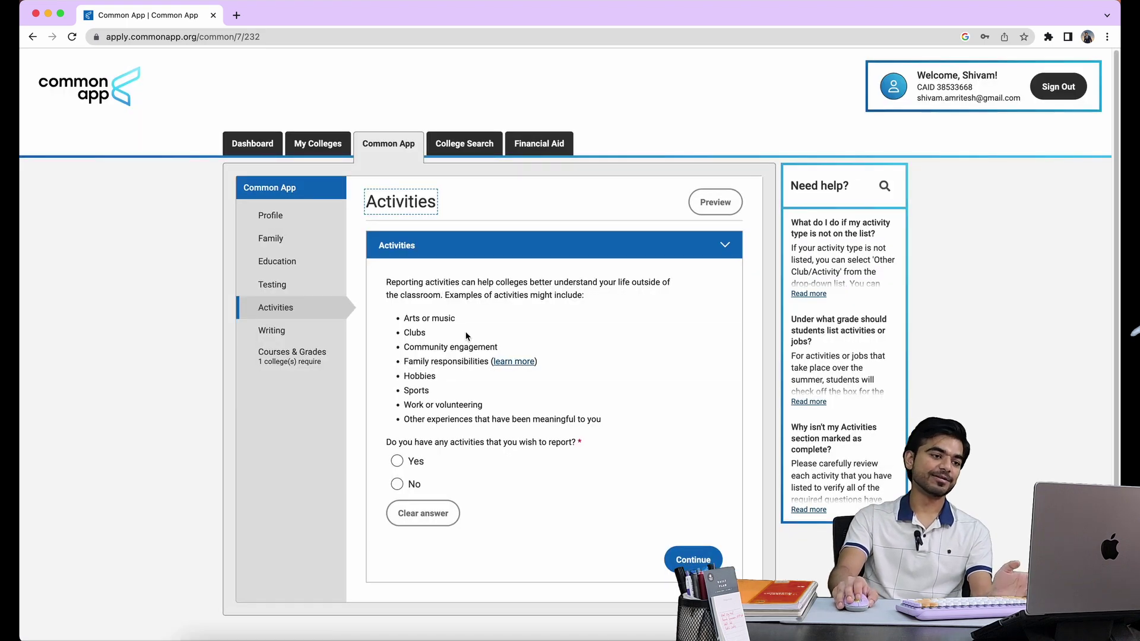
Answer Yes to reporting activities so the blank Activity 1 form appears
scroll(465, 333, down, 2)
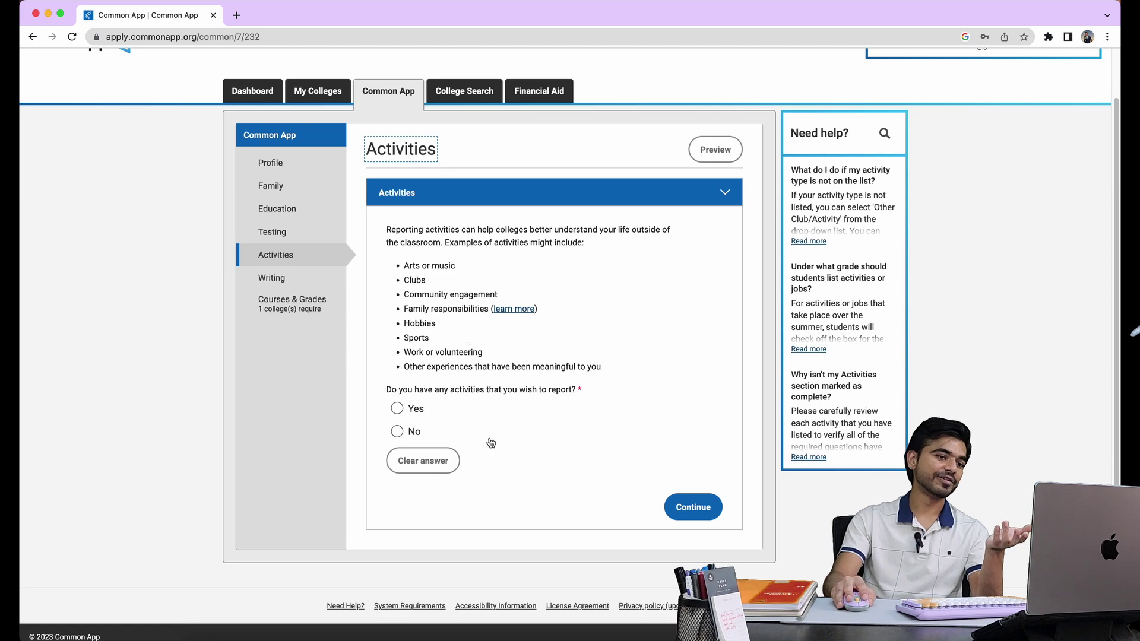
click(397, 409)
click(397, 409)
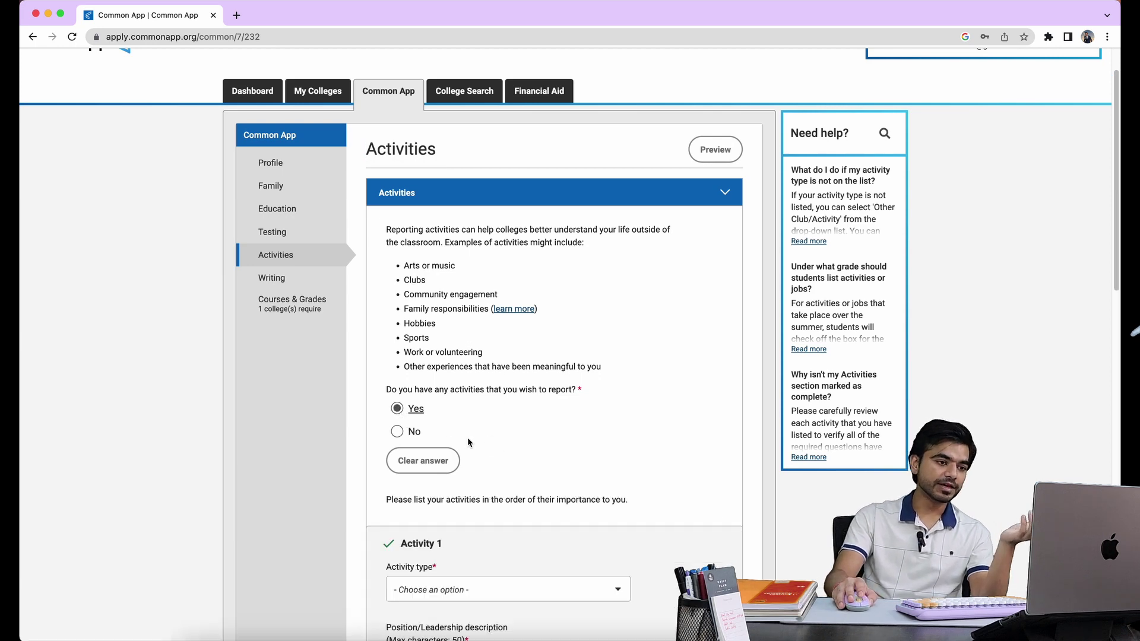
scroll(492, 455, down, 15)
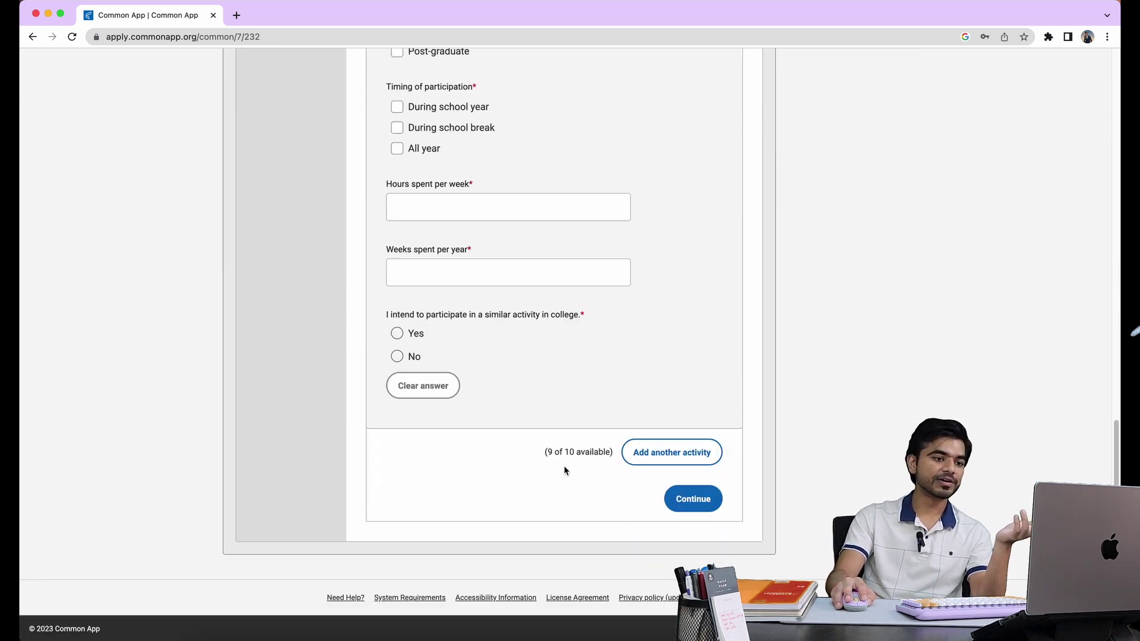
drag(539, 458, 611, 457)
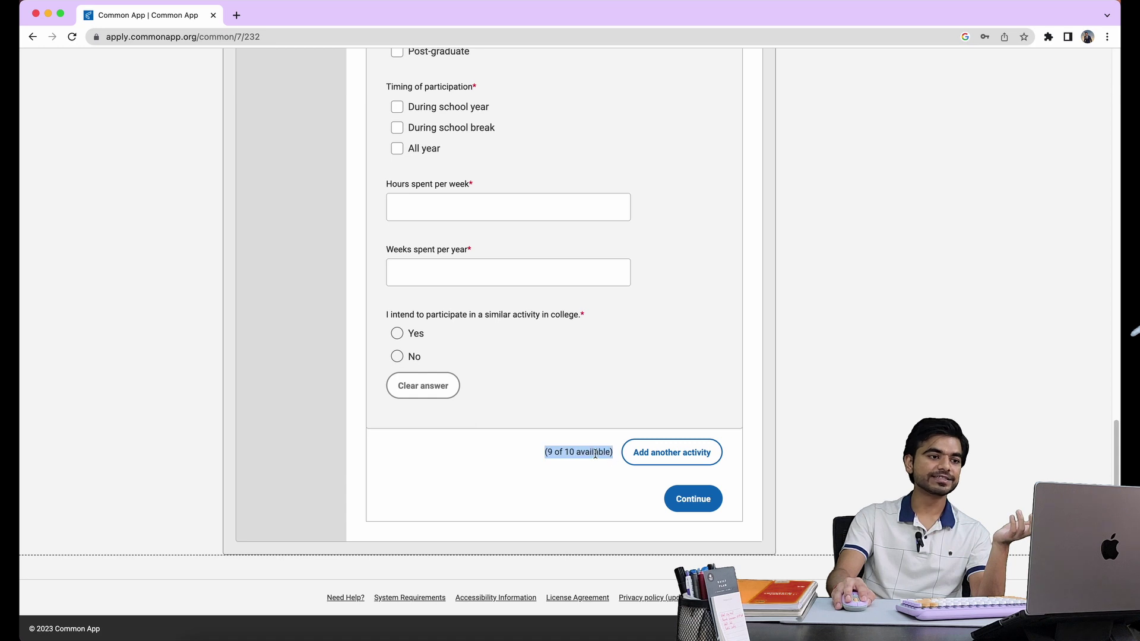
scroll(408, 236, up, 5)
scroll(408, 235, up, 6)
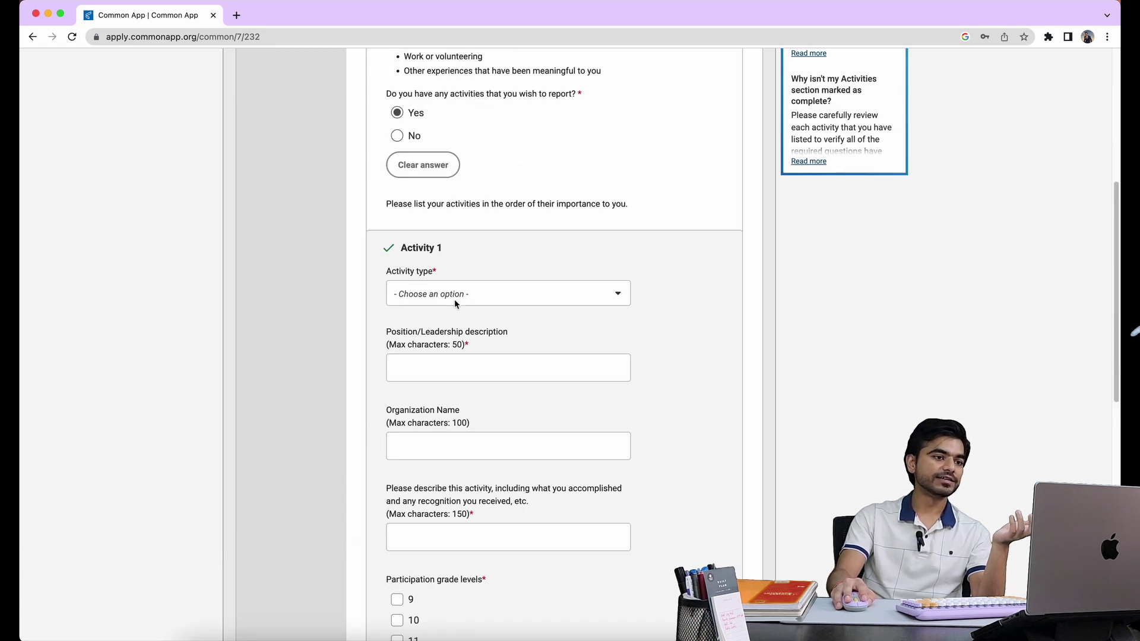
scroll(456, 302, down, 1)
Set the Activity 1 type to Internship
click(466, 222)
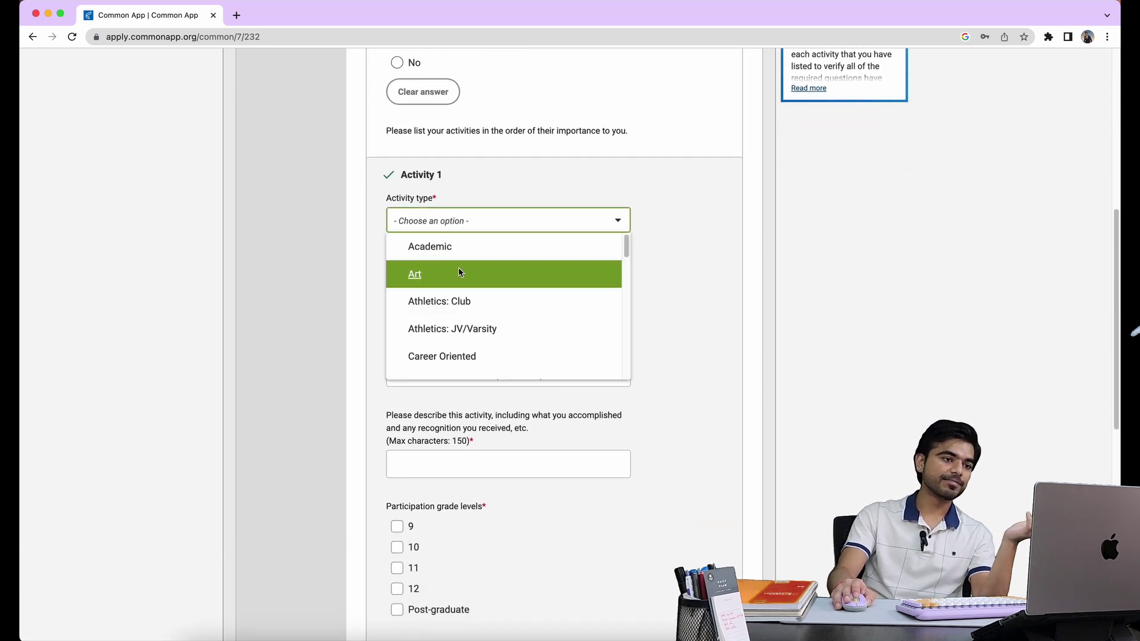
scroll(464, 279, down, 5)
scroll(465, 279, down, 2)
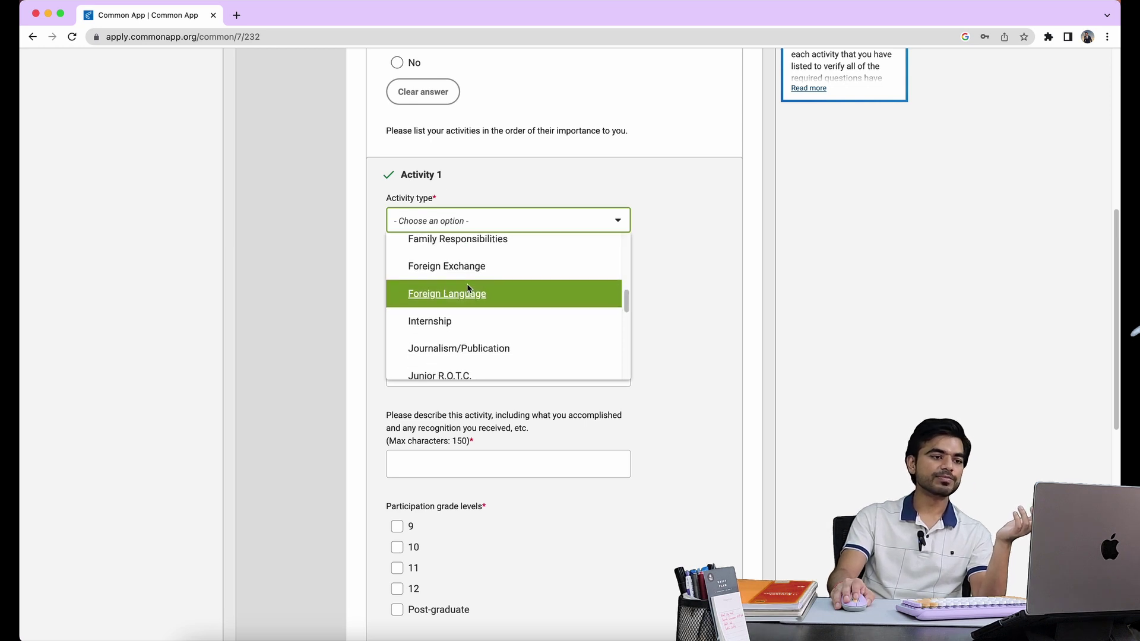
click(466, 323)
Enter position 'intern', organization 'SKYtech' and description 'marketing'
scroll(466, 324, down, 1)
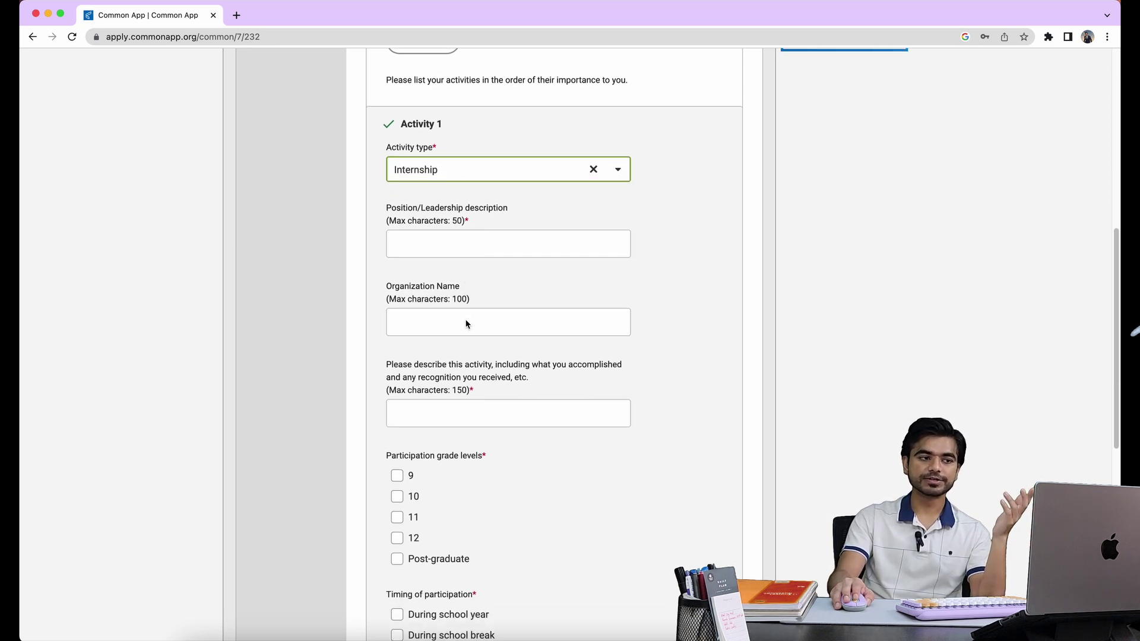
click(457, 236)
text(intern)
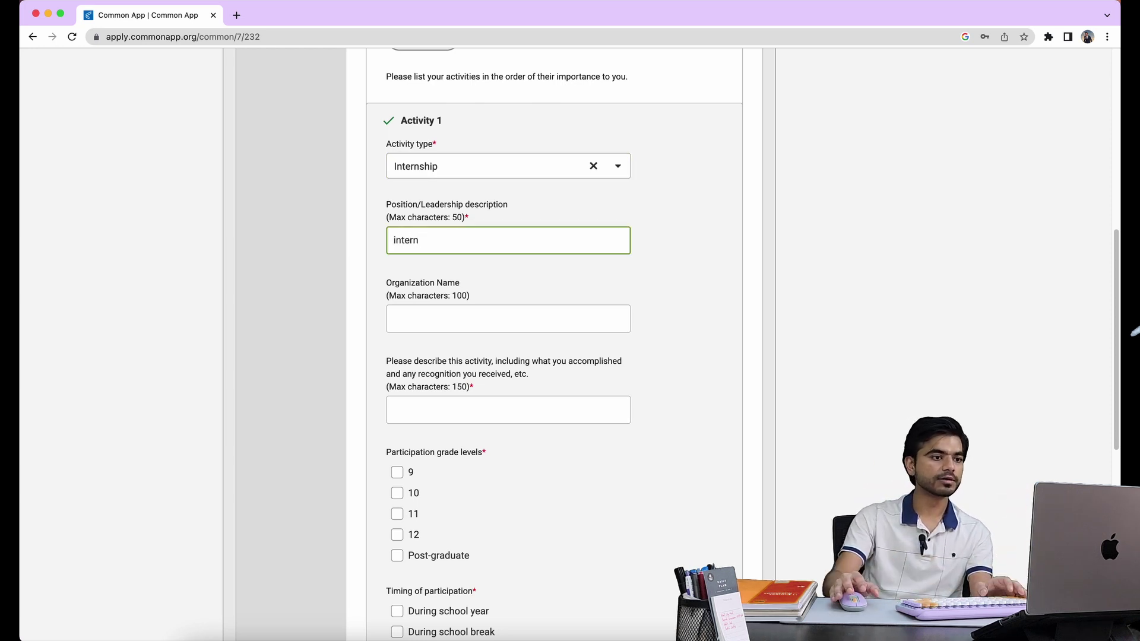
click(455, 323)
text(SKYT)
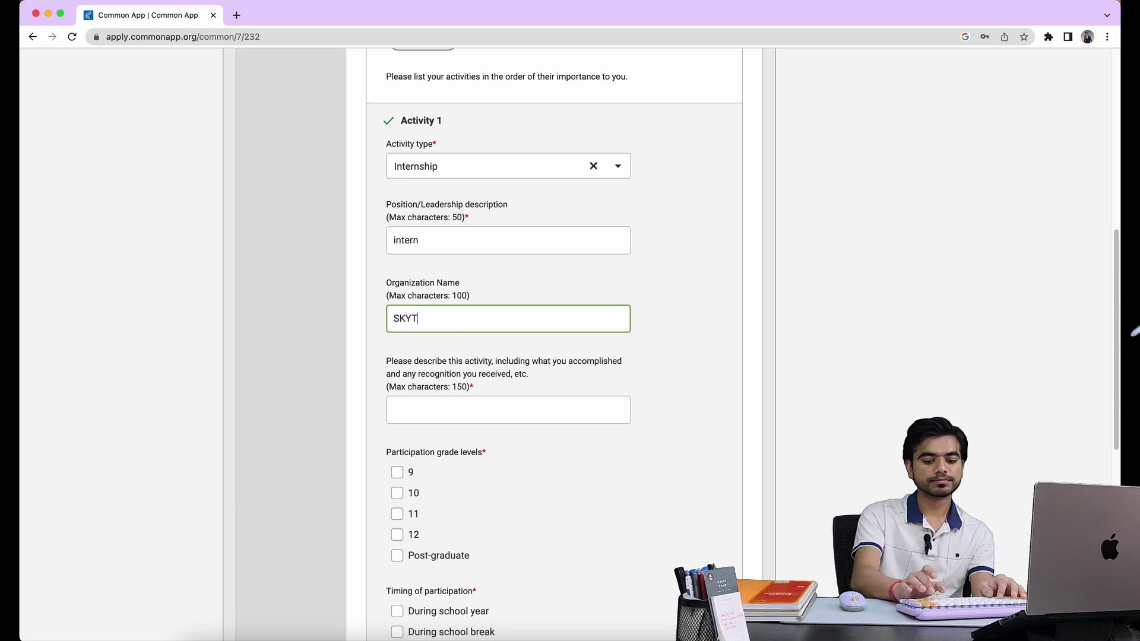
text(tech)
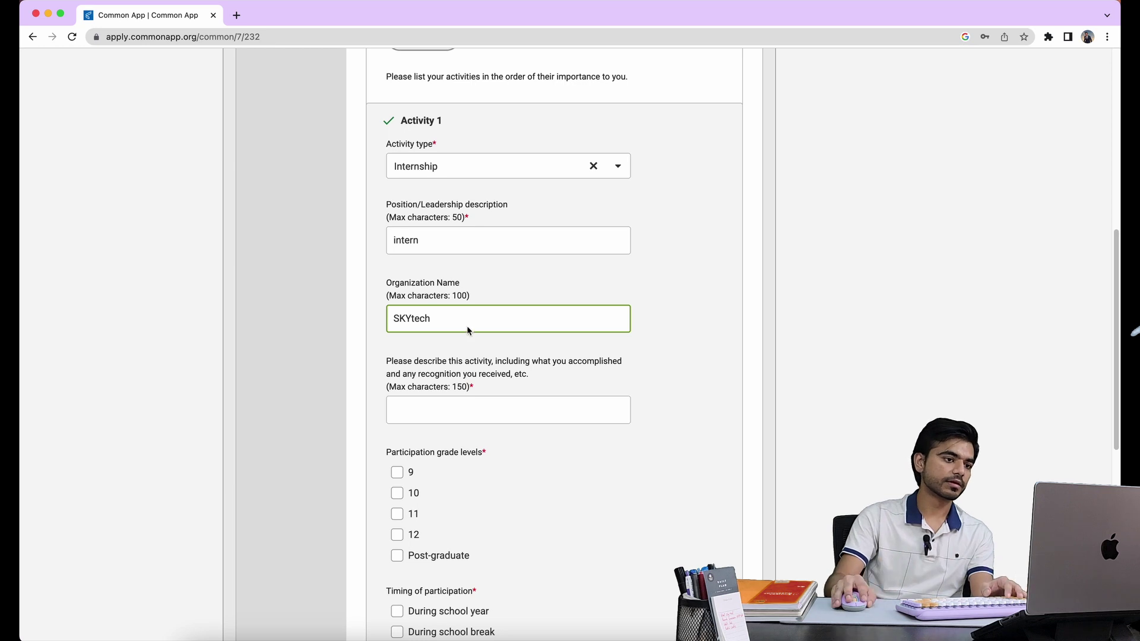
click(478, 413)
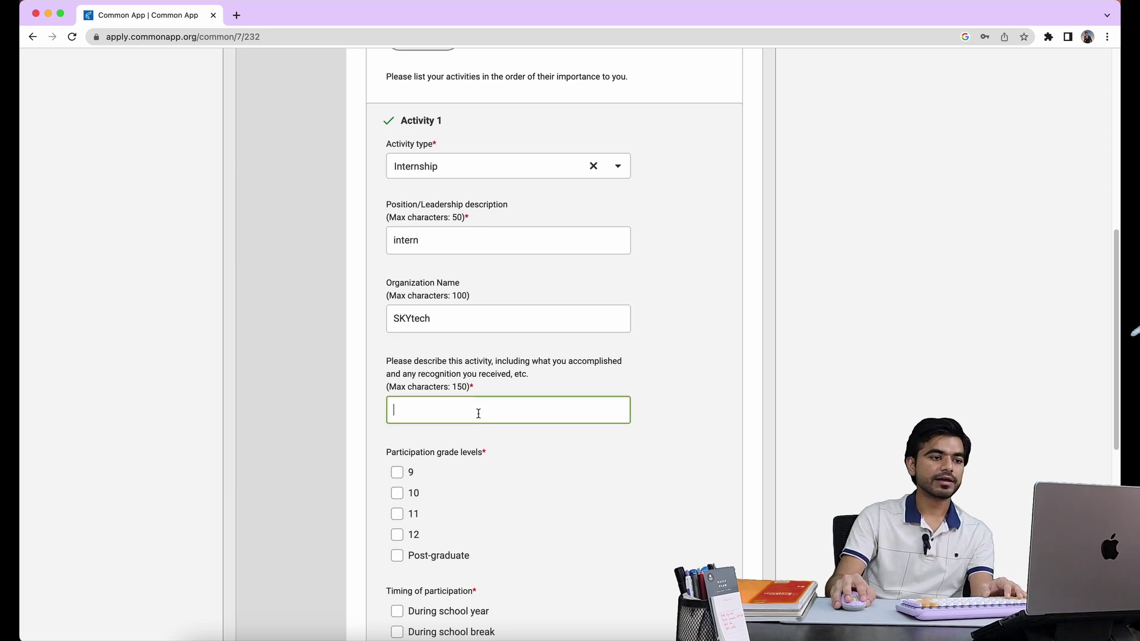
text(marketing)
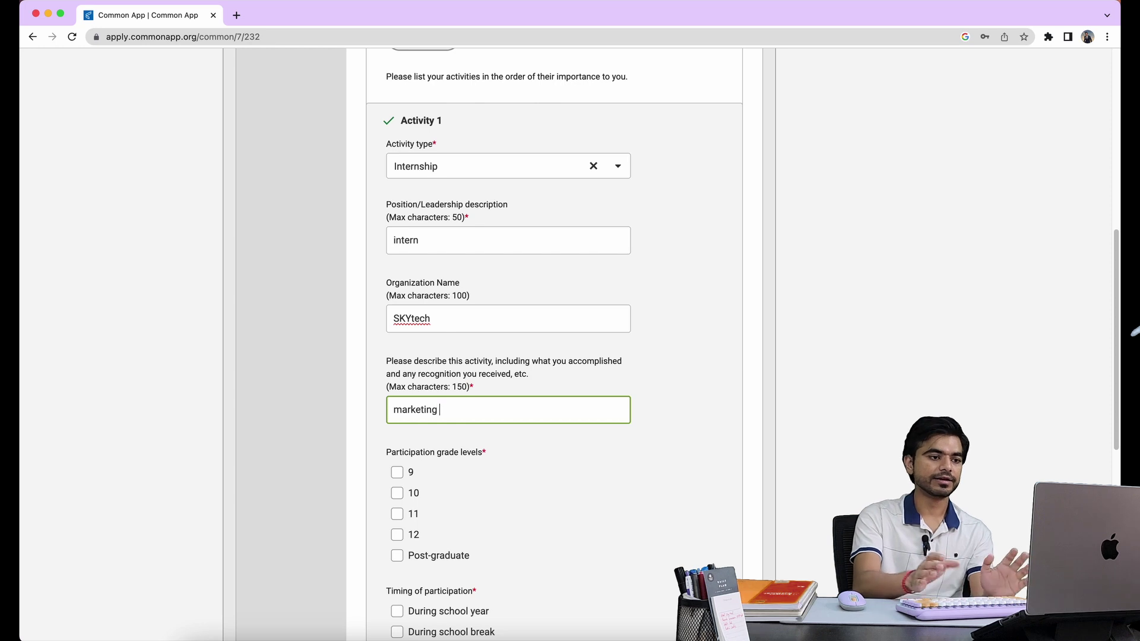
scroll(483, 425, down, 1)
Tick grade 11 and try the school-year, school-break and all-year timing checkboxes
click(397, 460)
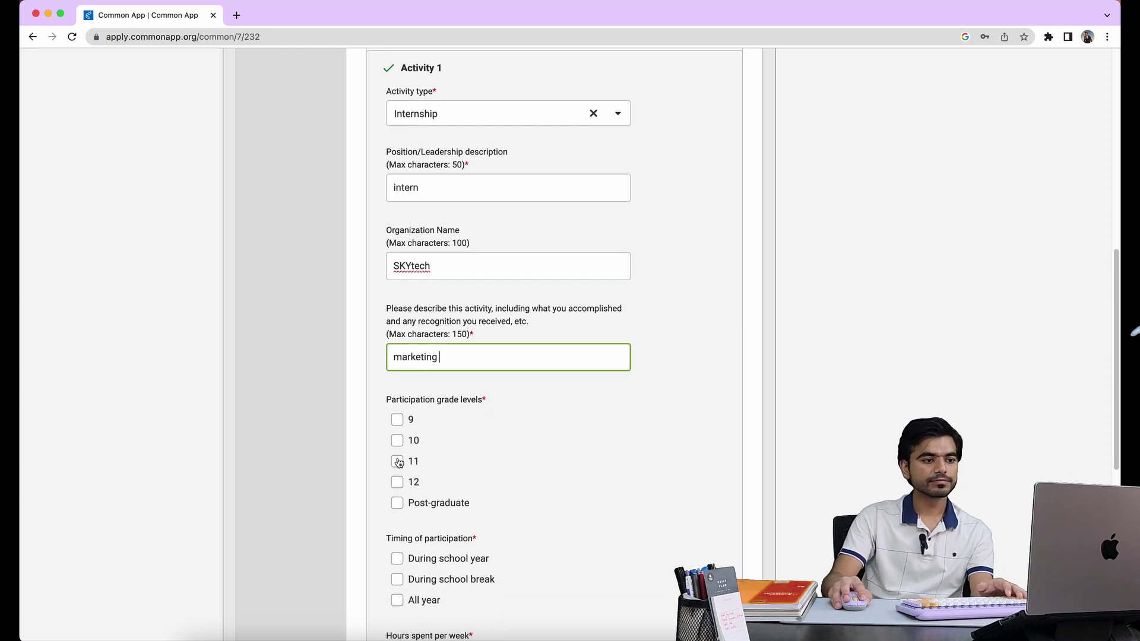
scroll(479, 467, down, 4)
scroll(480, 466, down, 1)
click(398, 319)
click(398, 340)
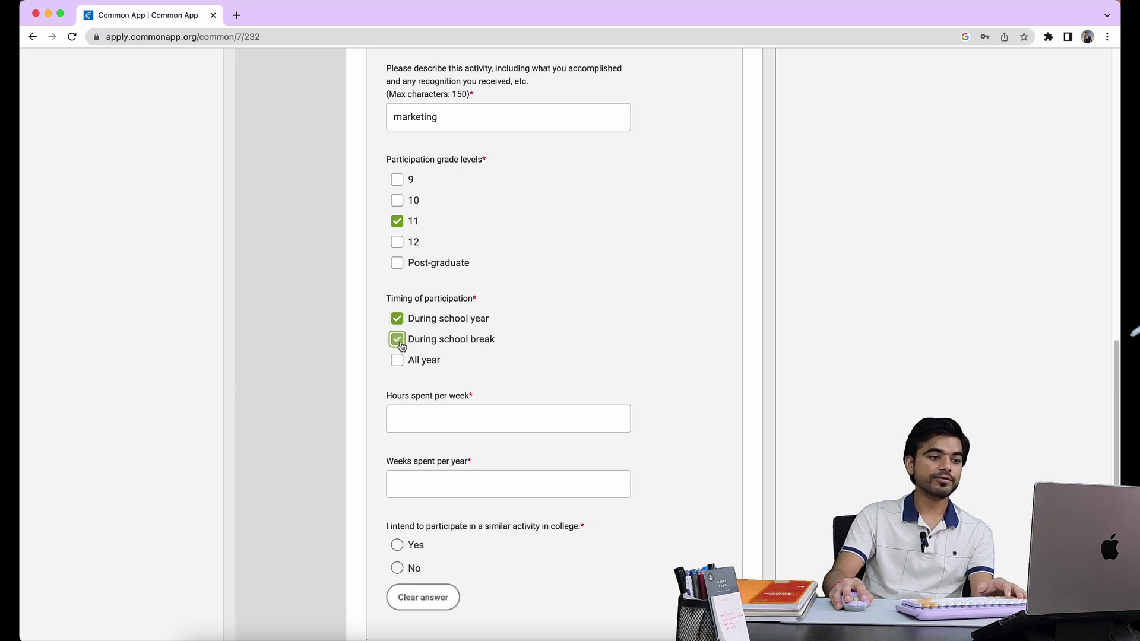
click(397, 319)
click(397, 359)
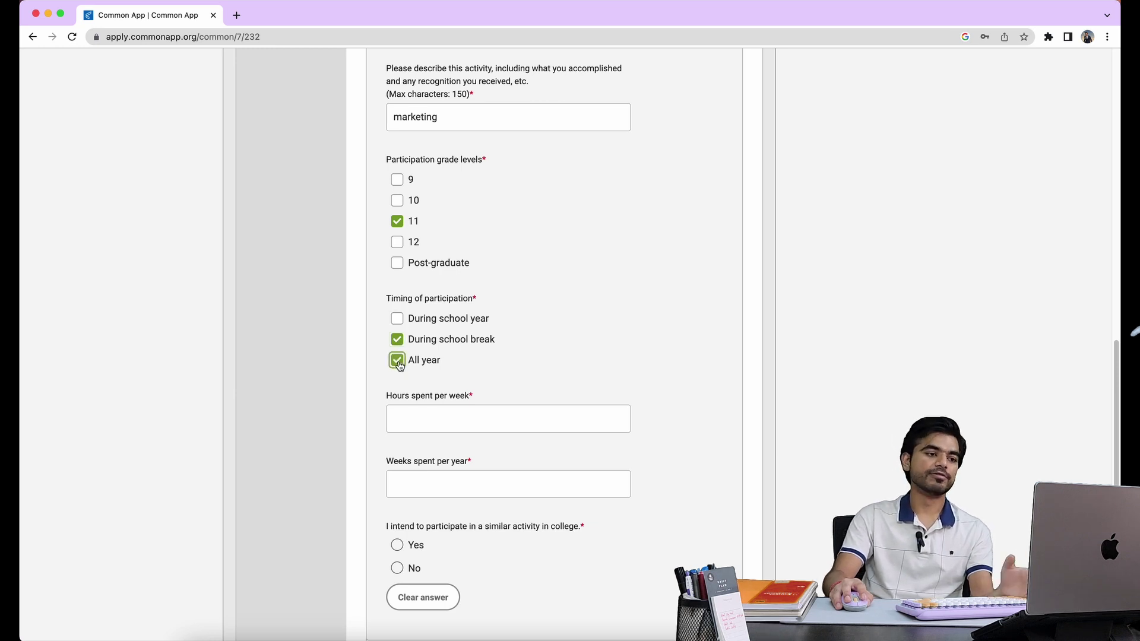
click(397, 339)
click(398, 360)
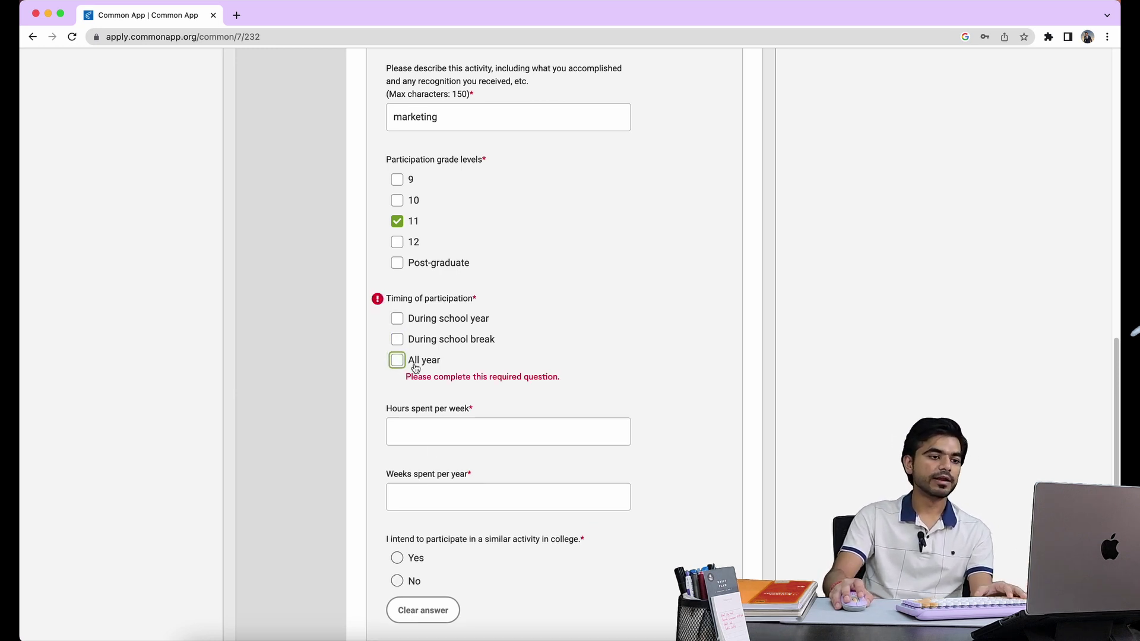
scroll(468, 465, down, 1)
scroll(468, 468, down, 3)
Mark the activity as All year and answer Yes to continuing it in college
click(470, 309)
click(460, 378)
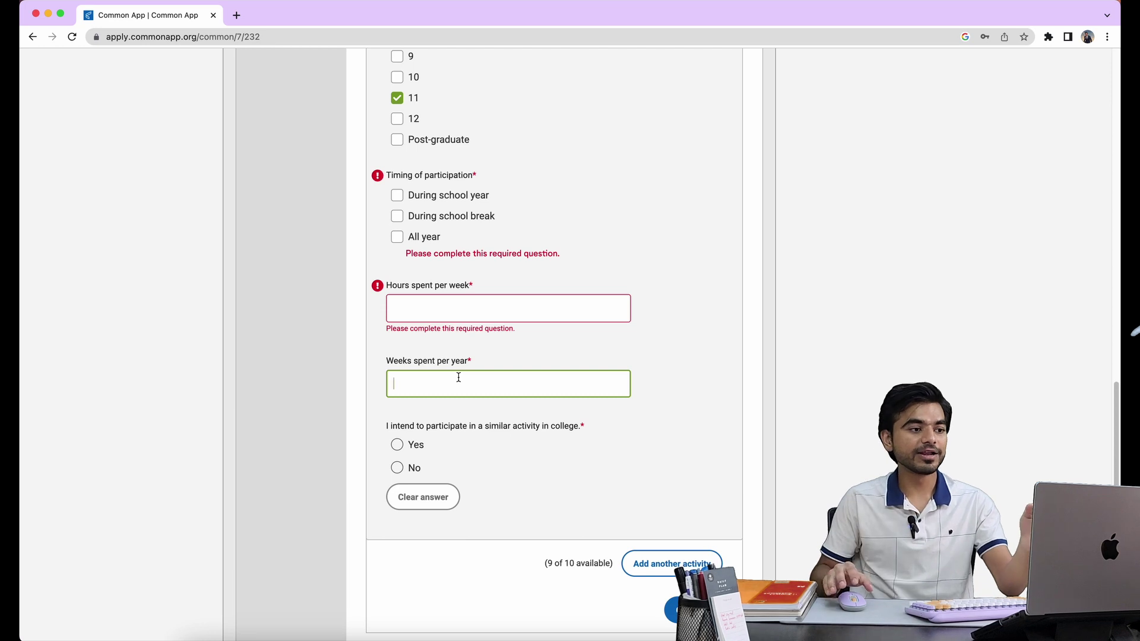
scroll(450, 376, down, 3)
scroll(450, 376, up, 6)
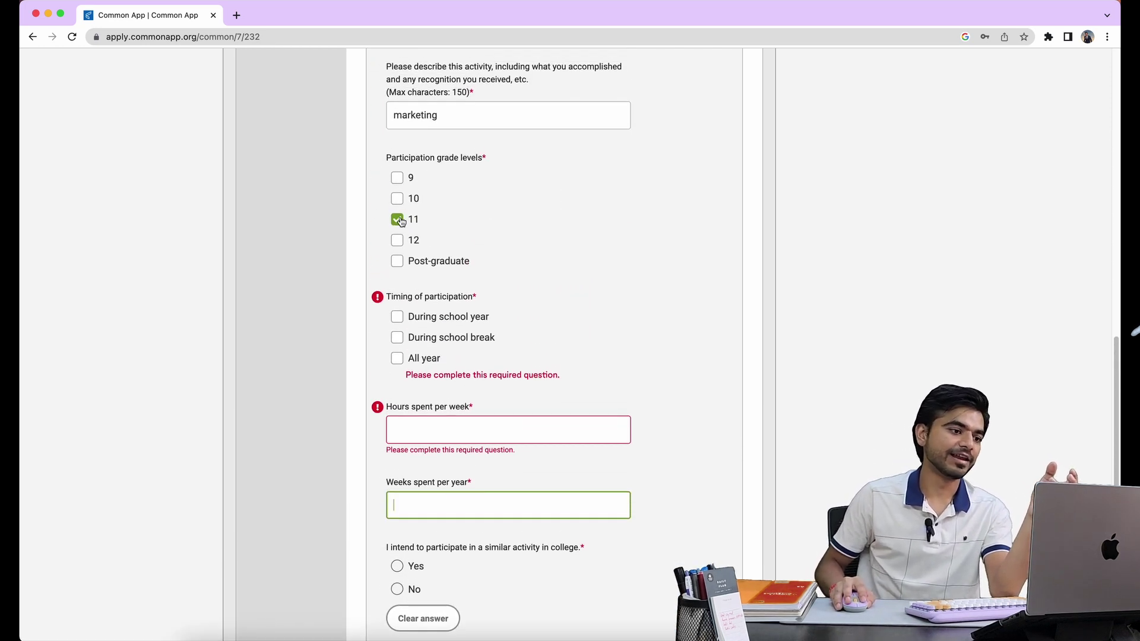
click(398, 360)
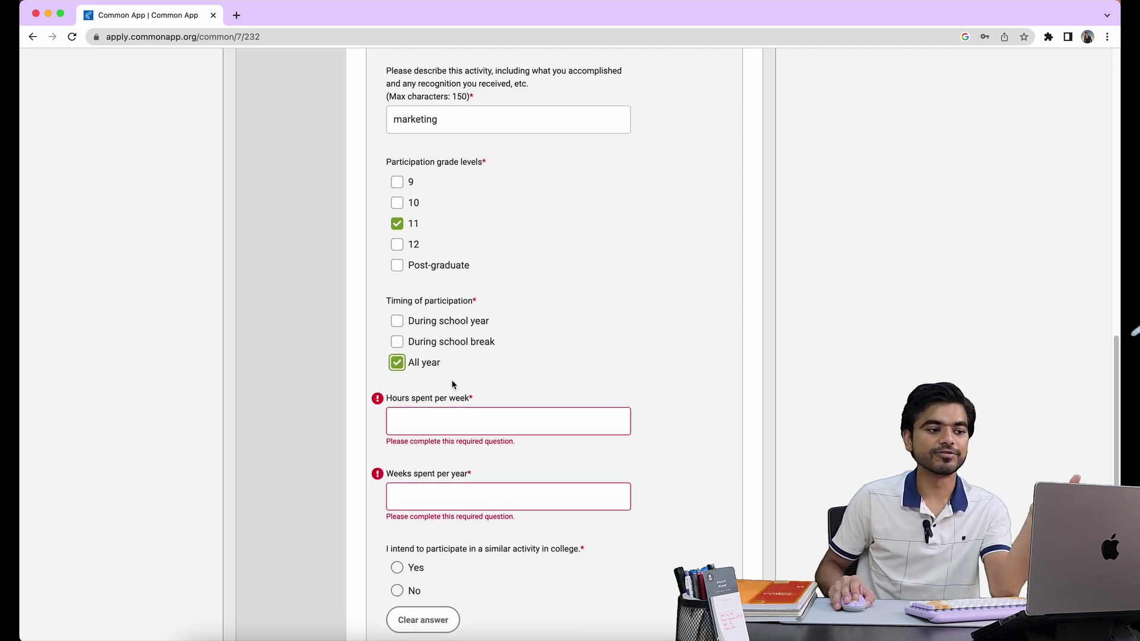
scroll(453, 384, down, 6)
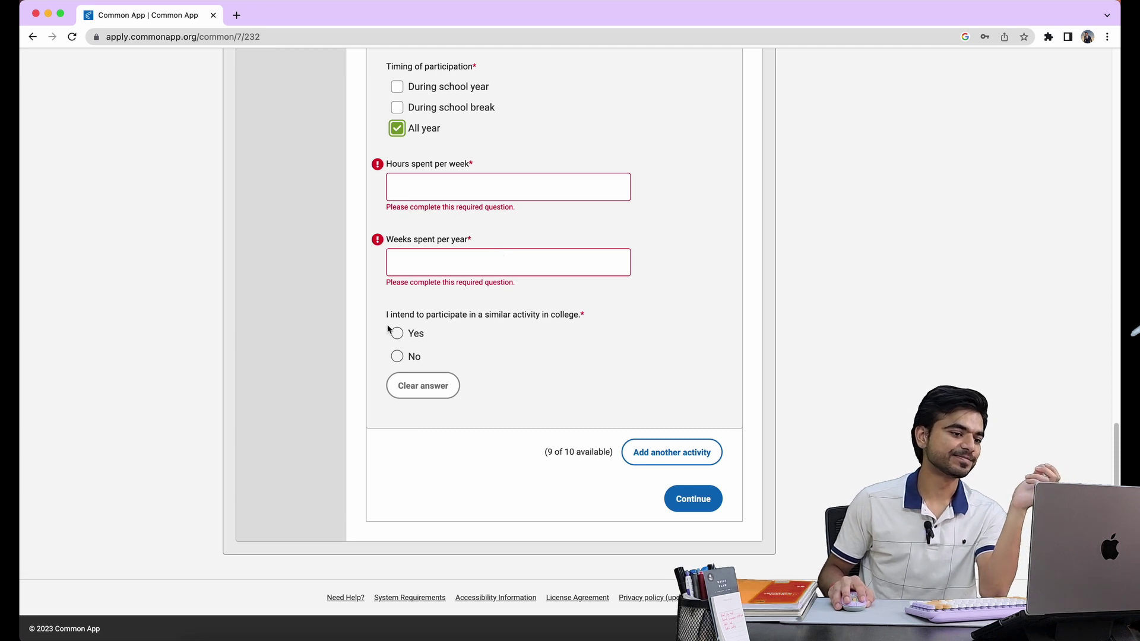
click(402, 335)
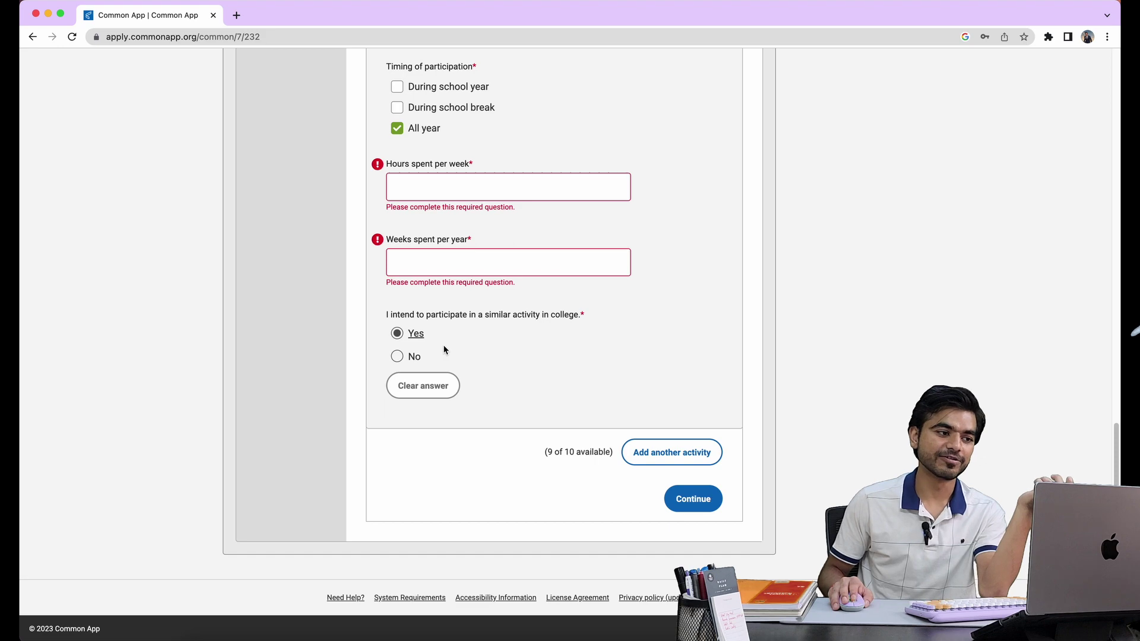
scroll(443, 347, up, 20)
scroll(446, 350, up, 3)
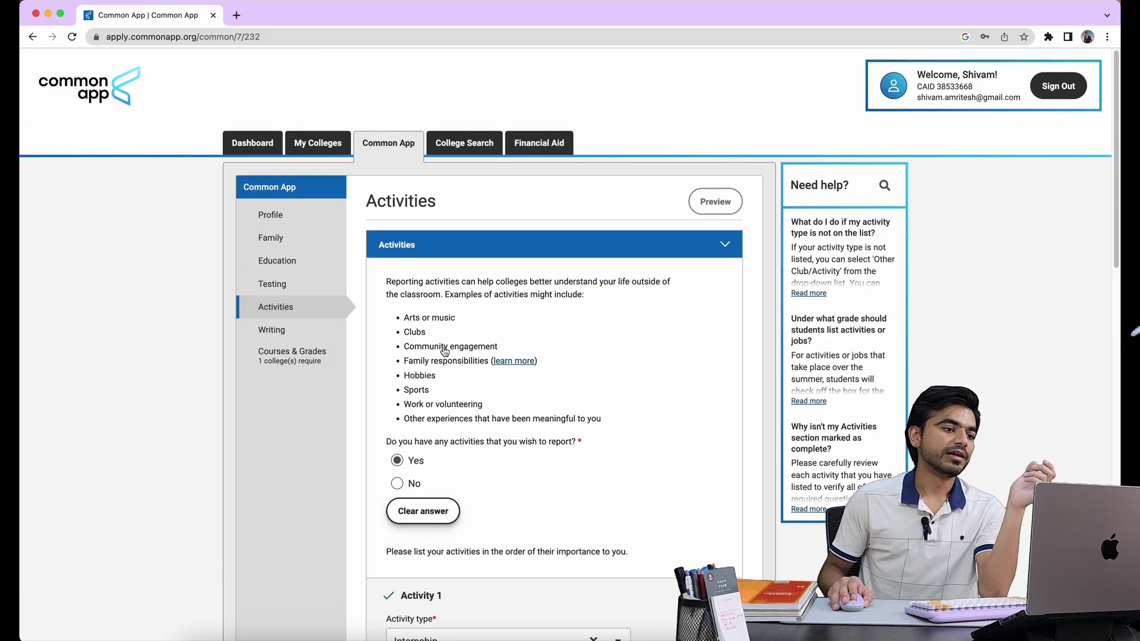
scroll(462, 349, down, 3)
scroll(462, 349, down, 6)
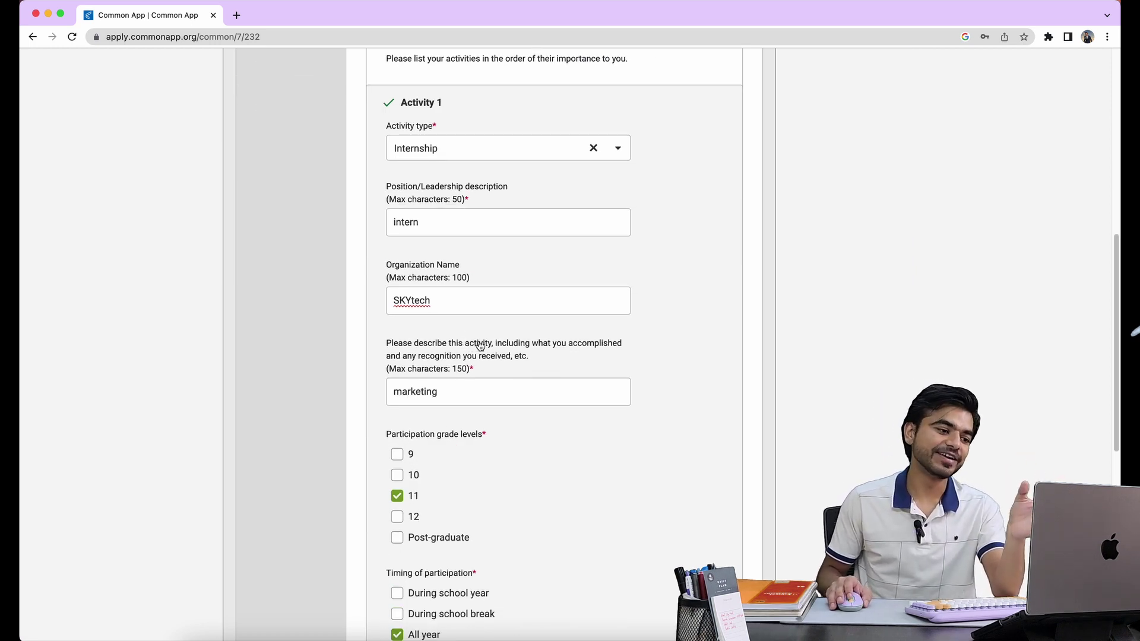
scroll(479, 346, down, 3)
scroll(484, 350, down, 1)
scroll(484, 350, up, 7)
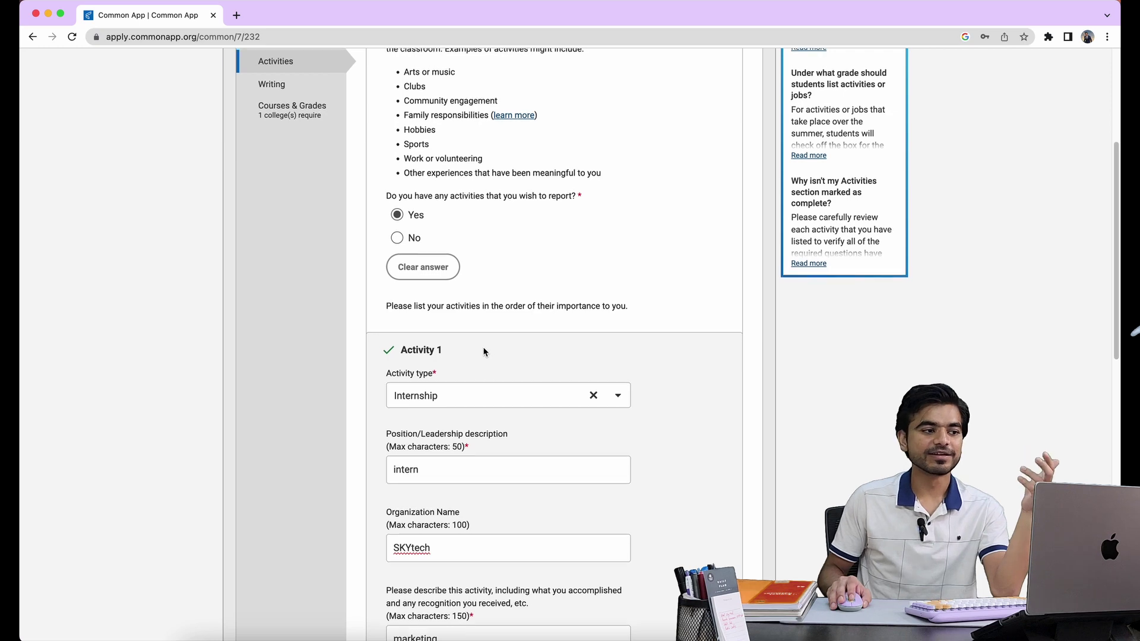
scroll(484, 352, up, 4)
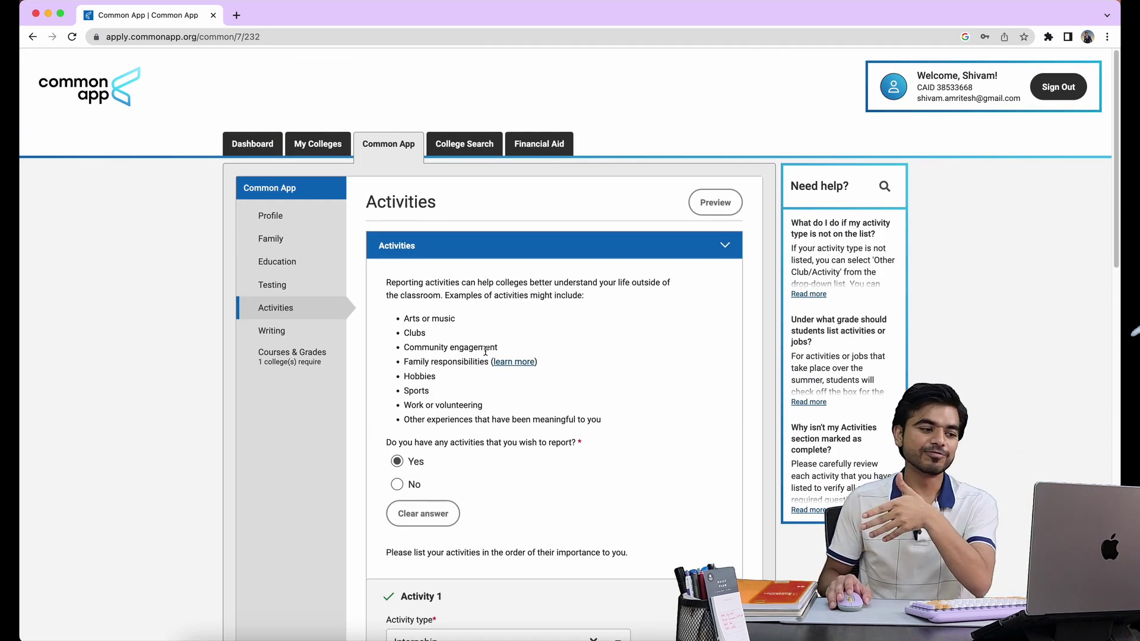
scroll(485, 351, down, 6)
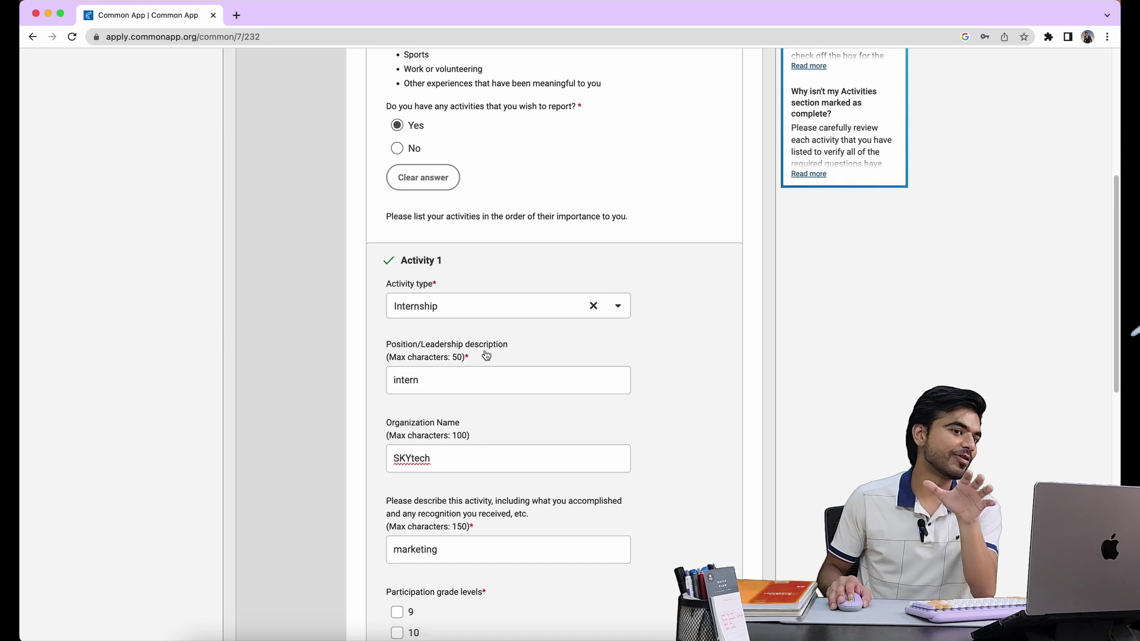
scroll(486, 351, down, 4)
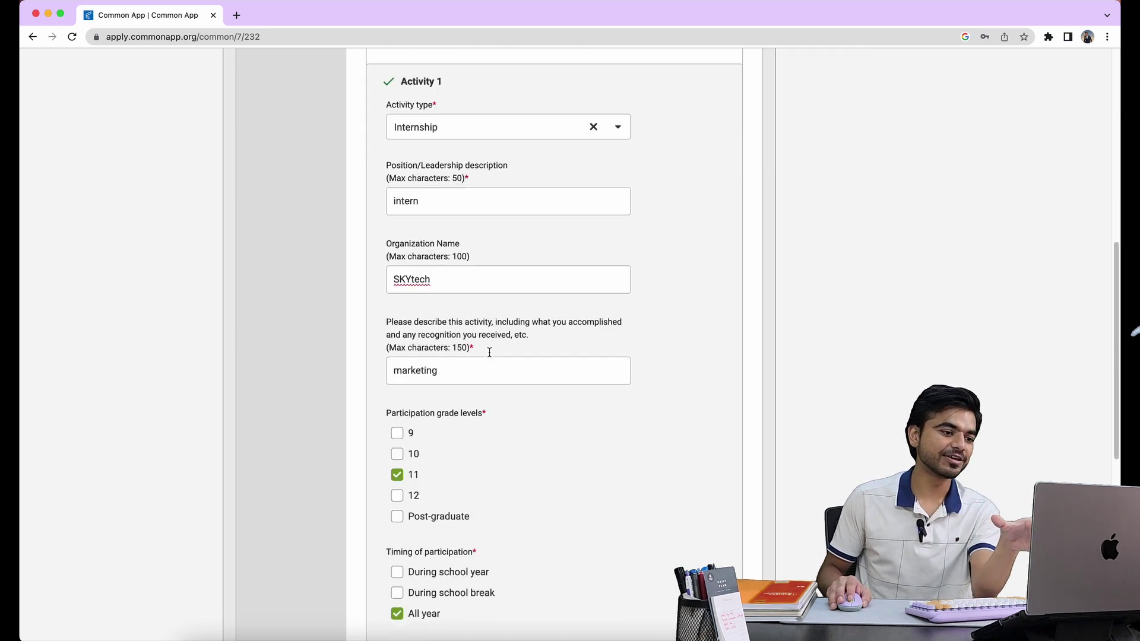
scroll(487, 356, up, 1)
scroll(488, 359, up, 7)
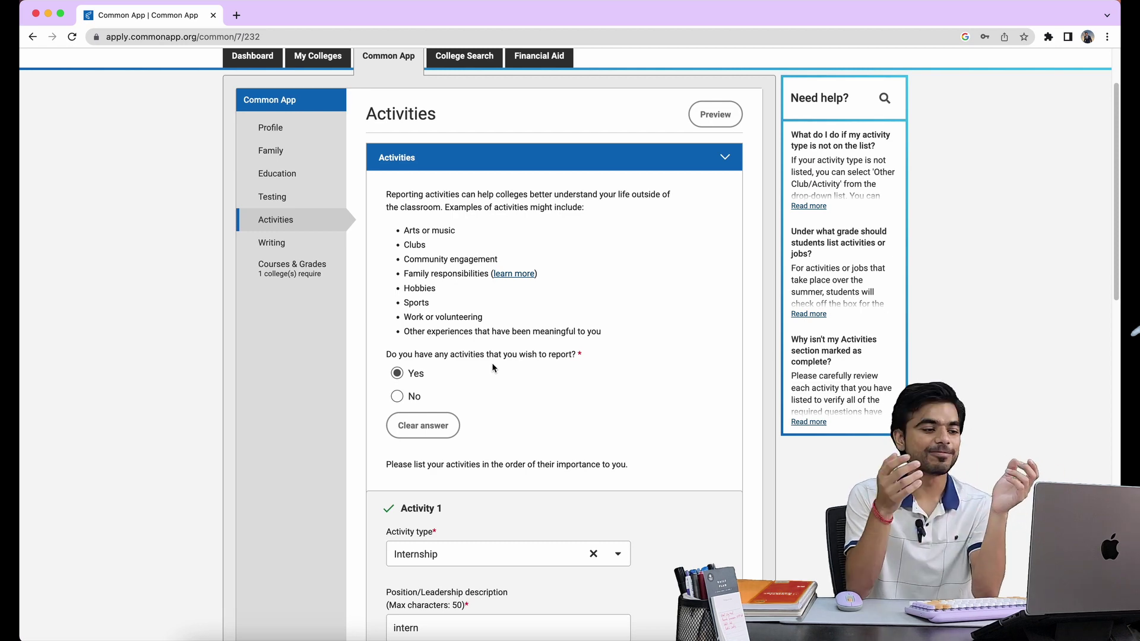
scroll(466, 367, down, 5)
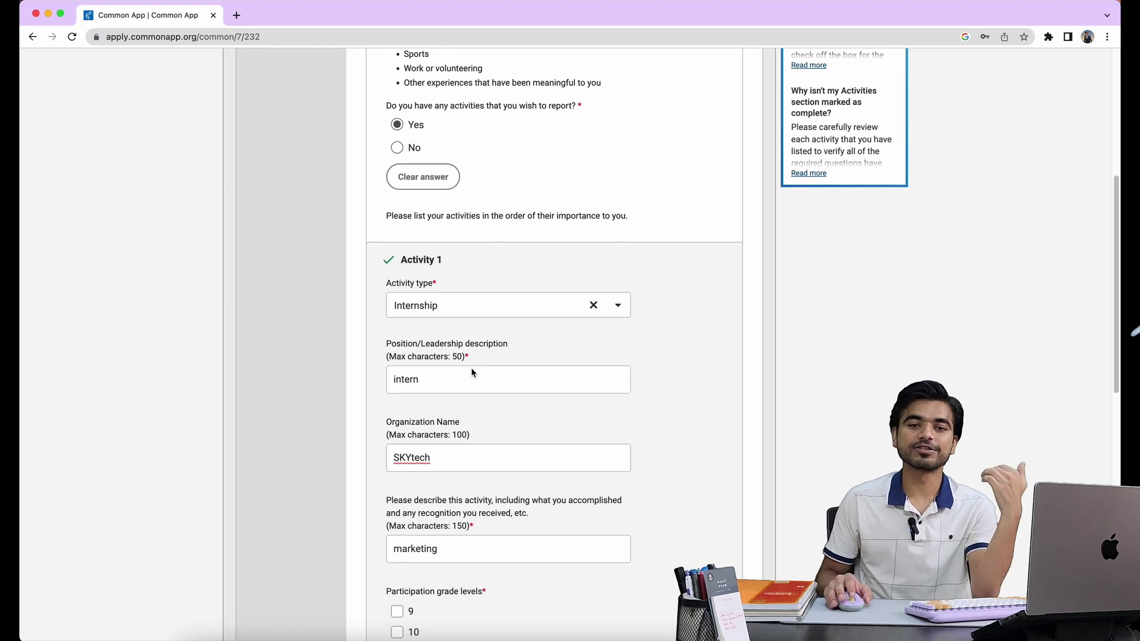
scroll(361, 339, down, 1)
scroll(362, 339, up, 8)
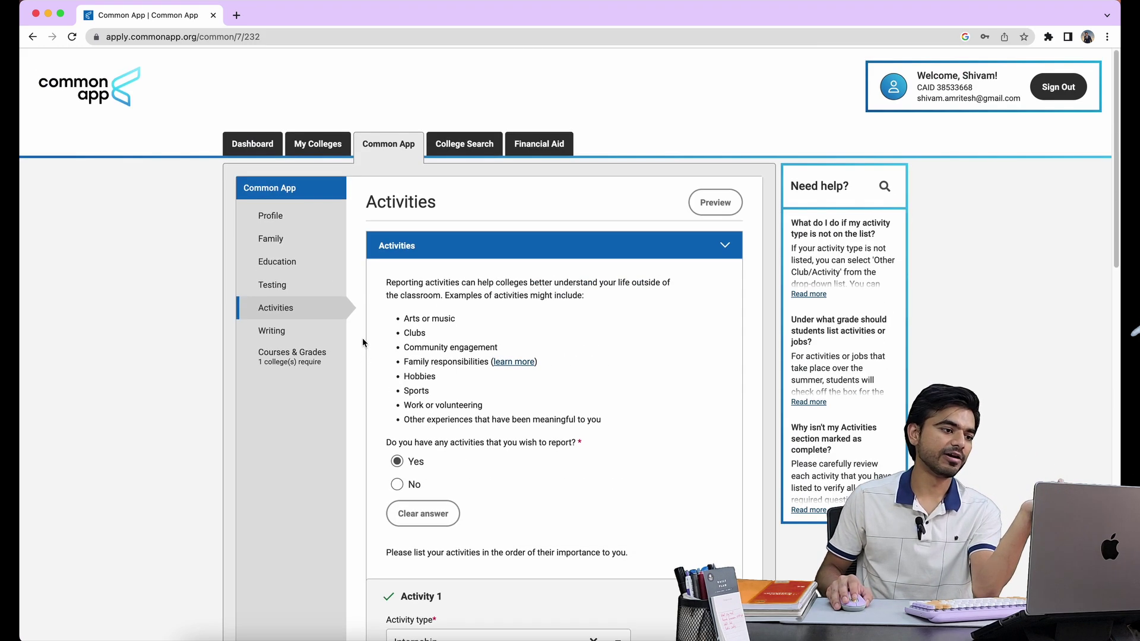
scroll(508, 387, down, 9)
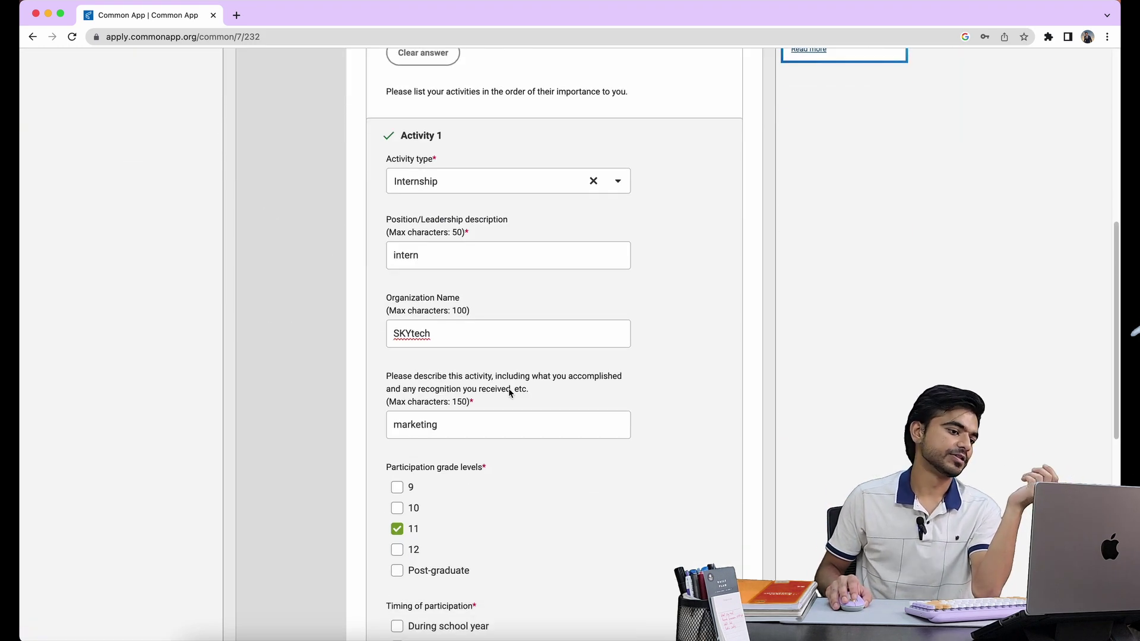
scroll(509, 392, down, 6)
scroll(511, 395, down, 3)
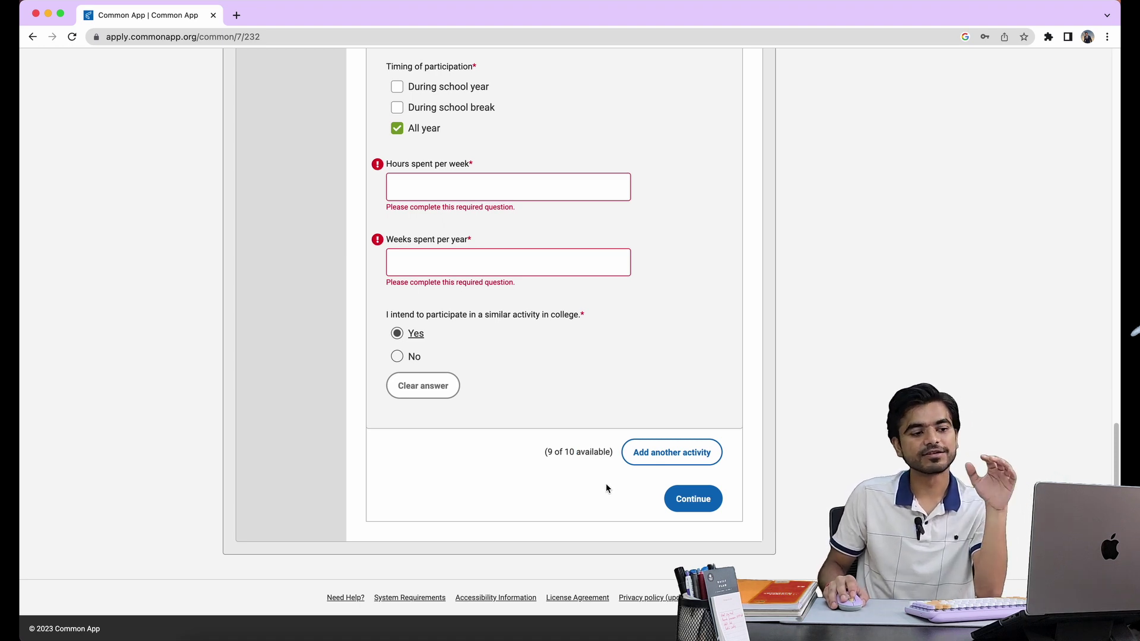
Continue to Writing and scroll through the seven essay prompts to the empty 0/650 essay box
click(692, 506)
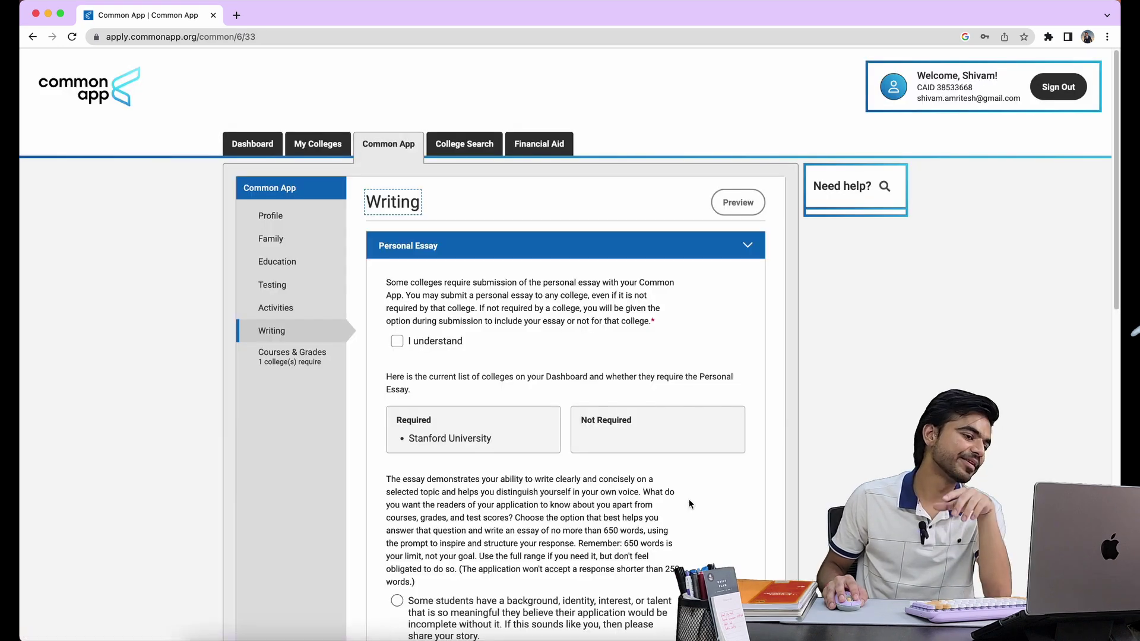
scroll(688, 502, down, 5)
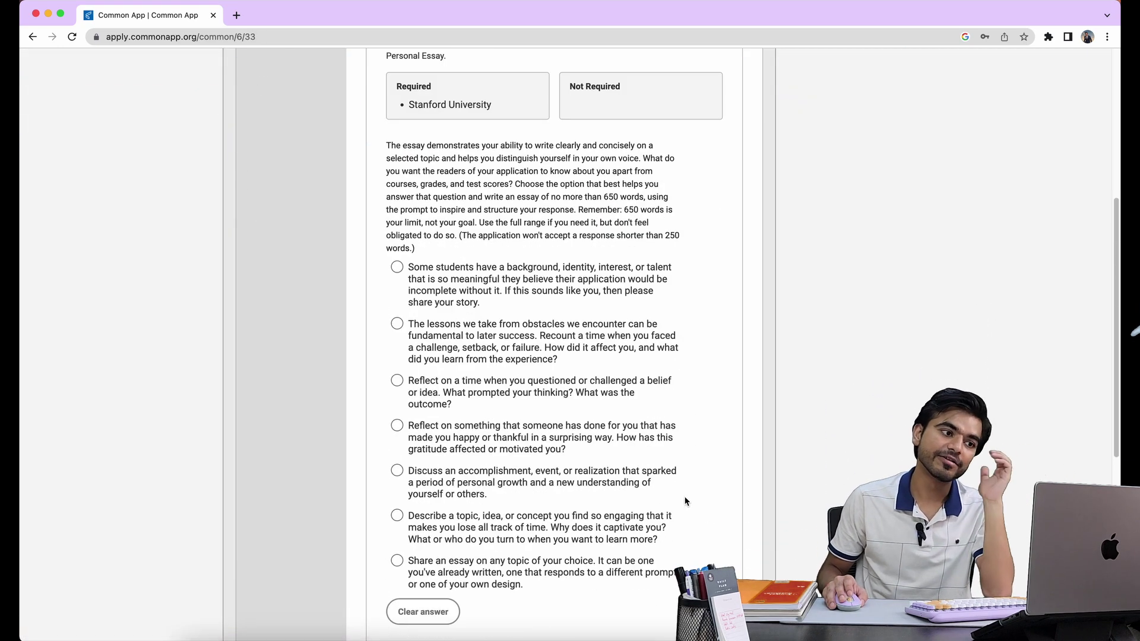
scroll(594, 382, up, 5)
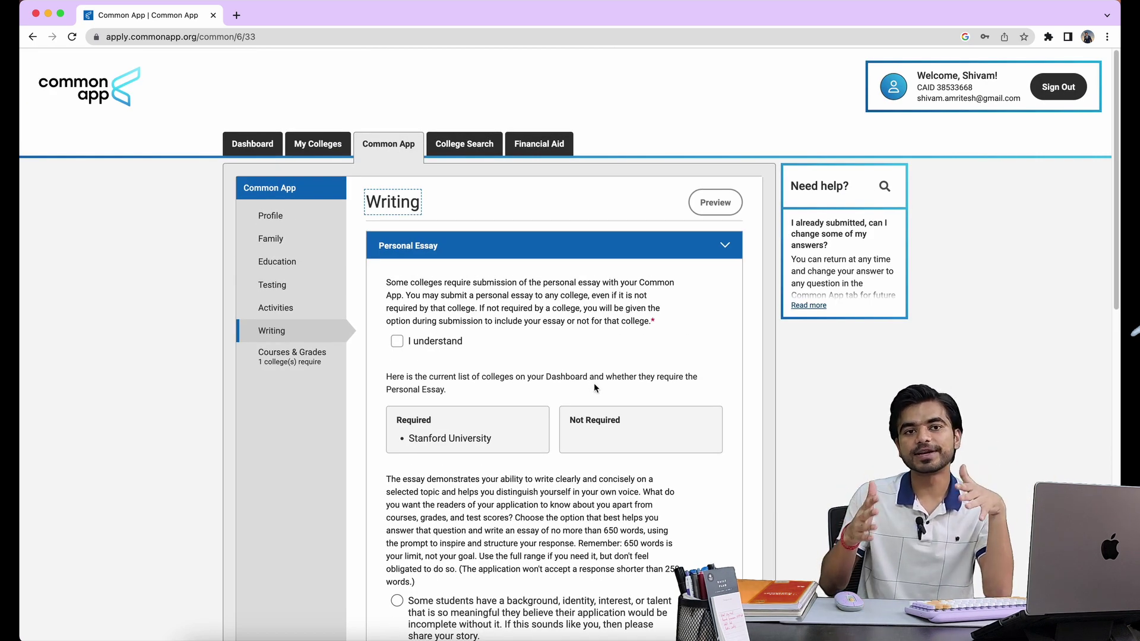
scroll(594, 387, down, 3)
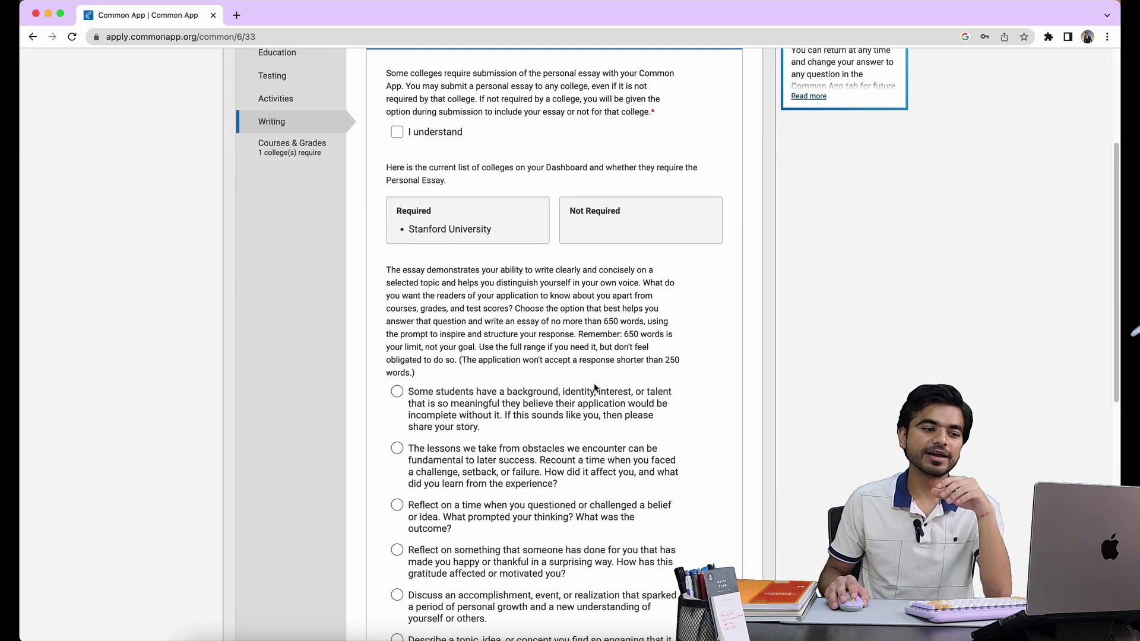
scroll(594, 389, down, 4)
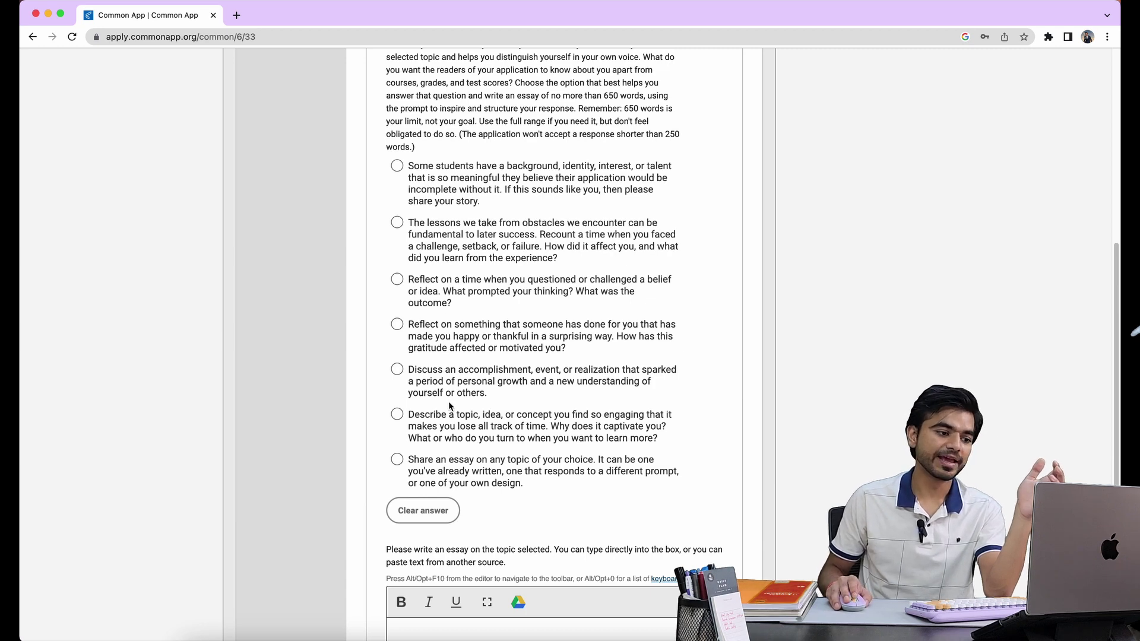
scroll(448, 402, down, 3)
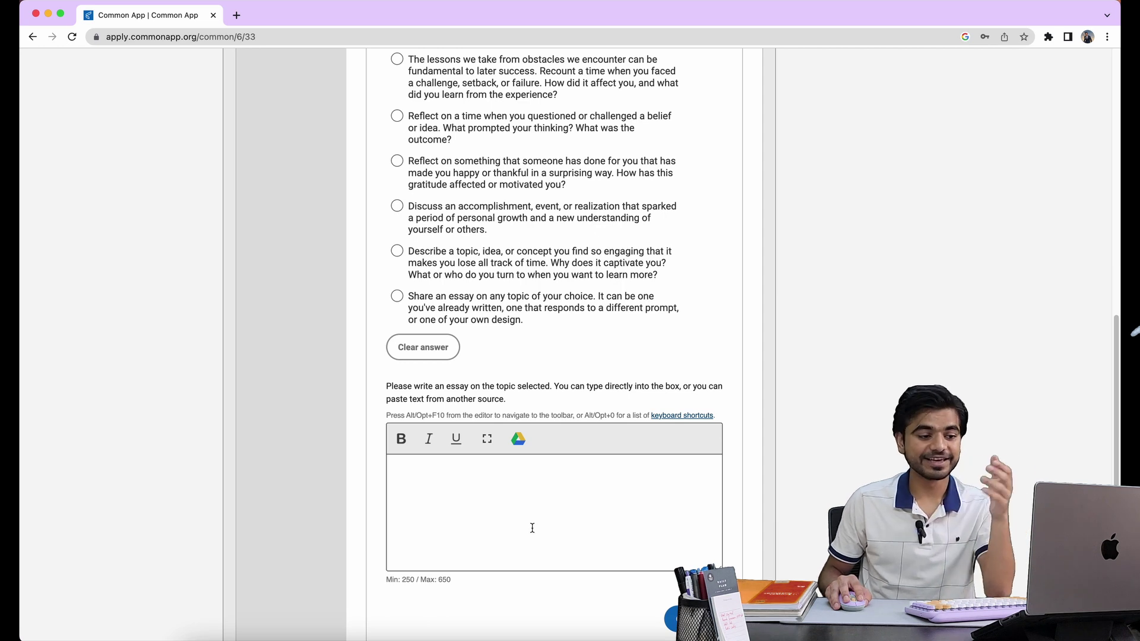
scroll(534, 527, up, 1)
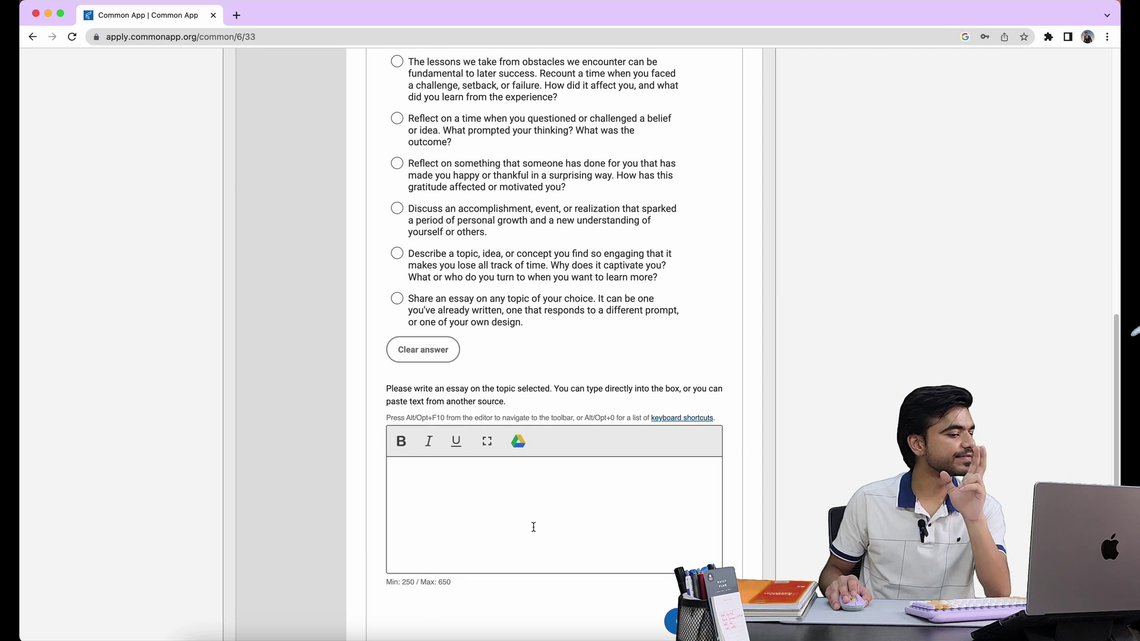
scroll(535, 527, up, 1)
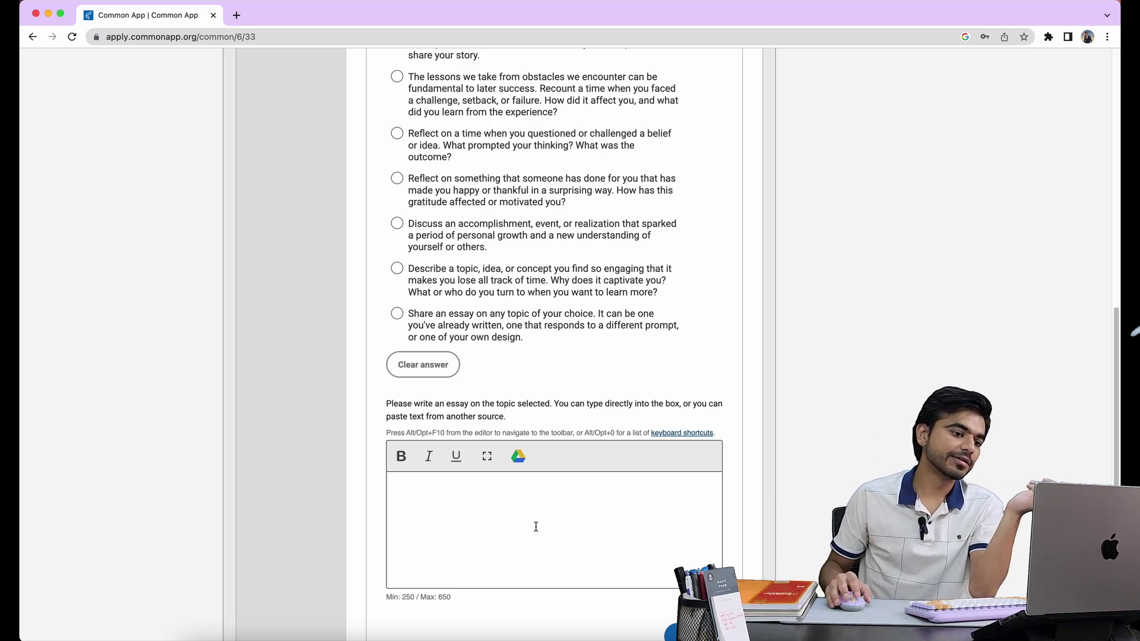
scroll(533, 525, down, 3)
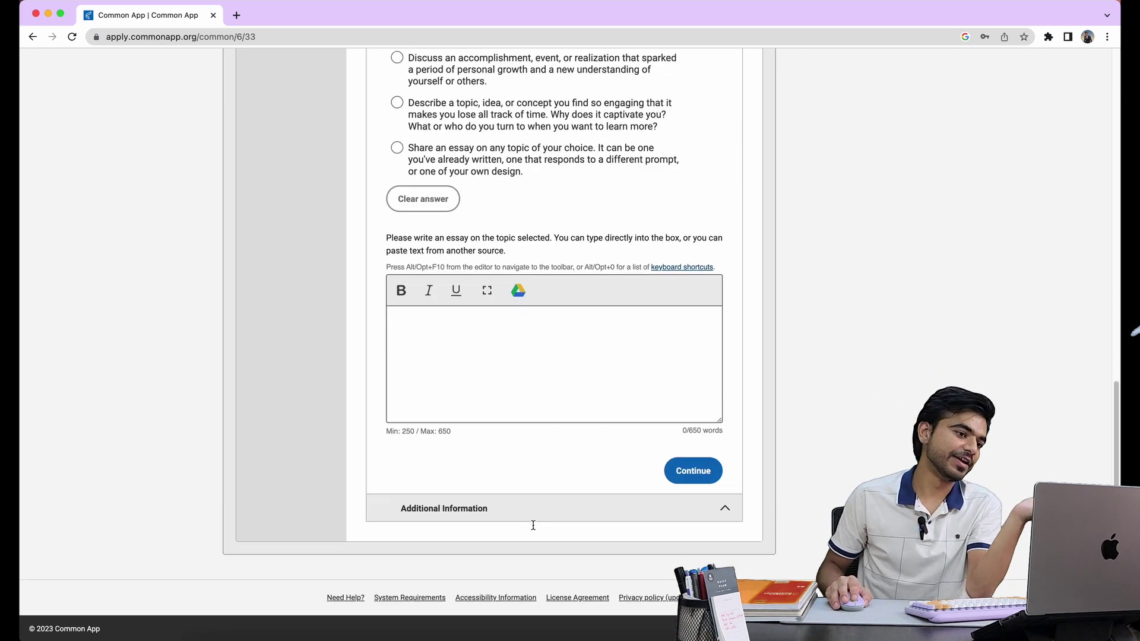
scroll(533, 525, up, 4)
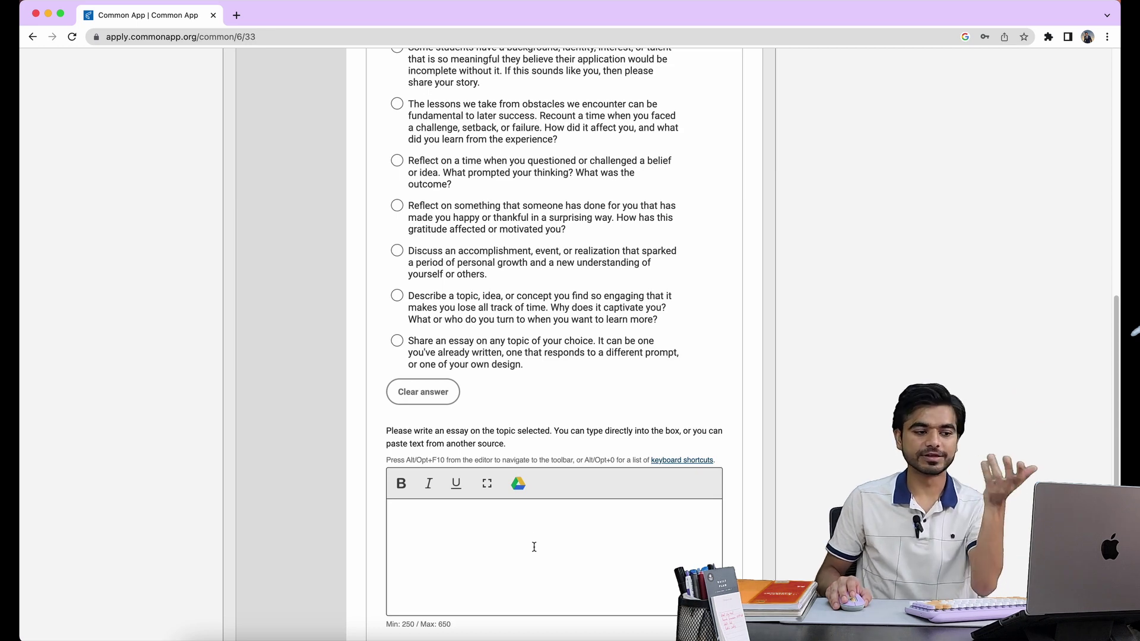
scroll(536, 547, down, 3)
scroll(535, 547, up, 5)
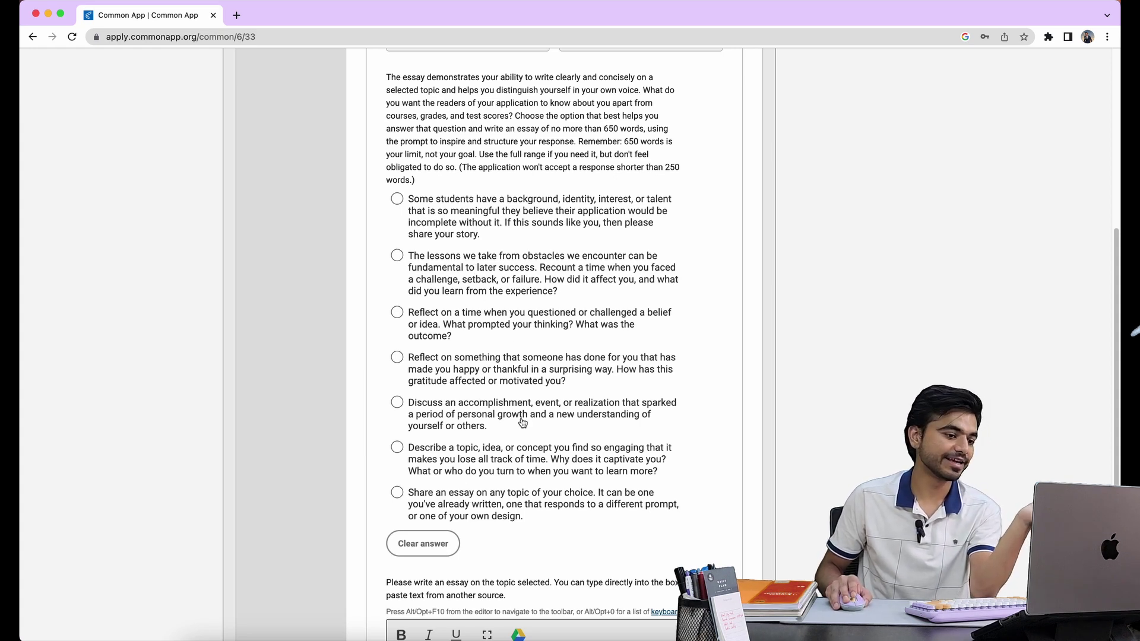
scroll(523, 422, down, 5)
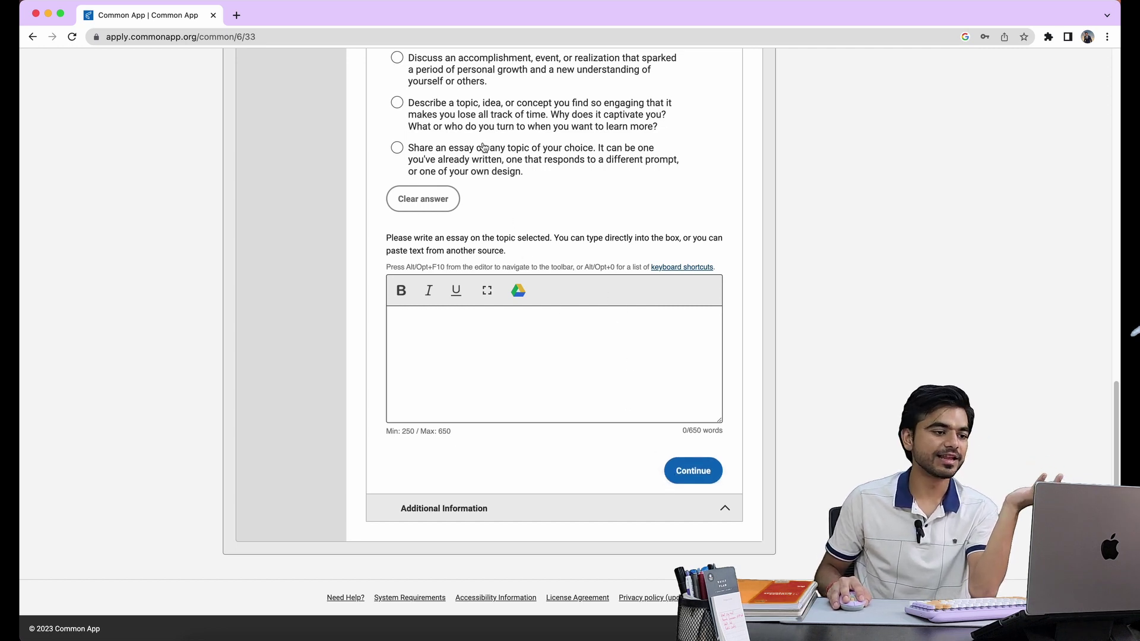
Skip the personal essay and answer No to sharing COVID-19 and disaster impacts
click(527, 384)
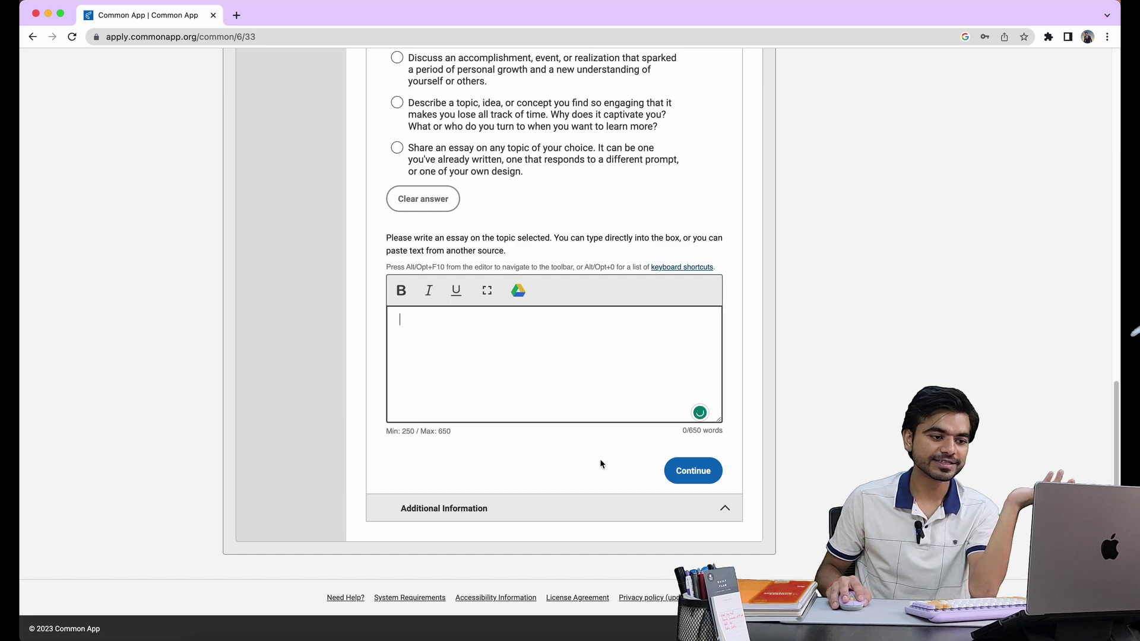
click(711, 472)
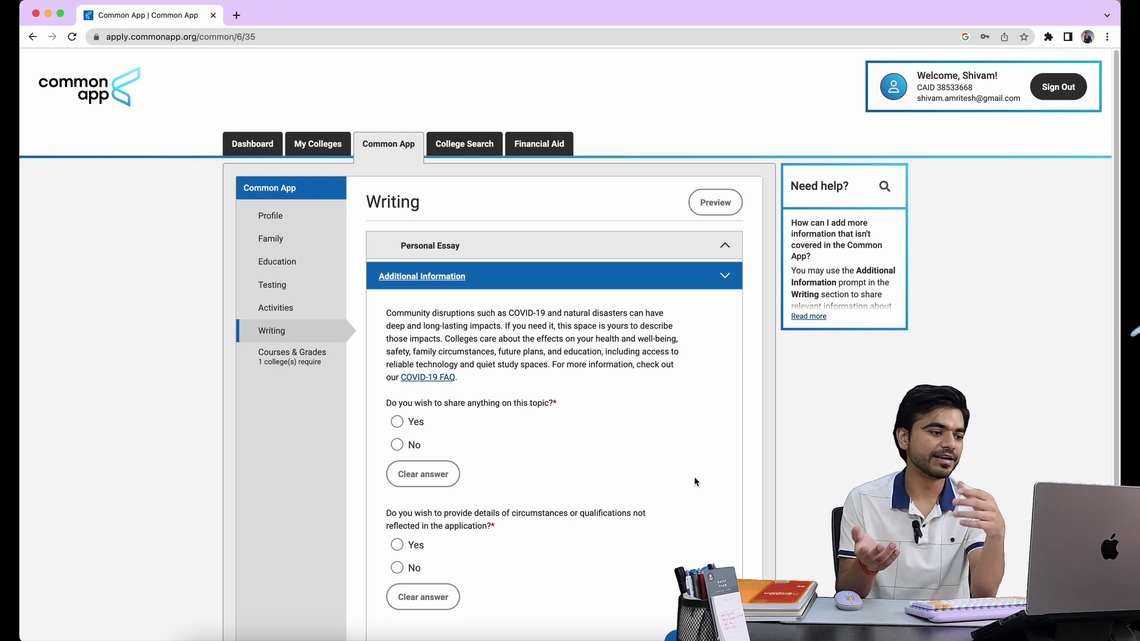
scroll(692, 476, down, 3)
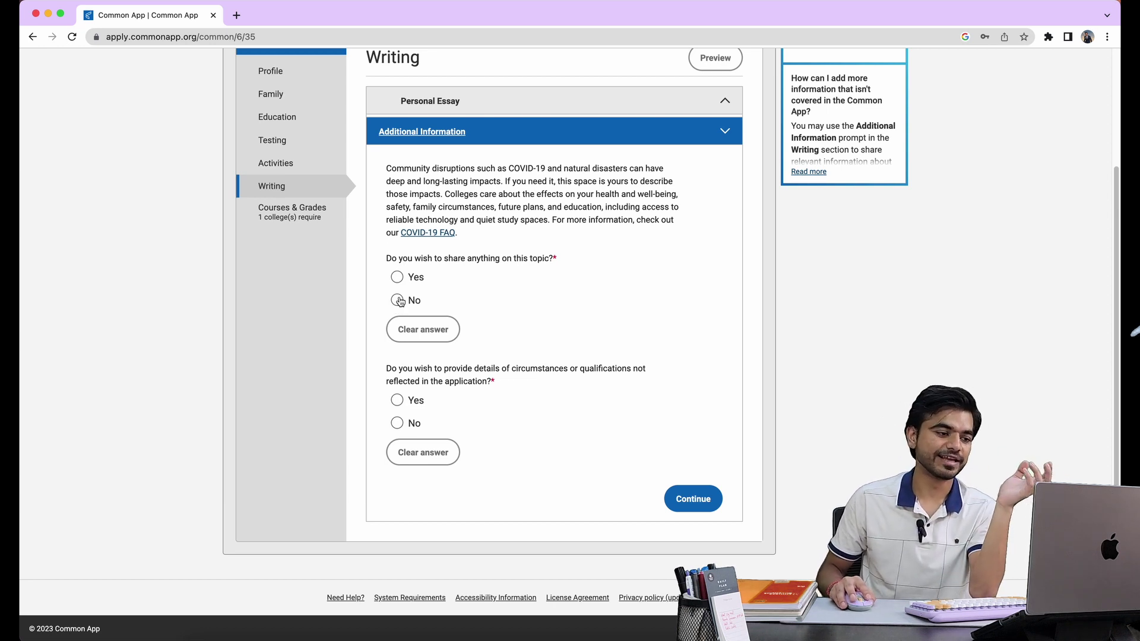
click(397, 277)
scroll(583, 386, down, 4)
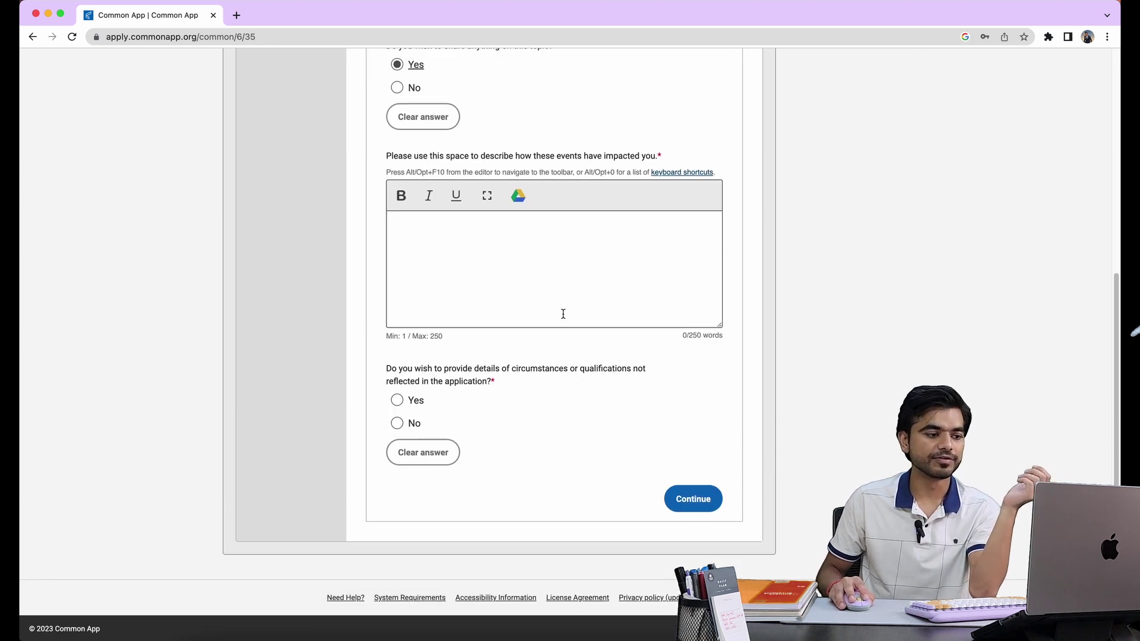
click(396, 87)
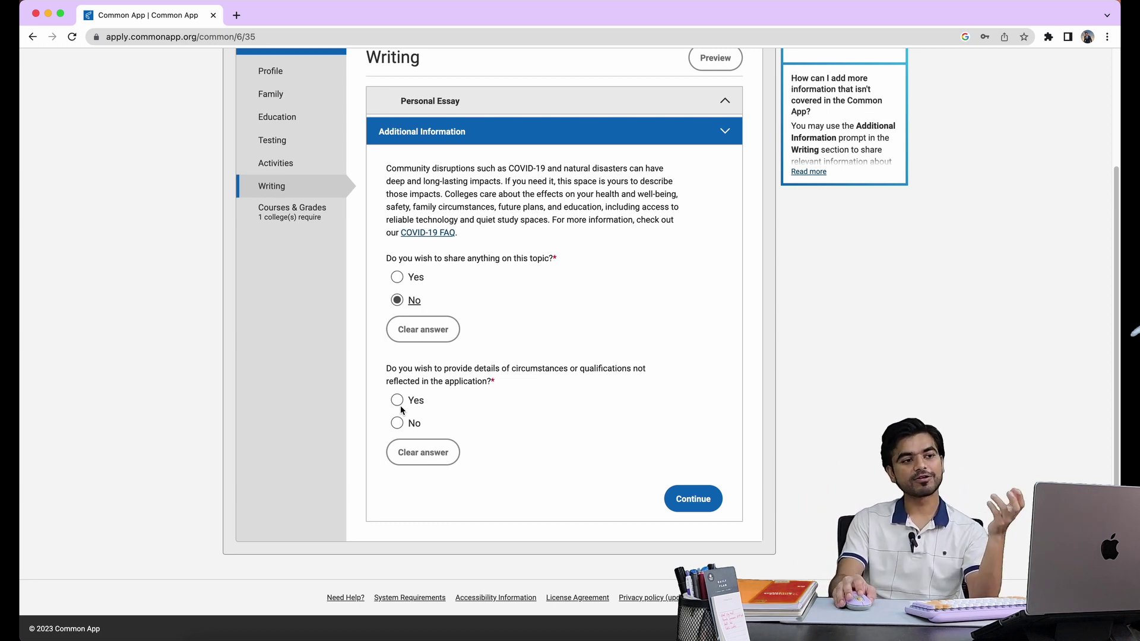
Answer No to sharing additional circumstances and continue to Courses & Grades
scroll(400, 410, up, 1)
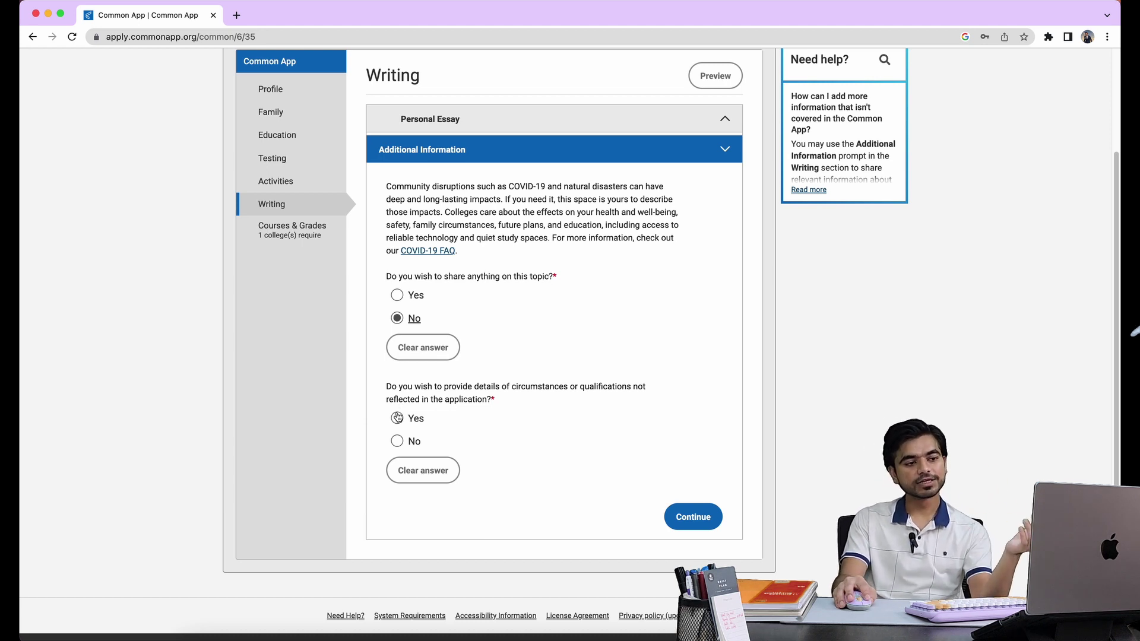
click(397, 417)
scroll(556, 432, down, 3)
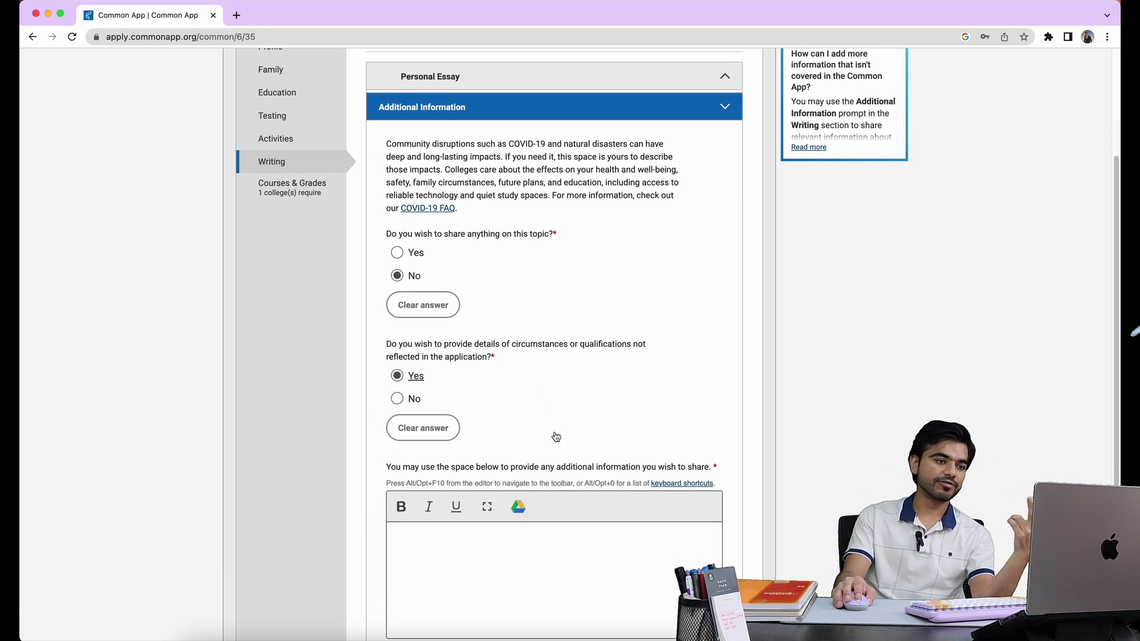
scroll(556, 431, down, 1)
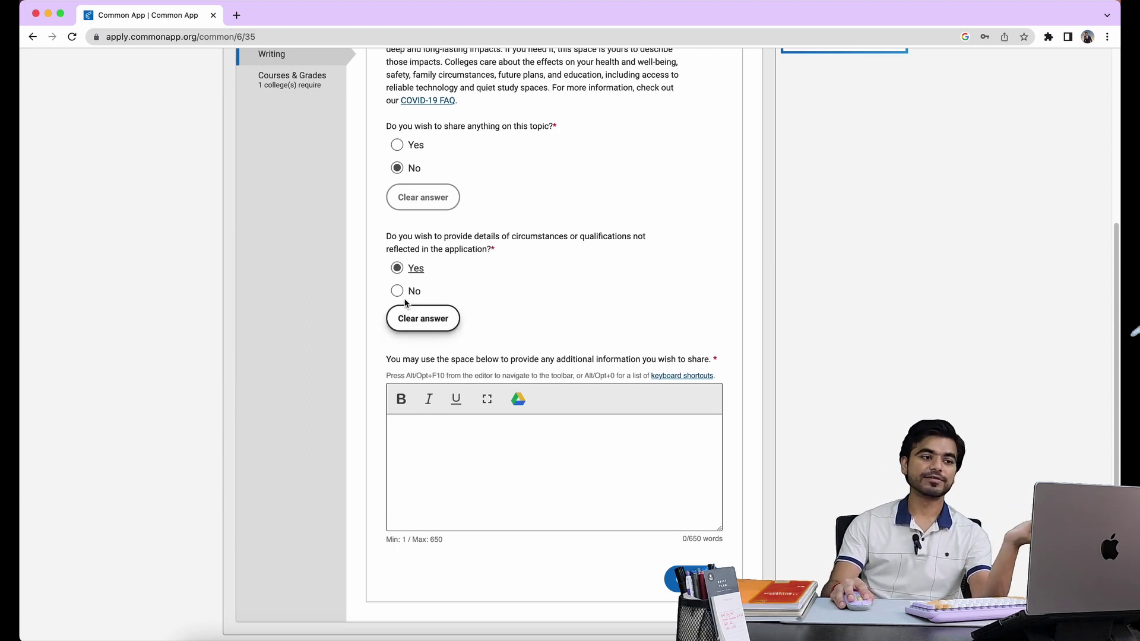
click(422, 324)
click(397, 423)
click(692, 501)
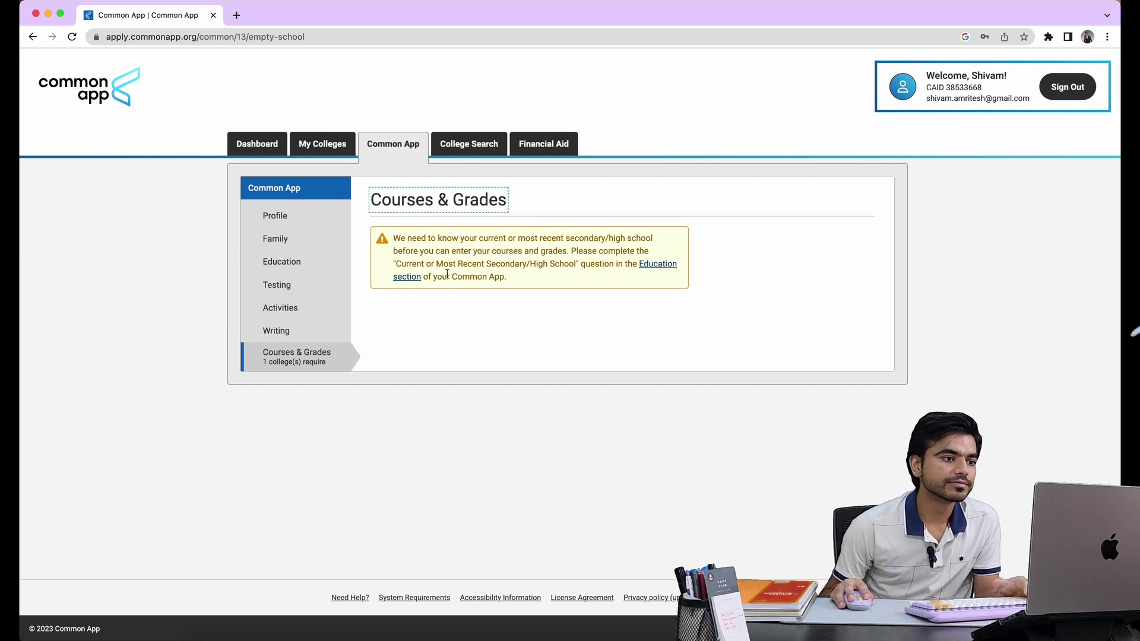
click(656, 263)
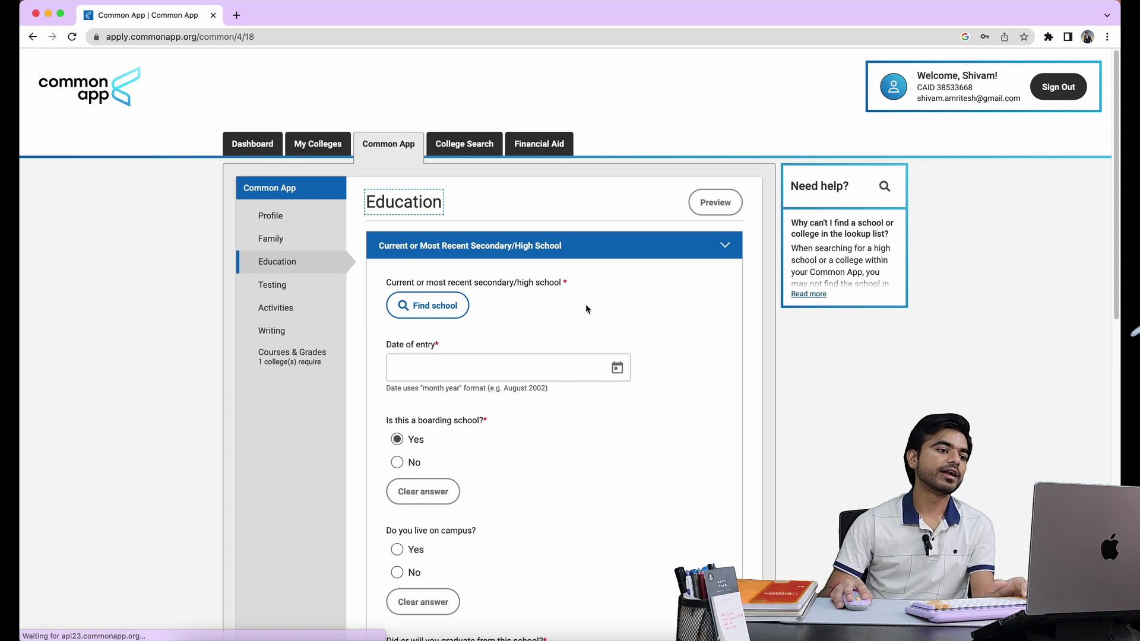
scroll(589, 349, down, 10)
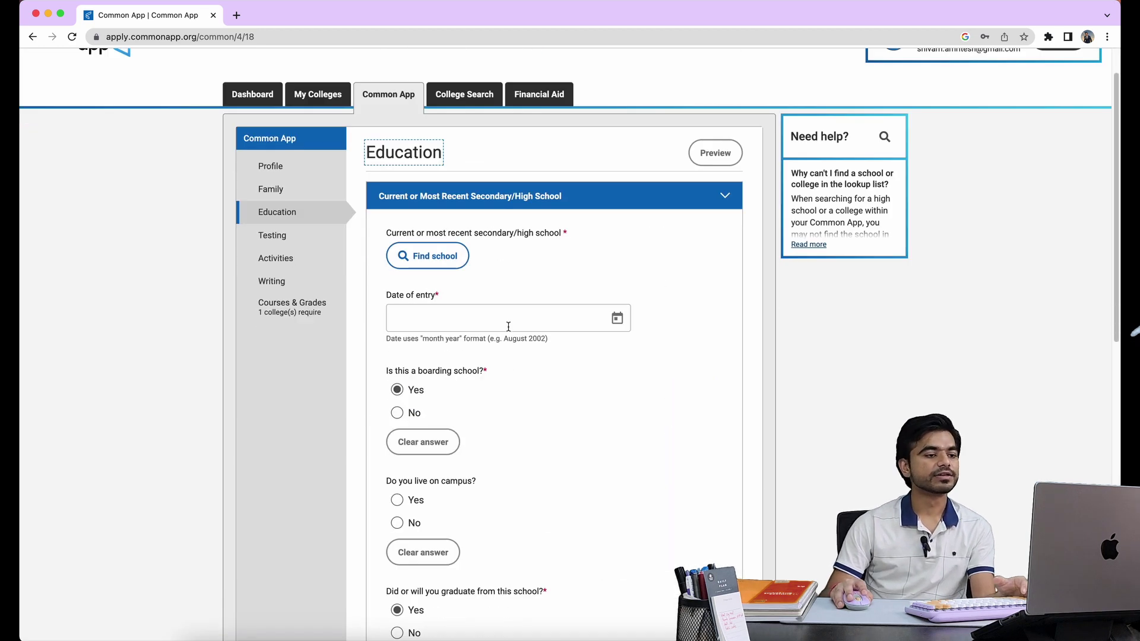
click(302, 324)
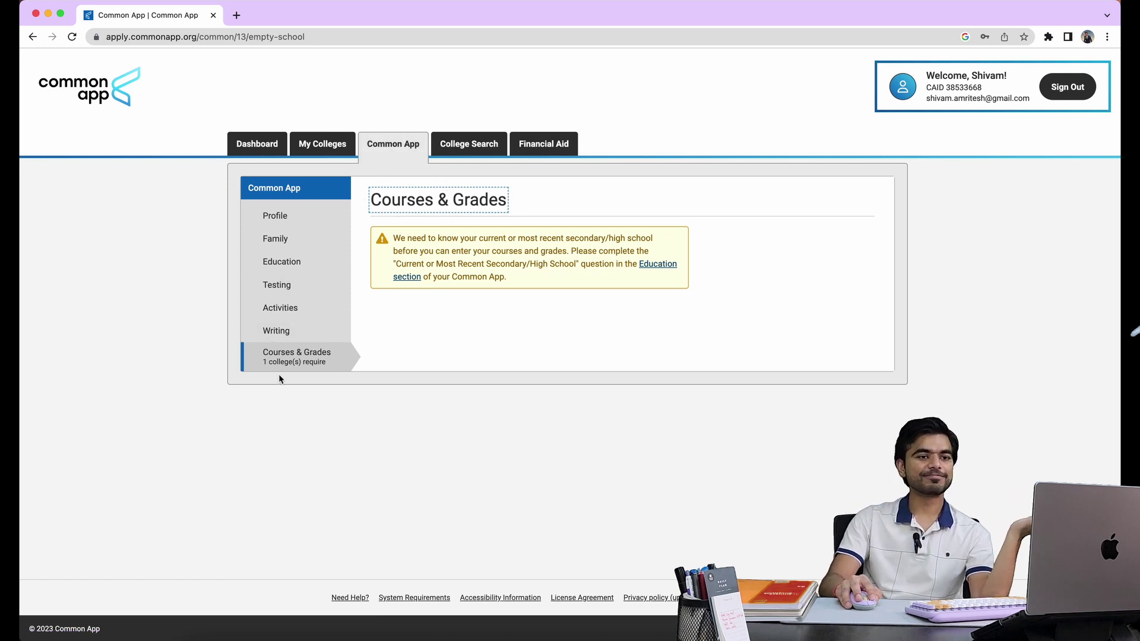
Open Stanford University from My Colleges and review its $90 fee and testing requirements
click(322, 145)
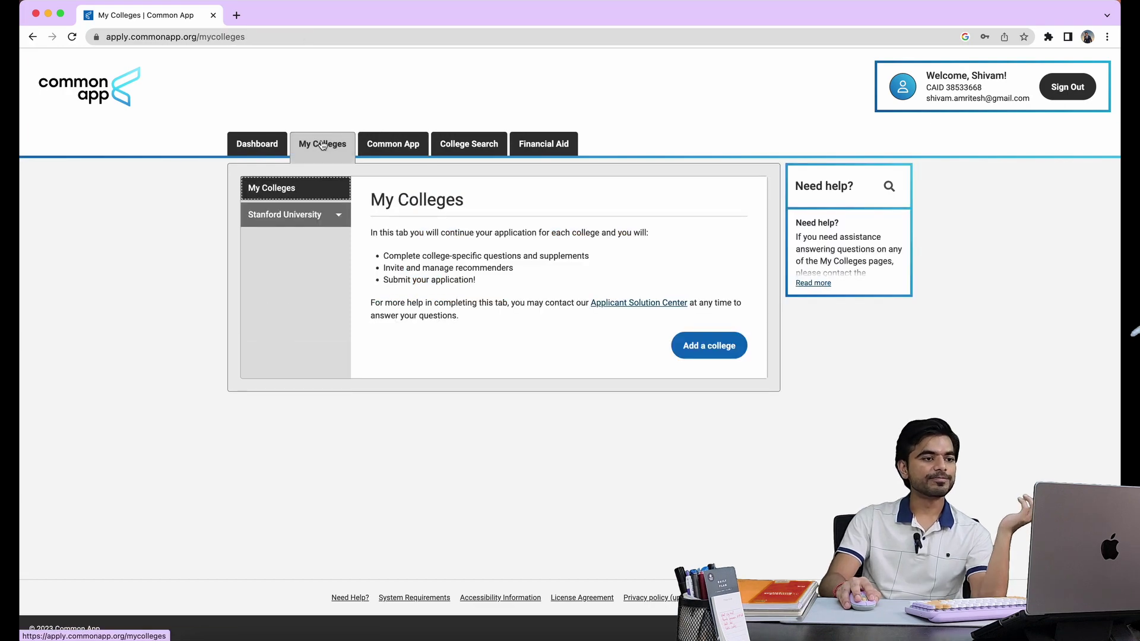
click(331, 214)
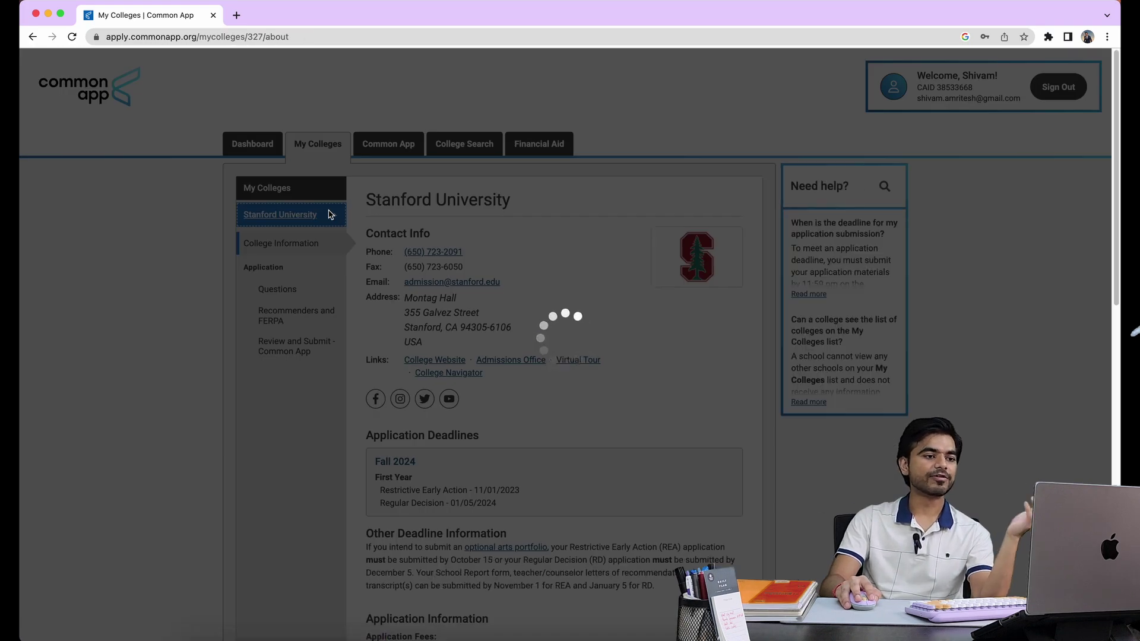
scroll(468, 321, down, 7)
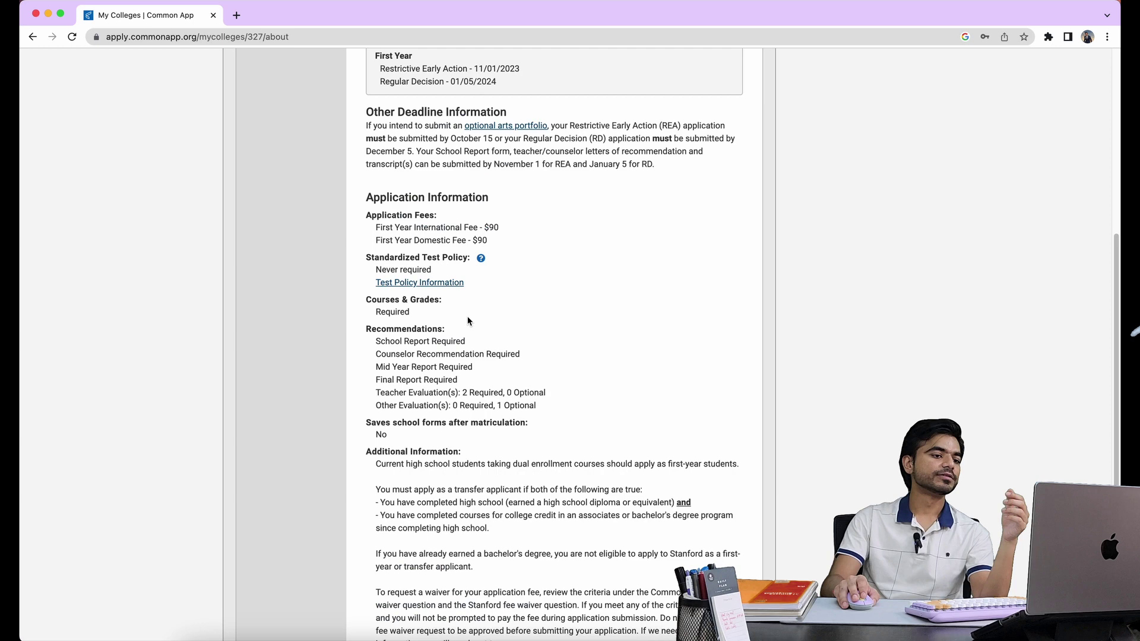
scroll(468, 322, up, 7)
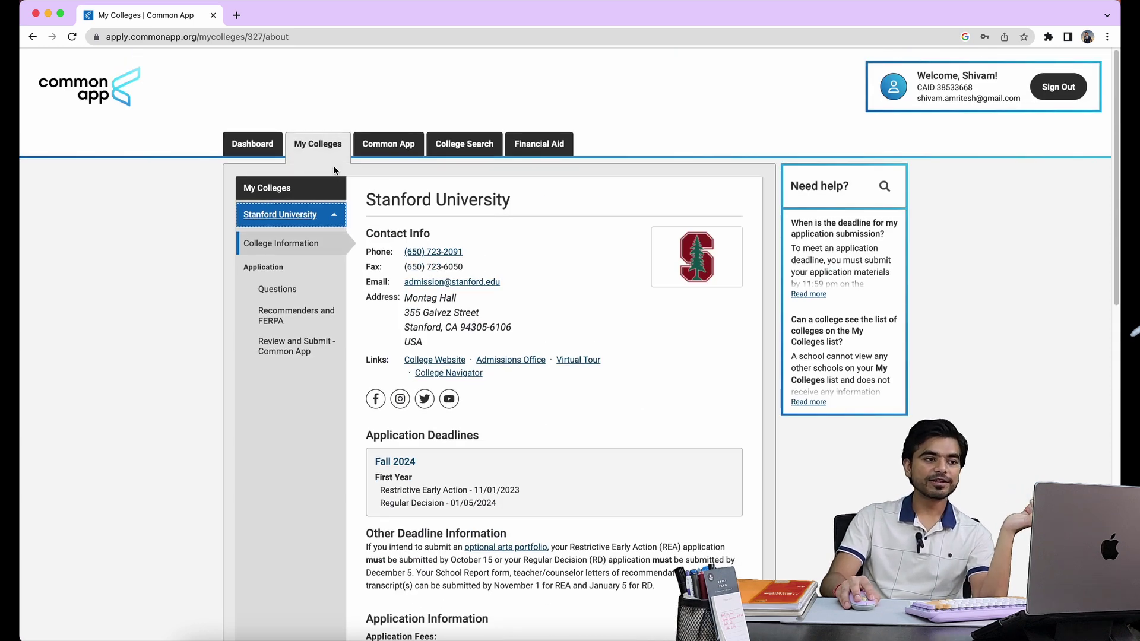
scroll(392, 282, down, 5)
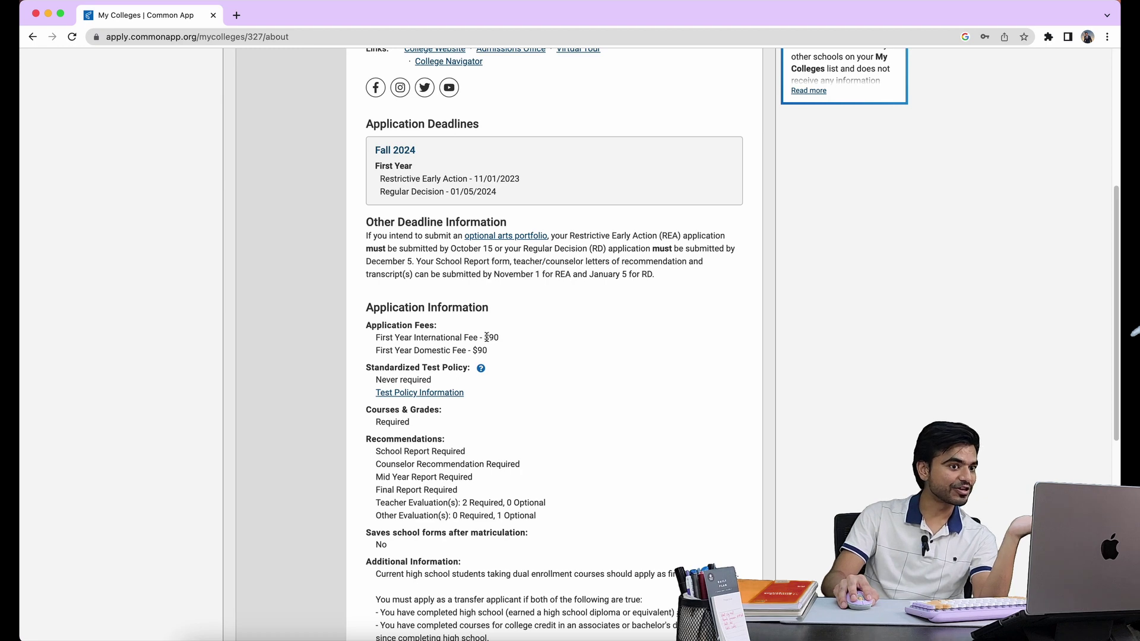
Search '90 usd to inr' in a new tab to convert the fee
click(235, 18)
text(90 )
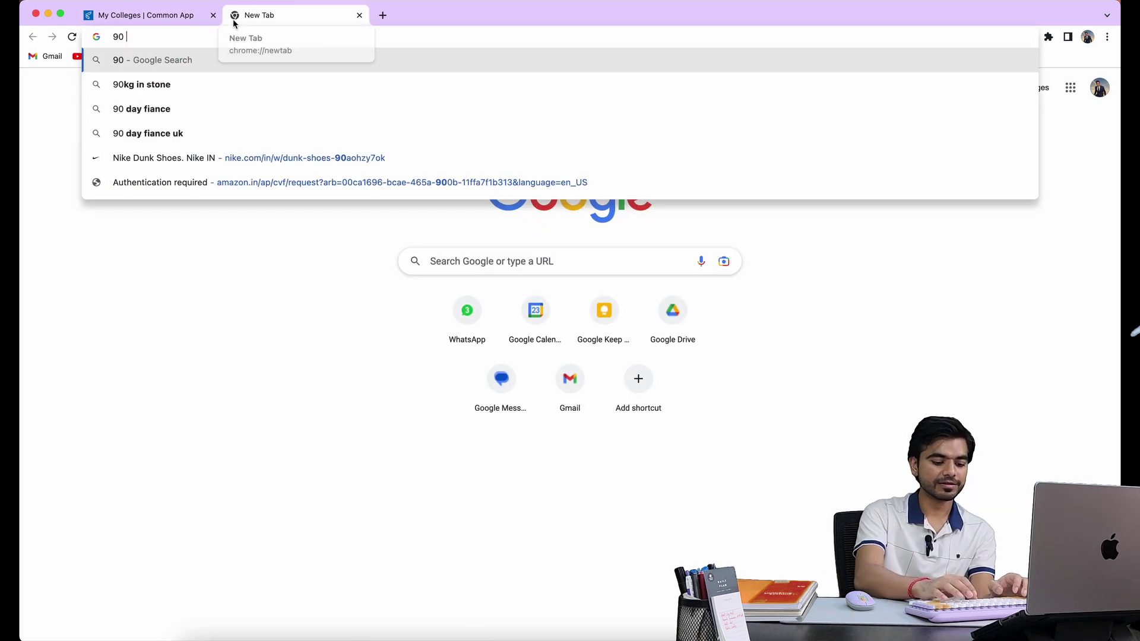
text(usd to inr)
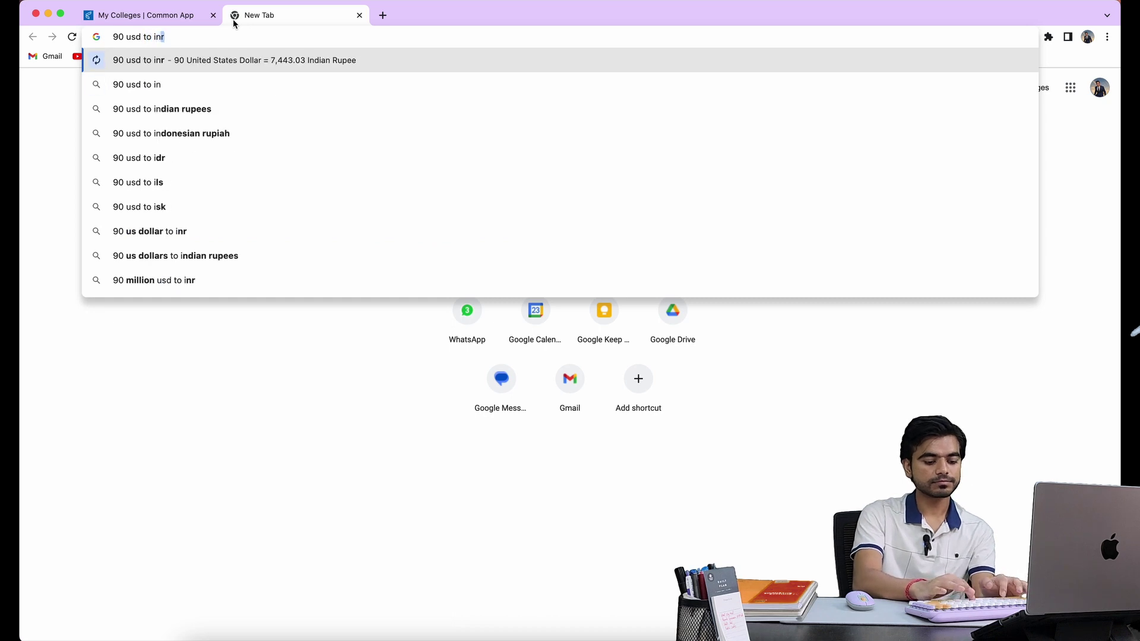
key(Return)
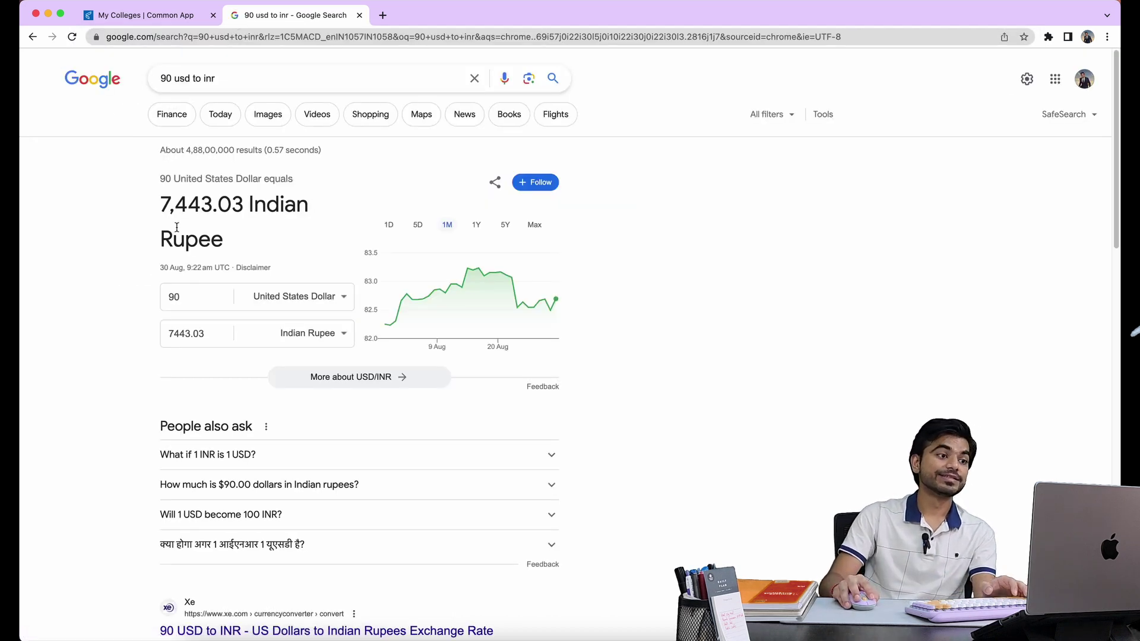
Back on Stanford's page, highlight the 11/01/2023 Restrictive Early Action and 01/05/2024 Regular Decision deadlines
click(176, 13)
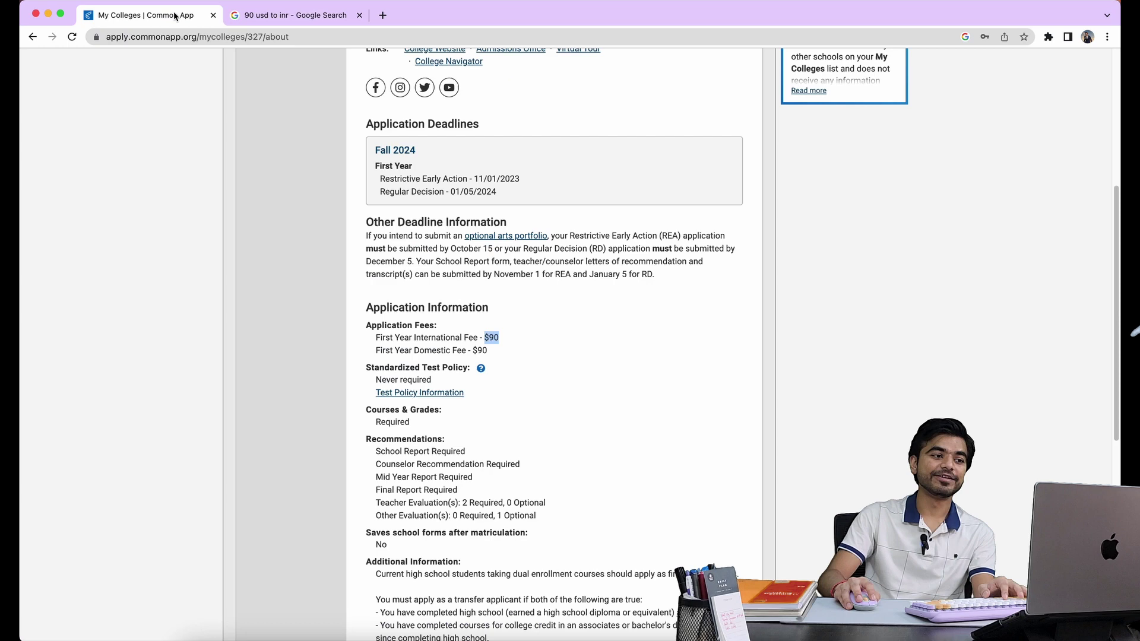
scroll(543, 330, down, 5)
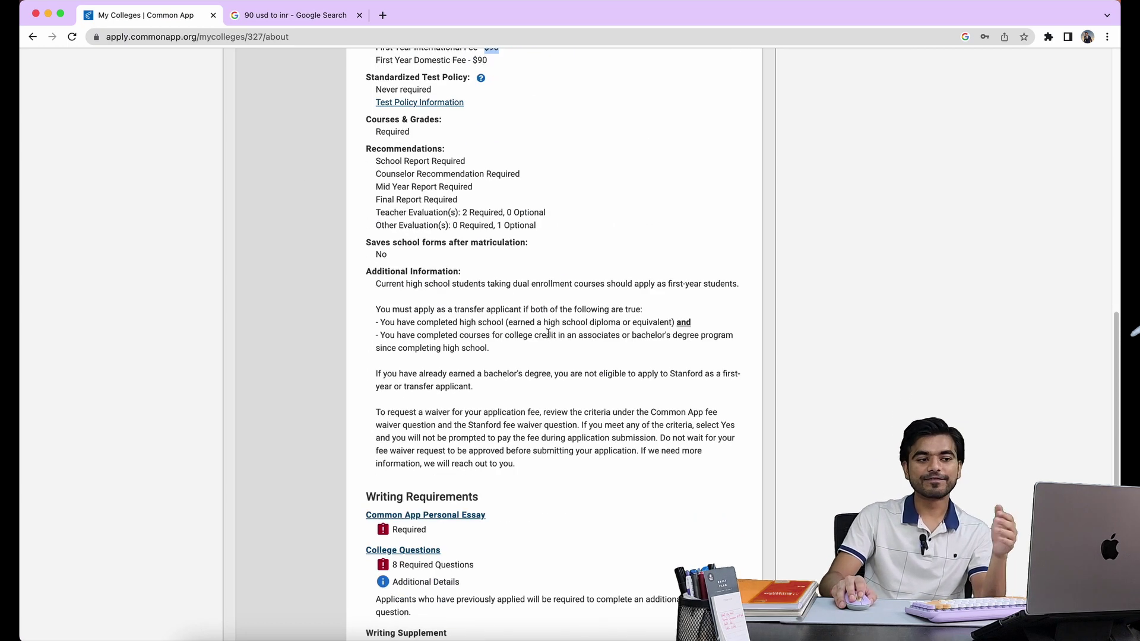
scroll(554, 340, down, 1)
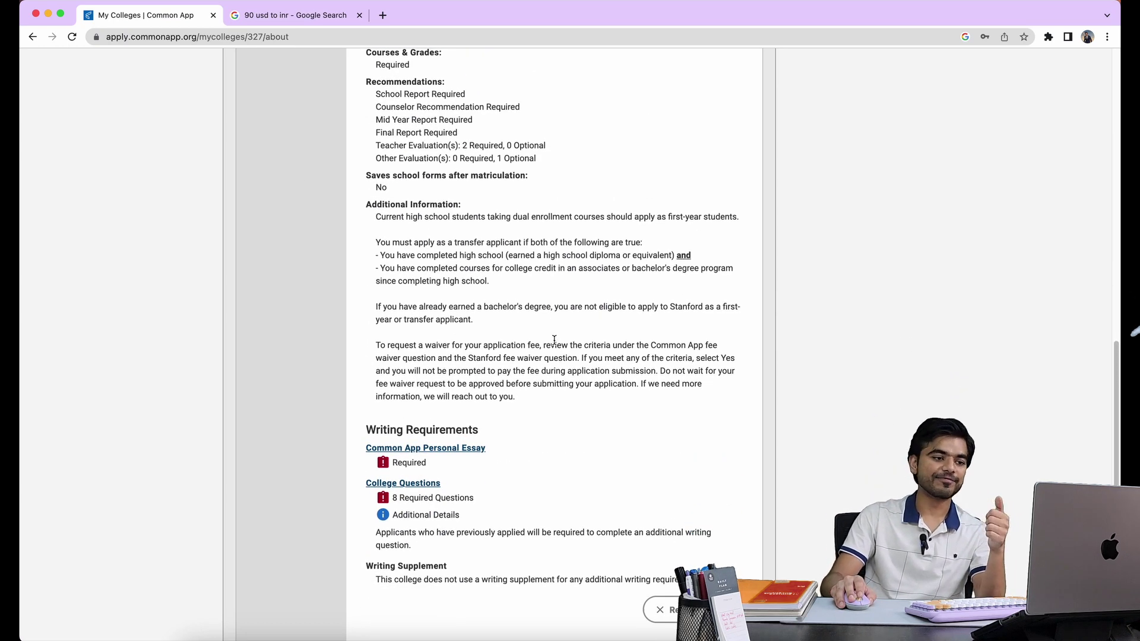
scroll(555, 343, up, 10)
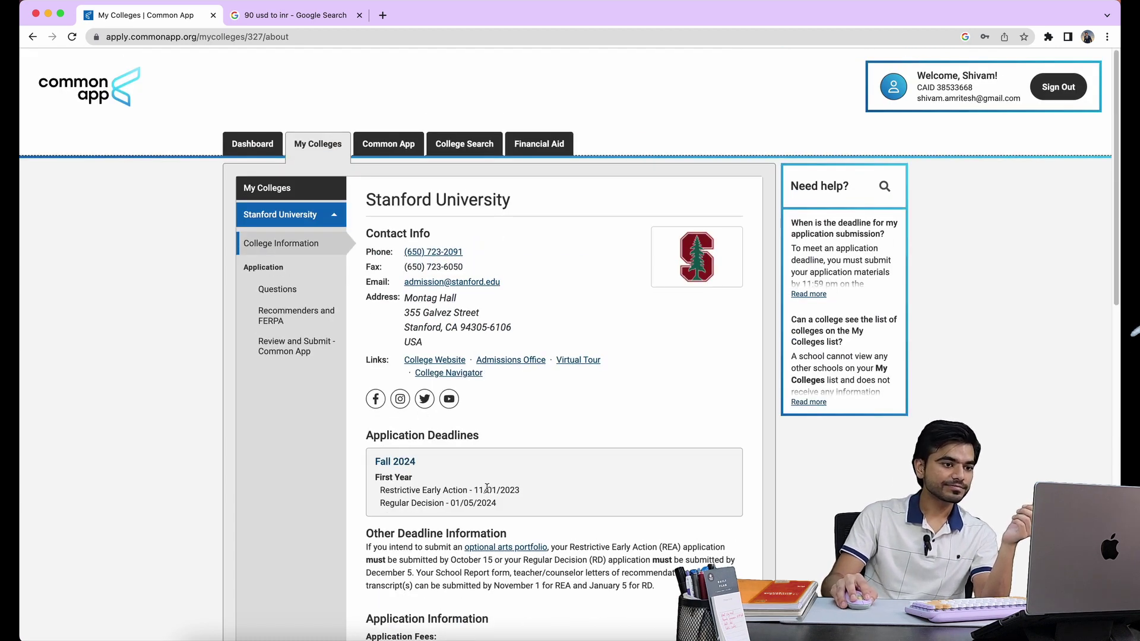
drag(474, 492, 532, 497)
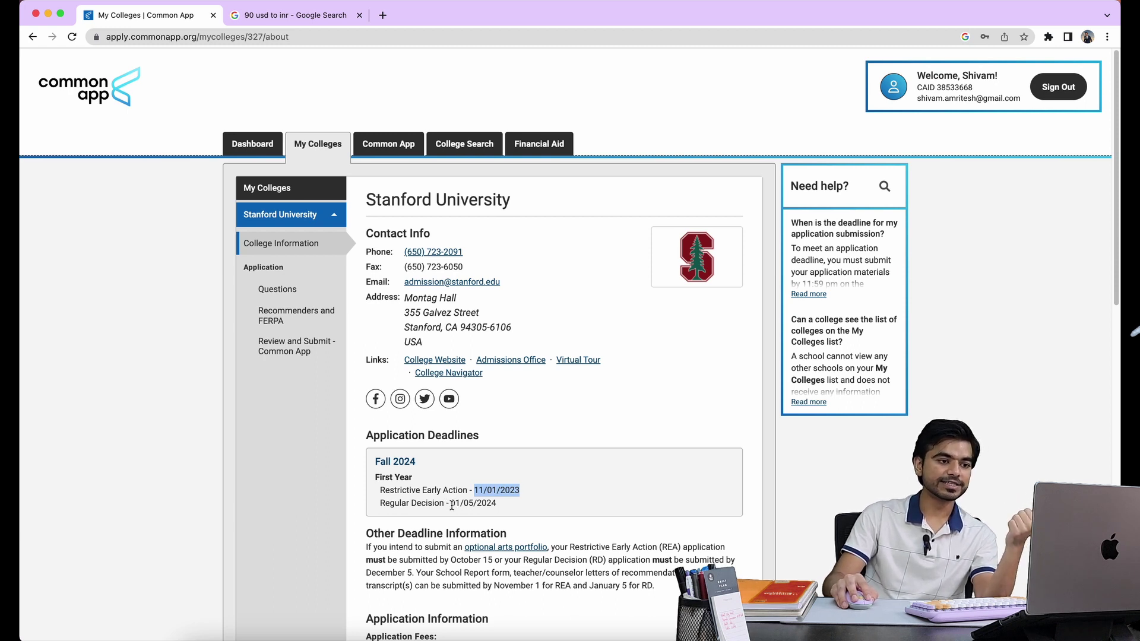
drag(451, 504, 498, 510)
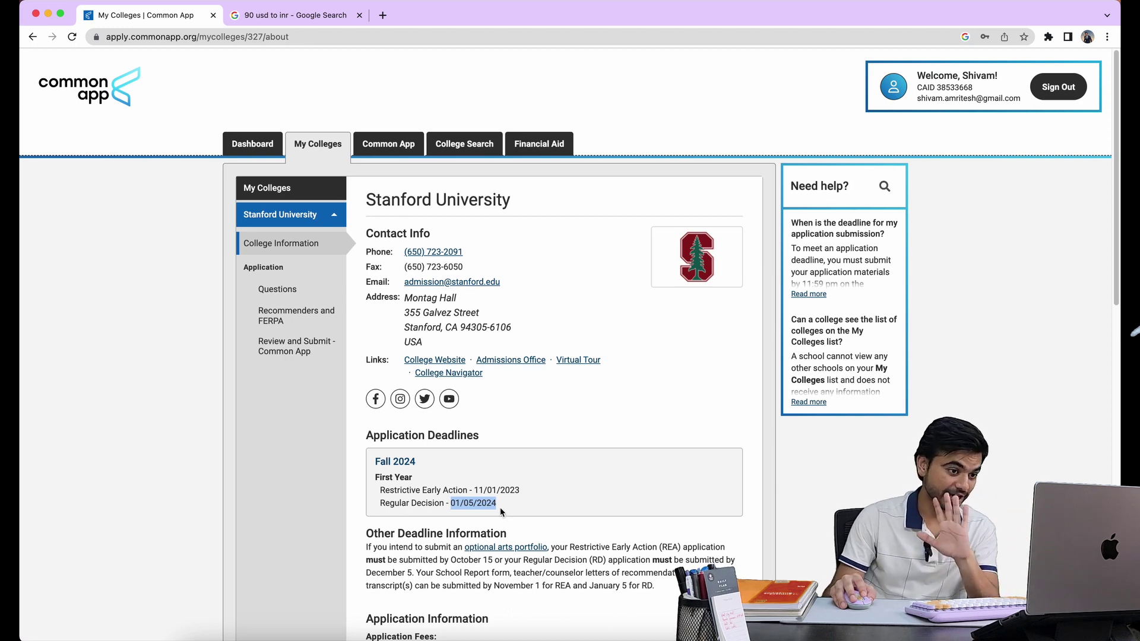
scroll(500, 507, down, 3)
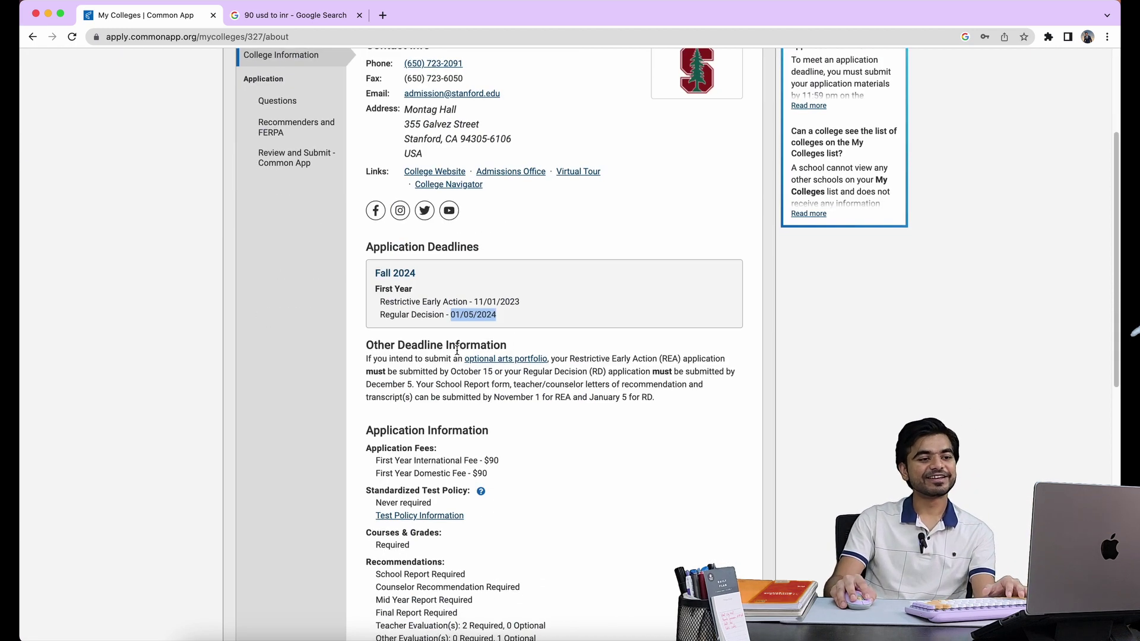
drag(451, 315, 501, 318)
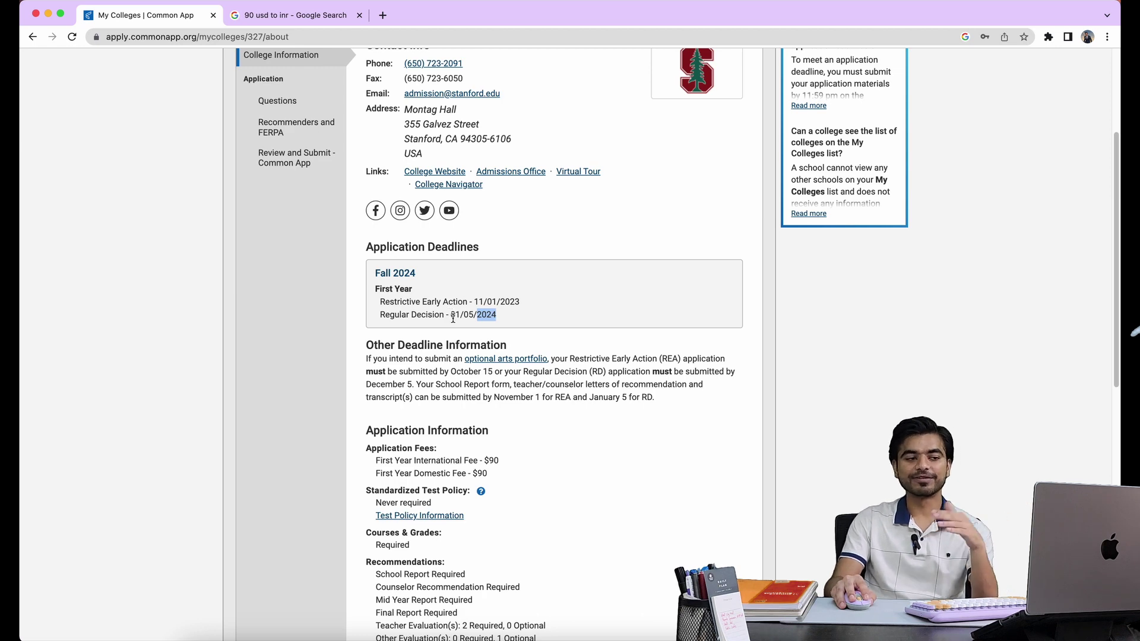
Highlight the six required recommendations, including the two teacher evaluations
scroll(456, 324, down, 2)
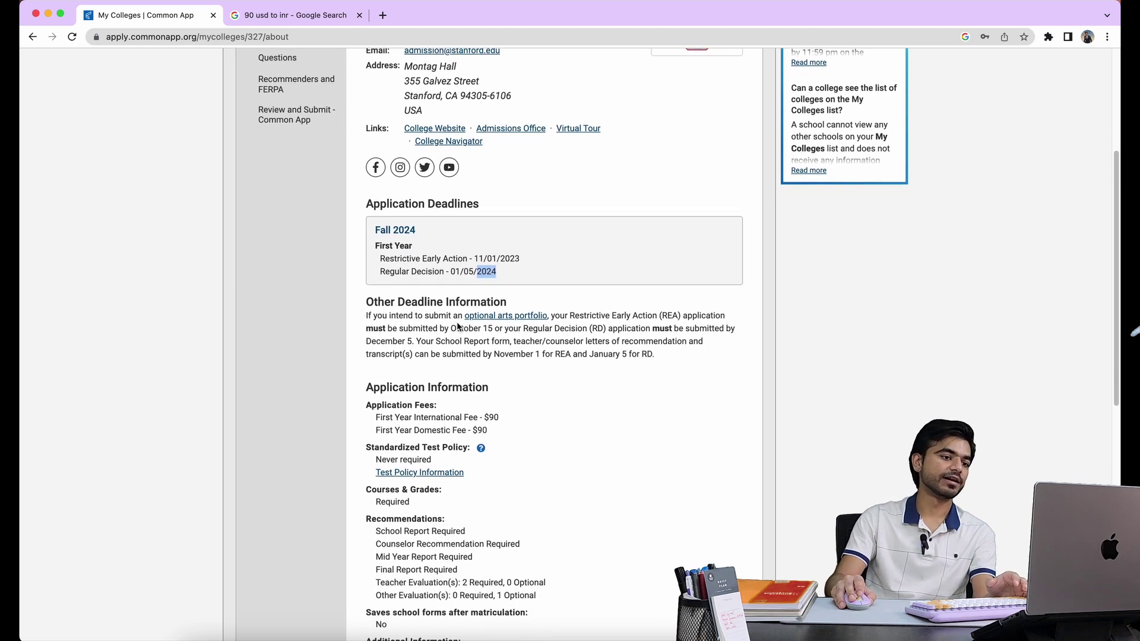
scroll(457, 322, down, 10)
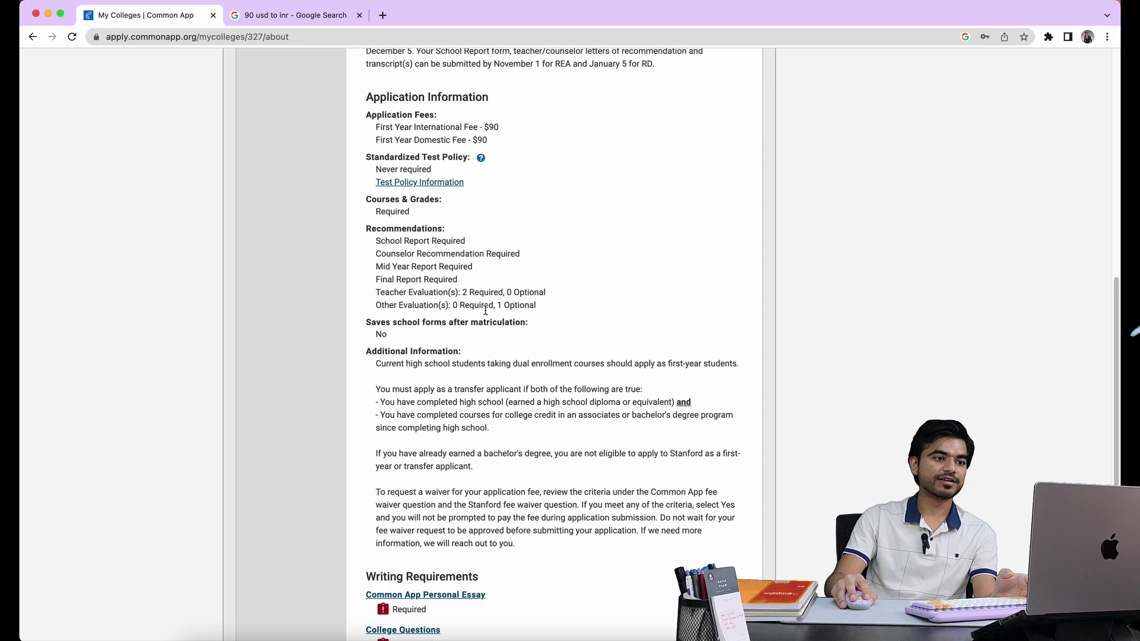
drag(374, 239, 547, 312)
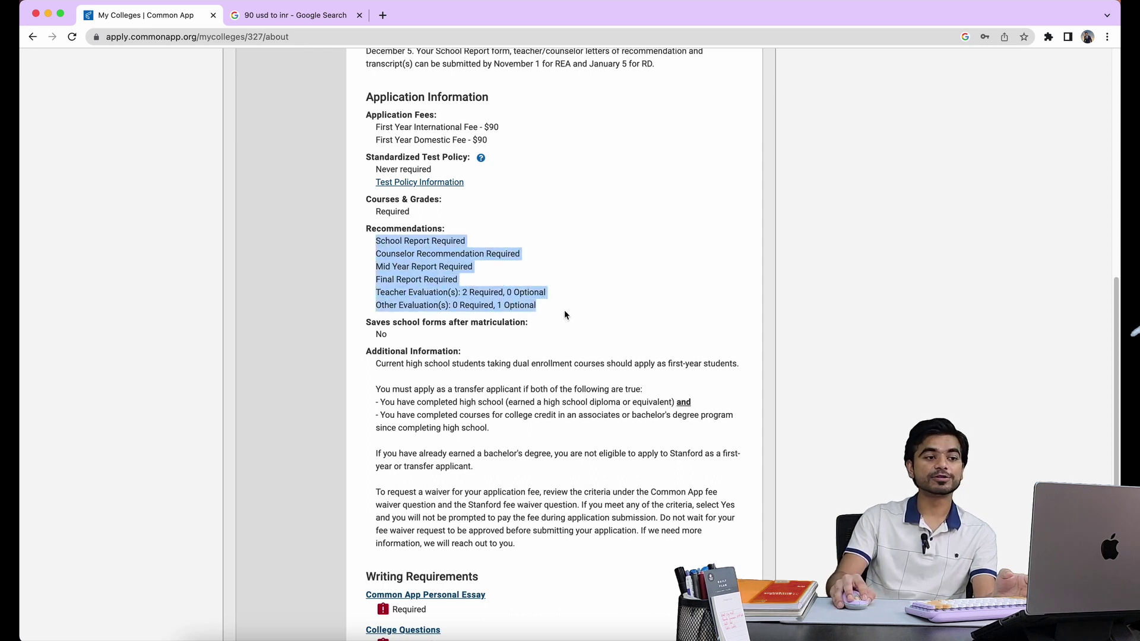
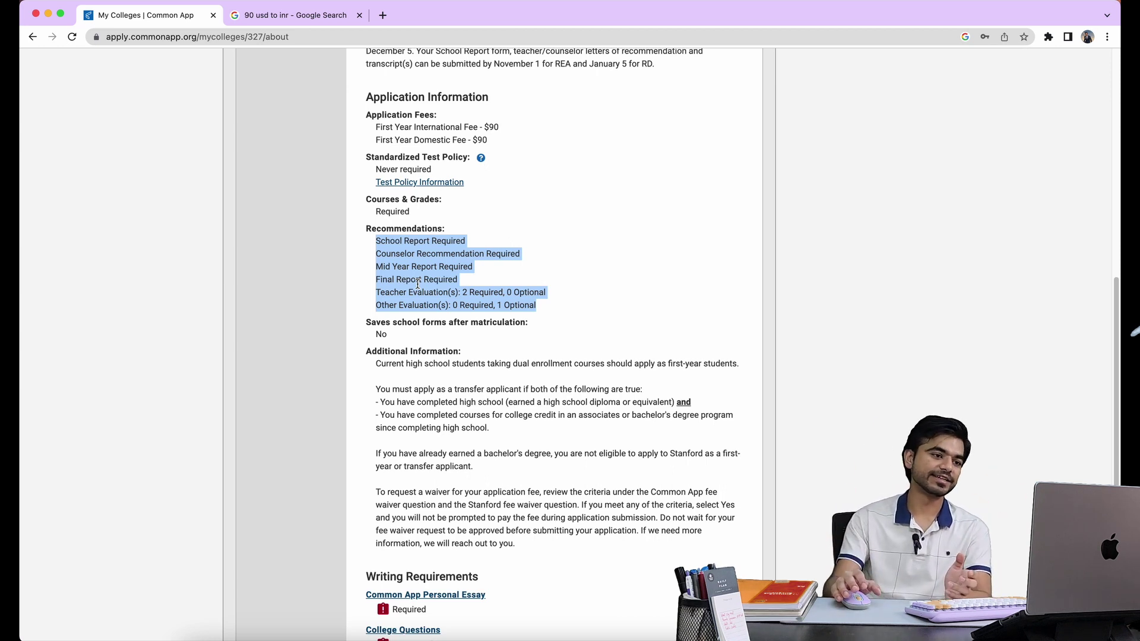
Open Stanford's application questions and set the entry term to Fall 2024
scroll(422, 267, down, 3)
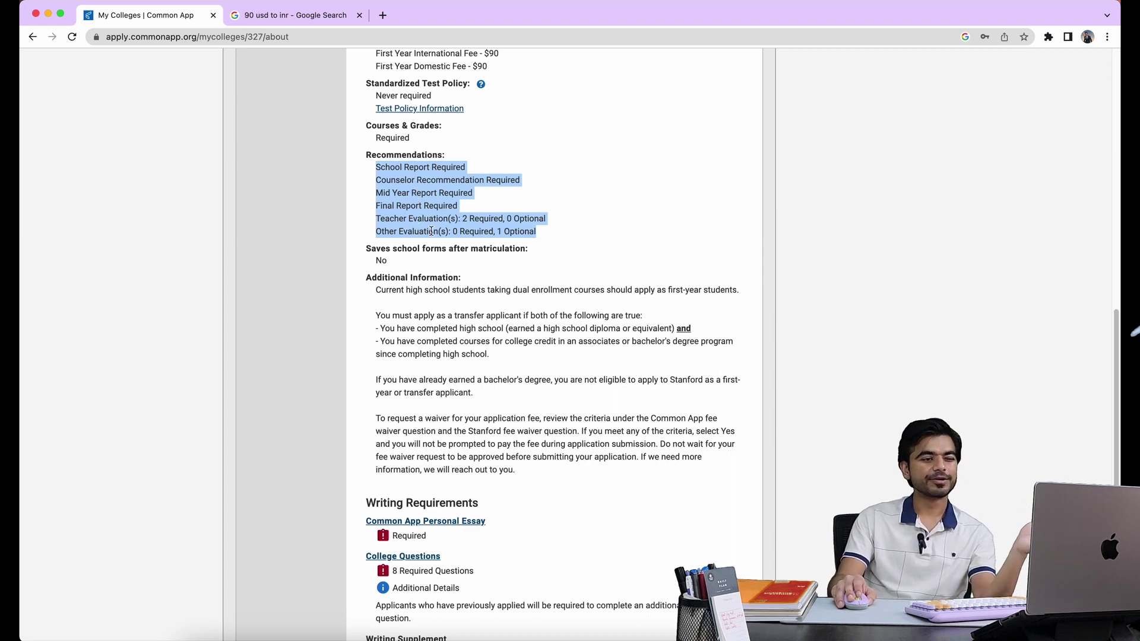
scroll(433, 232, down, 1)
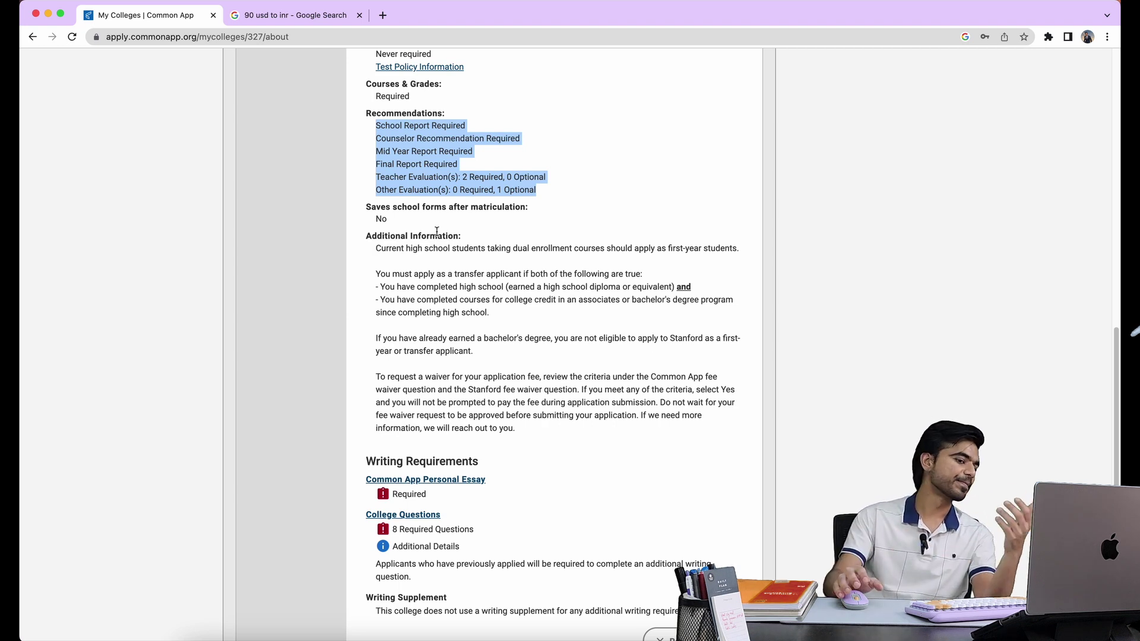
scroll(436, 232, down, 3)
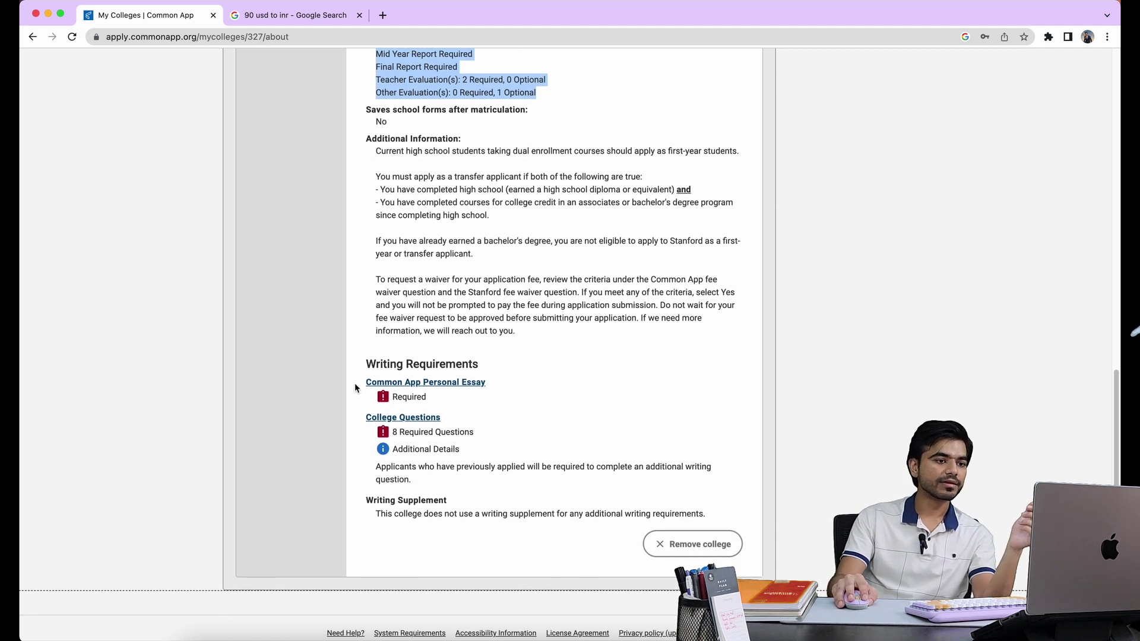
scroll(448, 400, up, 15)
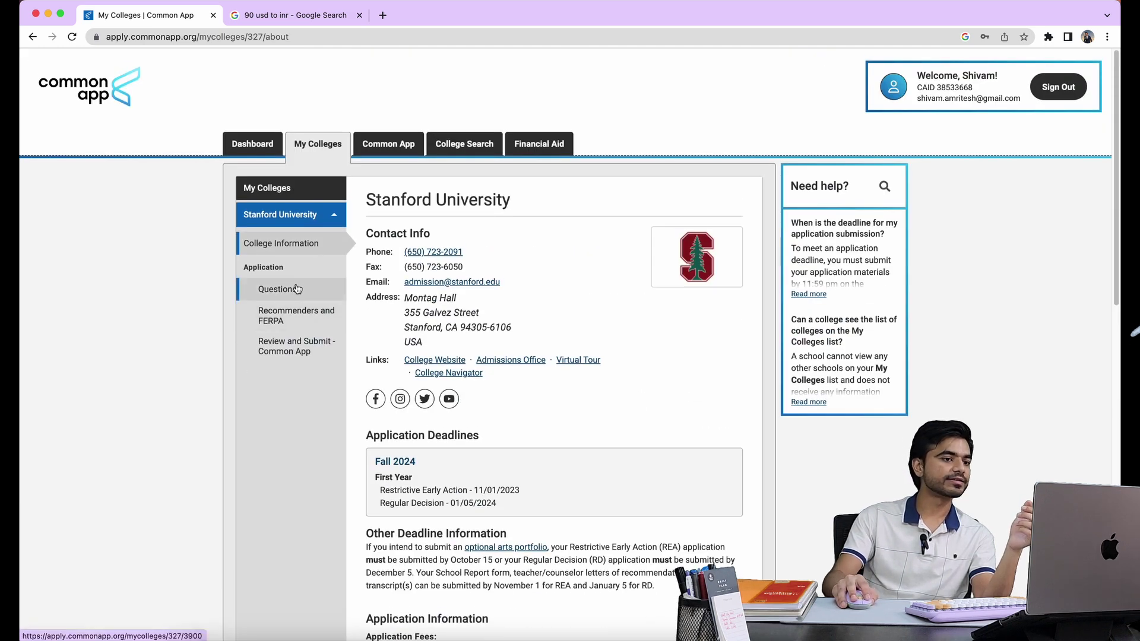
click(283, 290)
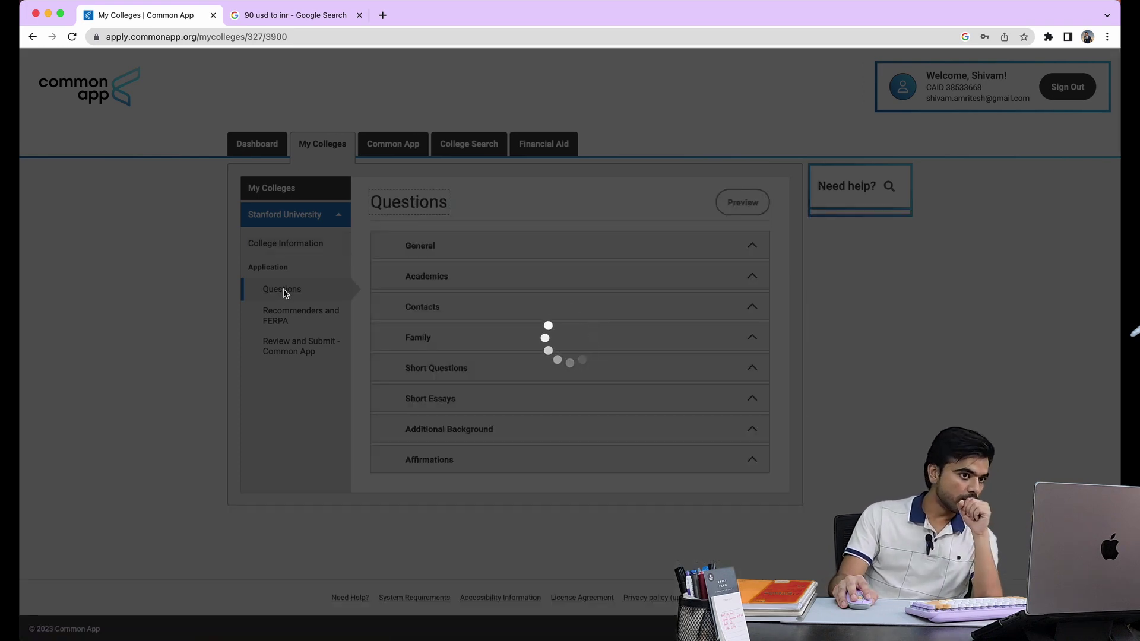
scroll(468, 313, down, 3)
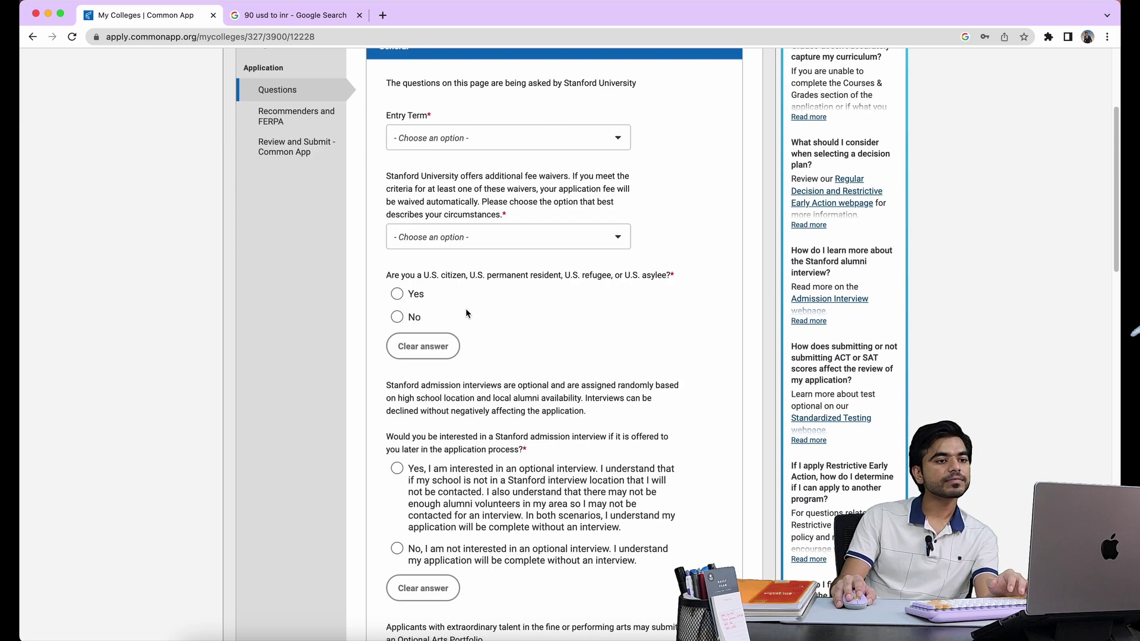
click(470, 140)
click(467, 162)
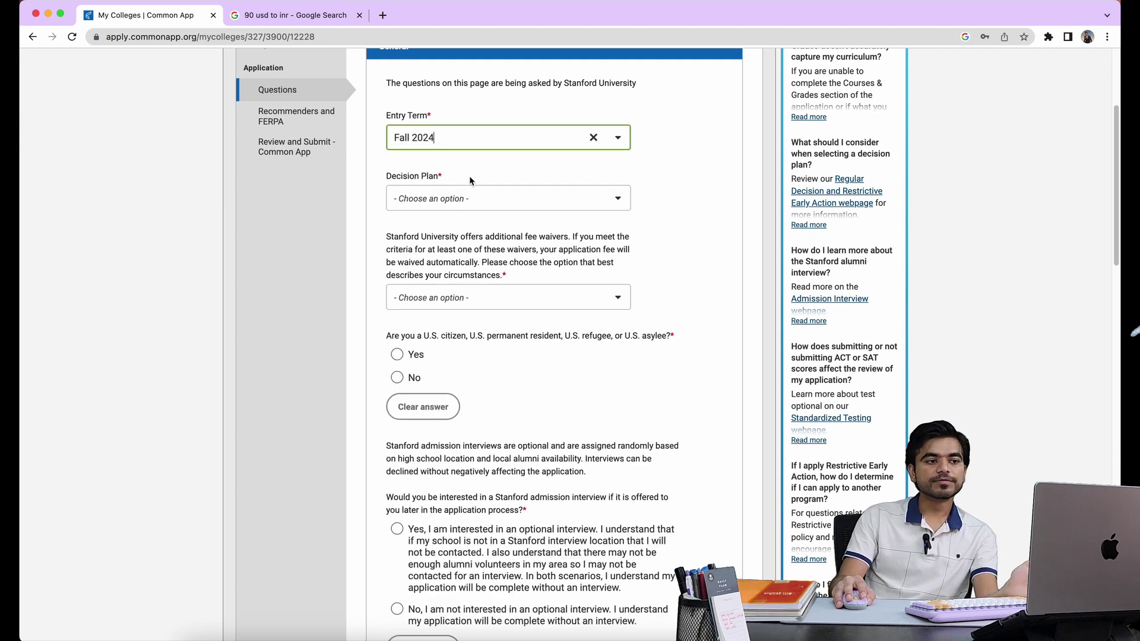
Set the decision plan to Restrictive Early Action after briefly trying Regular Decision
click(474, 193)
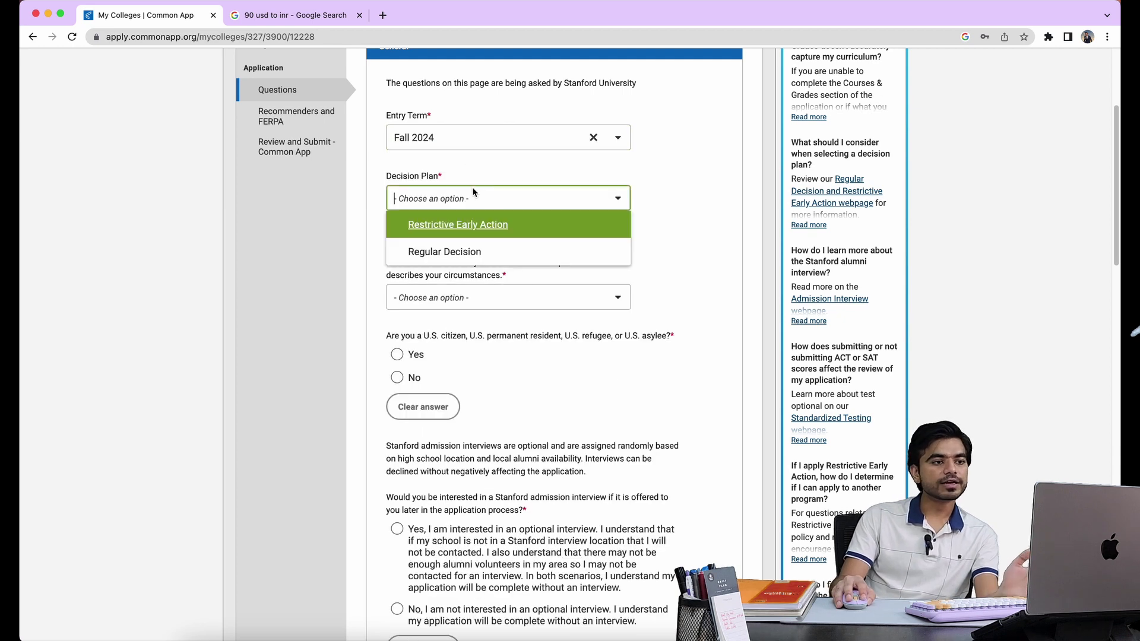
click(478, 248)
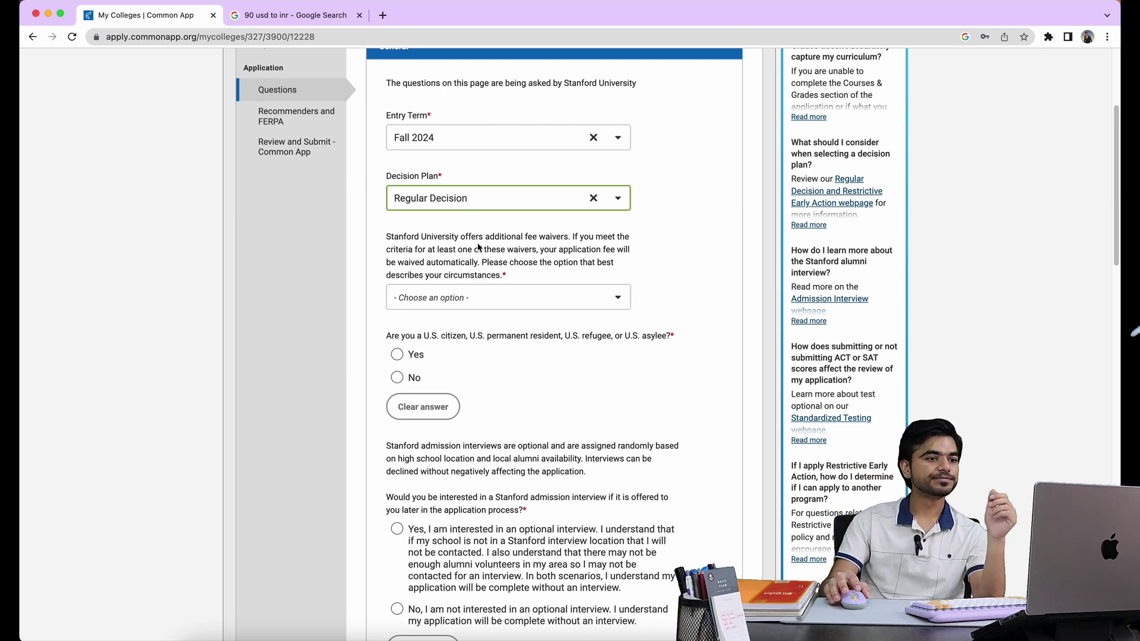
click(547, 208)
click(483, 232)
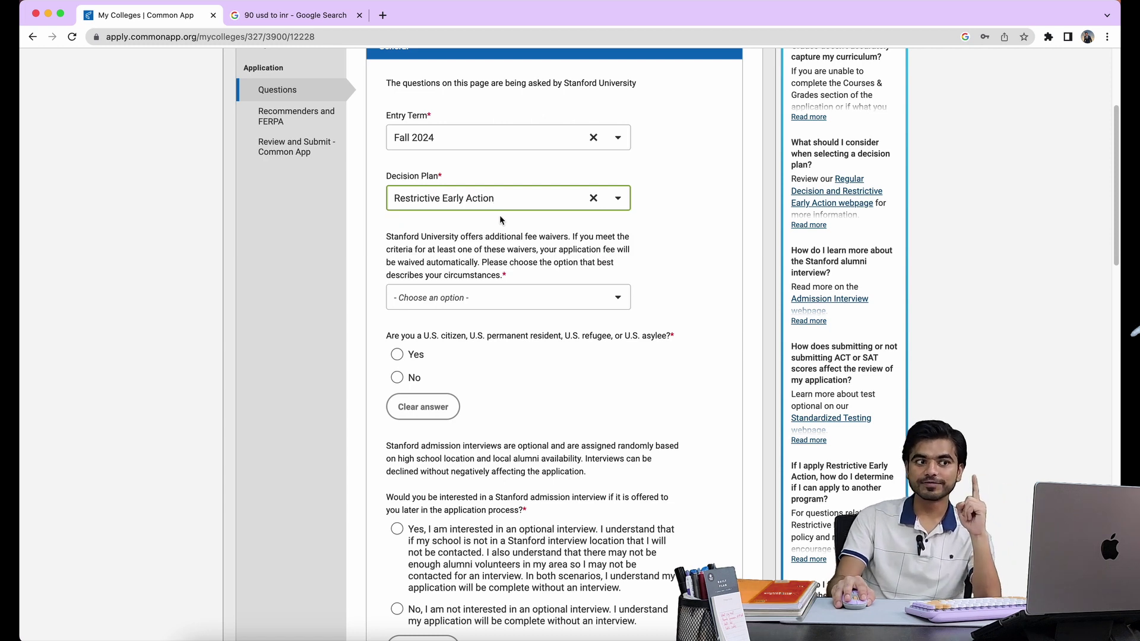
click(508, 198)
click(484, 253)
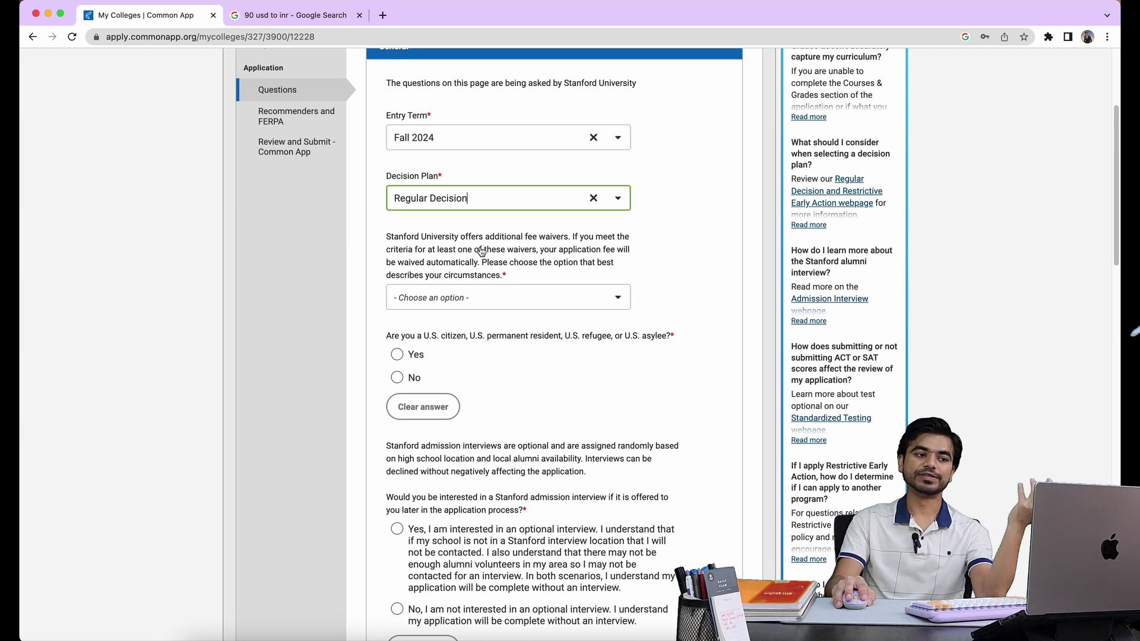
scroll(480, 252, down, 1)
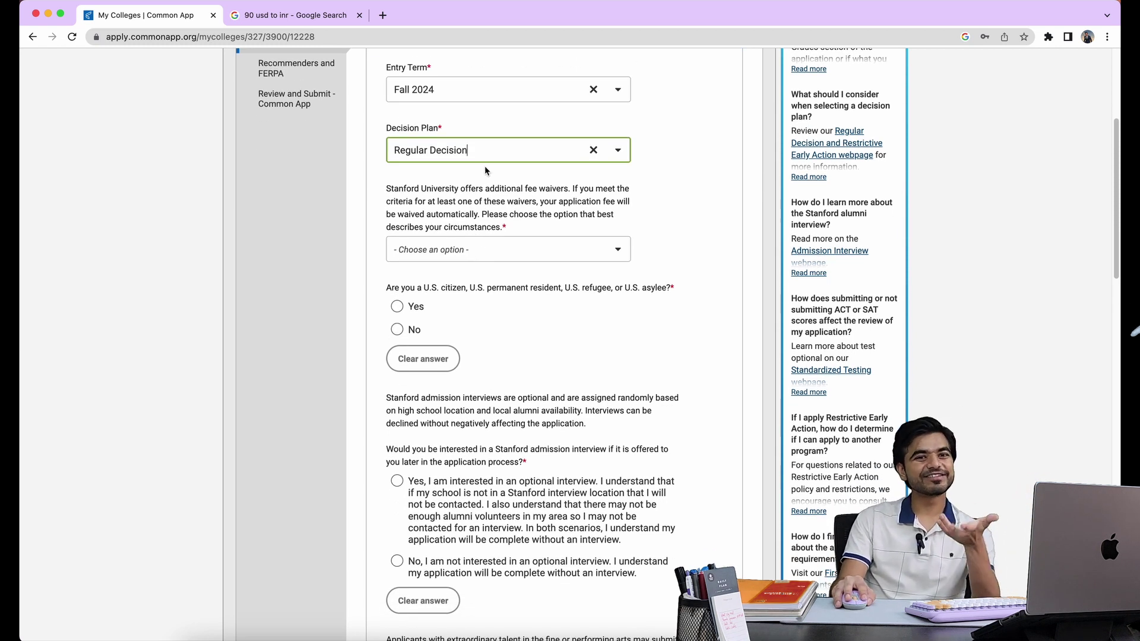
click(490, 153)
click(486, 172)
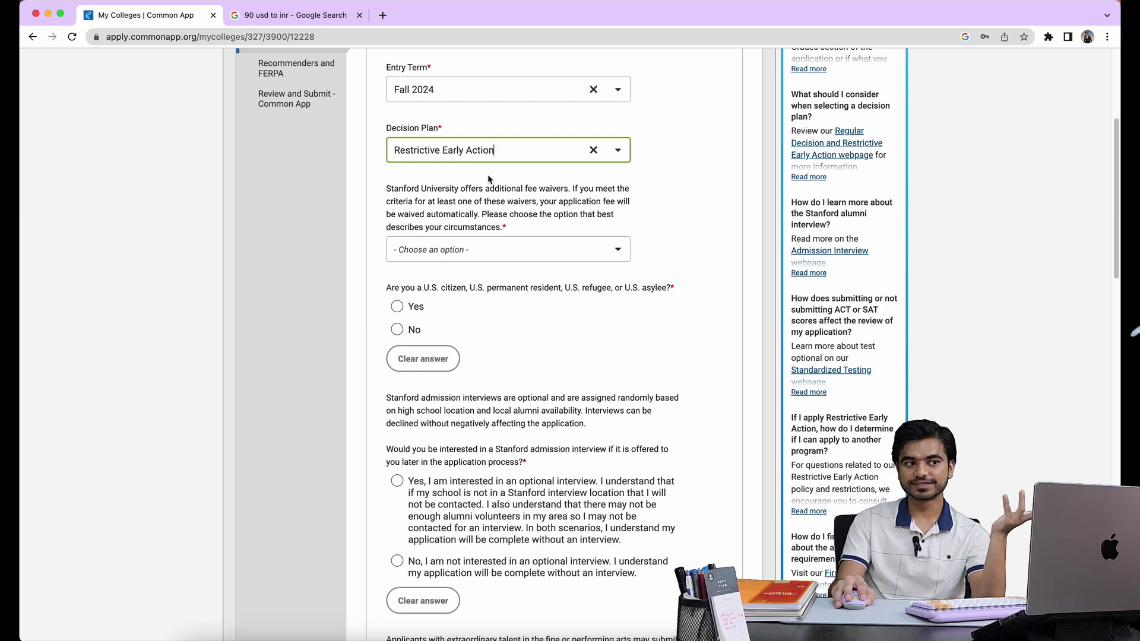
scroll(487, 178, down, 1)
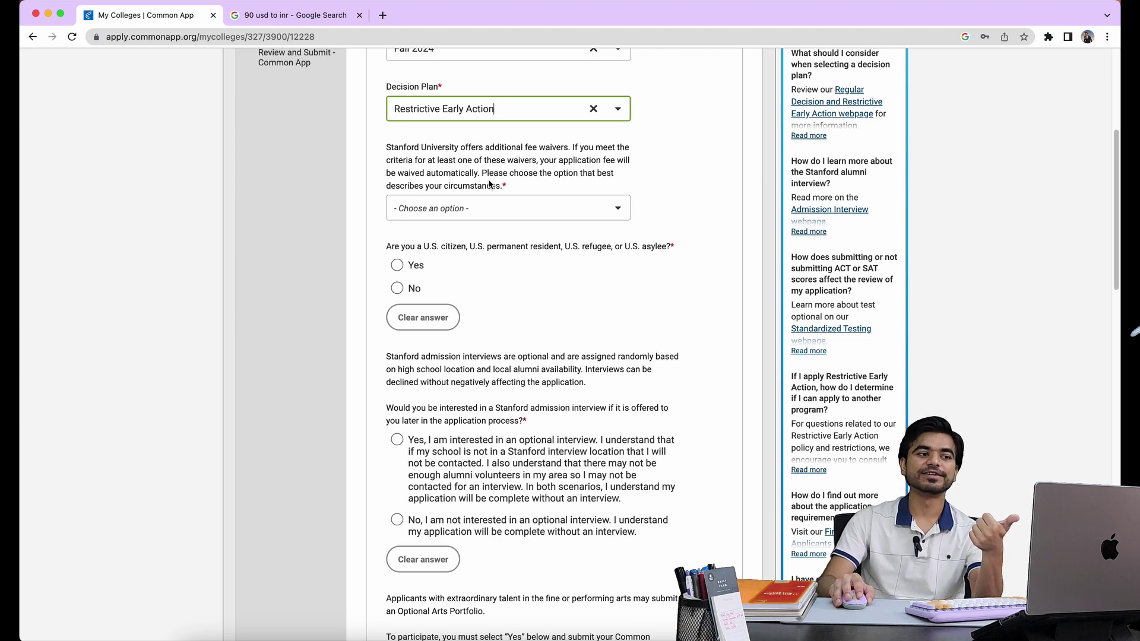
Answer that no fee-waiver criteria apply and that you are not a U.S. citizen
scroll(490, 184, down, 1)
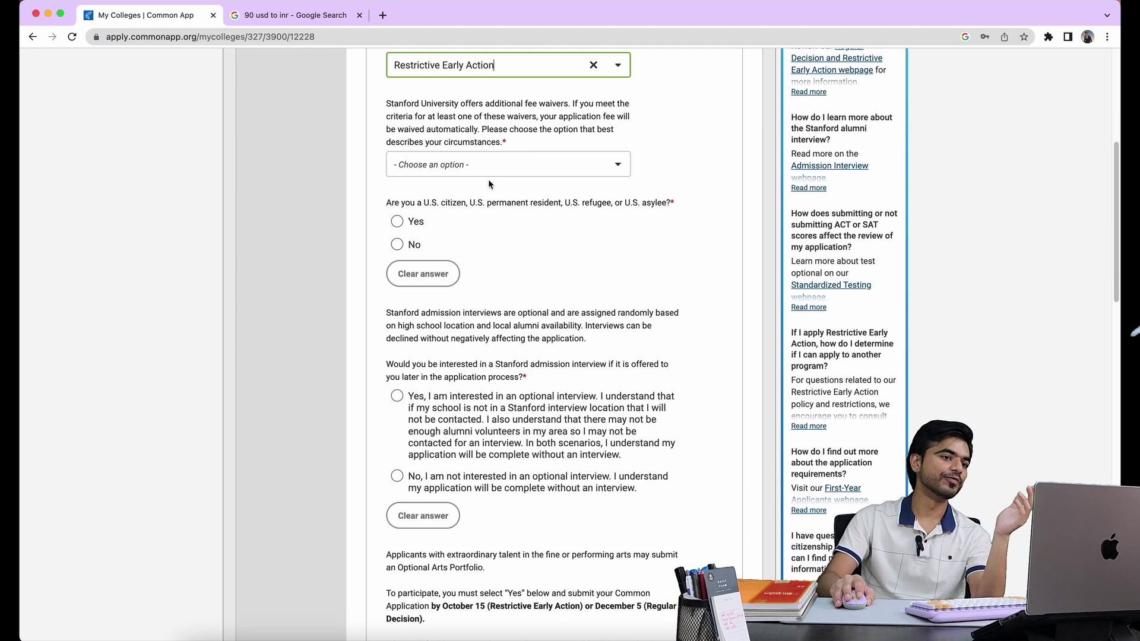
click(473, 169)
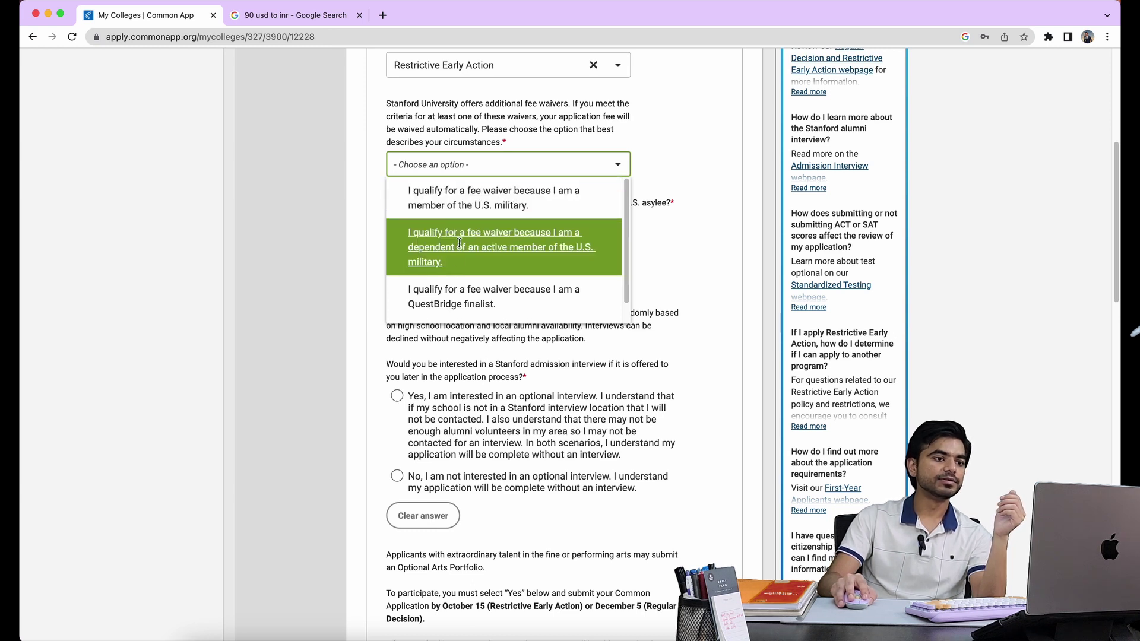
scroll(480, 288, down, 1)
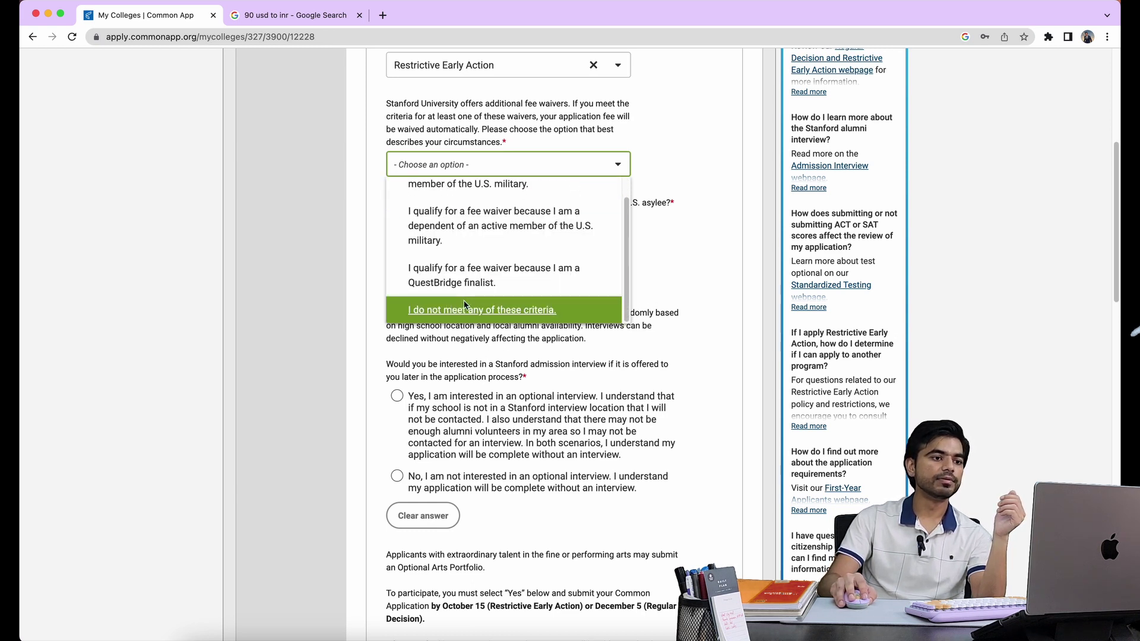
click(484, 308)
scroll(484, 308, down, 1)
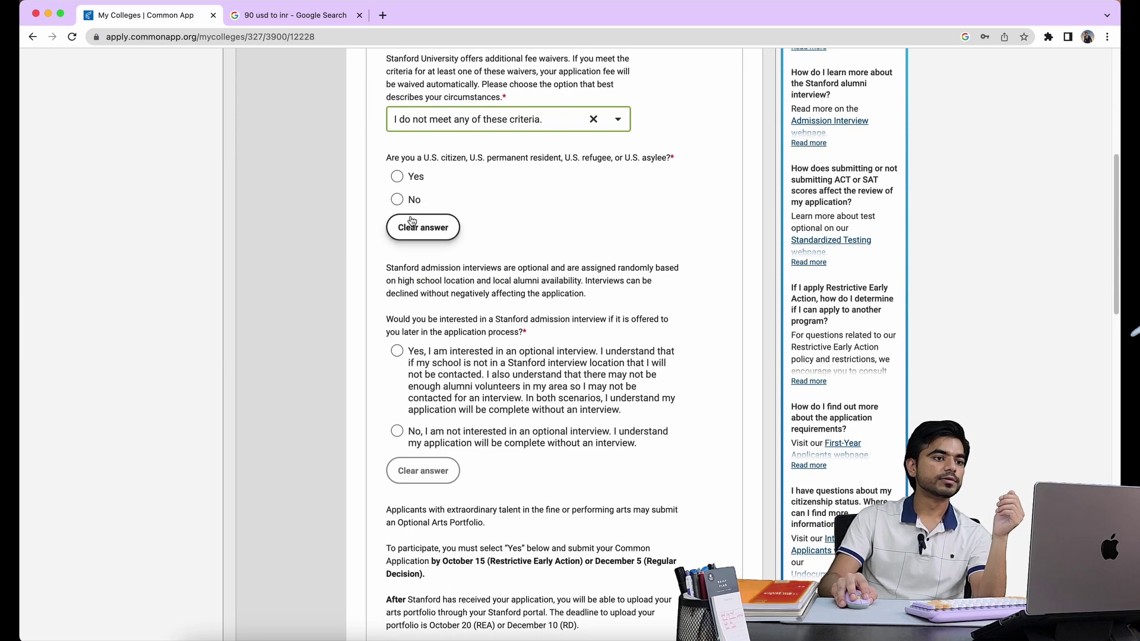
click(398, 201)
Answer Yes to need-based financial aid and Yes to an optional Stanford interview
scroll(509, 244, down, 1)
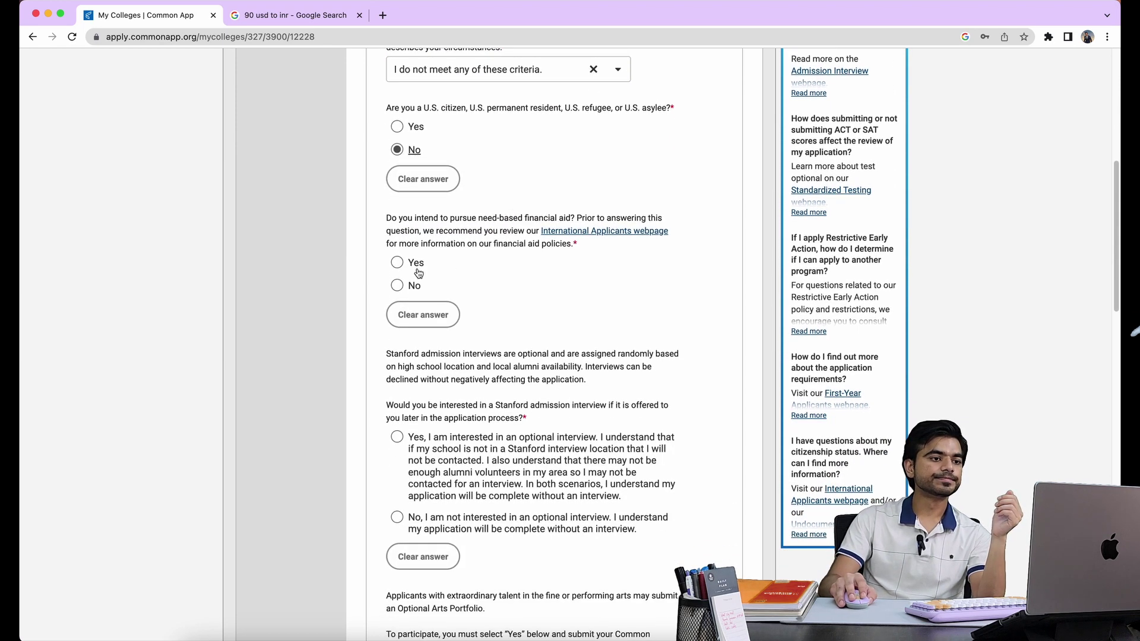
click(396, 265)
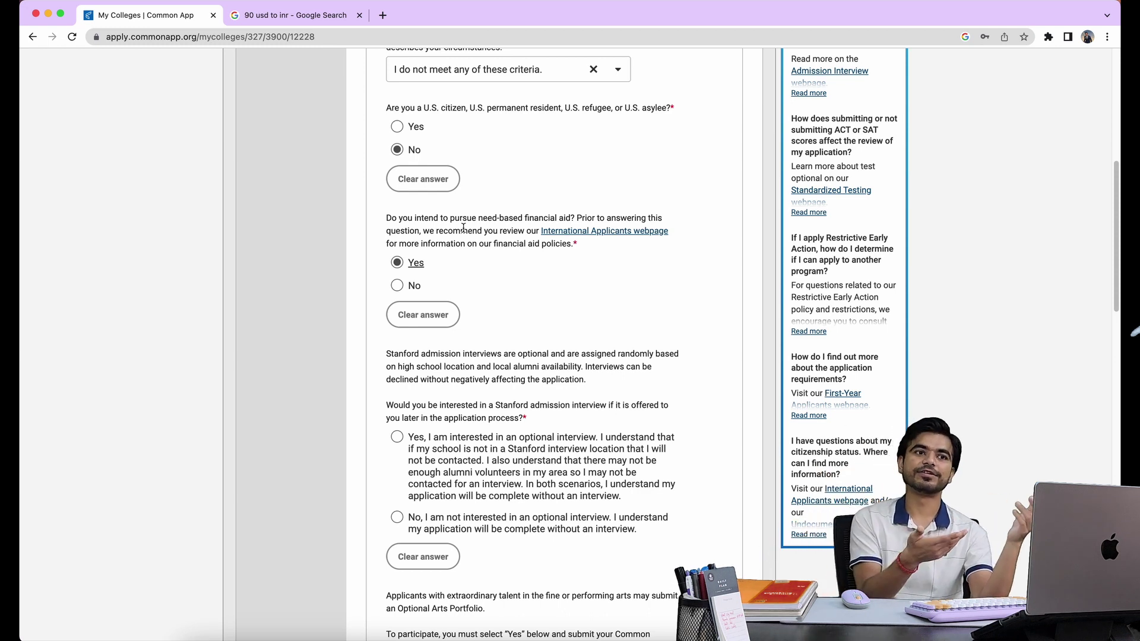
scroll(463, 228, down, 1)
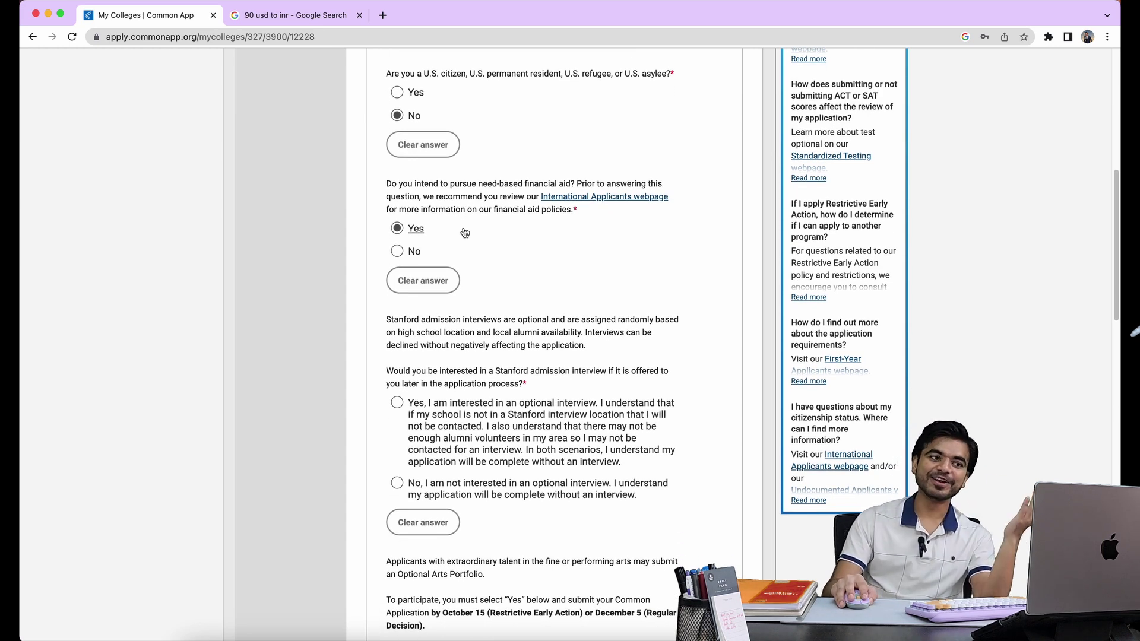
drag(478, 184, 573, 185)
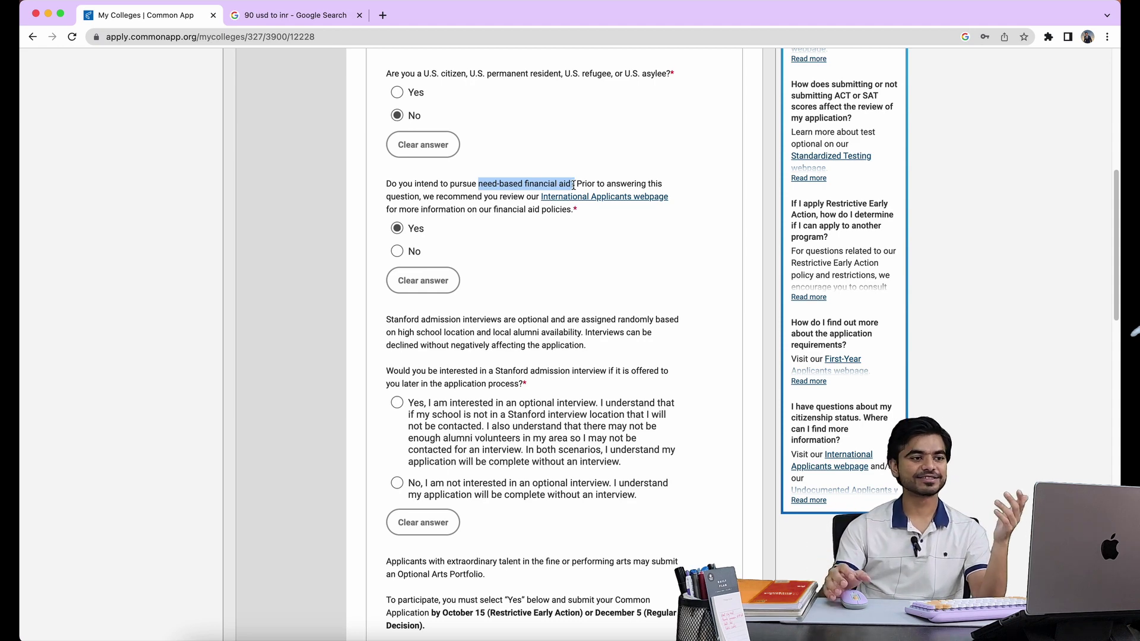
scroll(574, 185, down, 5)
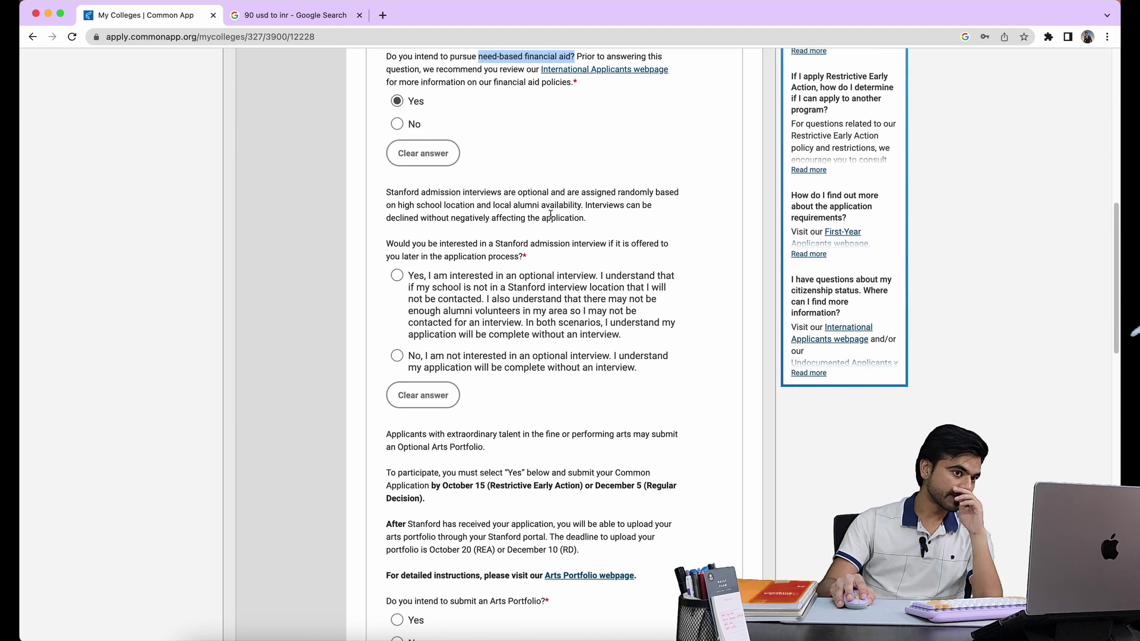
click(403, 279)
scroll(432, 291, down, 5)
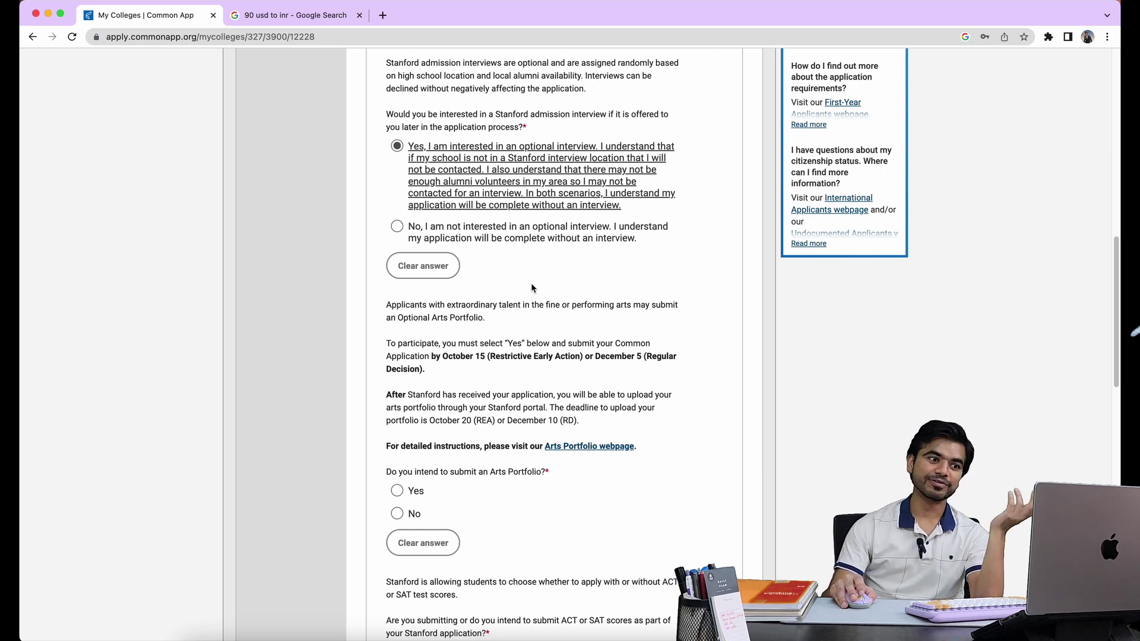
Answer No to the Arts Portfolio and Yes to submitting ACT/SAT scores
scroll(531, 283, down, 4)
scroll(532, 287, down, 2)
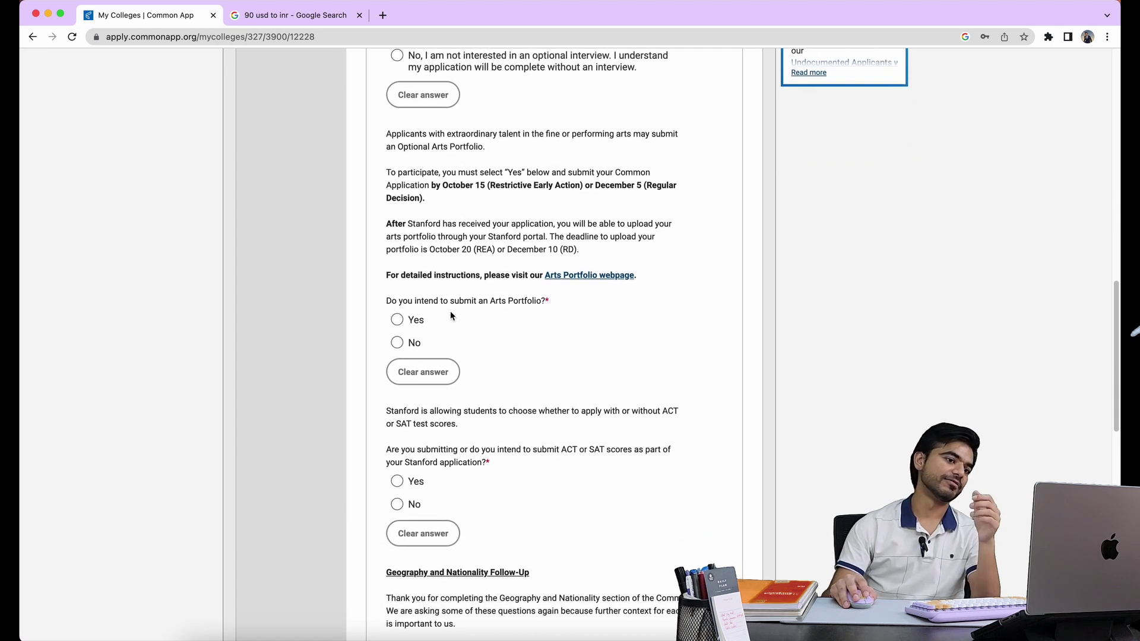
click(396, 343)
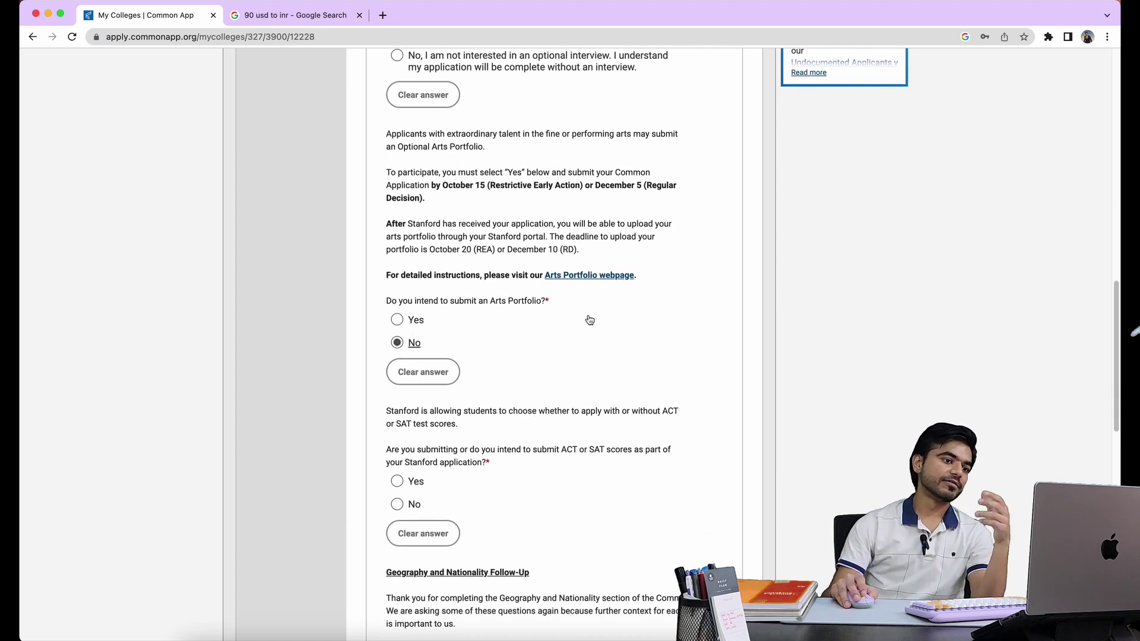
scroll(587, 318, down, 6)
click(404, 295)
Move on to the Academics section at the bottom of the form
scroll(439, 294, down, 4)
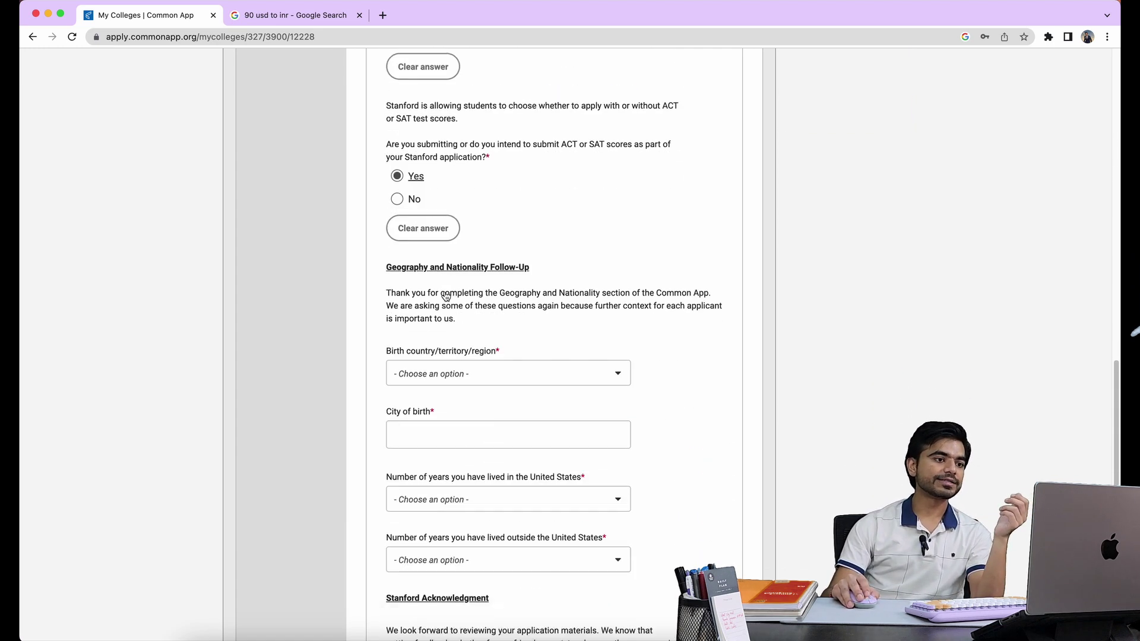
scroll(446, 292, down, 5)
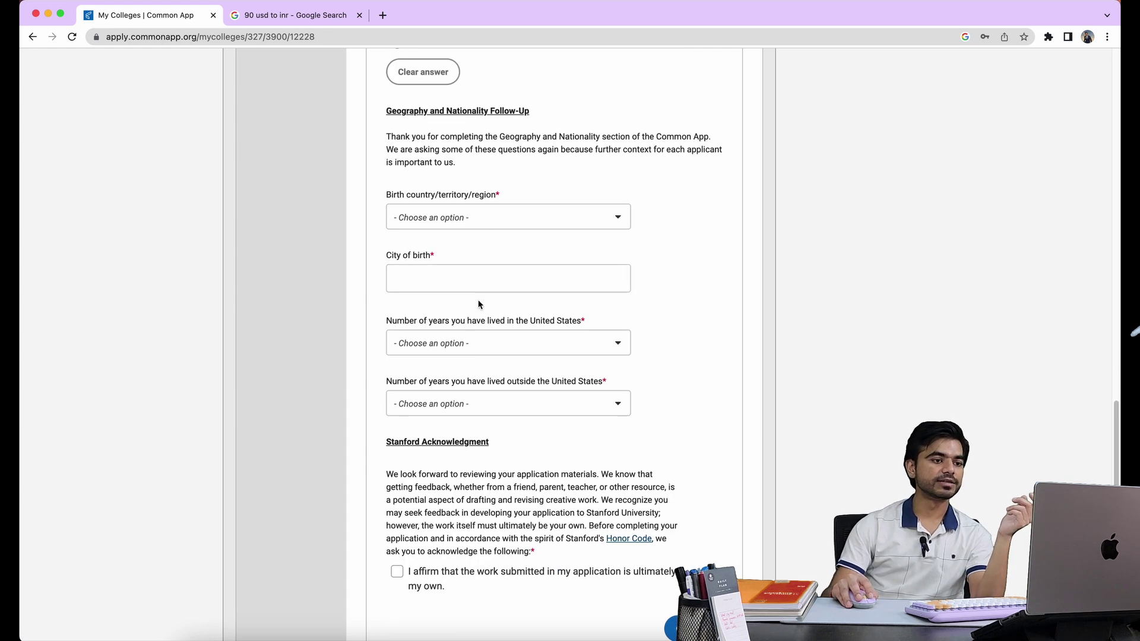
scroll(479, 305, down, 11)
click(461, 327)
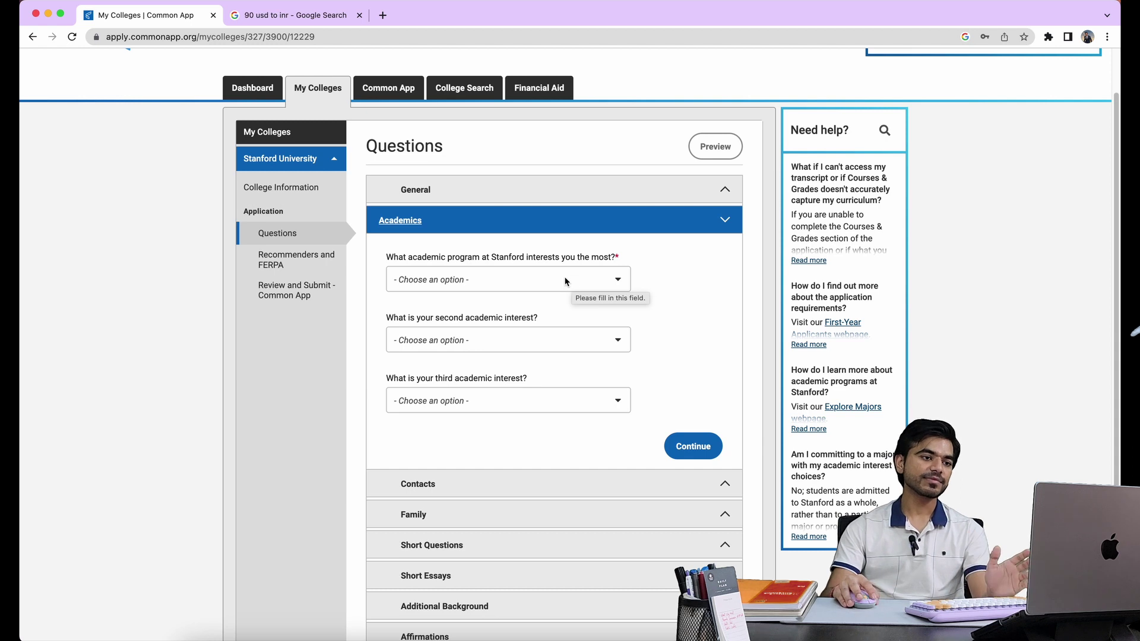
Make Computer Science the first academic interest, after trying Aeronautics and Chemical Engineering
click(565, 281)
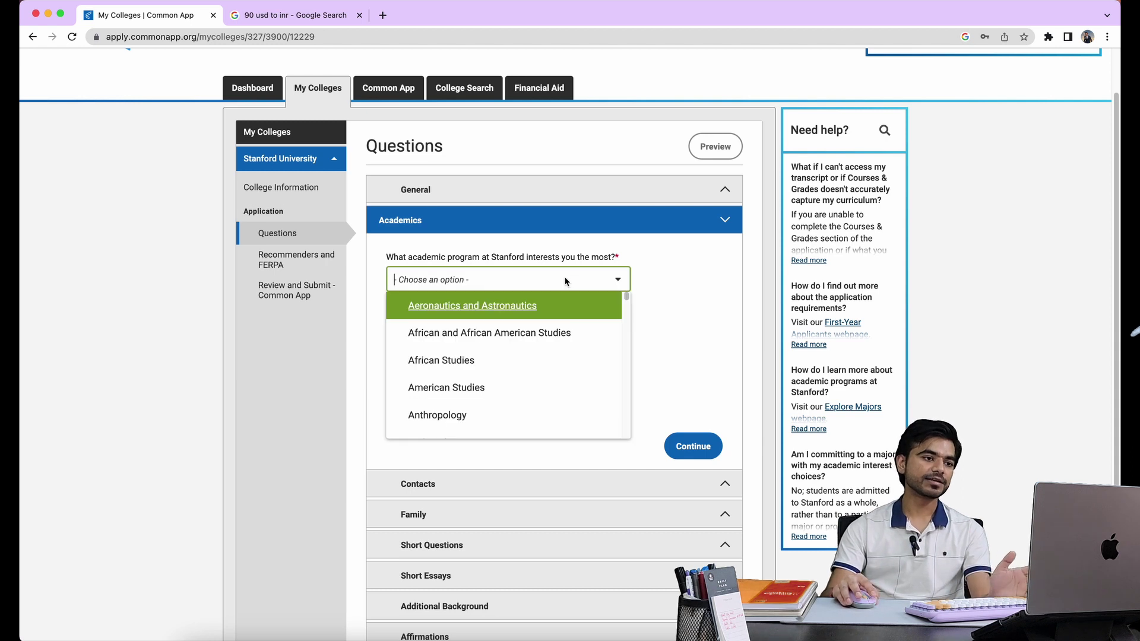
click(476, 316)
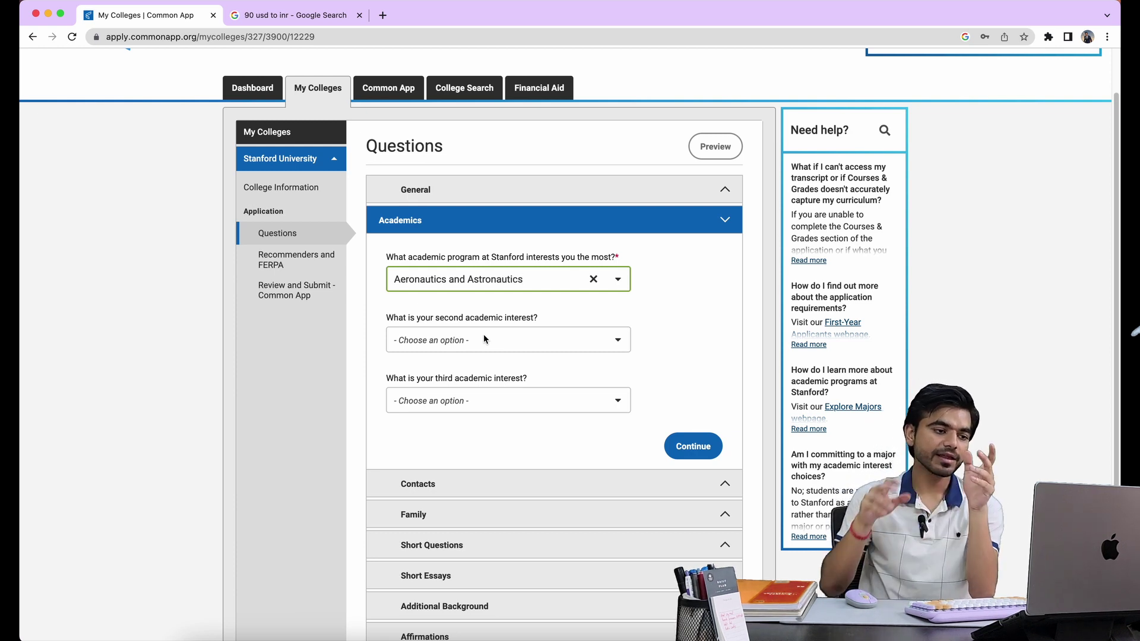
click(568, 286)
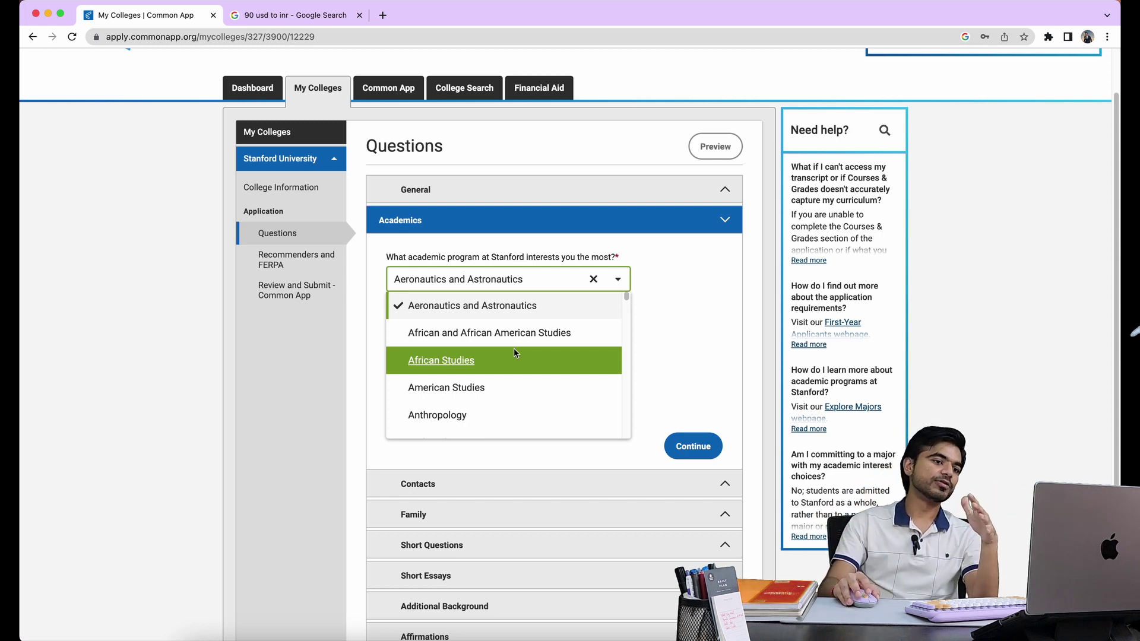
scroll(514, 350, down, 8)
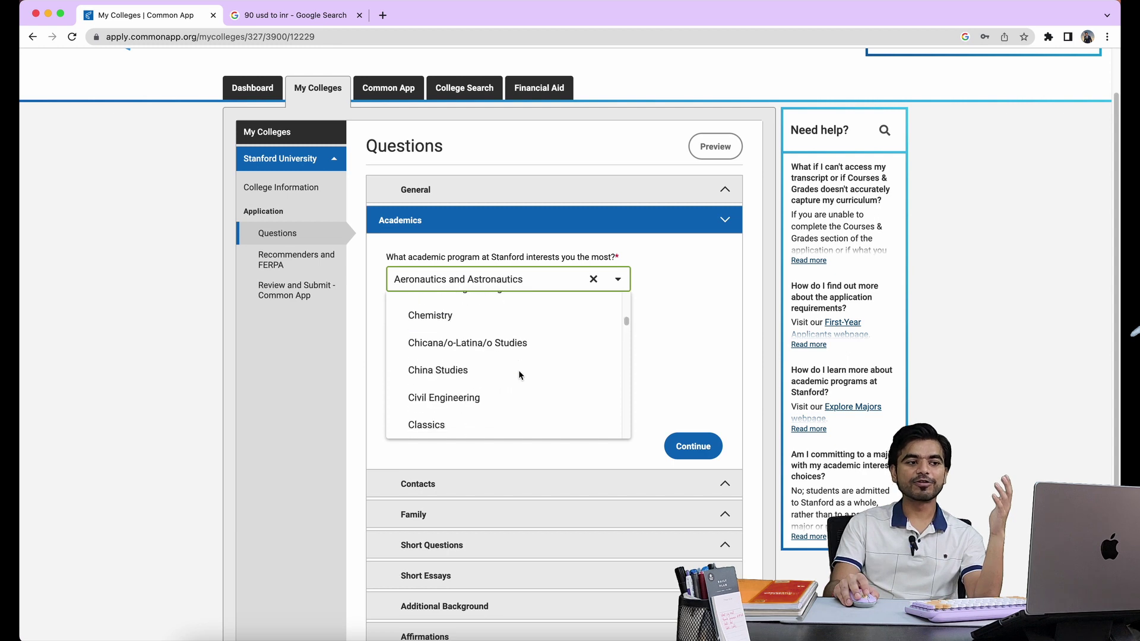
scroll(518, 369, up, 1)
click(517, 322)
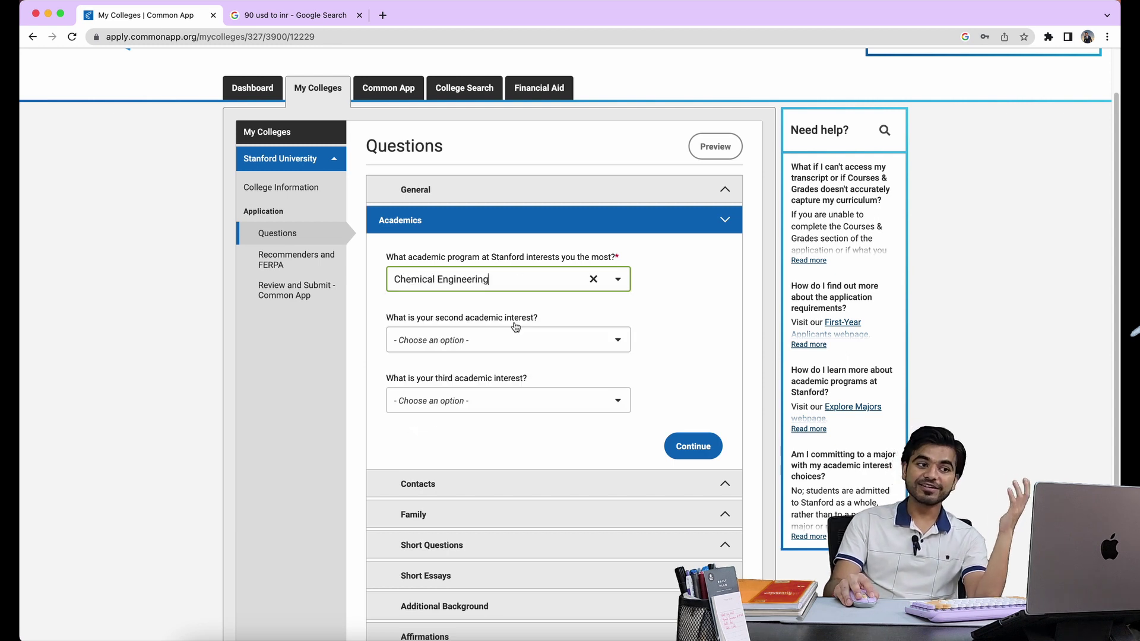
click(514, 286)
scroll(511, 357, down, 3)
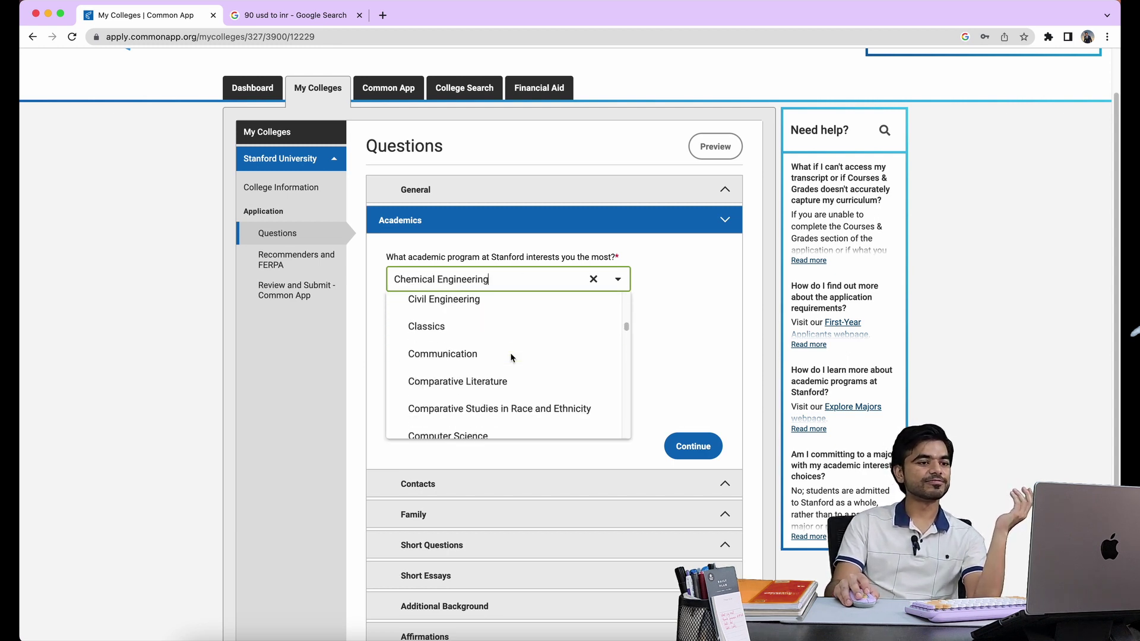
scroll(508, 363, down, 2)
click(506, 374)
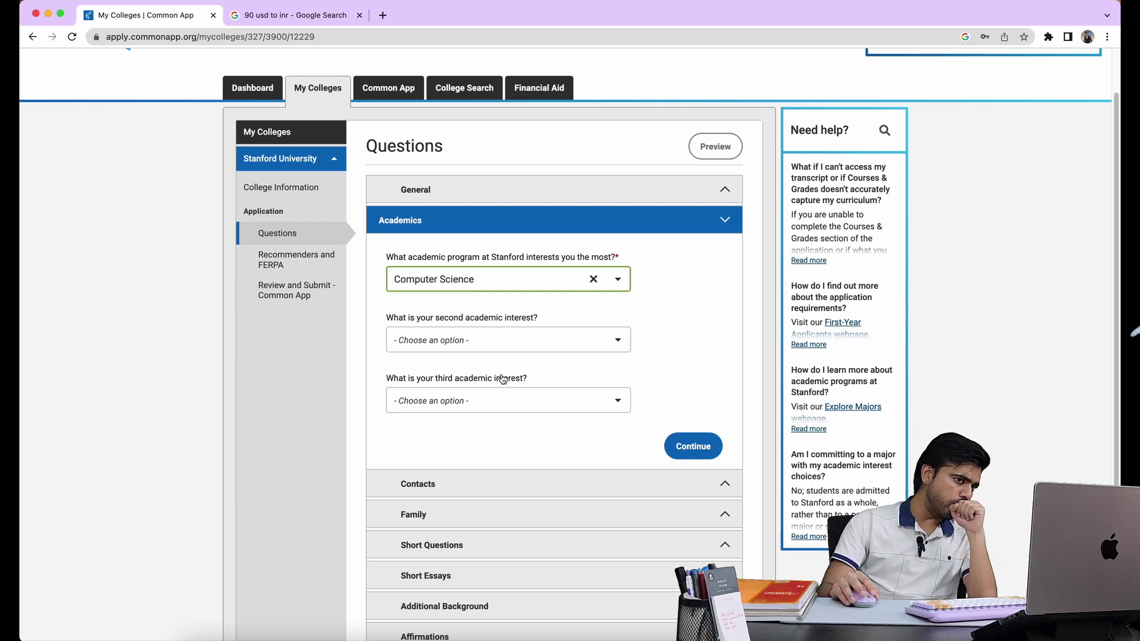
Replace the first academic interest with Engineering Physics, briefly passing through Earth Systems
click(526, 284)
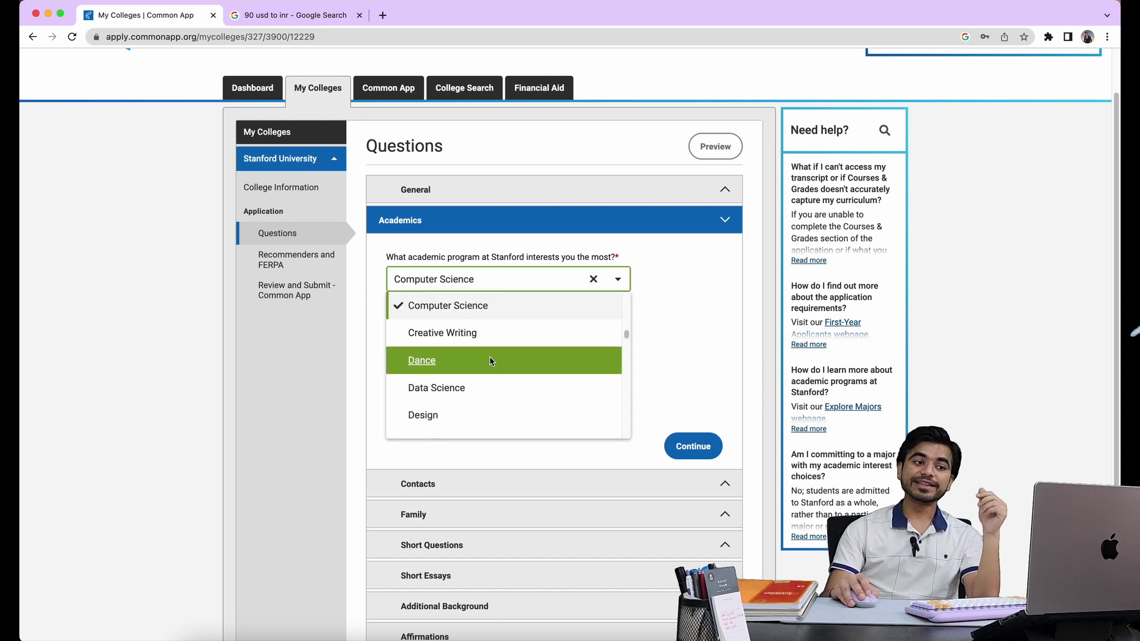
scroll(489, 357, down, 2)
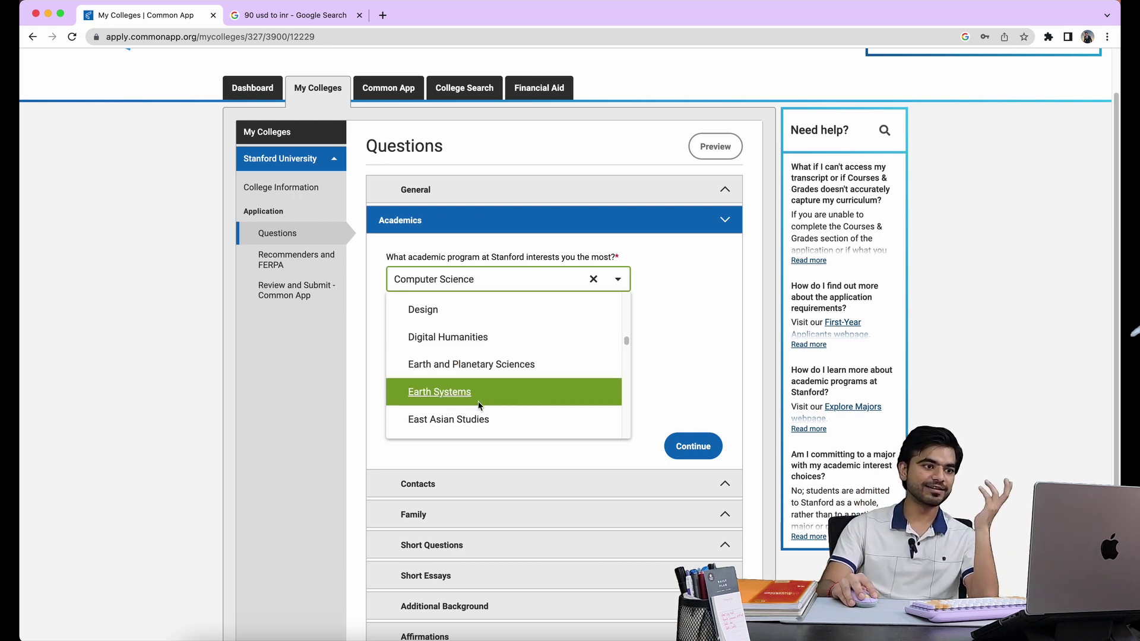
click(465, 394)
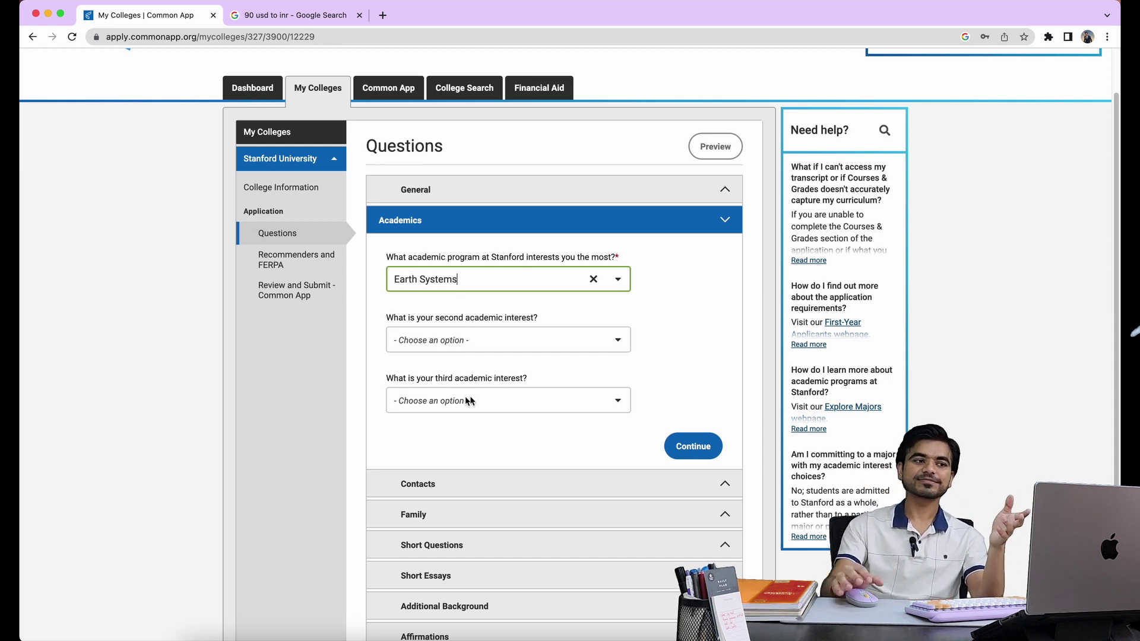
scroll(492, 350, down, 2)
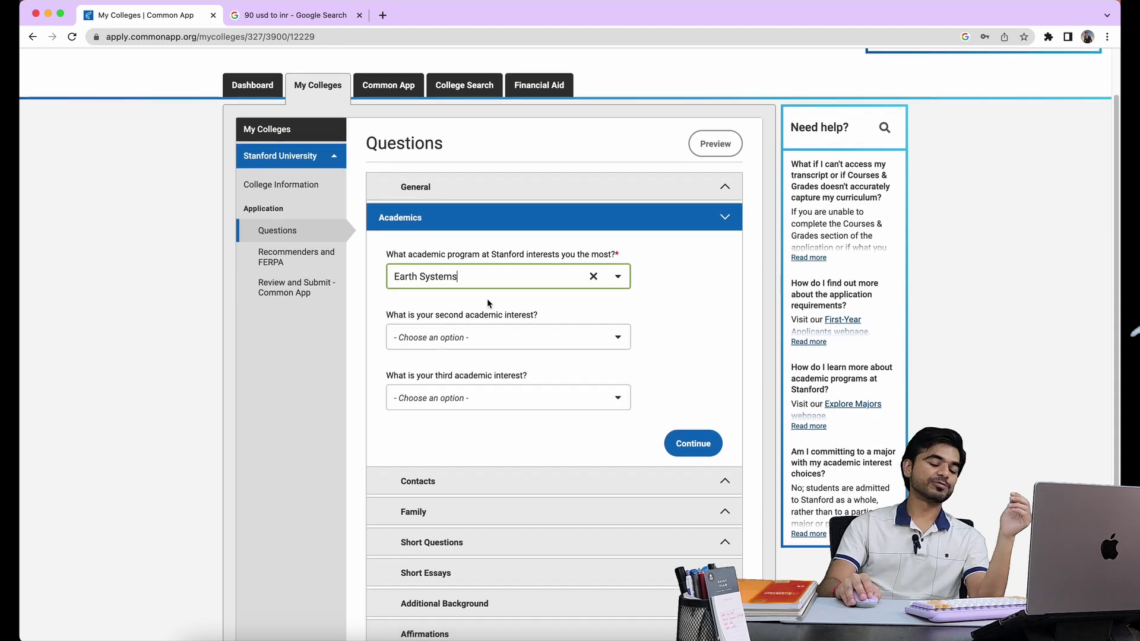
click(512, 260)
scroll(473, 351, down, 3)
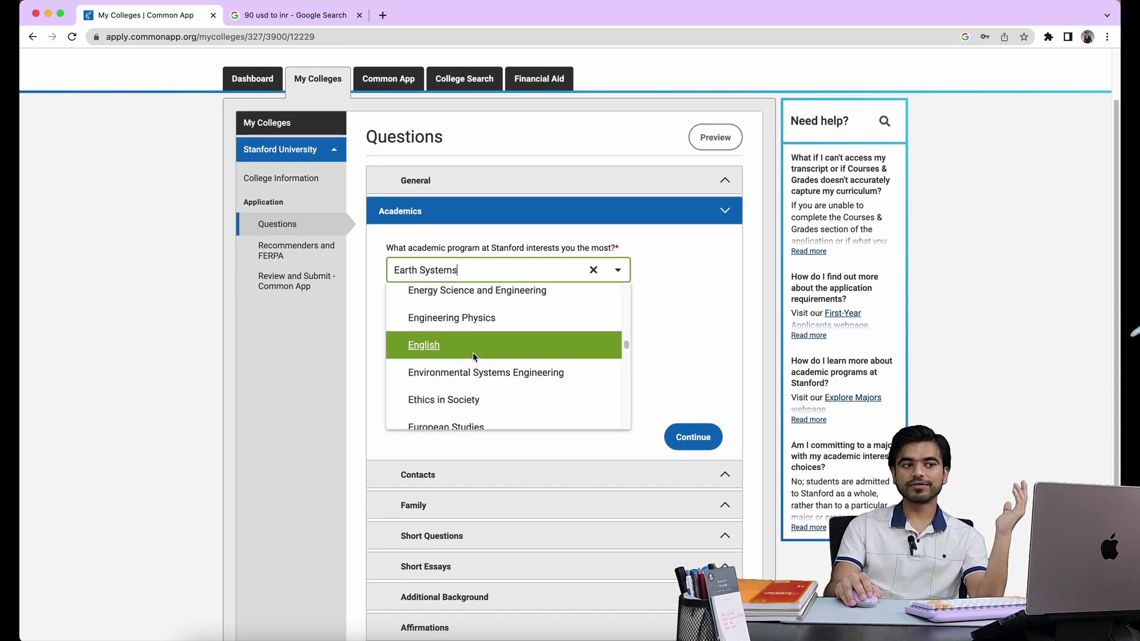
click(481, 320)
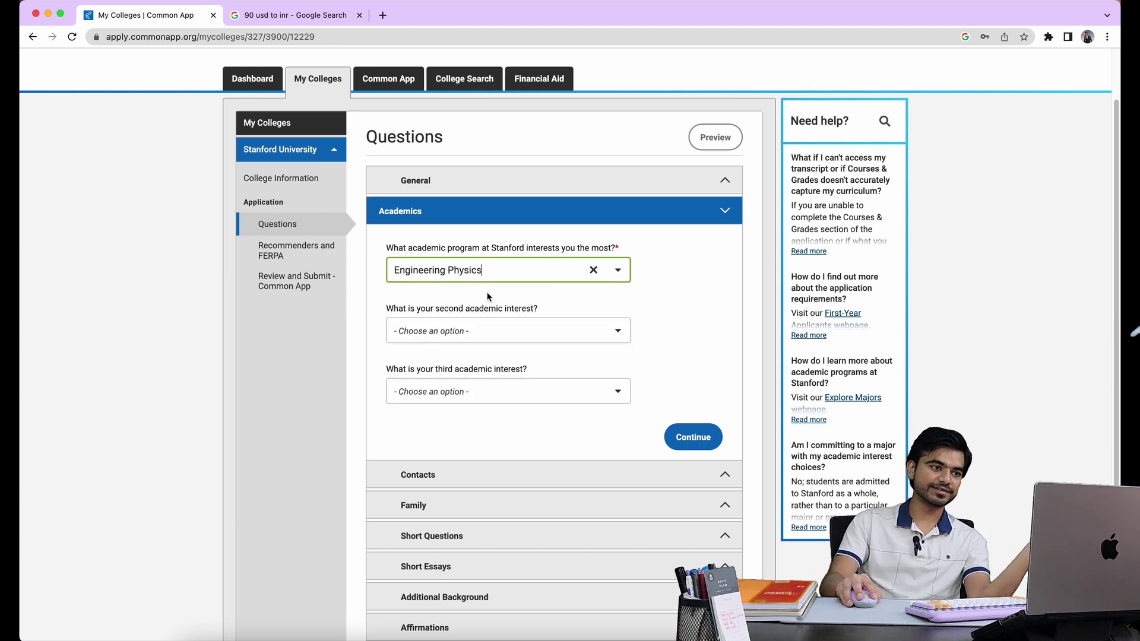
scroll(500, 287, down, 2)
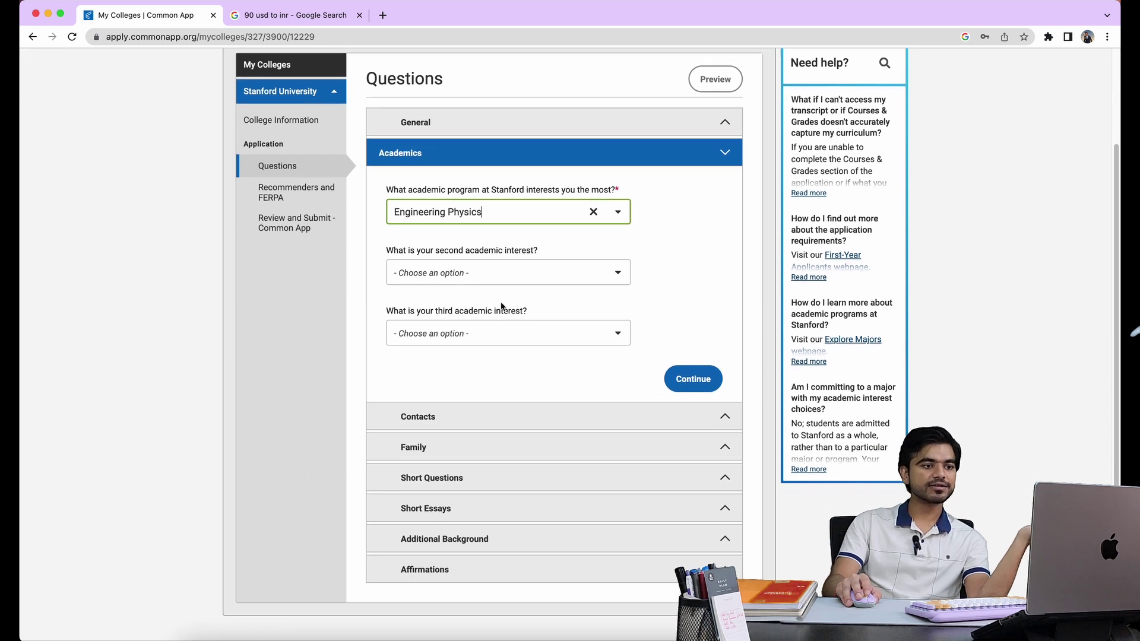
In Contacts, answer No to having previously applied to Stanford
scroll(501, 304, down, 2)
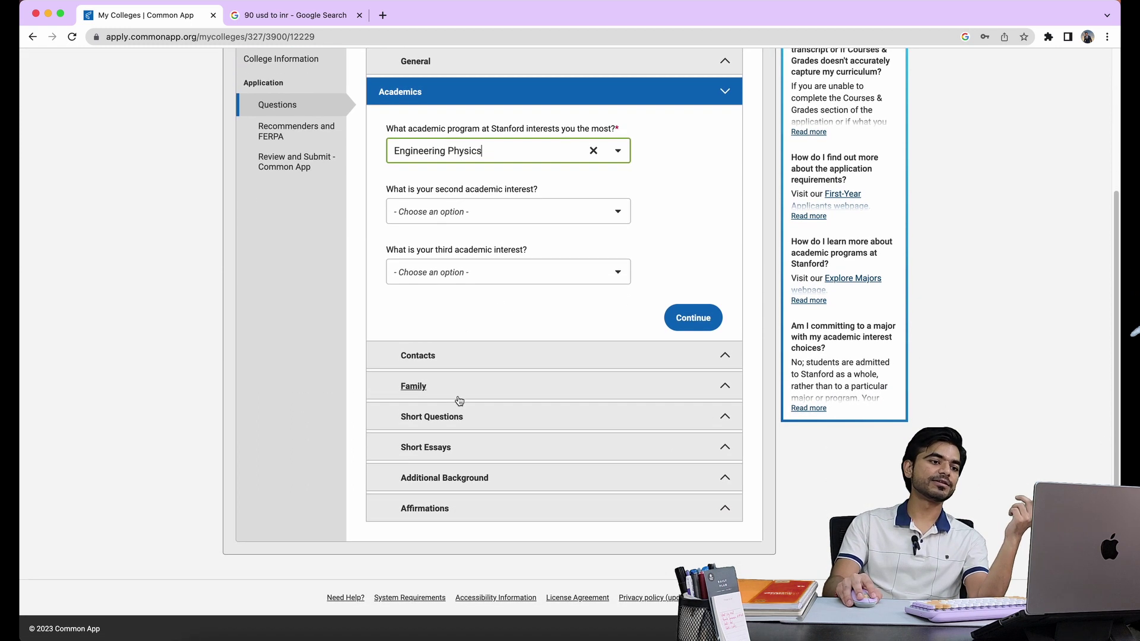
click(469, 366)
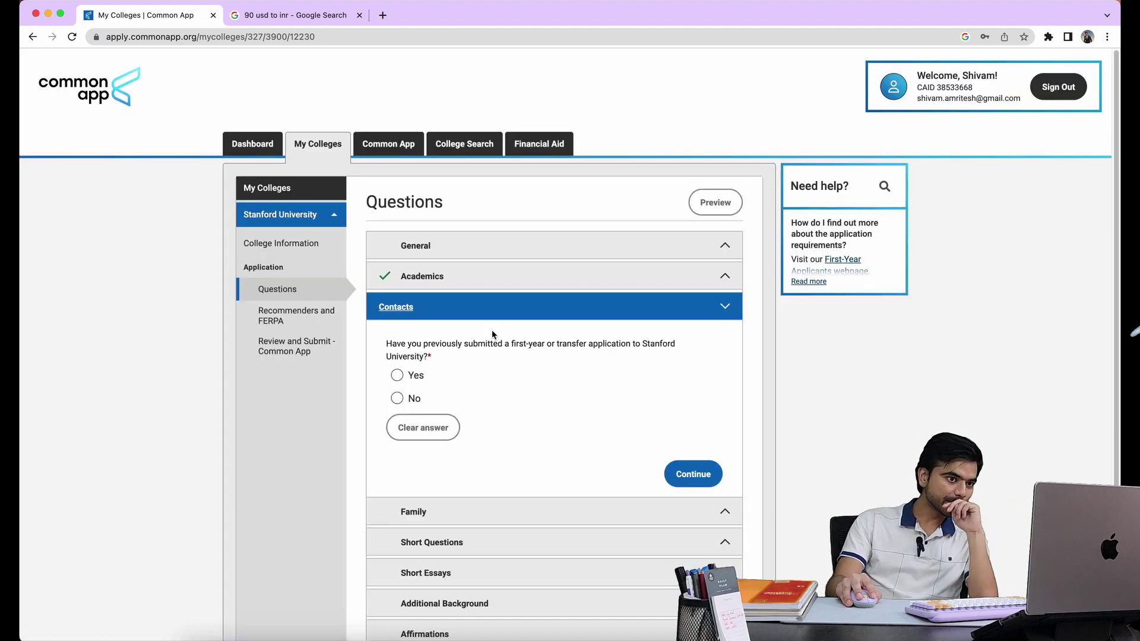
click(409, 396)
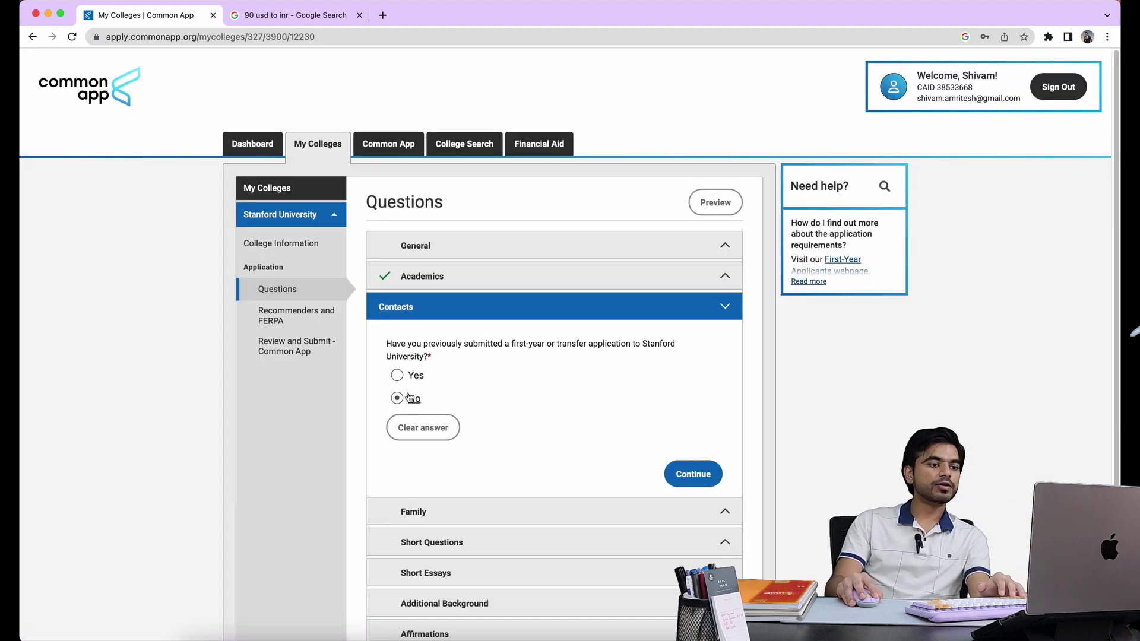
scroll(471, 399, down, 2)
click(469, 398)
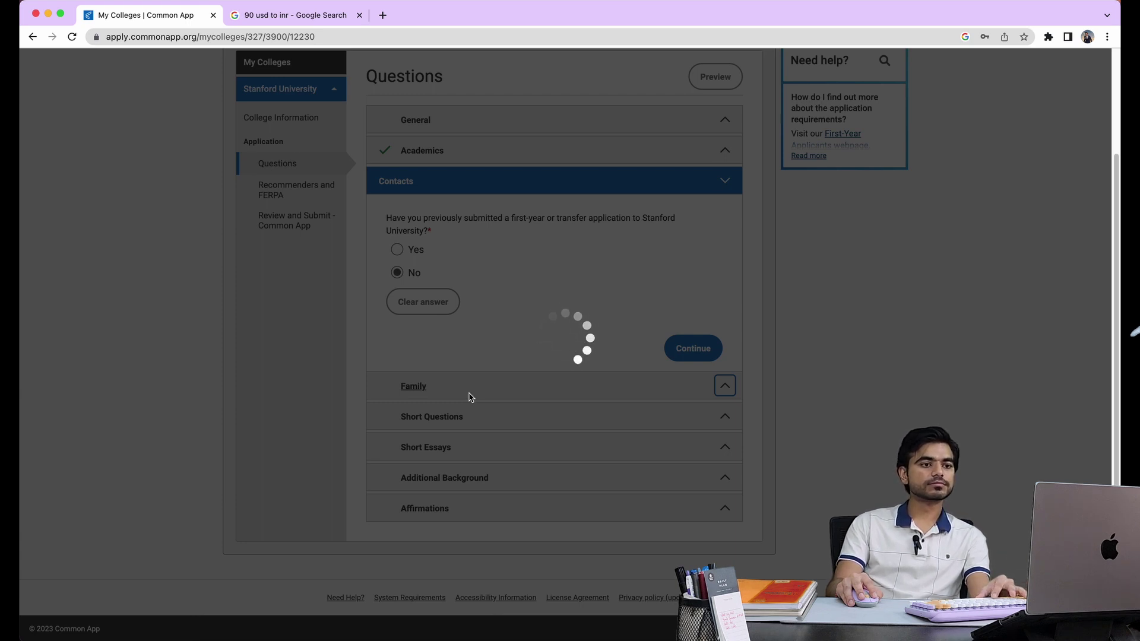
Answer No to siblings applying, relatives enrolled, and relatives employed at Stanford
scroll(468, 393, down, 10)
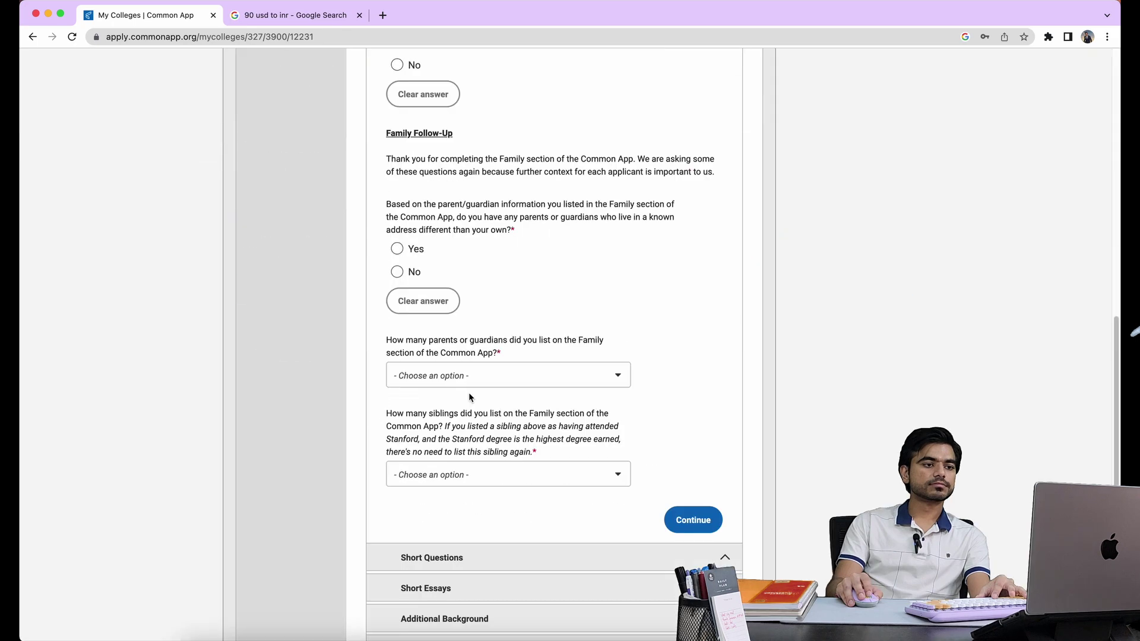
scroll(470, 397, up, 10)
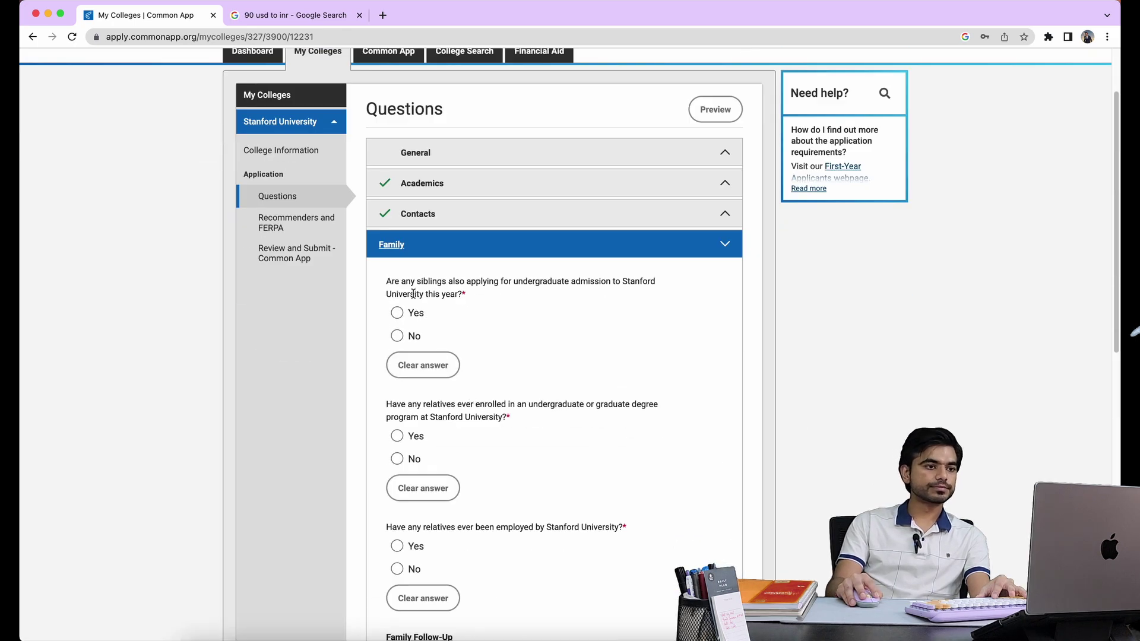
click(404, 335)
scroll(419, 380, down, 1)
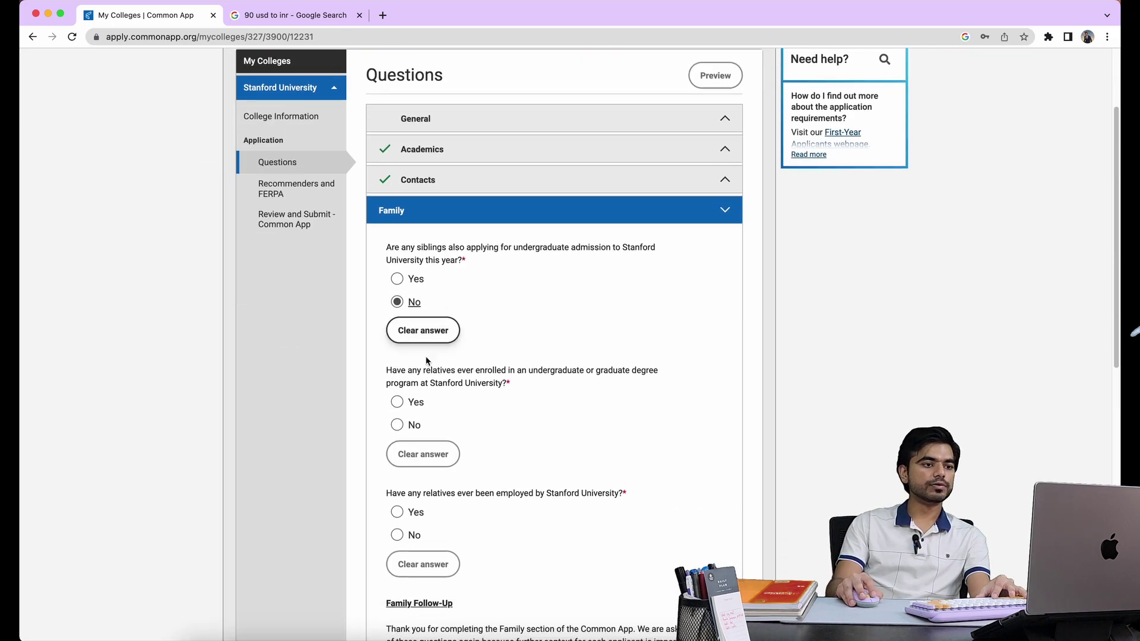
click(414, 425)
scroll(415, 425, down, 4)
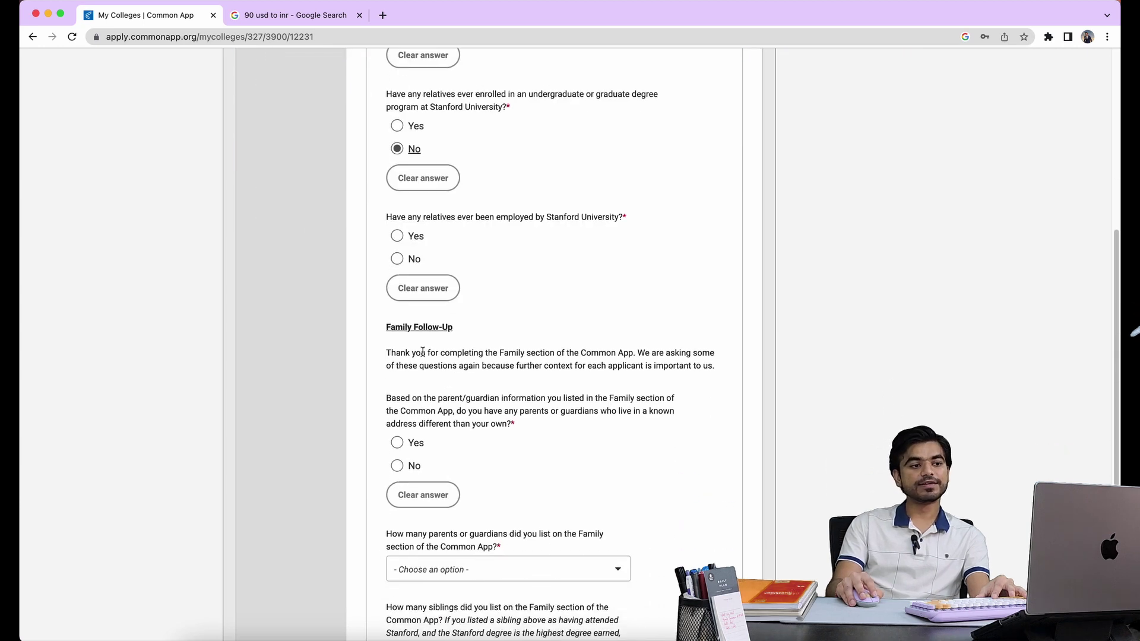
click(411, 260)
scroll(468, 257, down, 2)
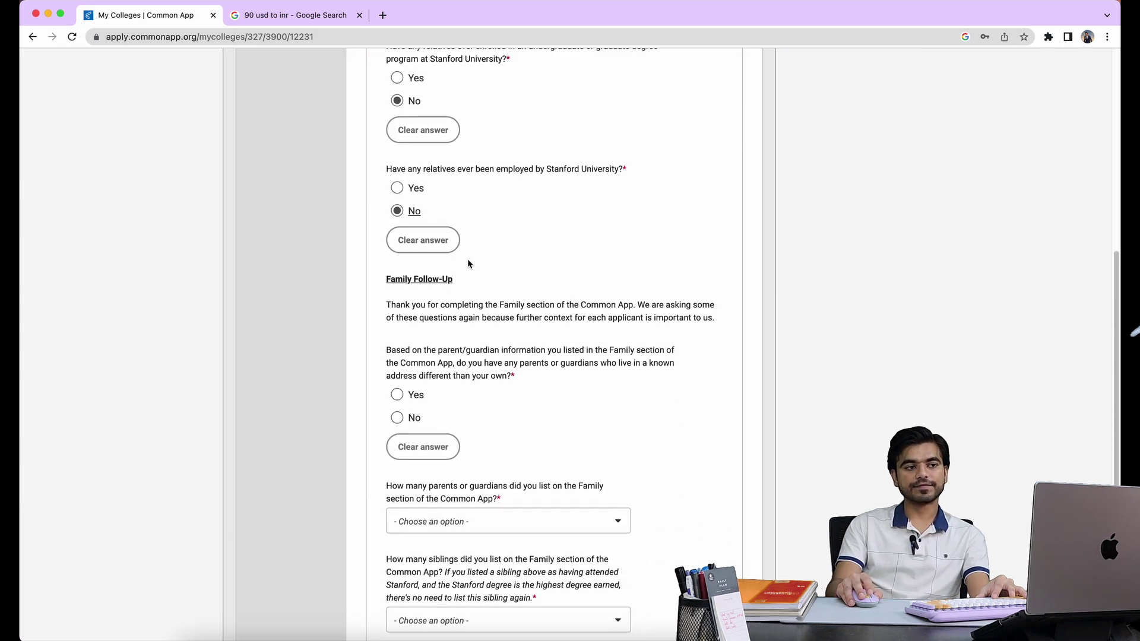
scroll(424, 356, down, 4)
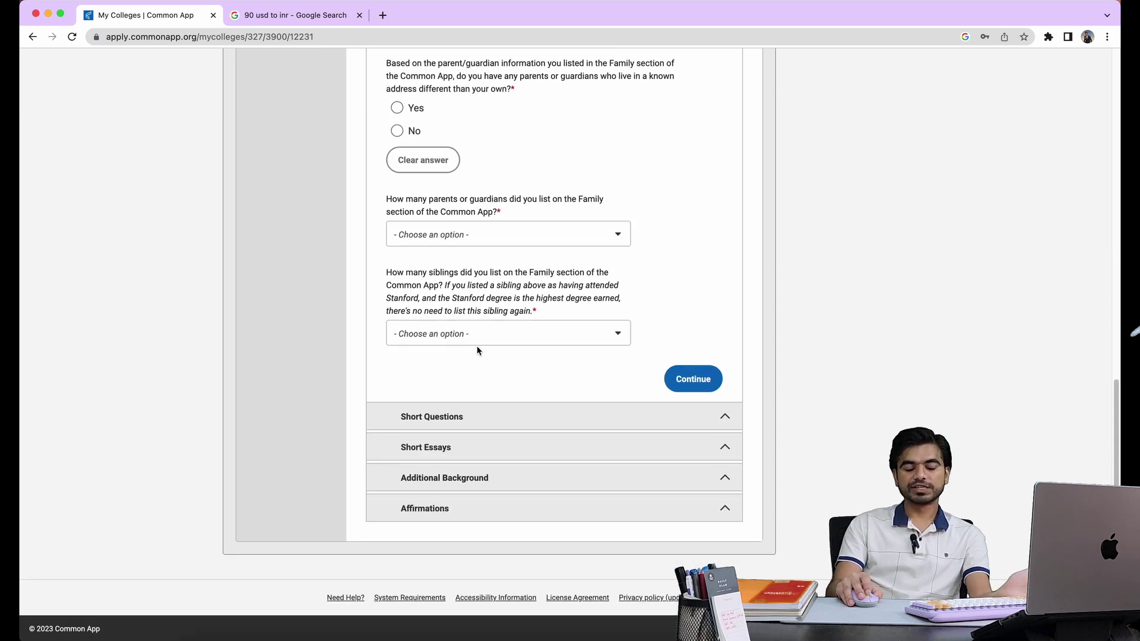
click(464, 416)
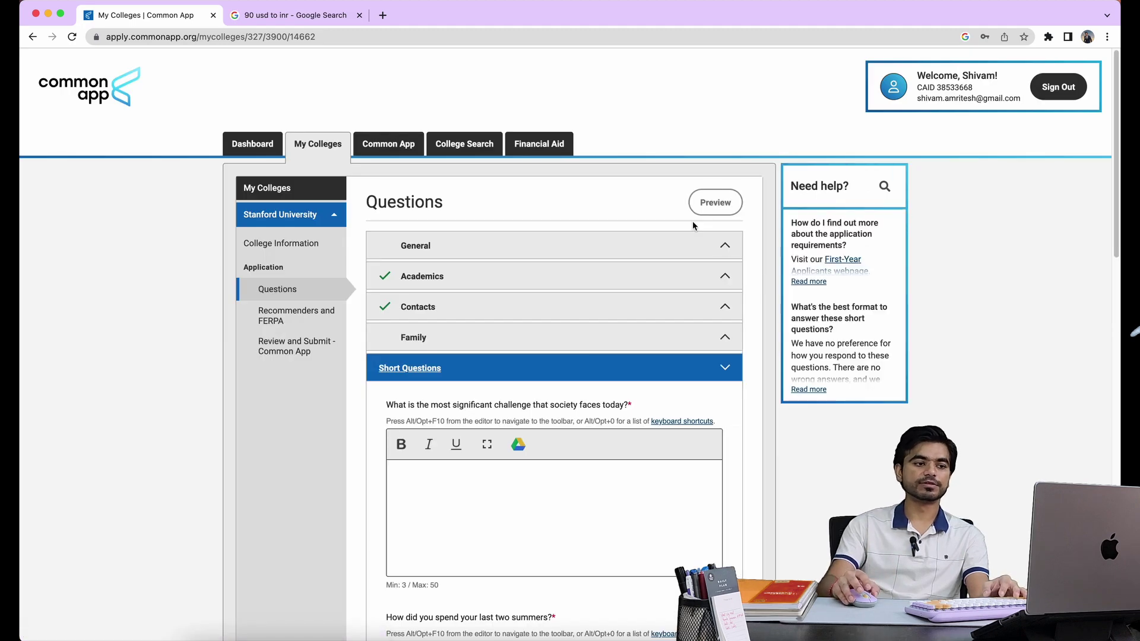
Review the five 50-word Short Questions, highlighting the societal-challenge prompt
scroll(483, 372, down, 3)
scroll(484, 373, down, 12)
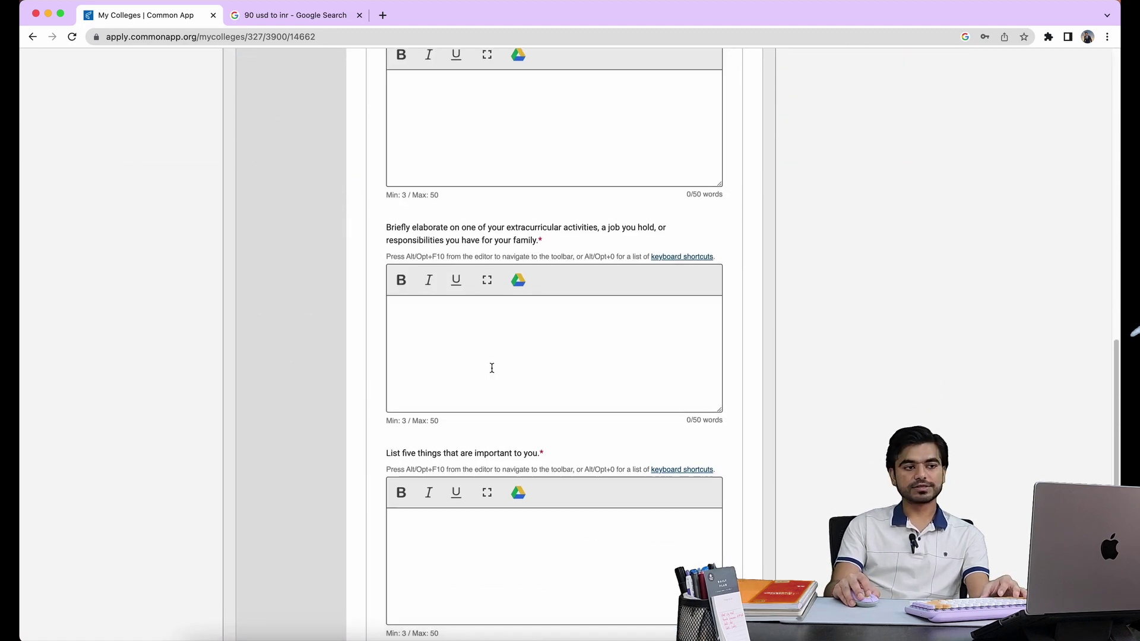
scroll(501, 377, up, 3)
scroll(503, 378, up, 8)
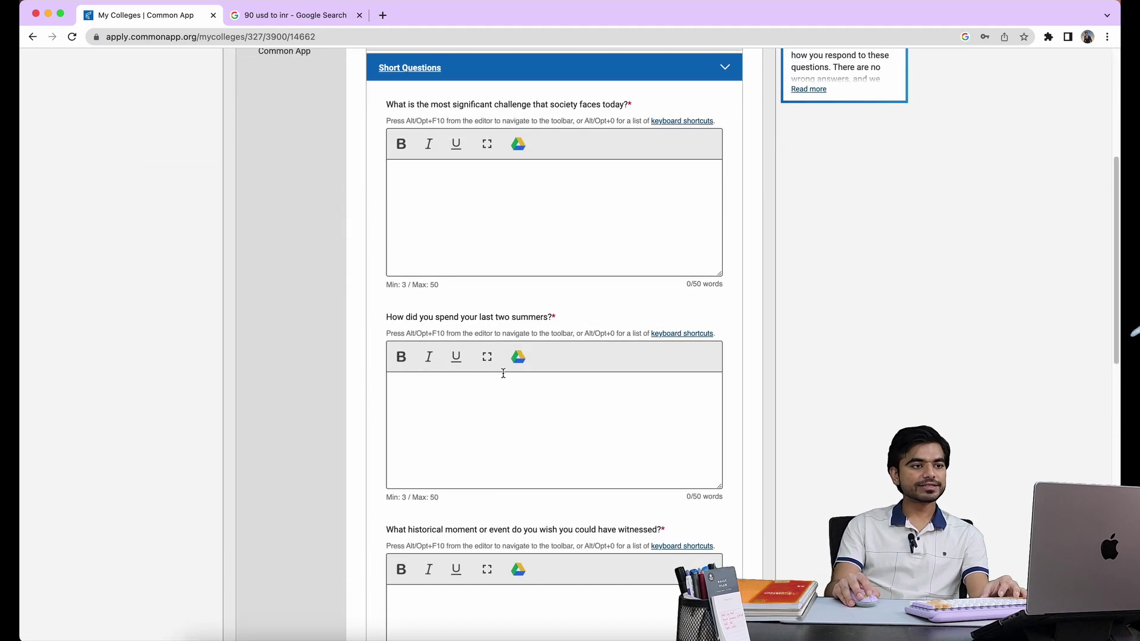
scroll(479, 223, down, 9)
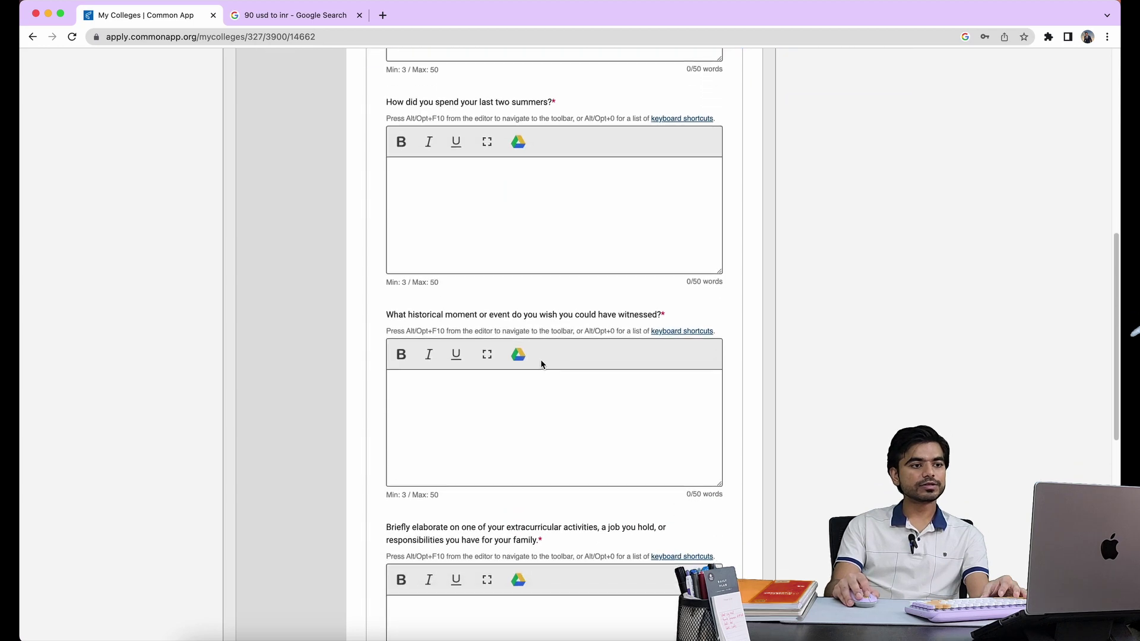
scroll(543, 364, down, 2)
scroll(544, 365, up, 5)
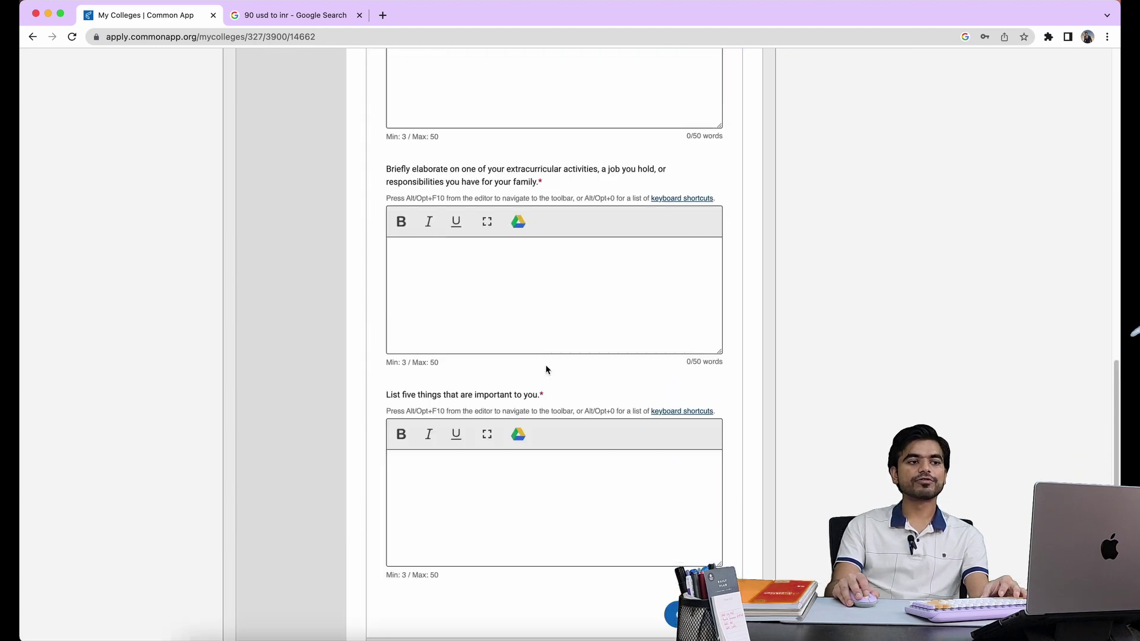
scroll(546, 369, up, 7)
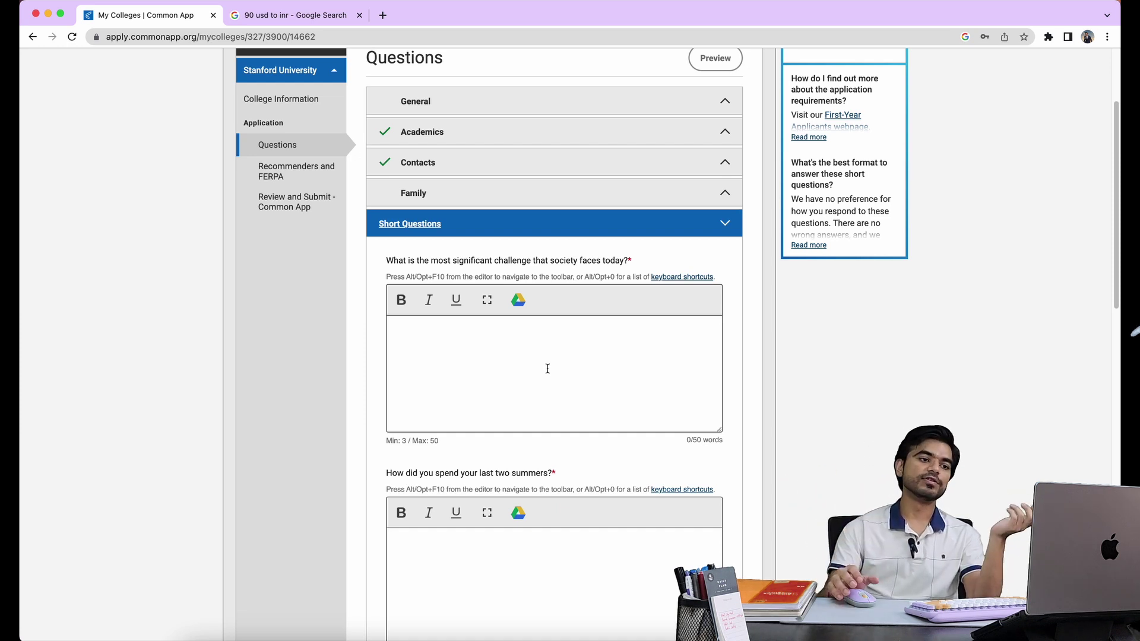
scroll(548, 369, down, 1)
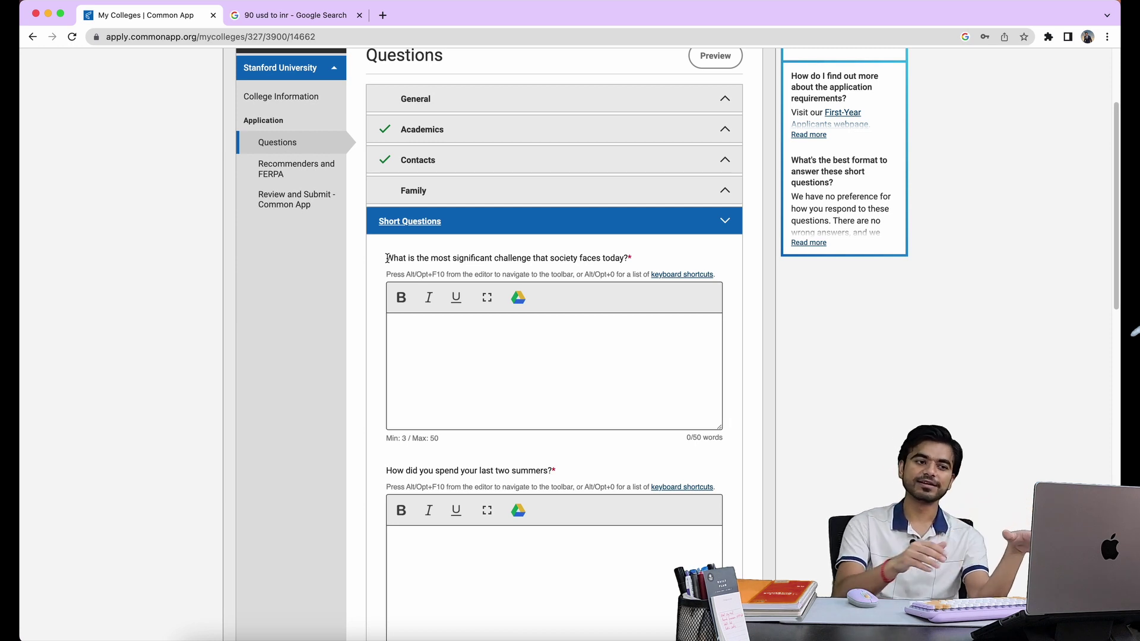
drag(387, 258, 664, 261)
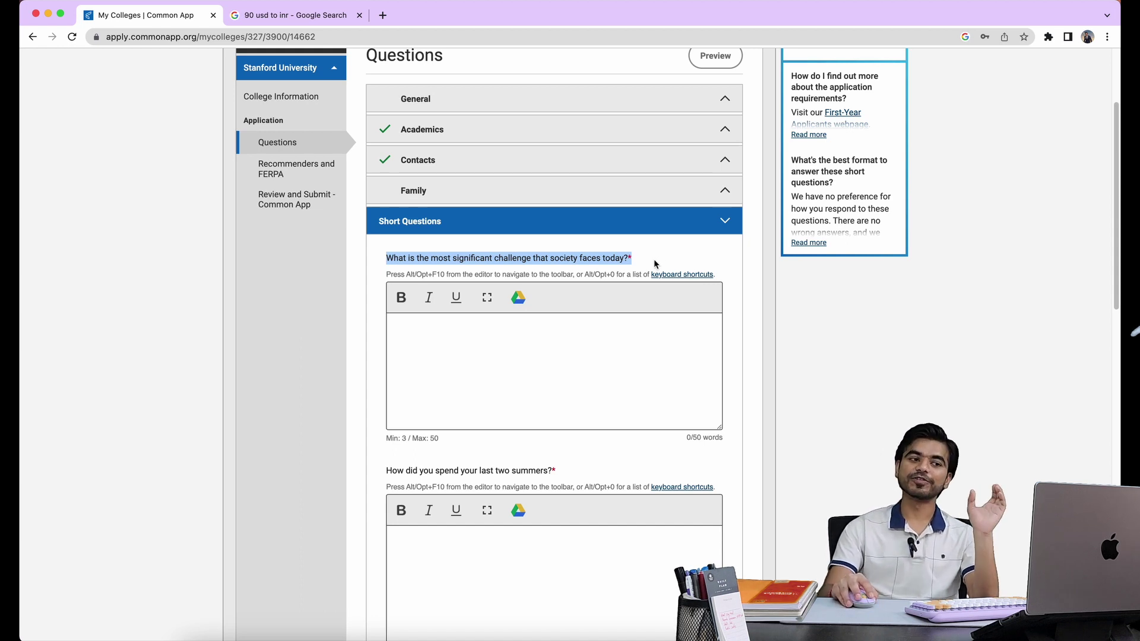
click(519, 344)
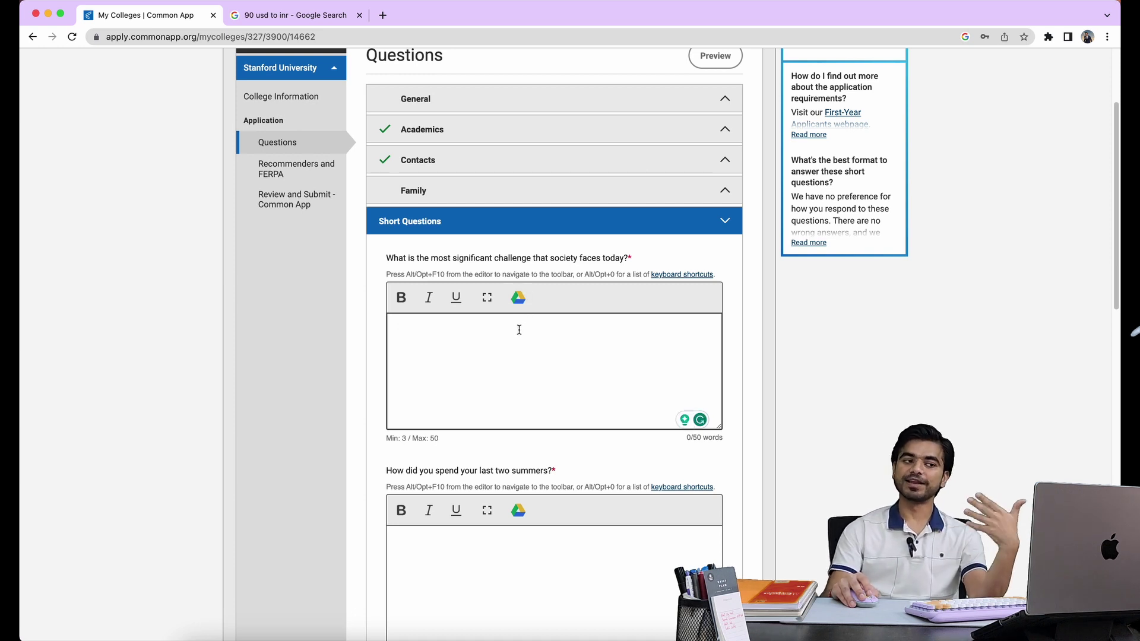
scroll(445, 323, down, 5)
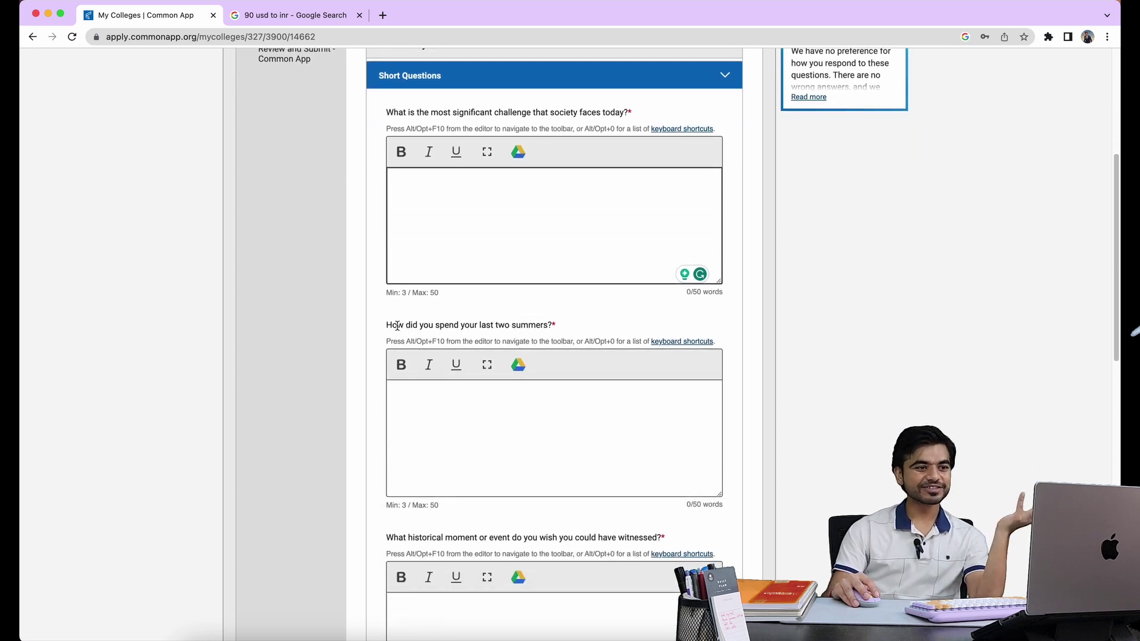
click(388, 326)
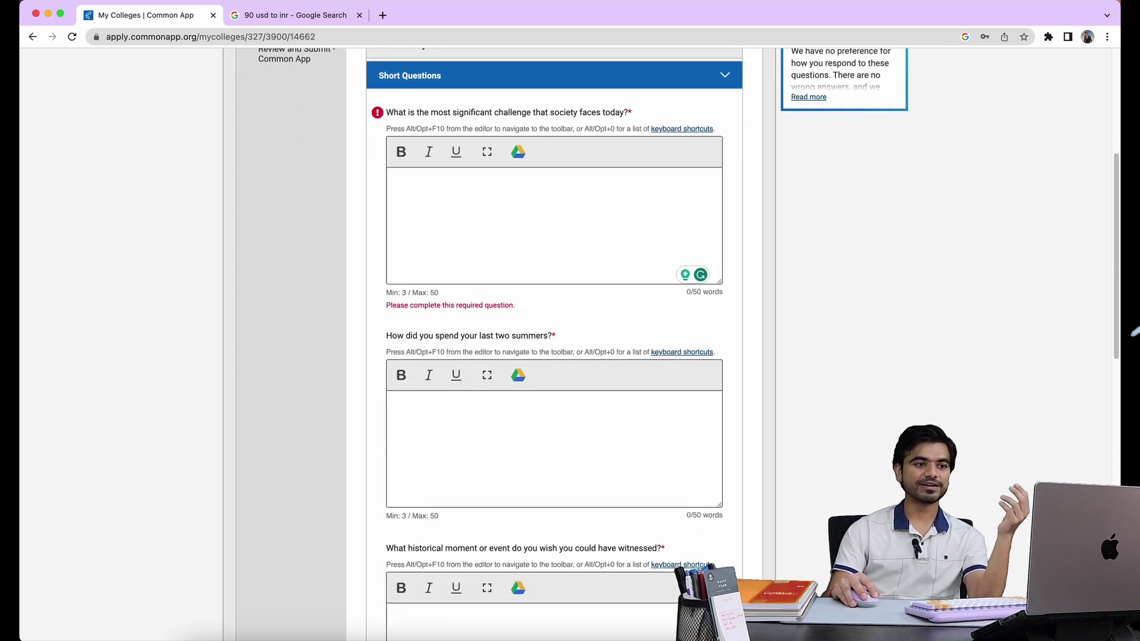
Leave the Short Questions blank and save them with Continue
scroll(530, 336, down, 9)
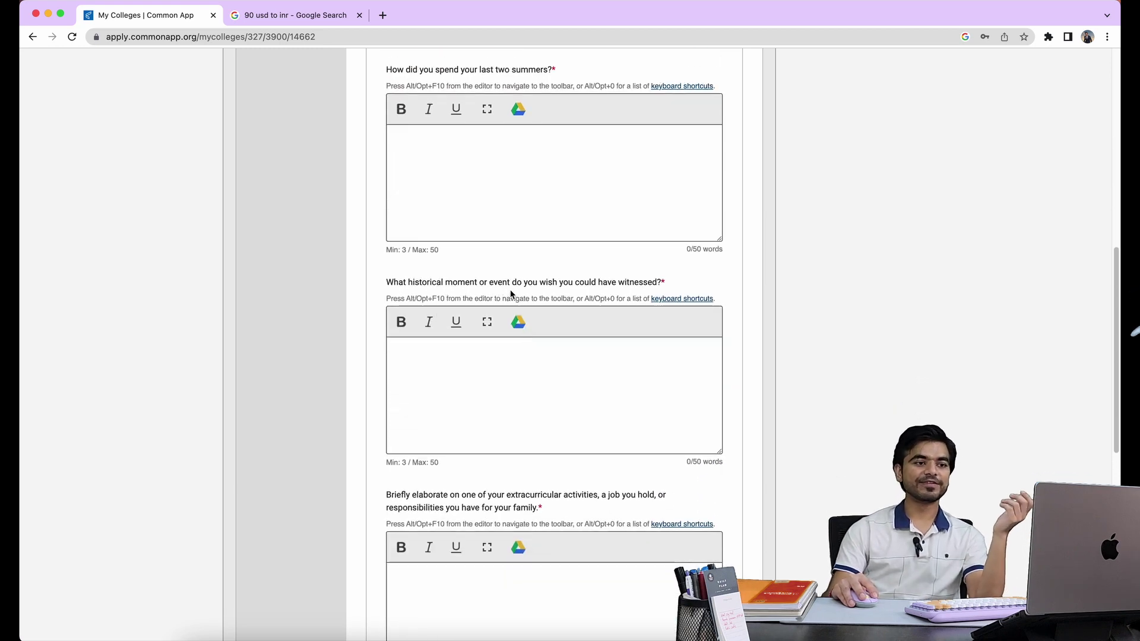
scroll(640, 294, down, 15)
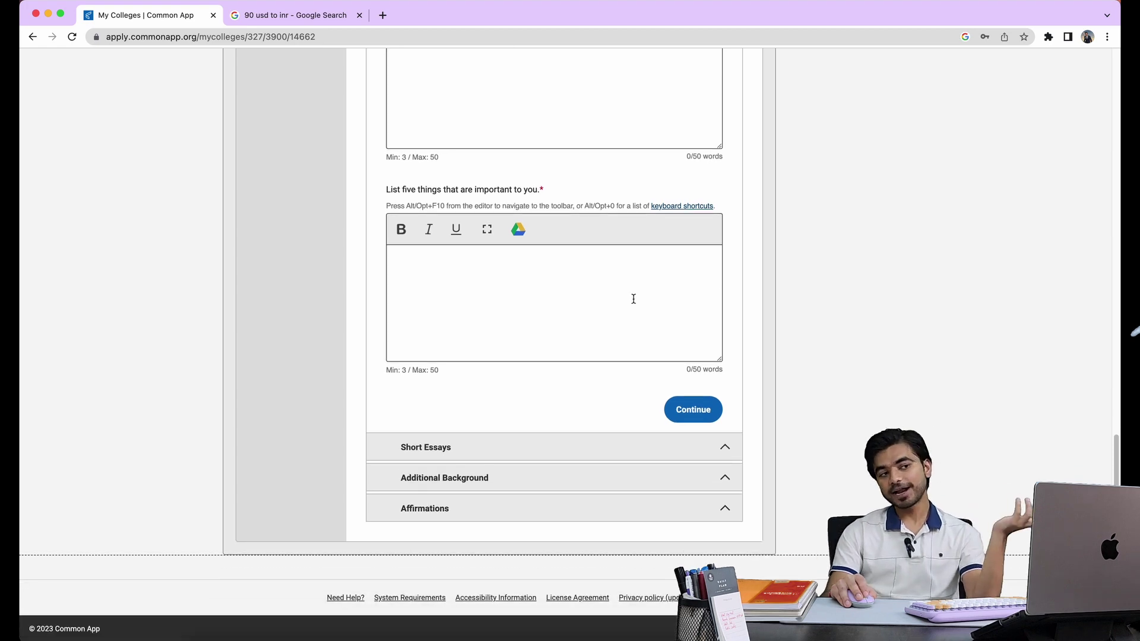
scroll(633, 299, up, 10)
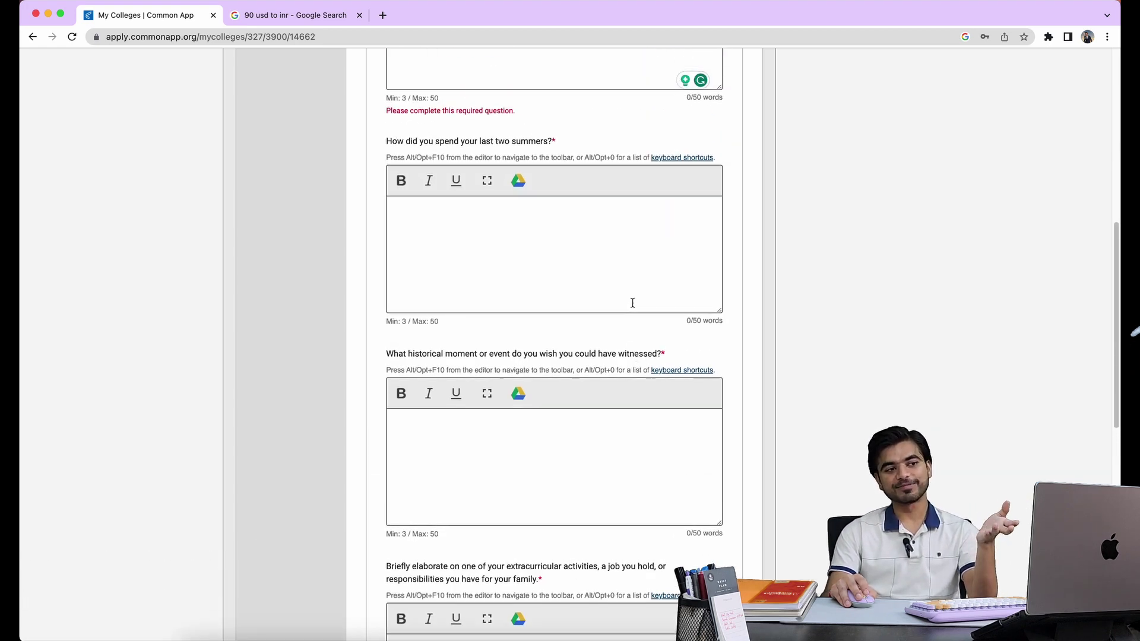
scroll(632, 303, up, 8)
scroll(631, 308, down, 14)
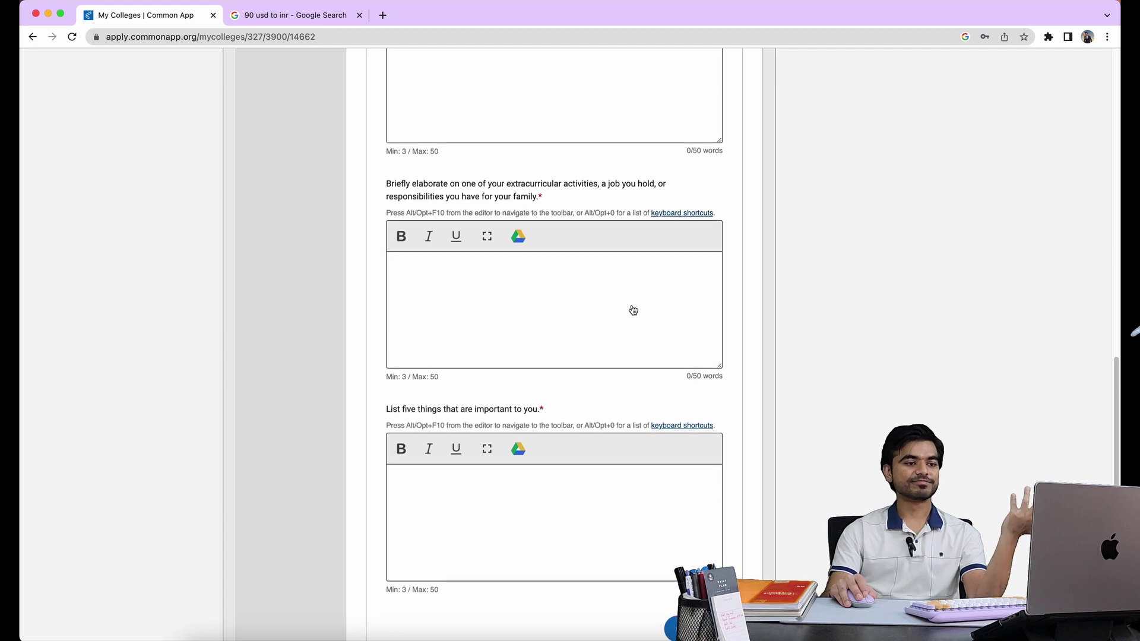
scroll(633, 311, down, 4)
click(678, 408)
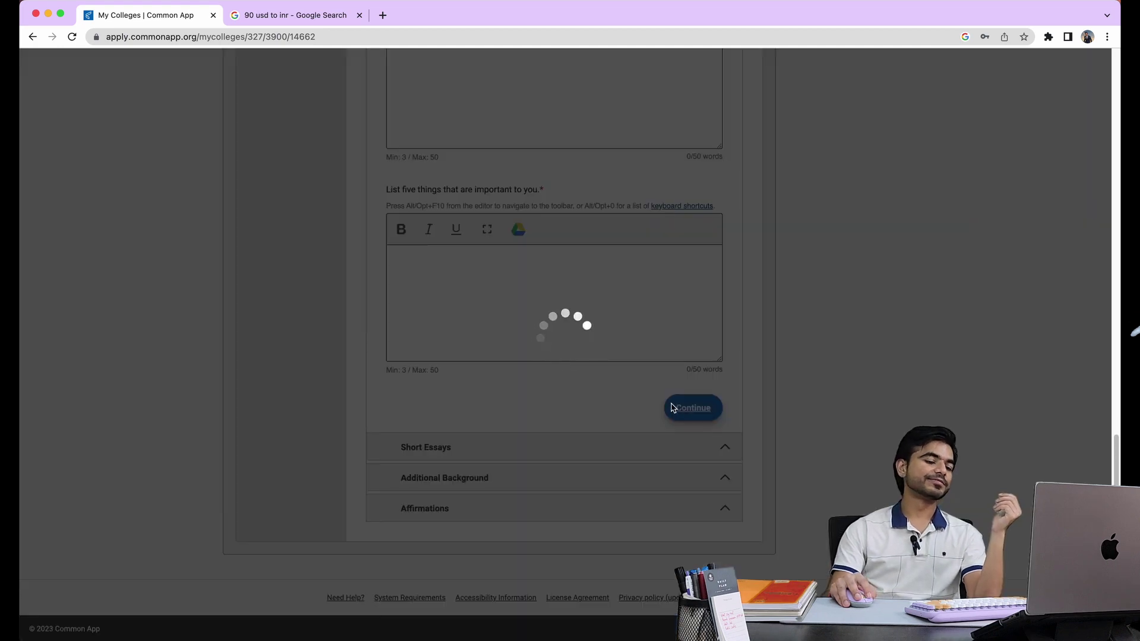
Review the Short Essays, highlighting the distinctive-contribution prompt
scroll(732, 426, down, 7)
scroll(731, 425, up, 4)
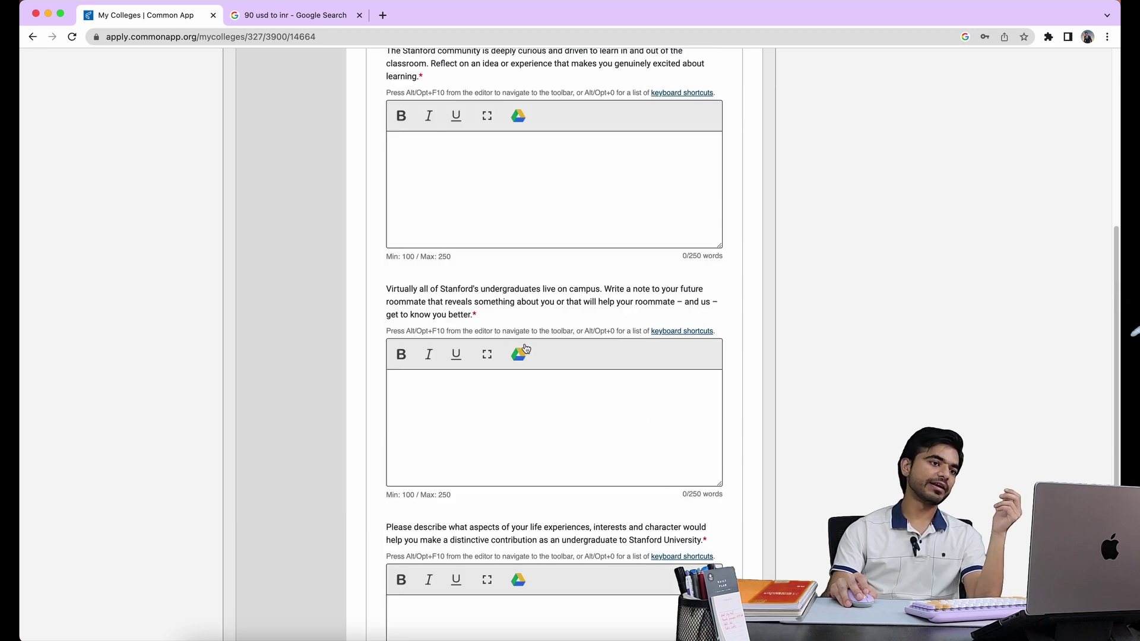
scroll(565, 367, up, 1)
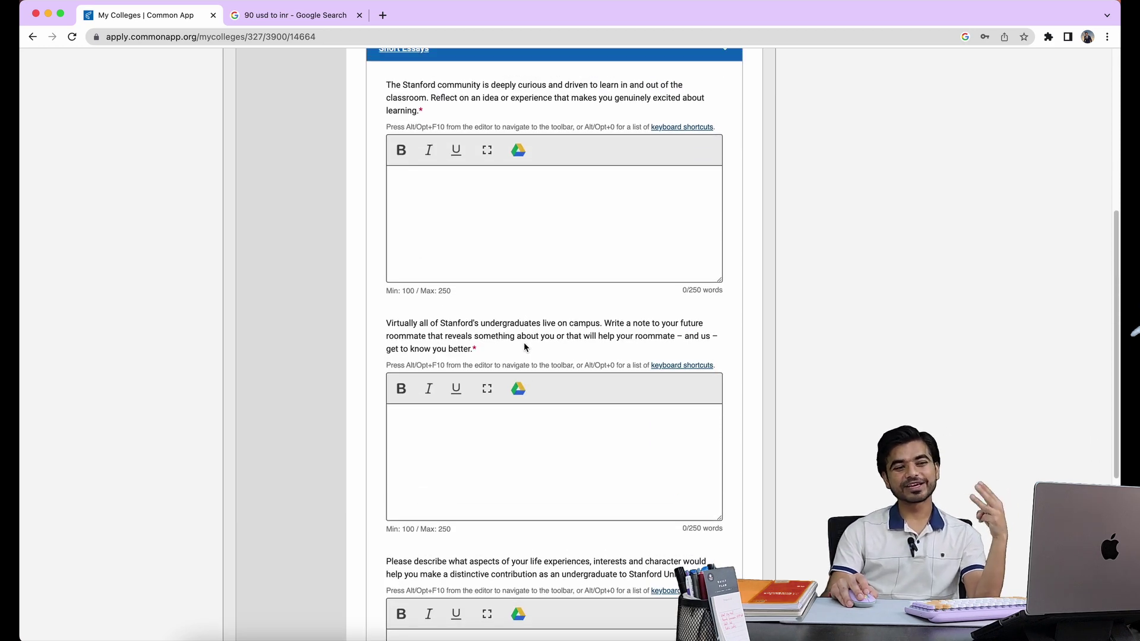
scroll(525, 349, down, 8)
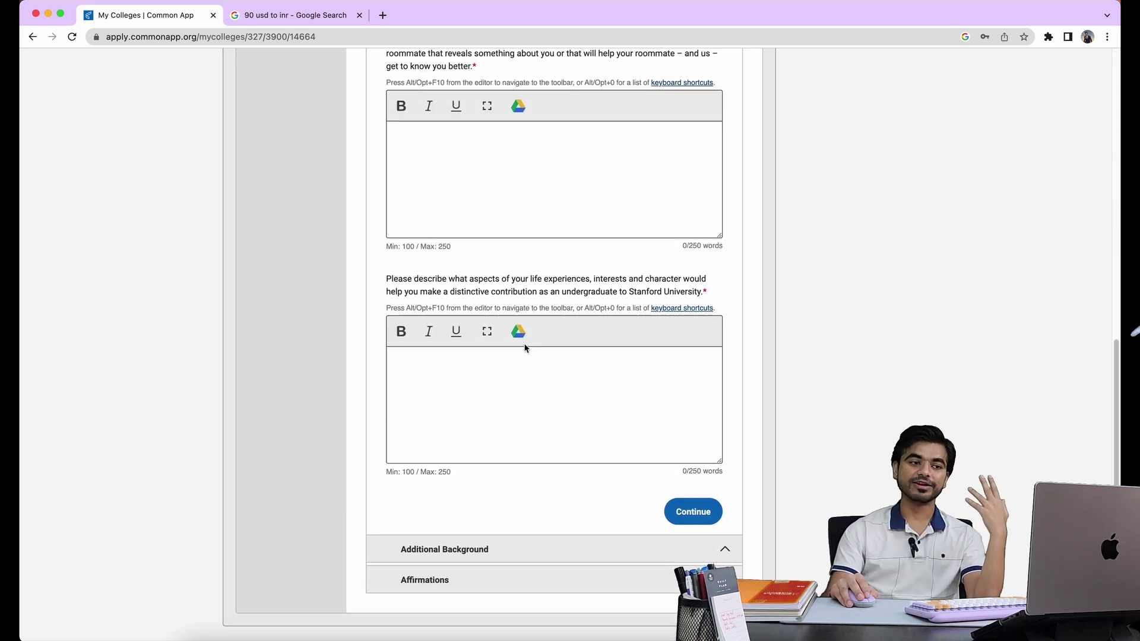
scroll(525, 349, up, 3)
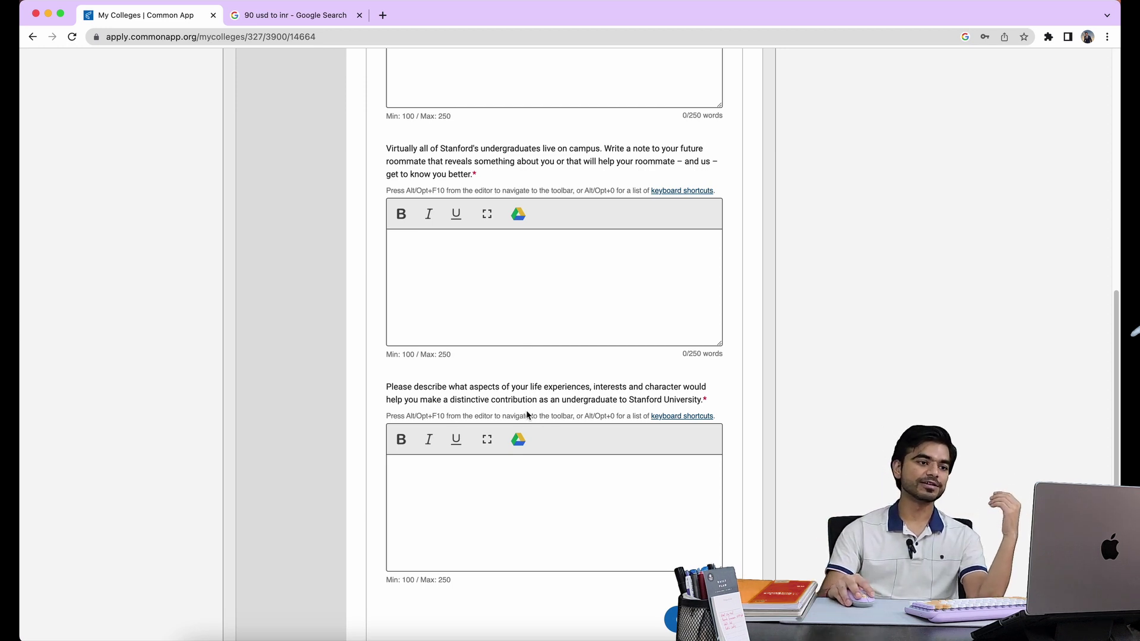
drag(538, 383, 704, 403)
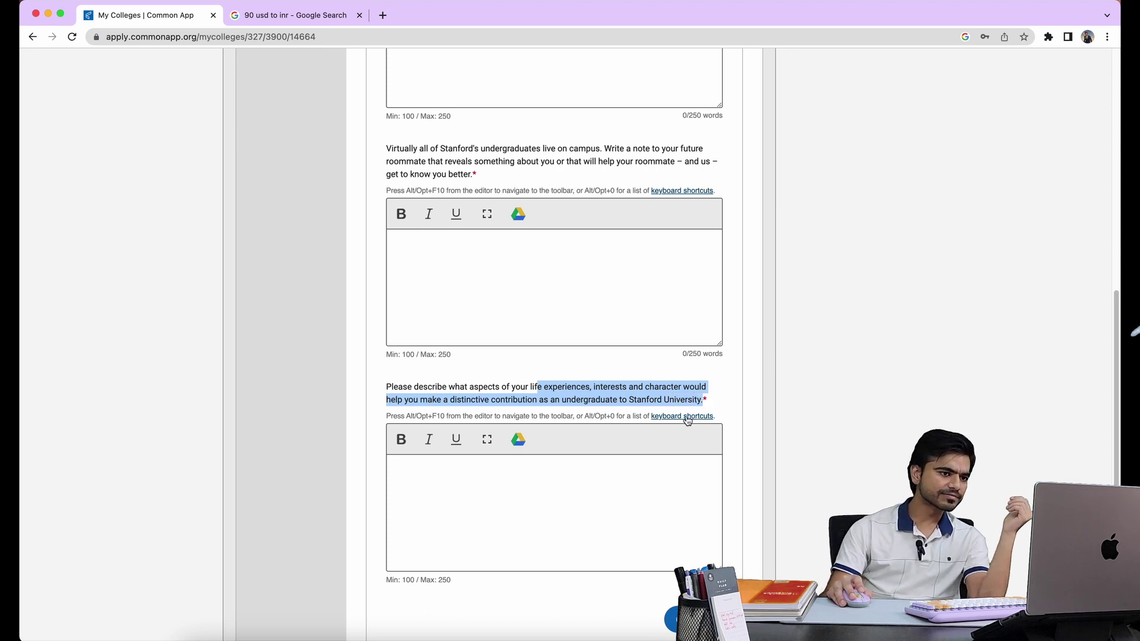
scroll(665, 425, down, 2)
click(639, 467)
Highlight the first Stanford essay prompt, then expand Additional Background
scroll(637, 468, down, 1)
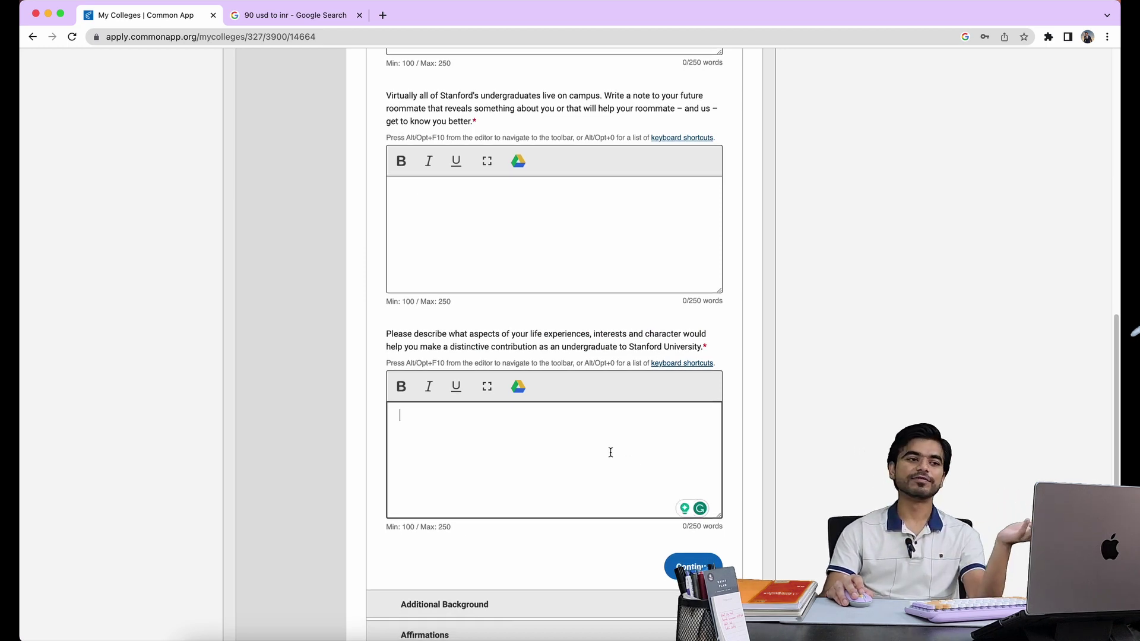
scroll(610, 453, up, 5)
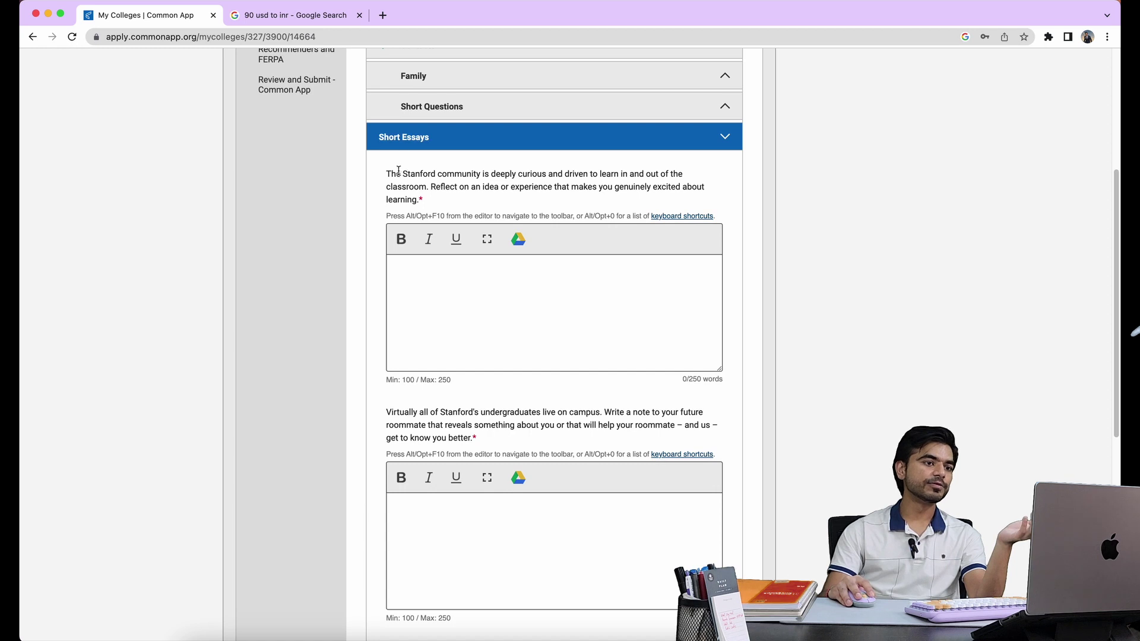
drag(394, 176, 429, 207)
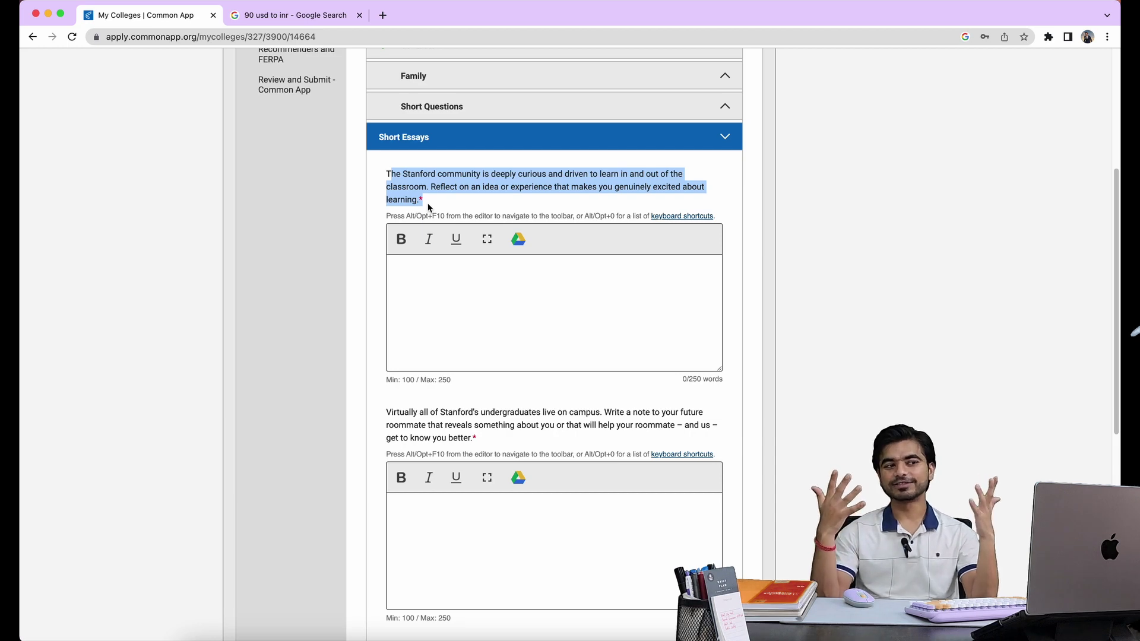
scroll(430, 206, up, 3)
scroll(429, 207, down, 10)
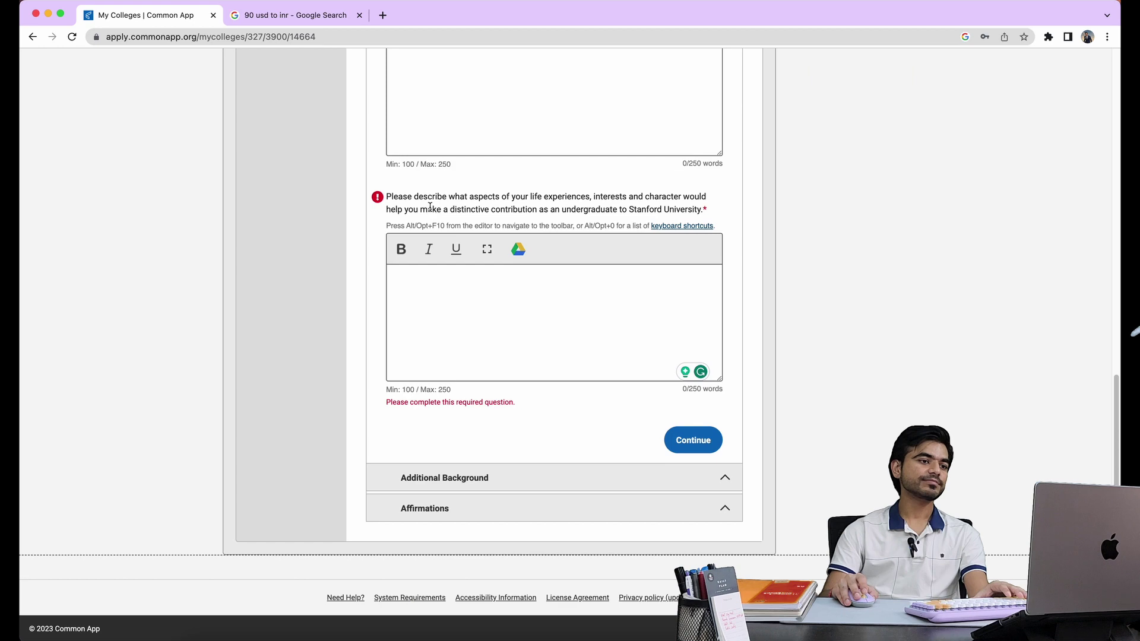
click(501, 479)
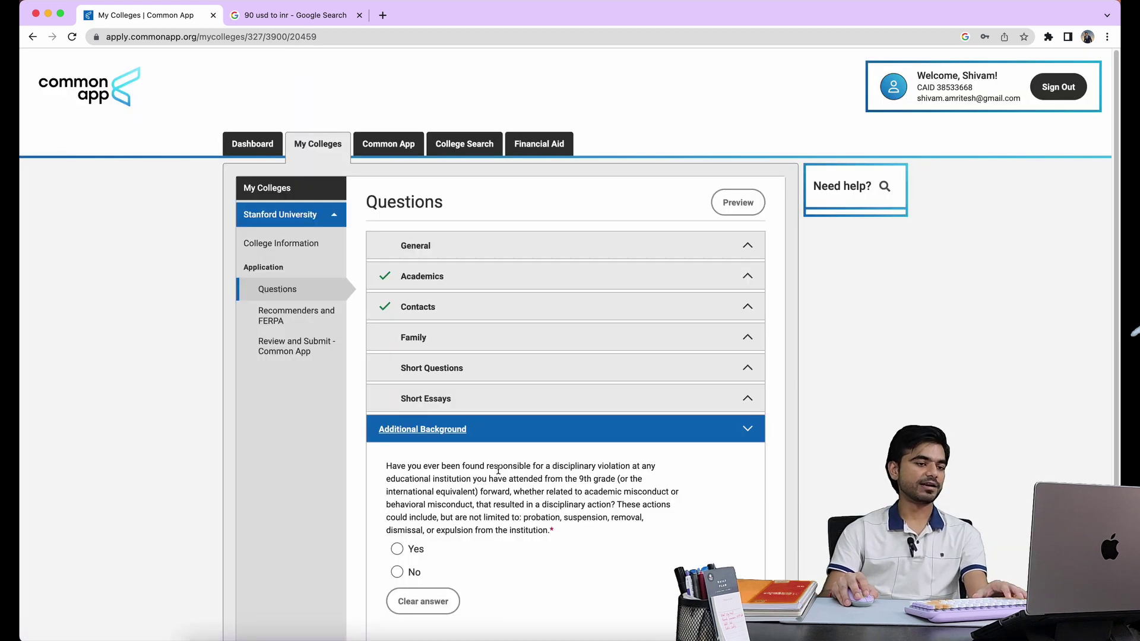
Answer No to the disciplinary-violation question, save, and go to Recommenders and FERPA
scroll(498, 470, down, 5)
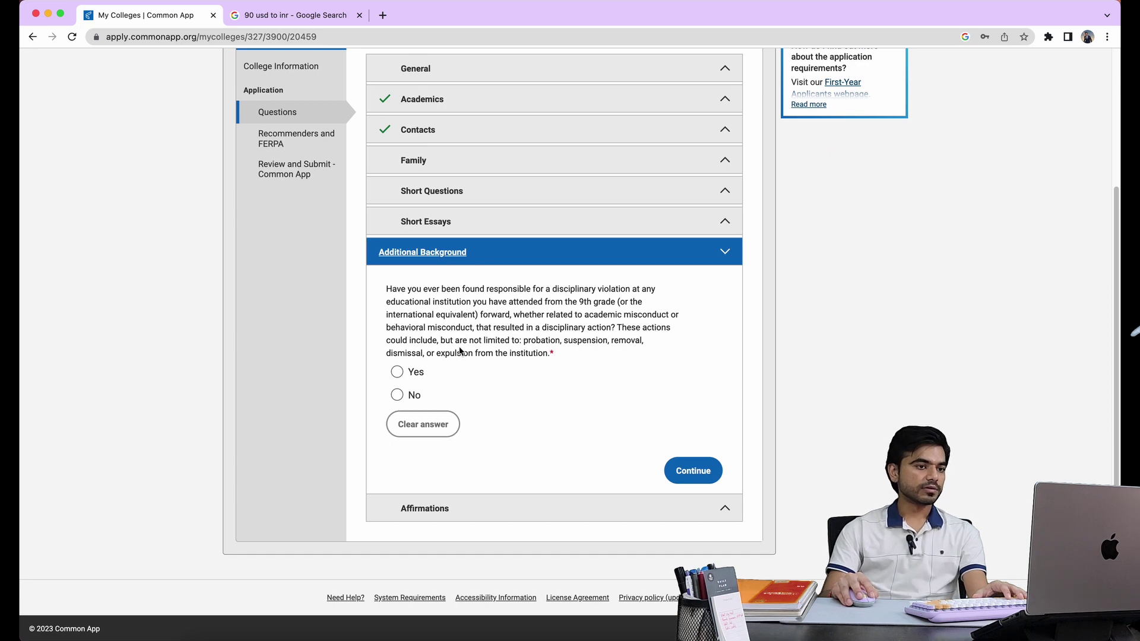
click(413, 396)
click(481, 508)
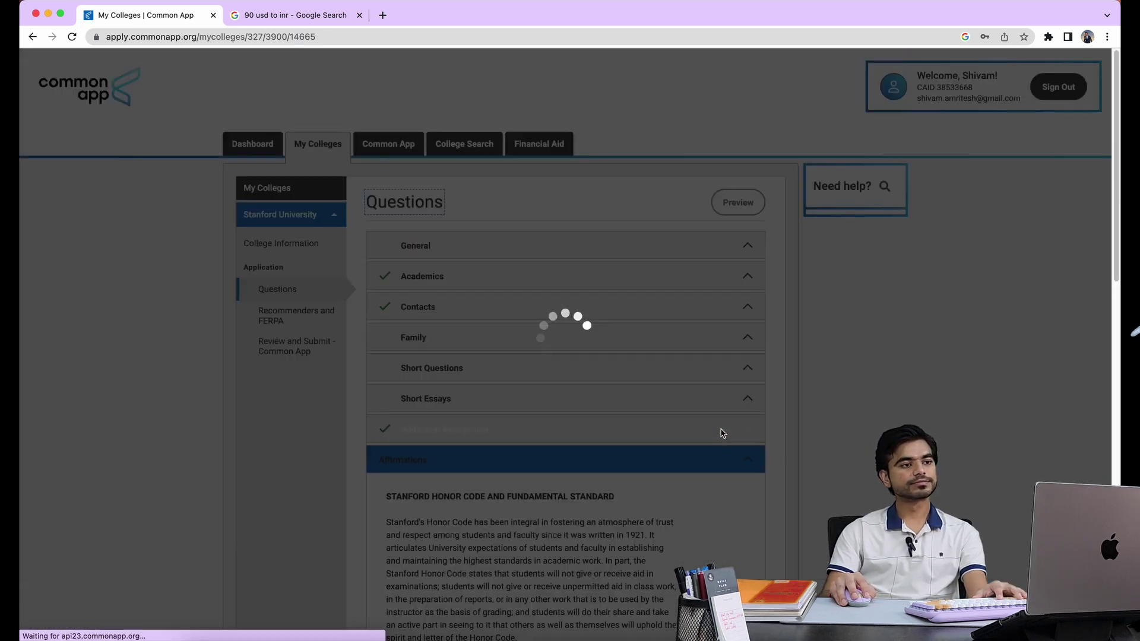
scroll(696, 432, down, 15)
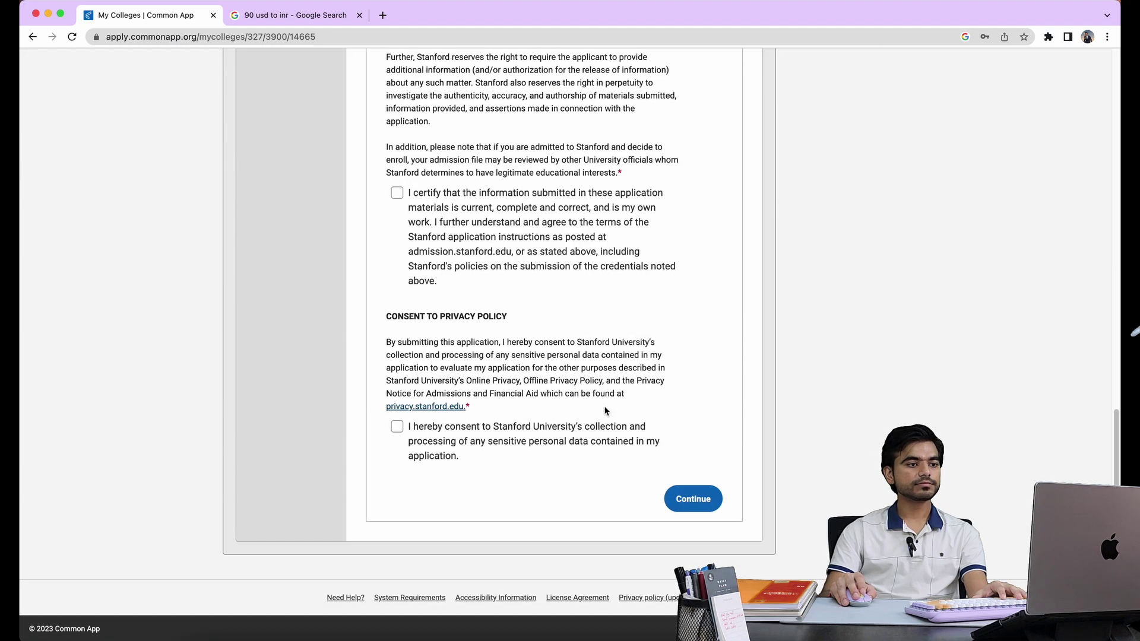
scroll(386, 458, up, 20)
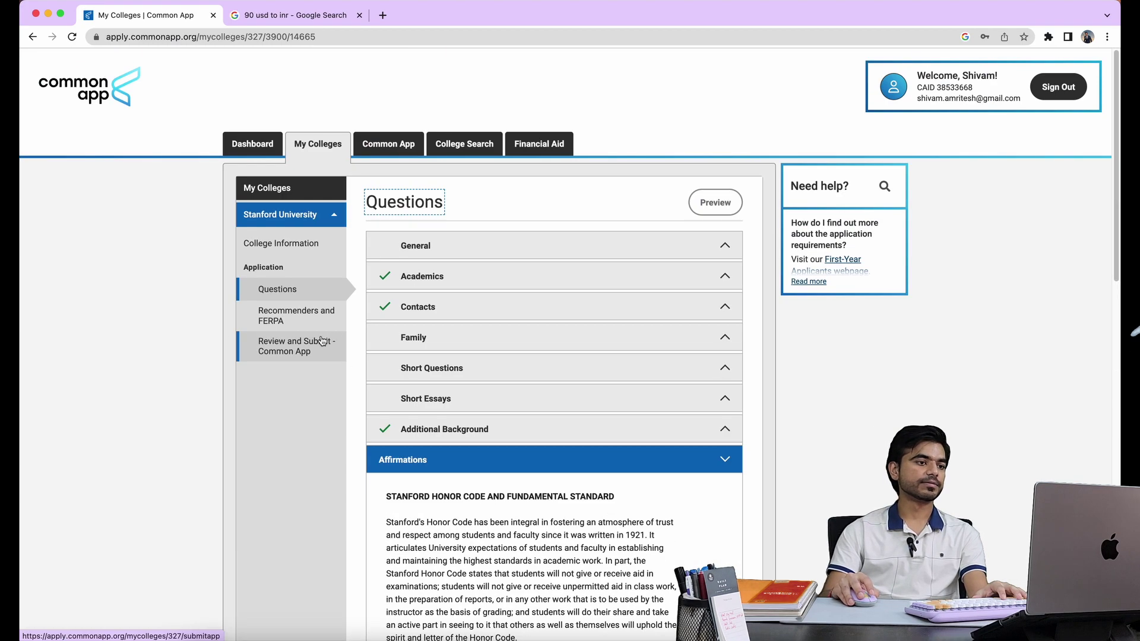
click(303, 316)
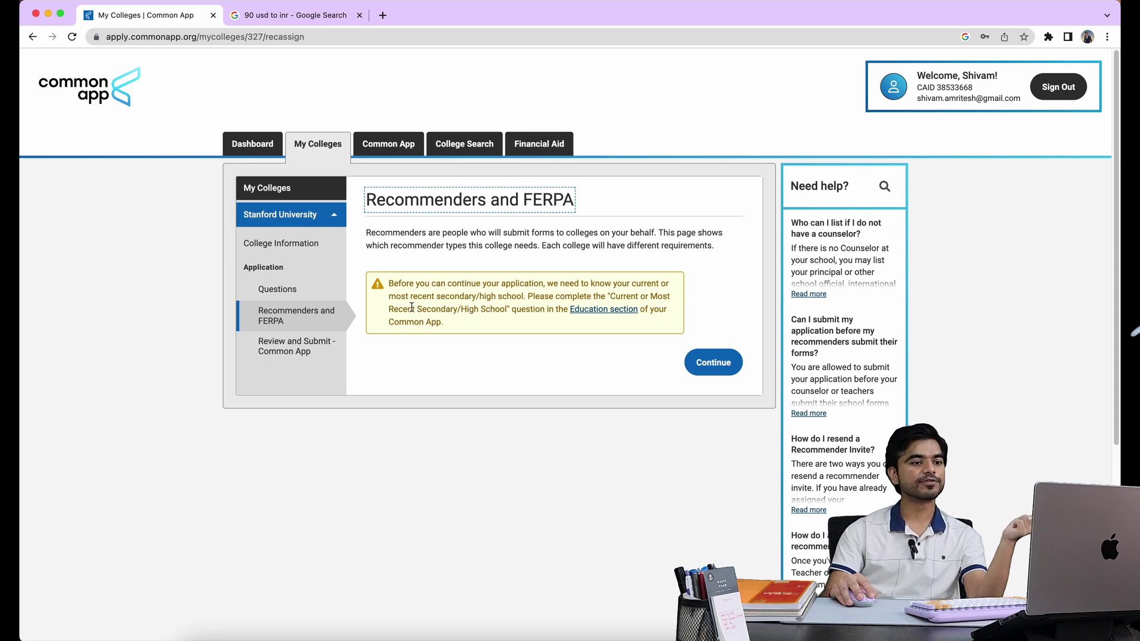
Open Stanford's Review and Submit page to see the ten sections still required
click(314, 346)
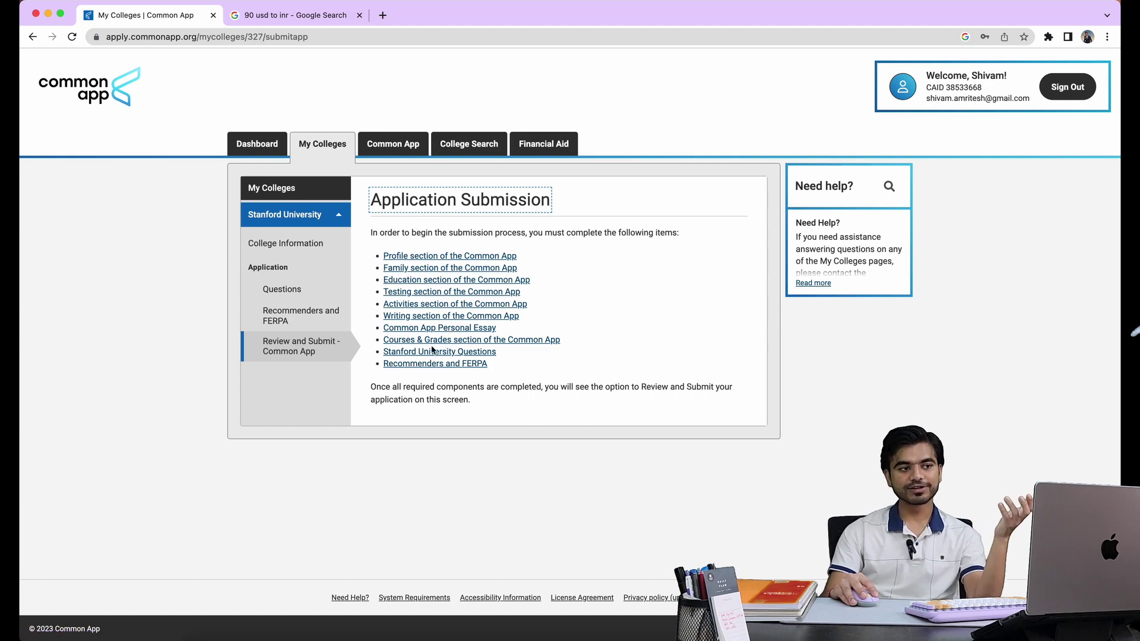
click(722, 416)
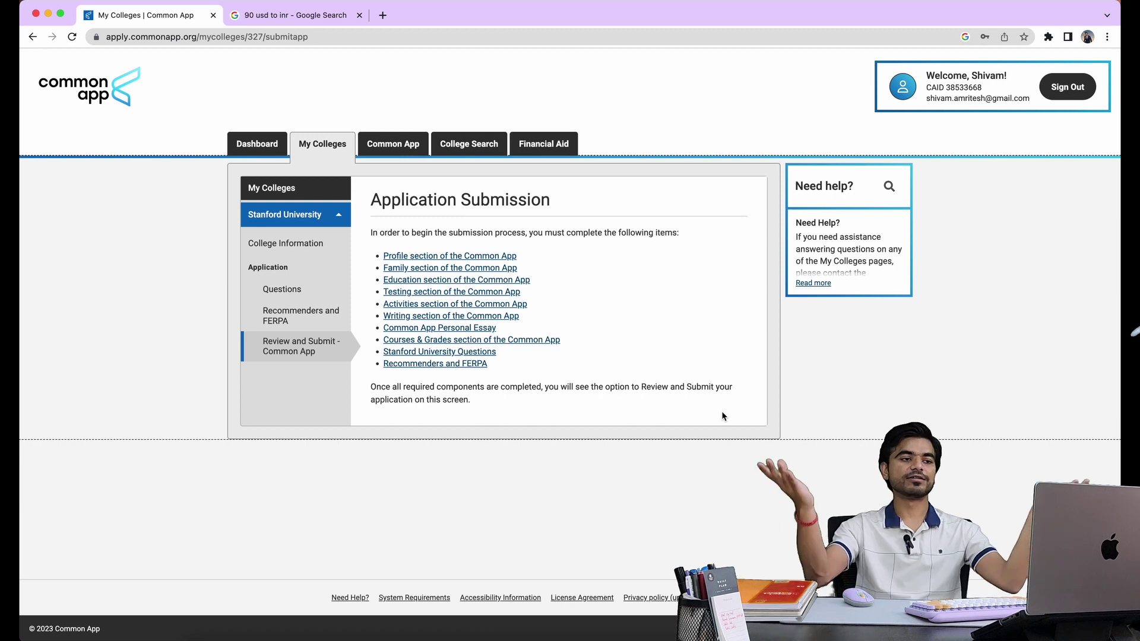